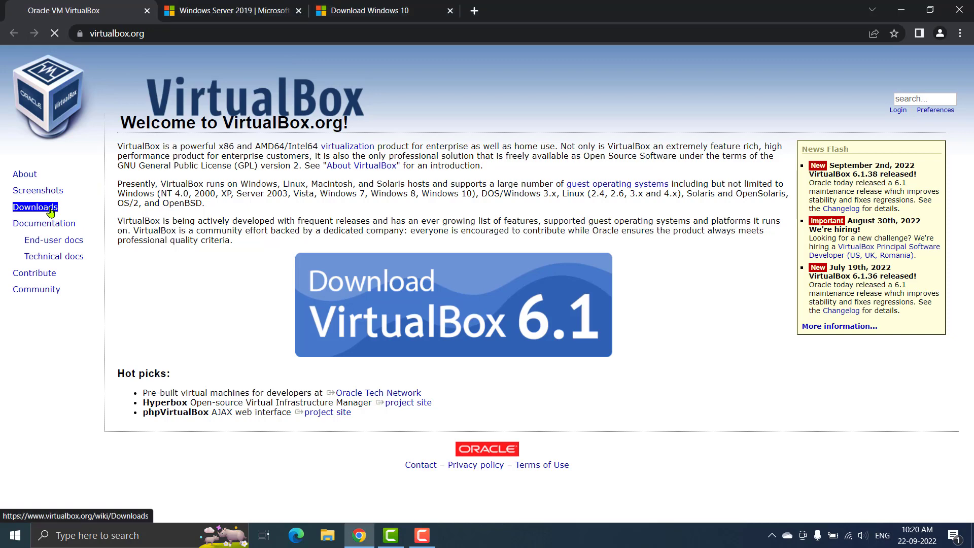
# Get the VirtualBox Windows hosts installer, then switch to the Windows Server 2019 evaluation tab
pyautogui.click(52, 212)
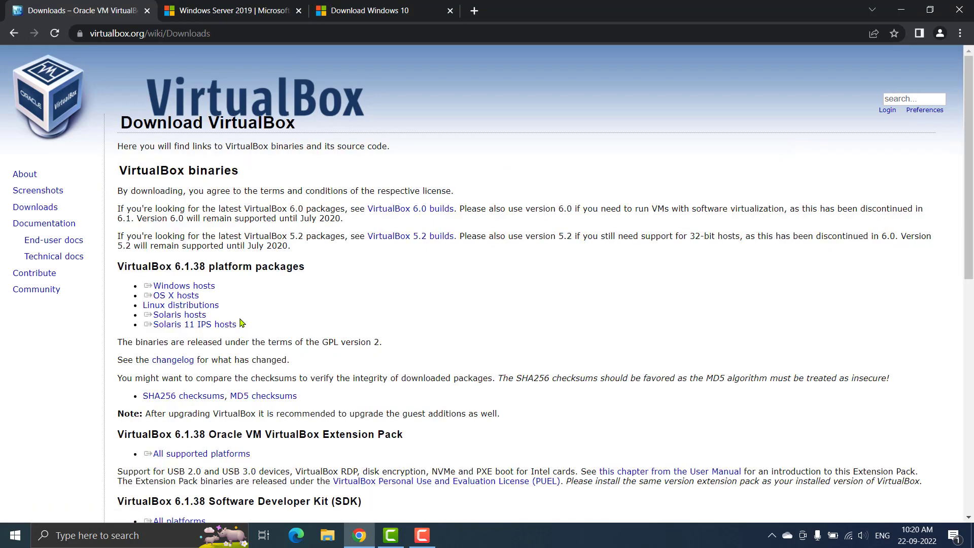
pyautogui.click(198, 288)
pyautogui.scroll(-1, 391, 323)
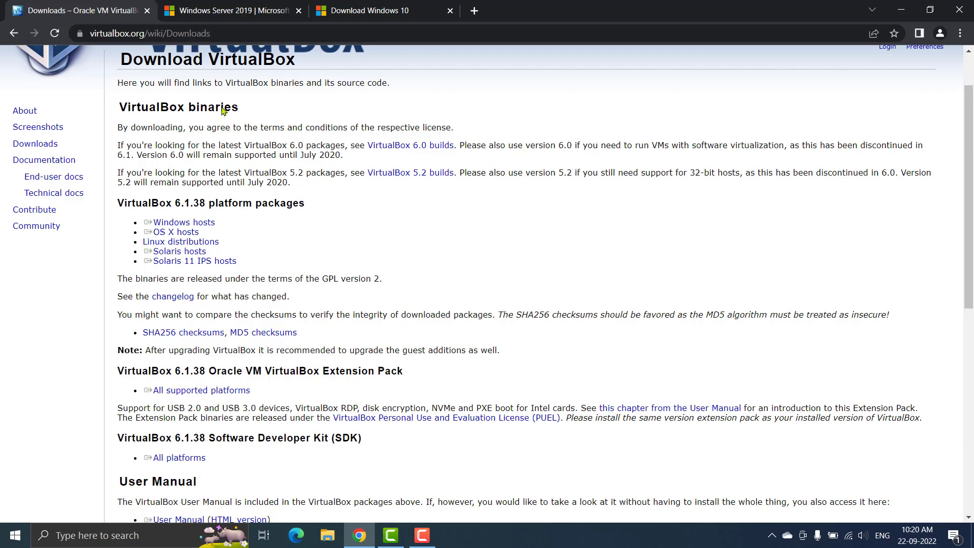
pyautogui.click(229, 13)
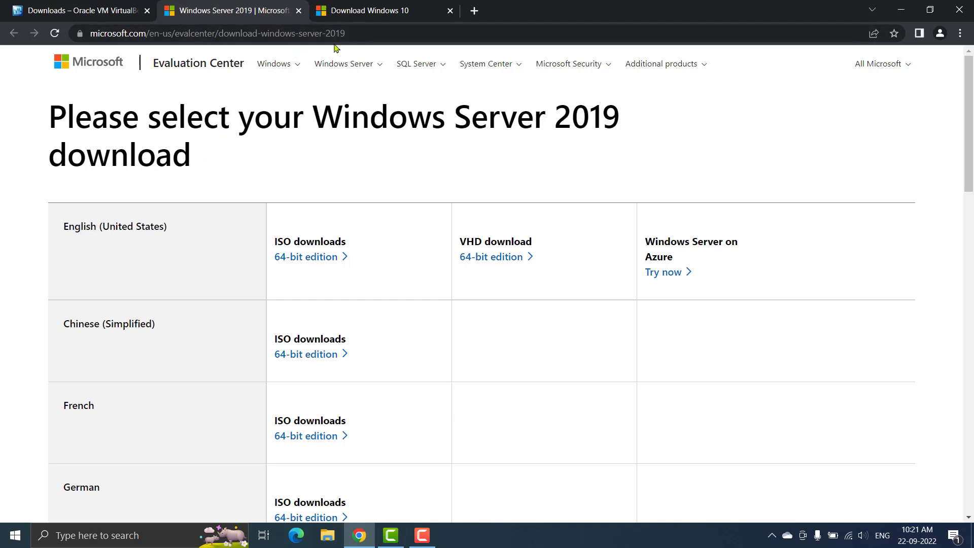
# Switch to the Download Windows 10 page and scroll to its installation media section
pyautogui.click(367, 12)
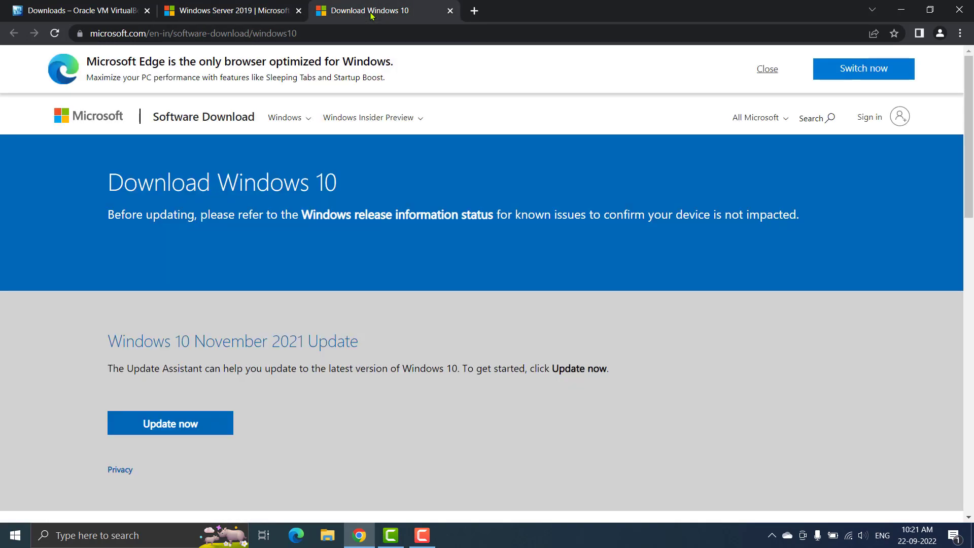
pyautogui.scroll(-4, 263, 331)
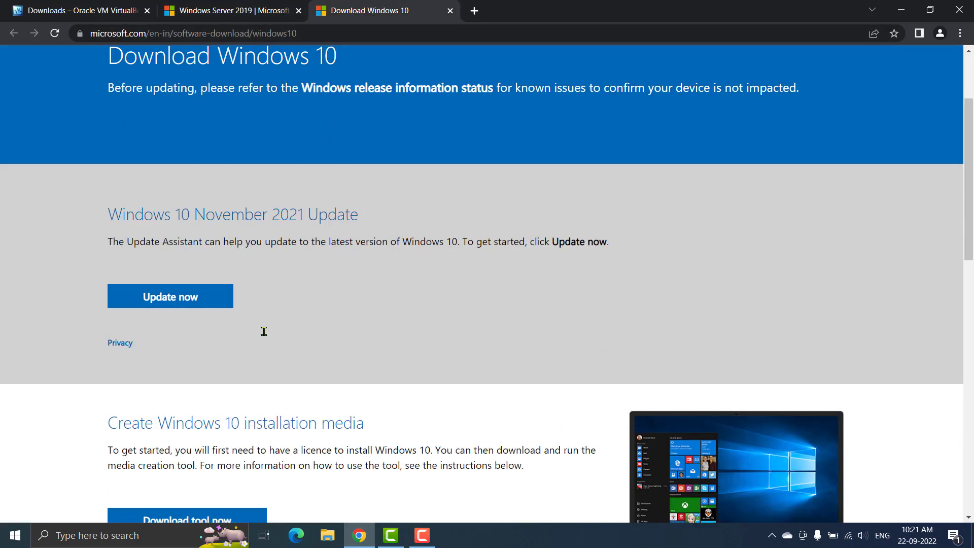
pyautogui.scroll(-2, 392, 284)
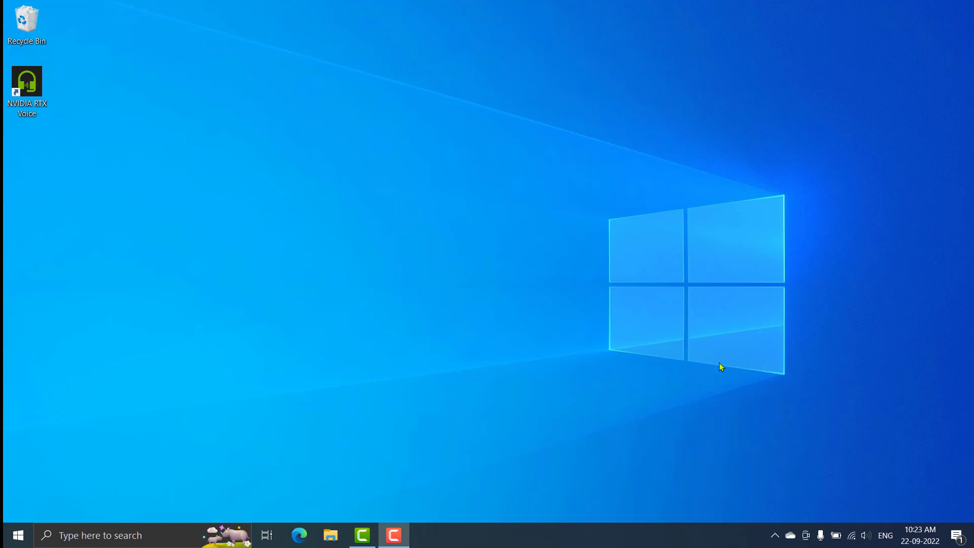
# Launch Oracle VM VirtualBox by searching 'v' in the taskbar search
pyautogui.click(151, 531)
pyautogui.write('v')
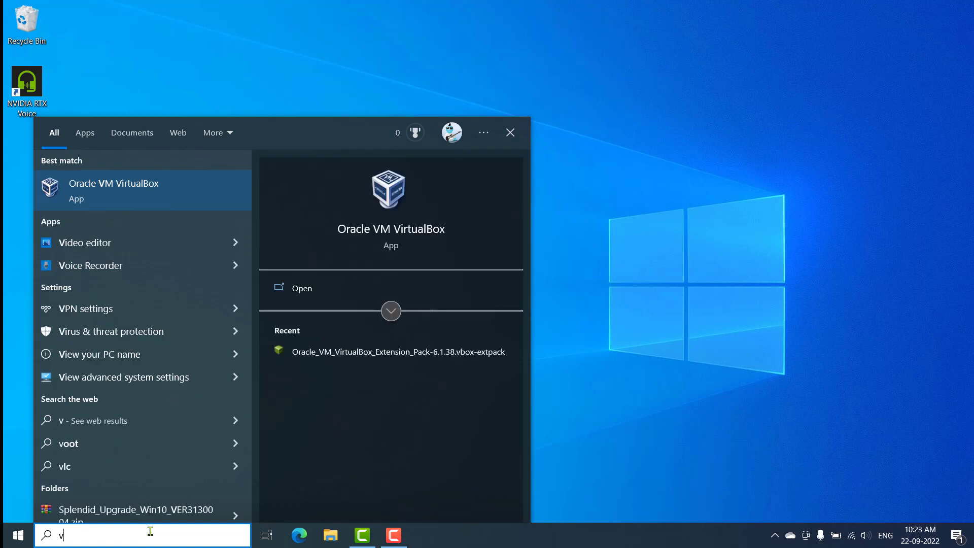
pyautogui.click(151, 194)
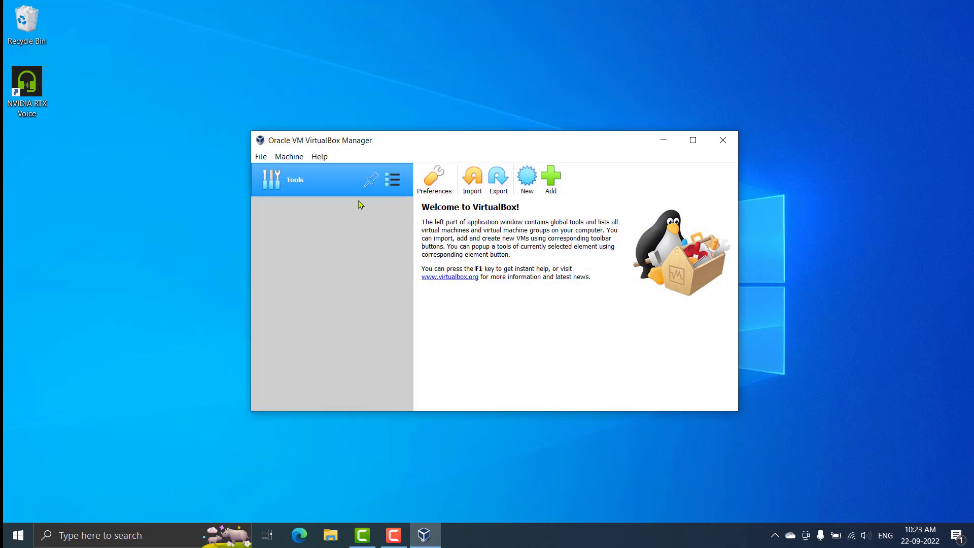
# Create a new machine named DC with version Other Windows (64-bit)
pyautogui.click(528, 179)
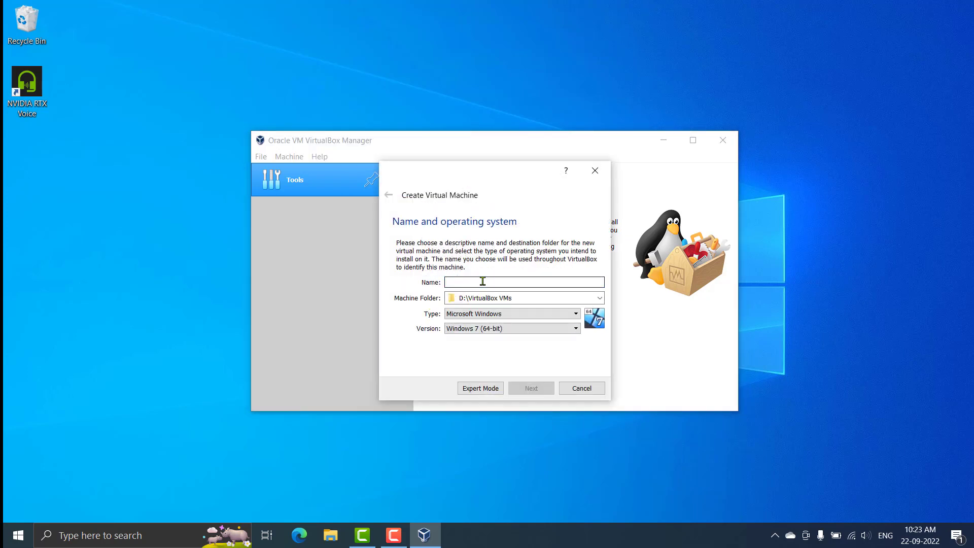
pyautogui.write('DC')
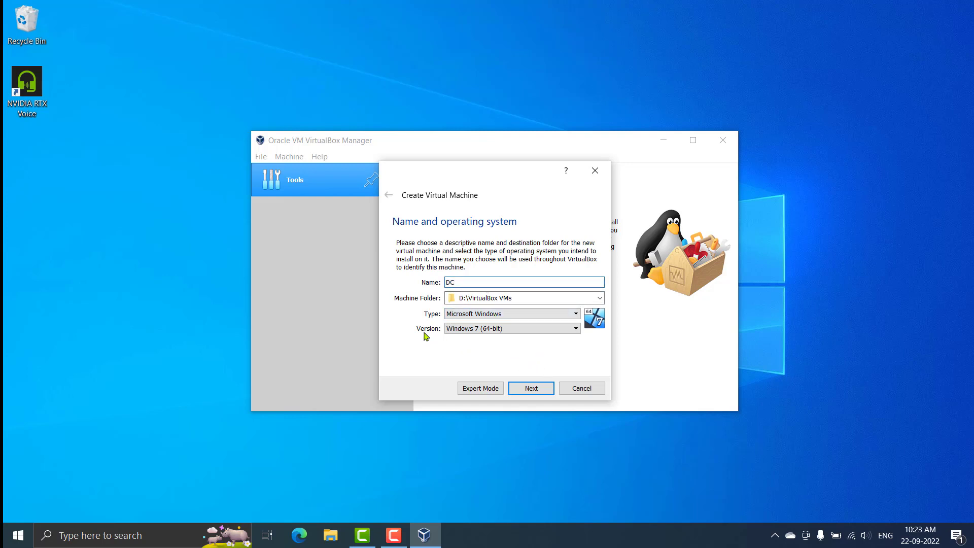
pyautogui.click(451, 329)
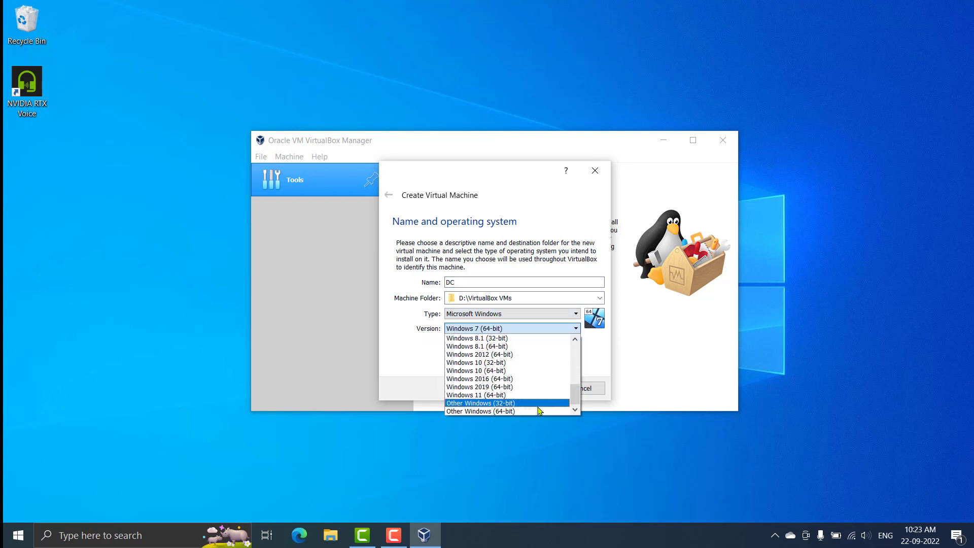
pyautogui.click(496, 411)
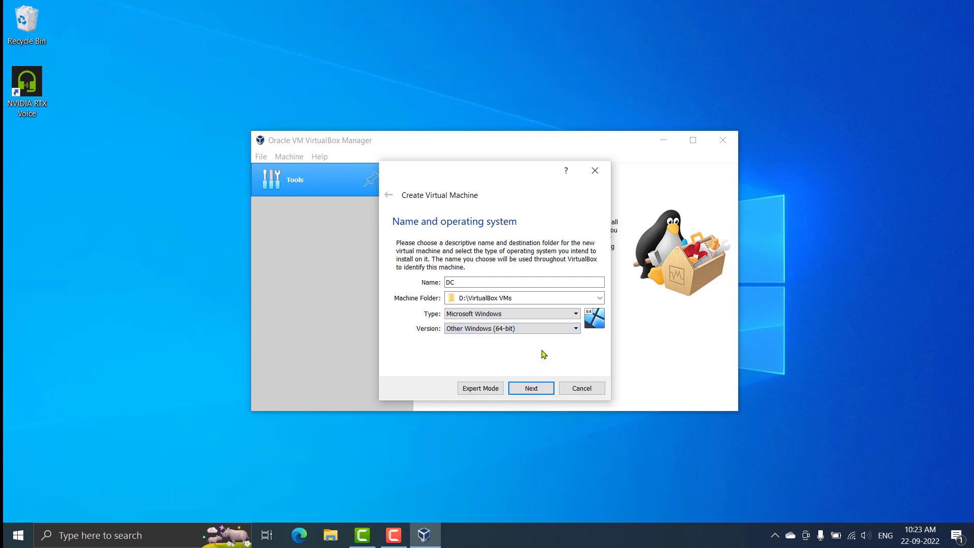
pyautogui.click(526, 389)
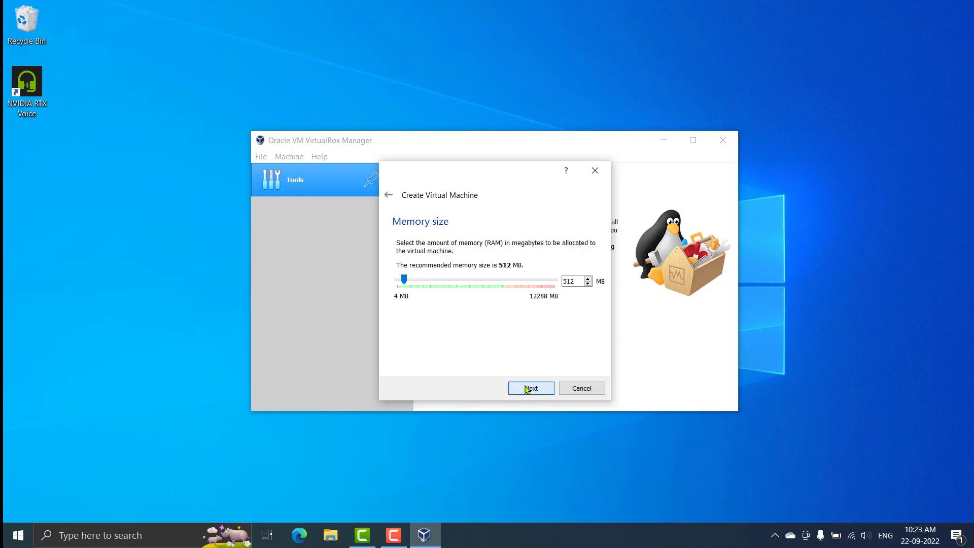
# Give the DC machine 2048 MB of memory
pyautogui.doubleClick(571, 281)
pyautogui.click(410, 280)
pyautogui.moveTo(417, 280); pyautogui.dragTo(423, 280)
pyautogui.doubleClick(572, 281)
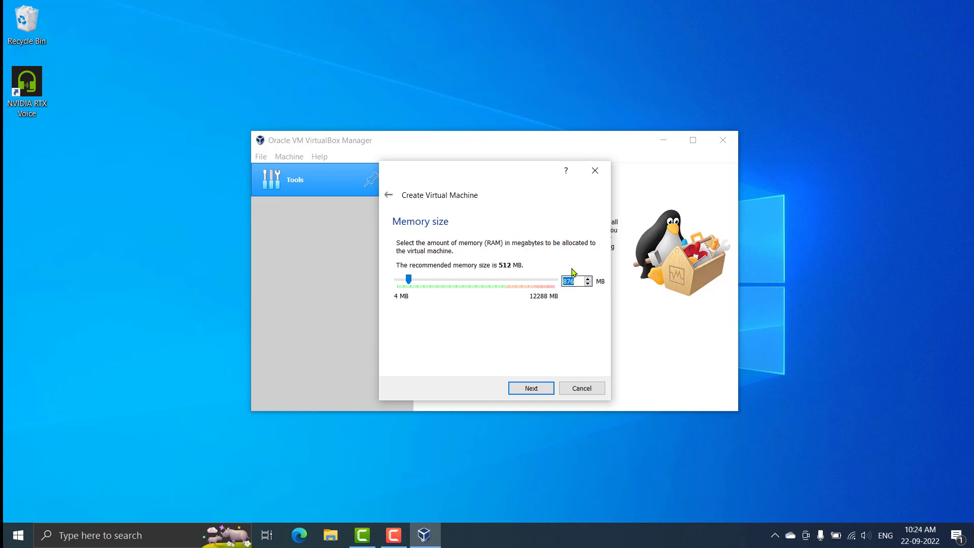
pyautogui.write('2048')
pyautogui.click(537, 389)
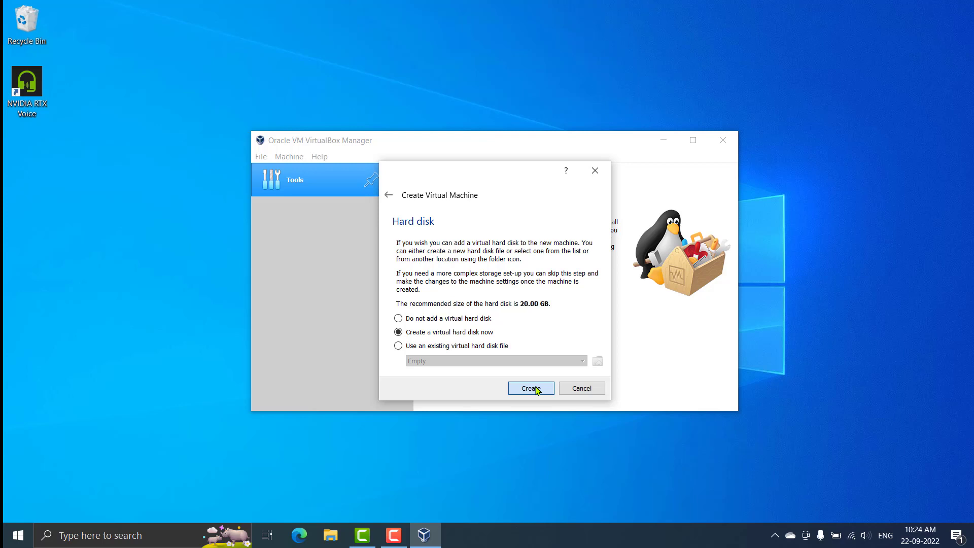
# Create a dynamically allocated 20.00 GB DC.vdi virtual hard disk to finish the machine
pyautogui.click(537, 388)
pyautogui.click(534, 405)
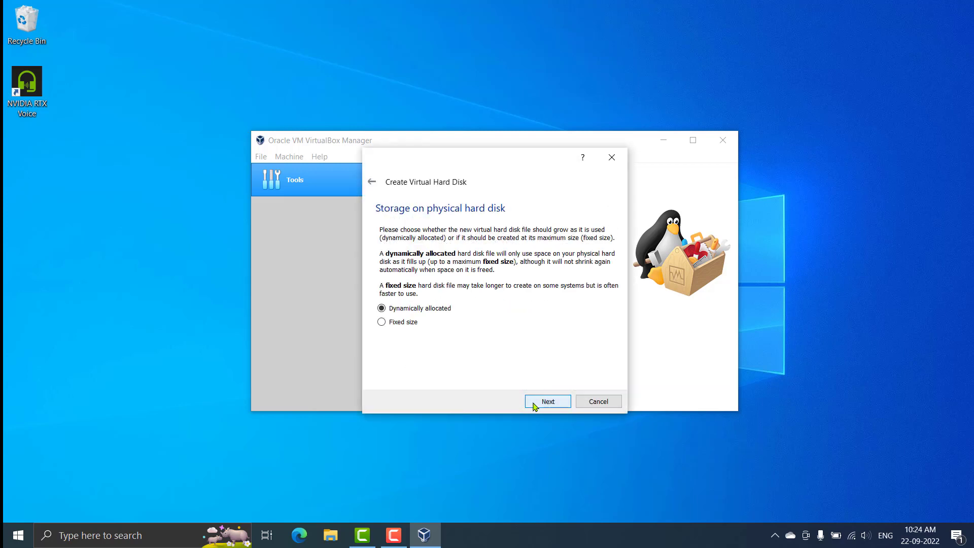
pyautogui.click(535, 405)
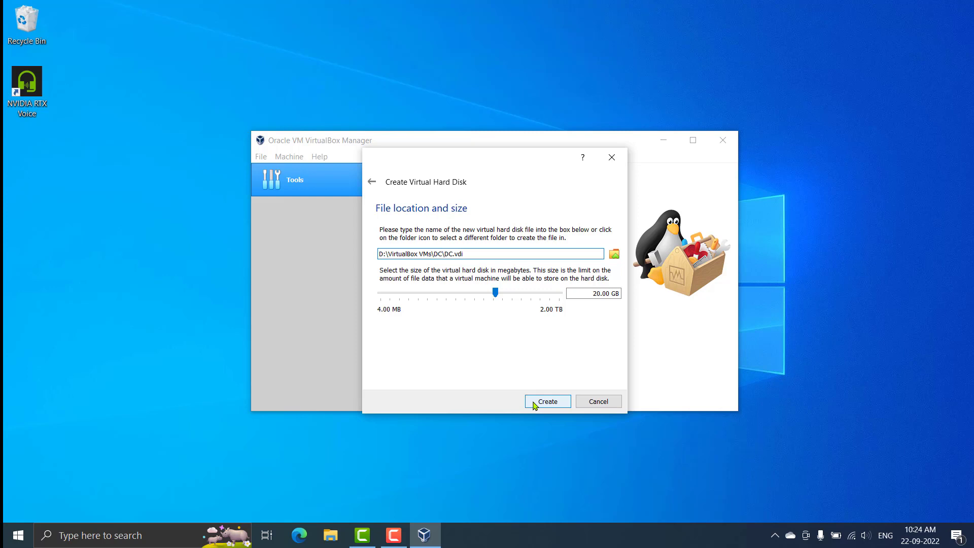
pyautogui.click(535, 402)
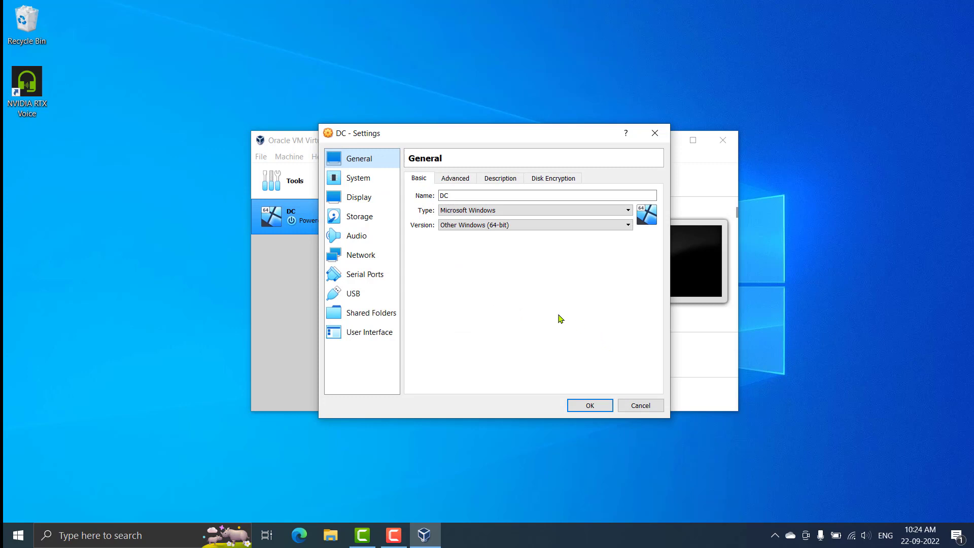
# Enable DC's Adapter 2 attached to Internal Network 'intnet' and save the settings
pyautogui.click(356, 255)
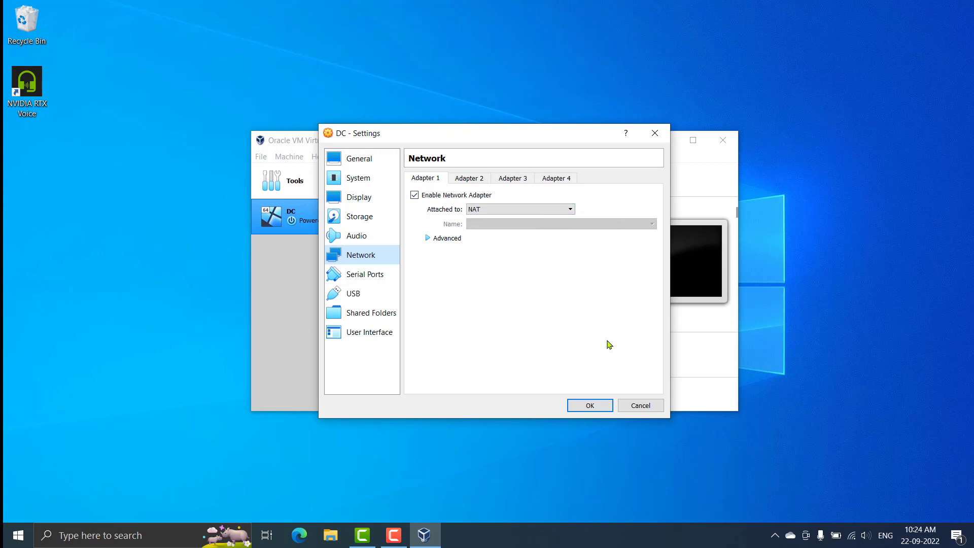
pyautogui.click(470, 179)
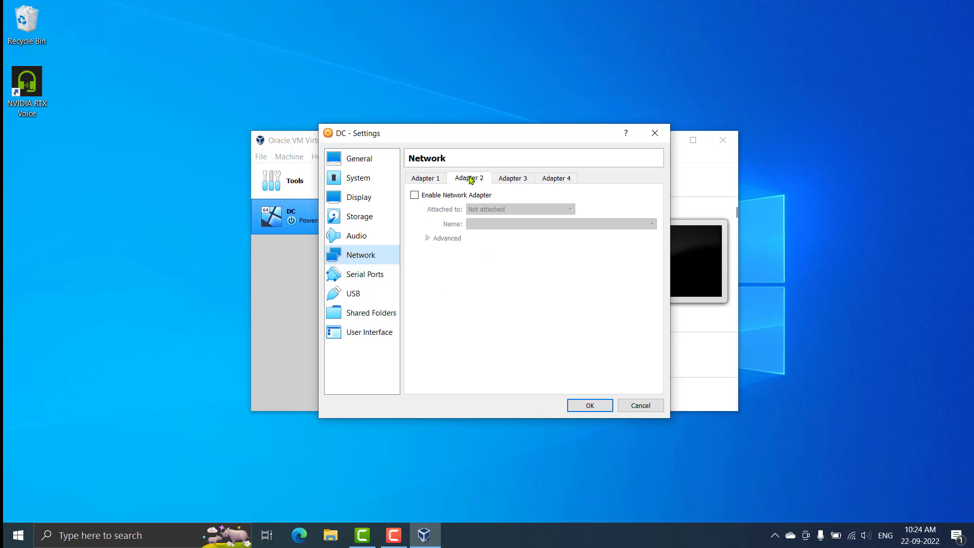
pyautogui.click(416, 196)
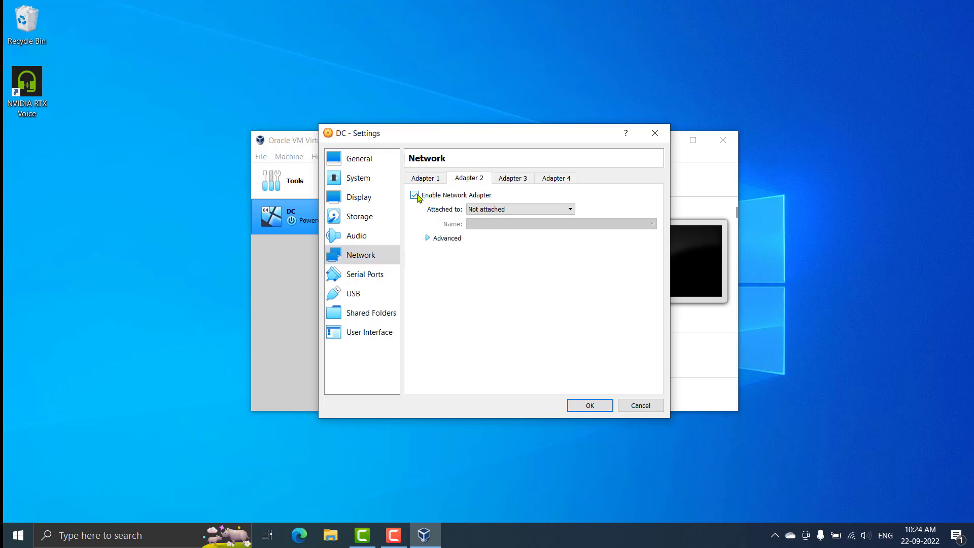
pyautogui.click(523, 210)
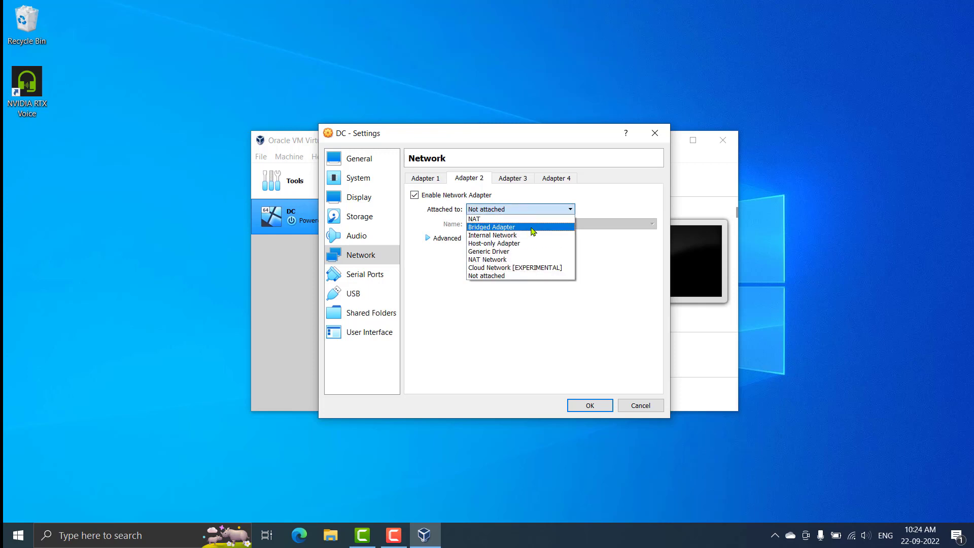
pyautogui.click(529, 238)
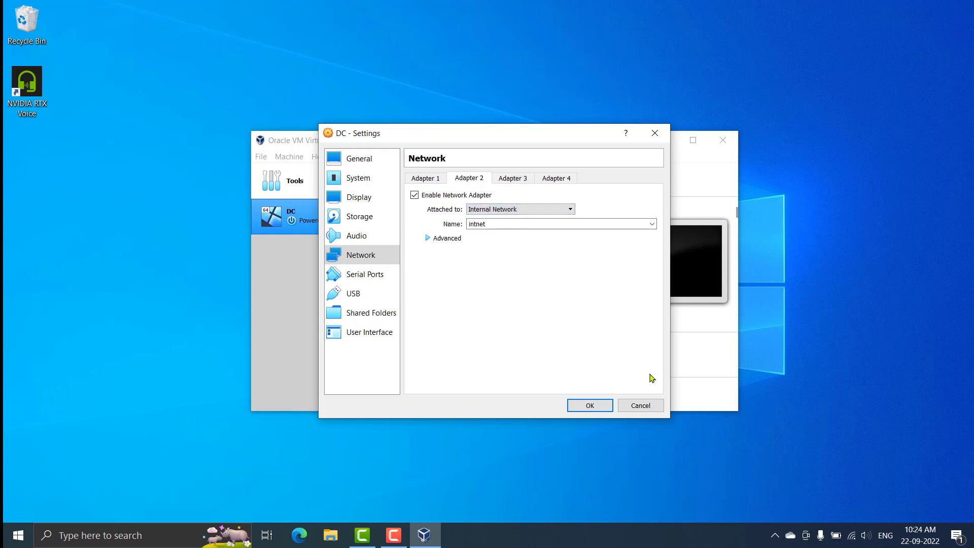
pyautogui.click(584, 406)
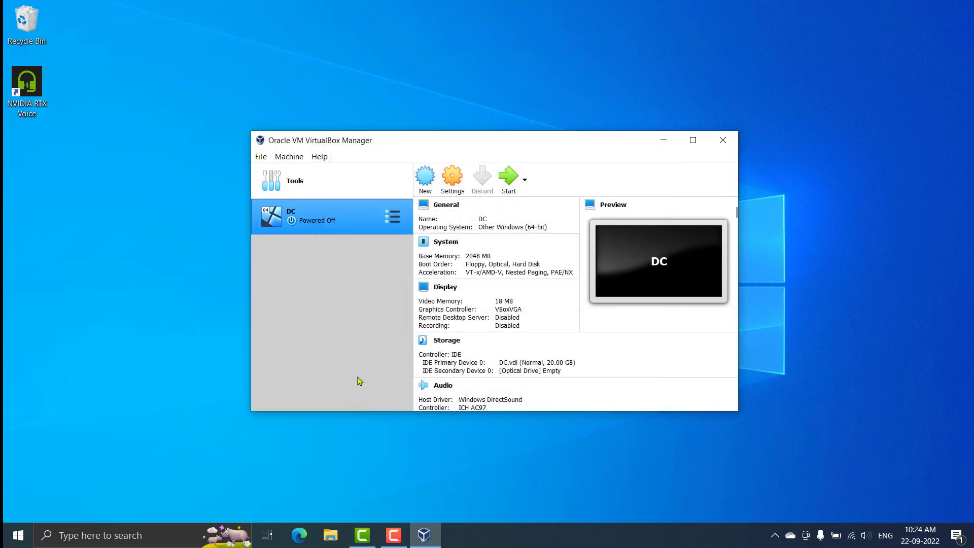
# Set DC's shared clipboard and drag'n'drop to Bidirectional and save the settings
pyautogui.click(452, 178)
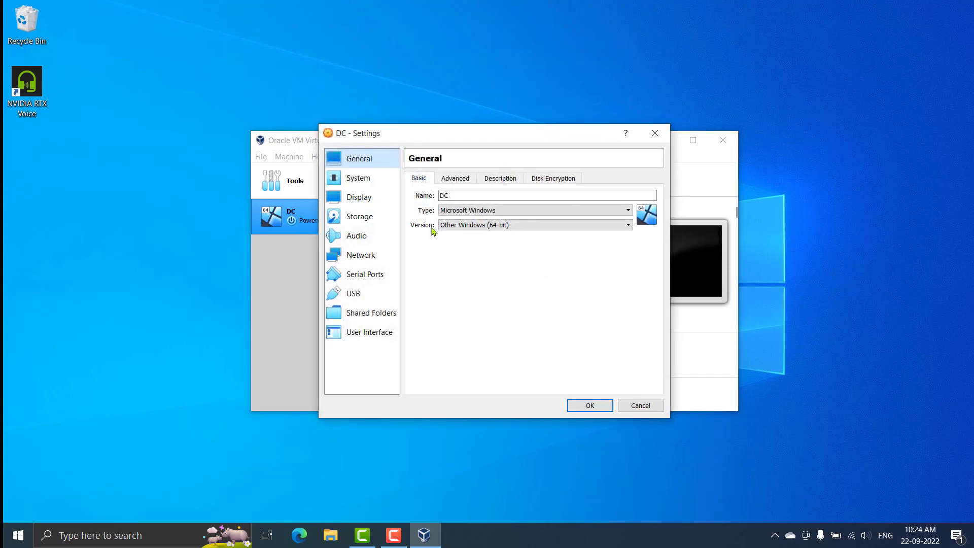
pyautogui.click(462, 183)
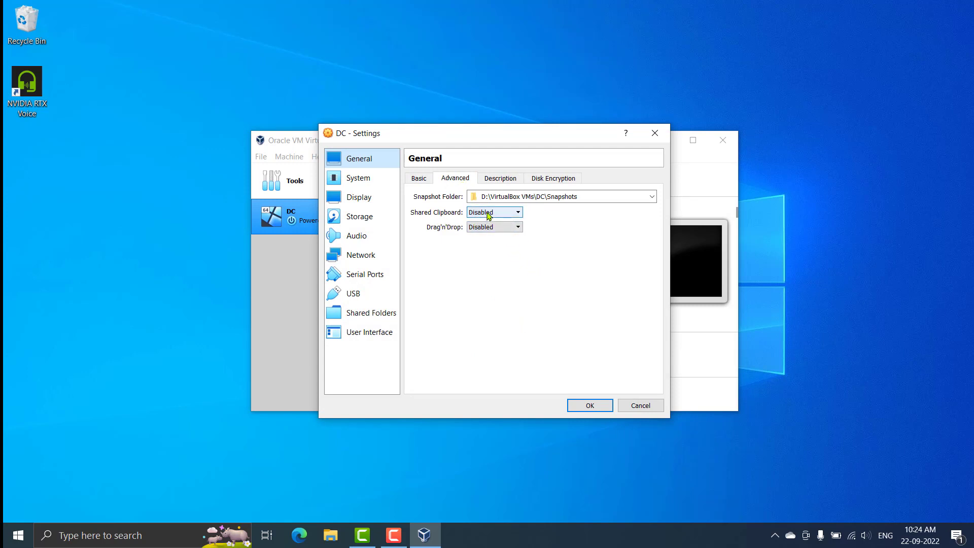
pyautogui.click(515, 212)
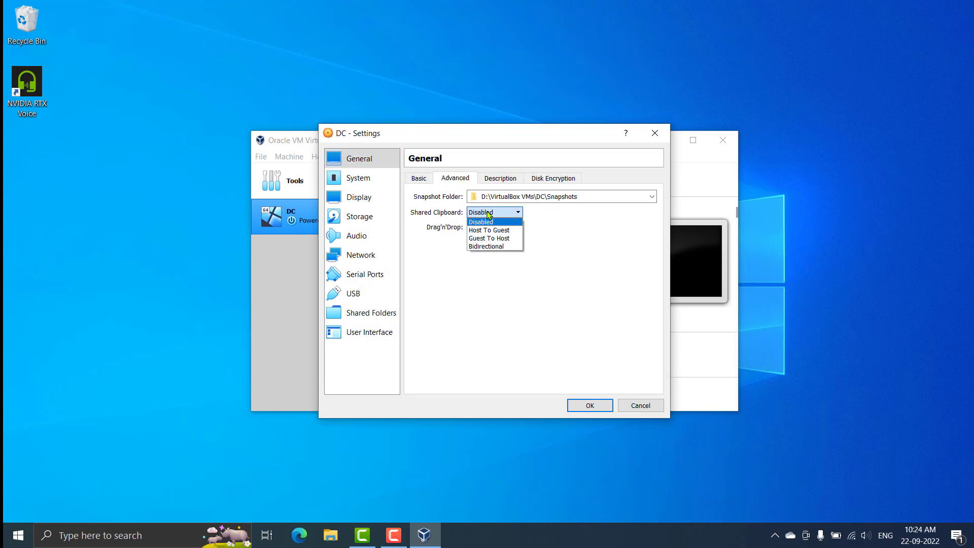
pyautogui.click(512, 247)
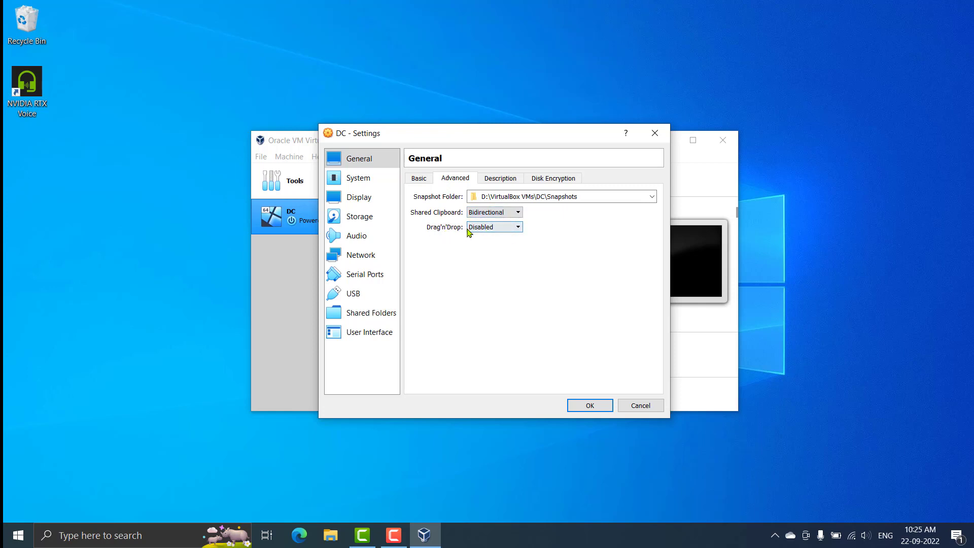
pyautogui.click(477, 229)
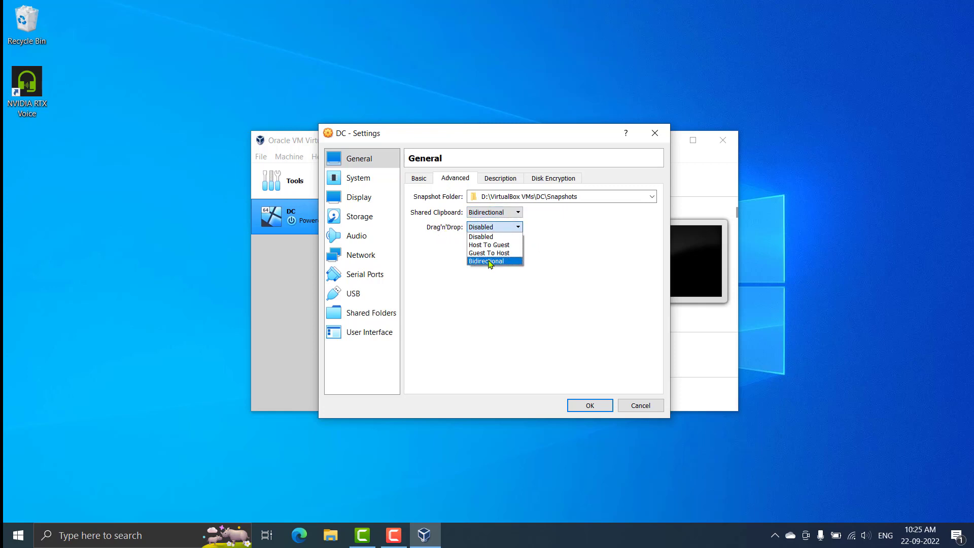
pyautogui.click(490, 262)
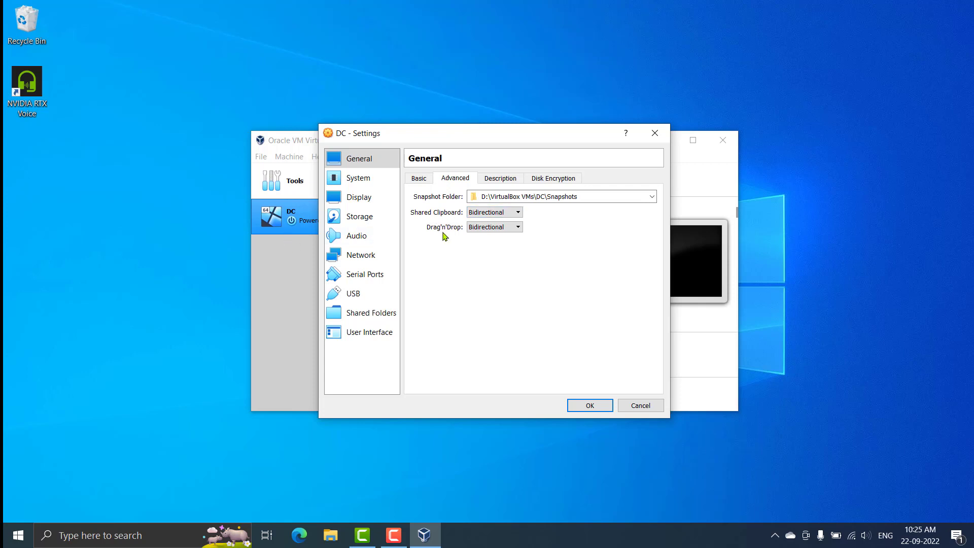
pyautogui.click(580, 407)
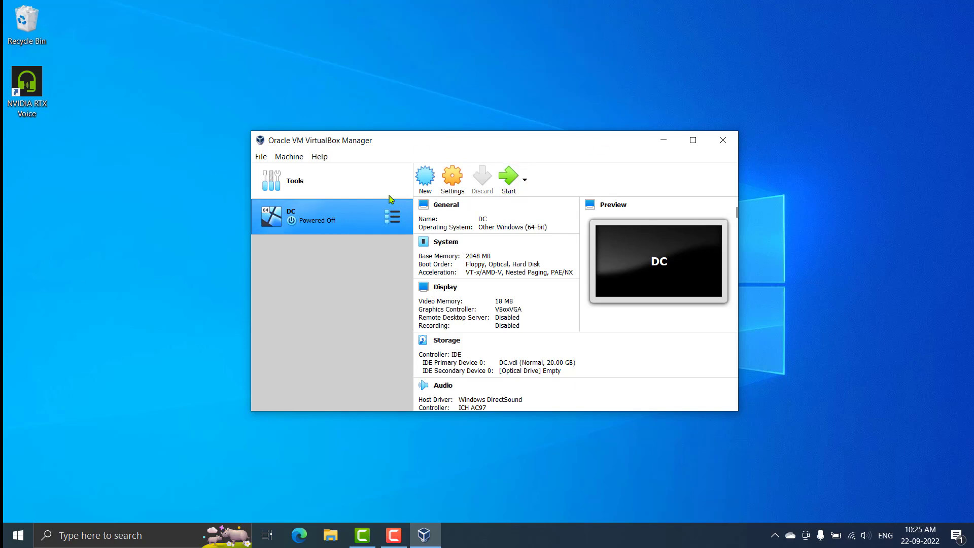
# Power on DC and boot it from the added Server 2019.iso disk image
pyautogui.click(511, 181)
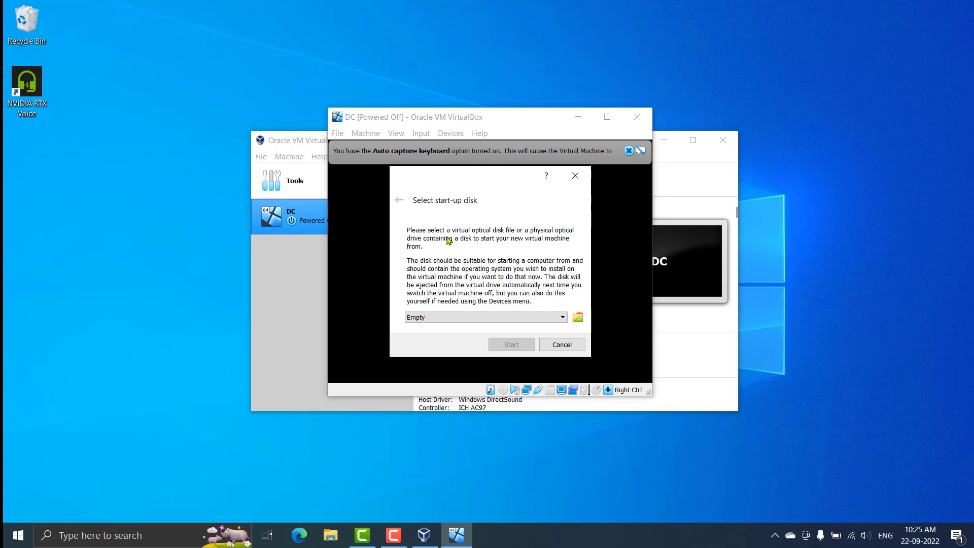
pyautogui.click(577, 317)
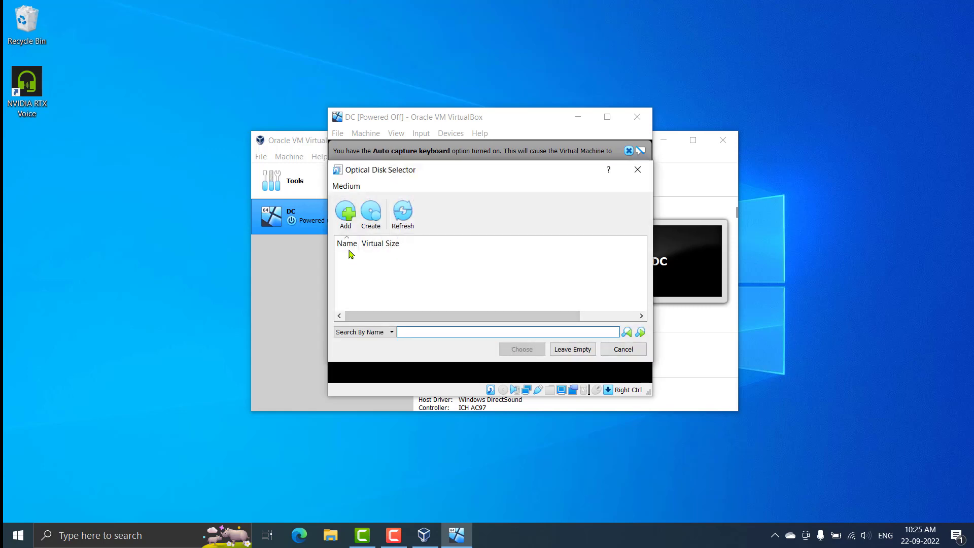
pyautogui.click(344, 225)
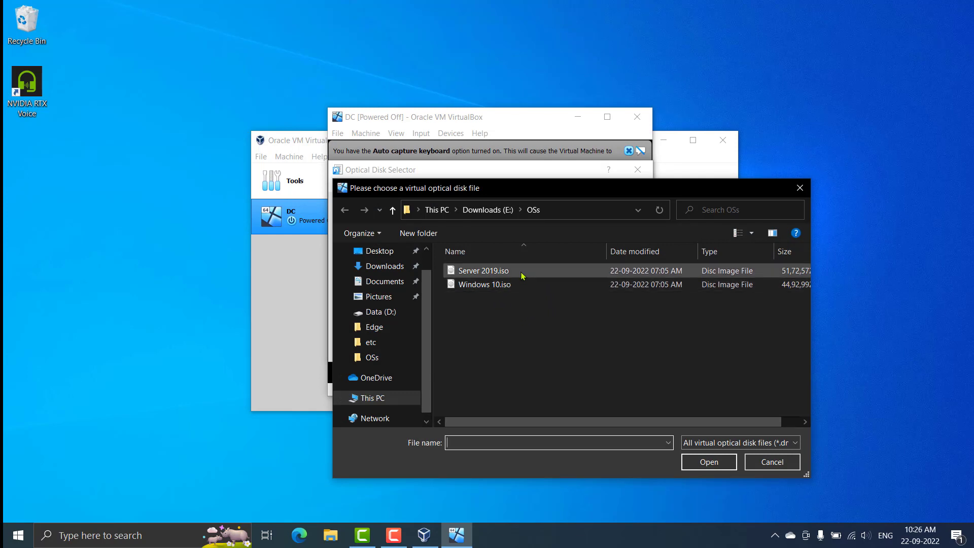
pyautogui.click(544, 274)
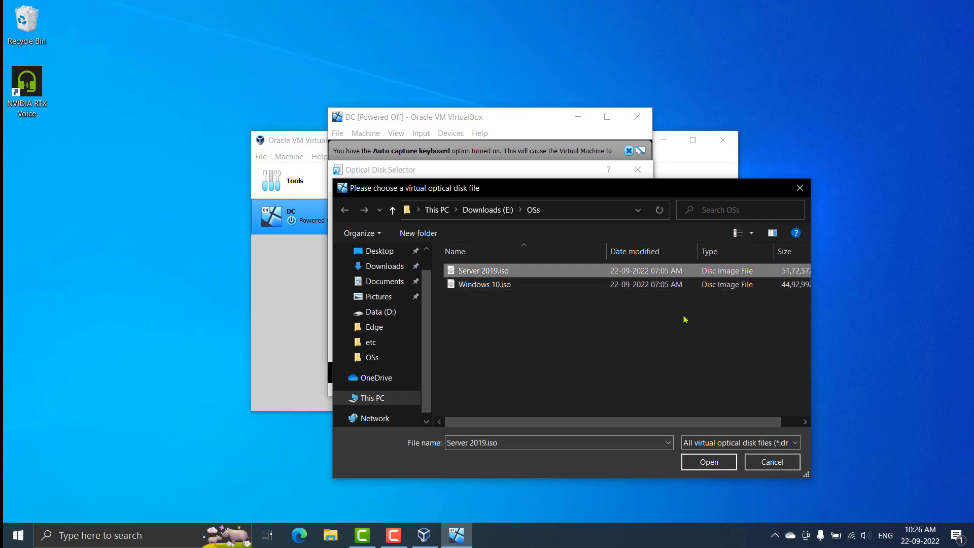
pyautogui.click(709, 462)
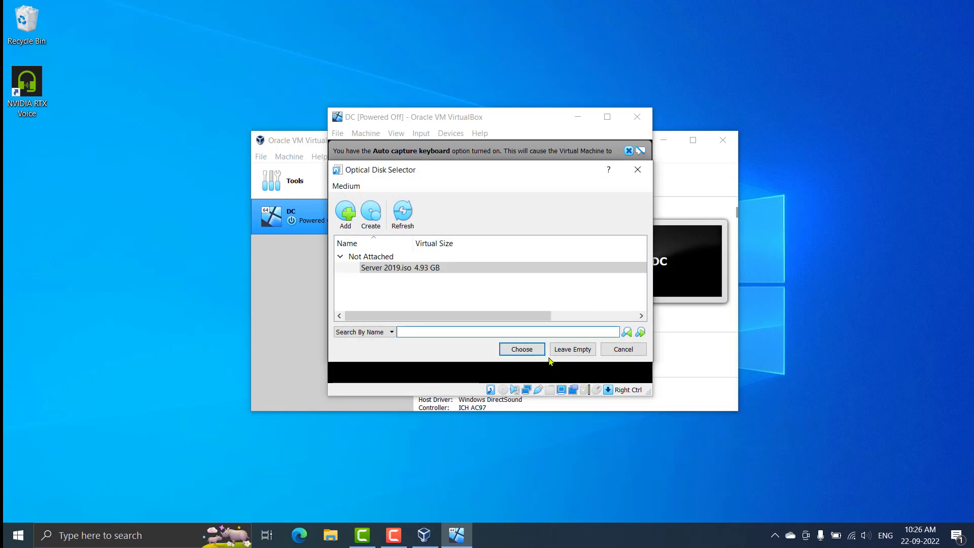
pyautogui.click(526, 352)
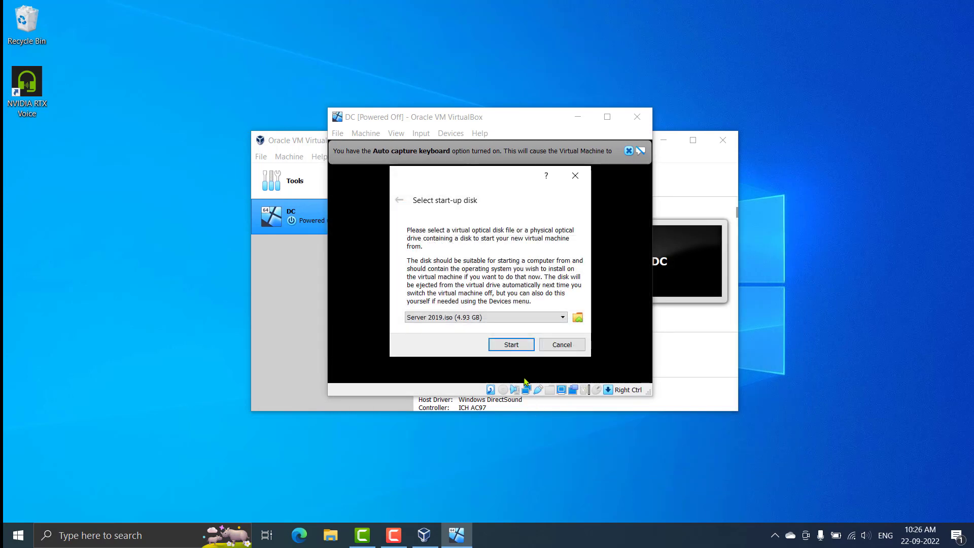
pyautogui.click(512, 347)
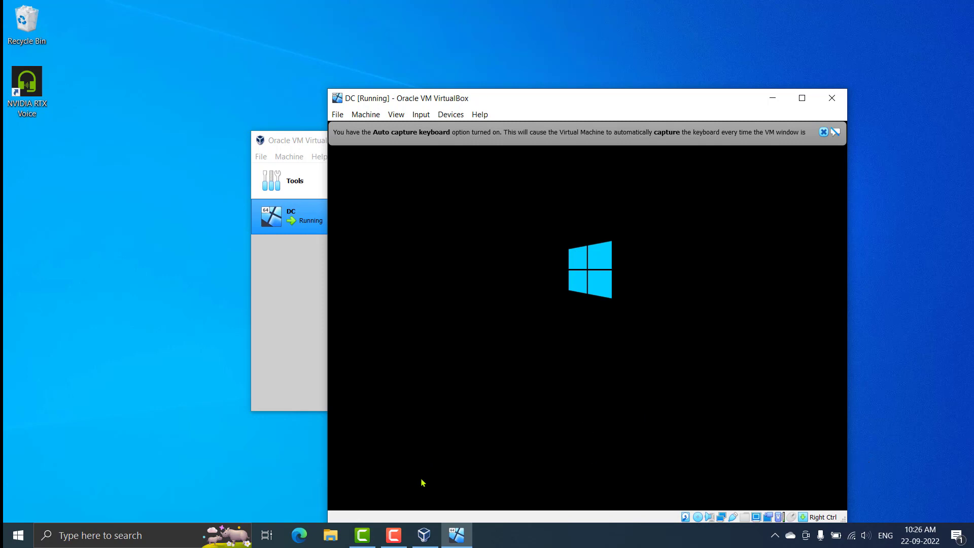
# Keep the default language and keyboard settings and start the Windows Server installation
pyautogui.click(395, 536)
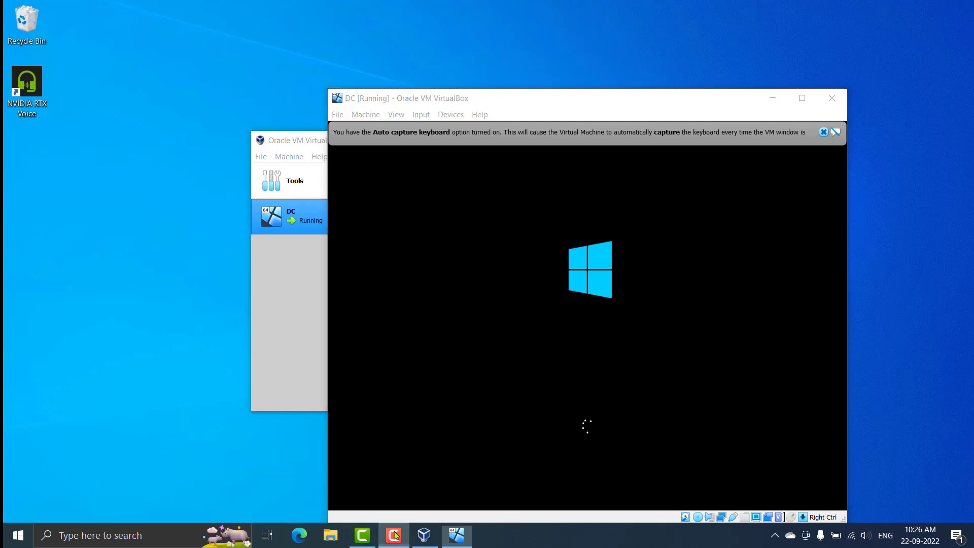
pyautogui.click(927, 489)
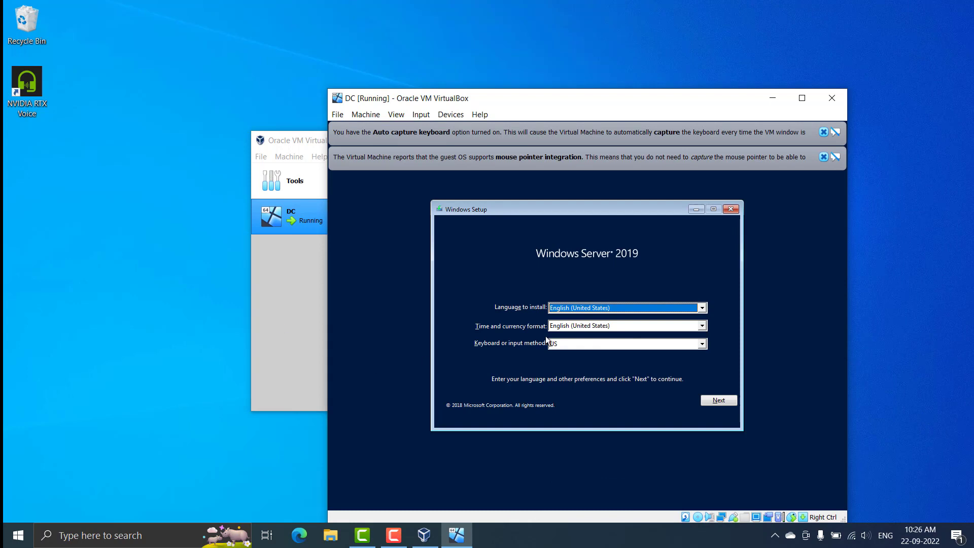
pyautogui.click(717, 400)
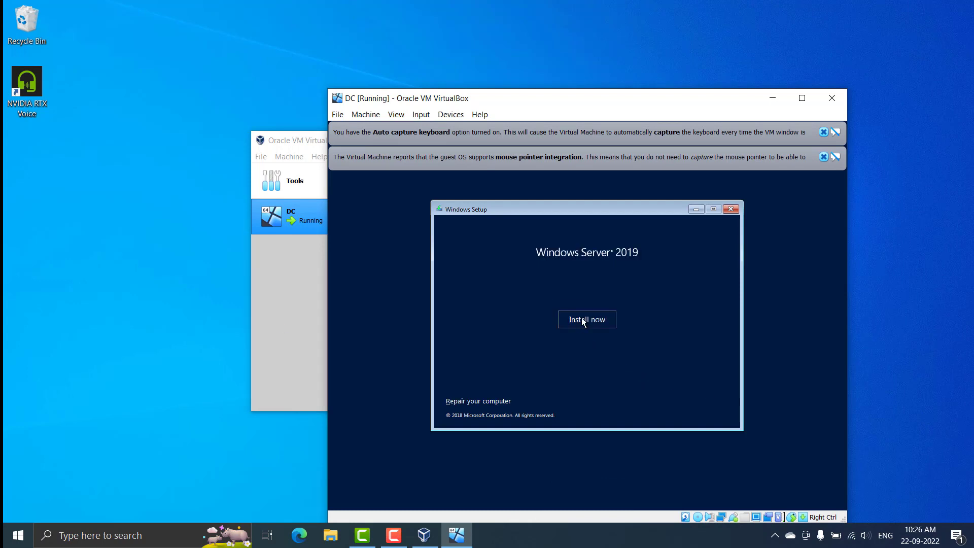
pyautogui.click(585, 320)
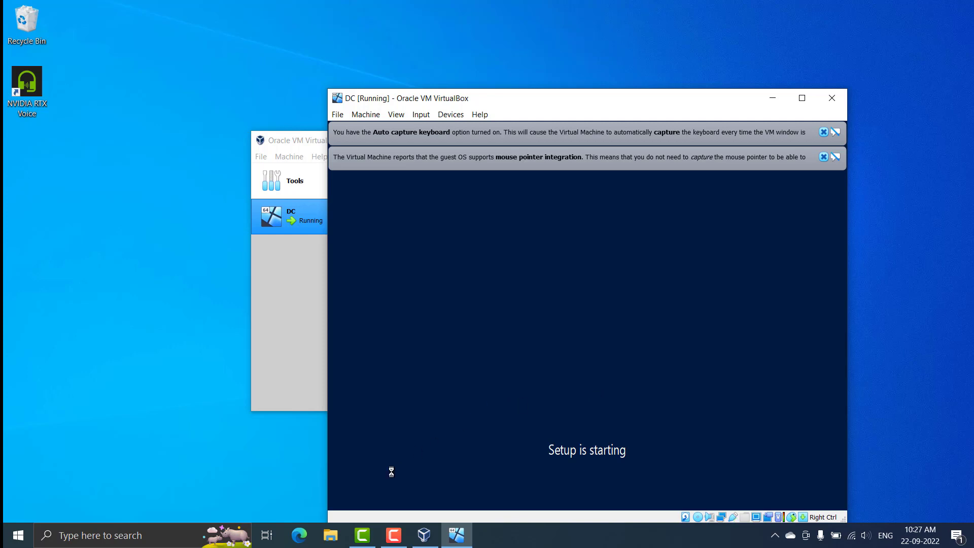
# Choose Standard Evaluation (Desktop Experience) edition and accept the license terms
pyautogui.click(394, 536)
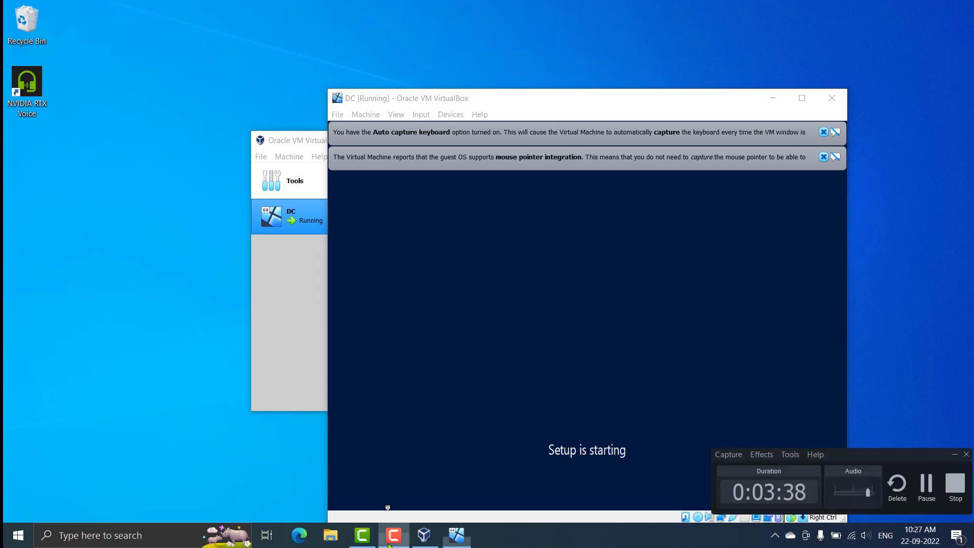
pyautogui.click(929, 480)
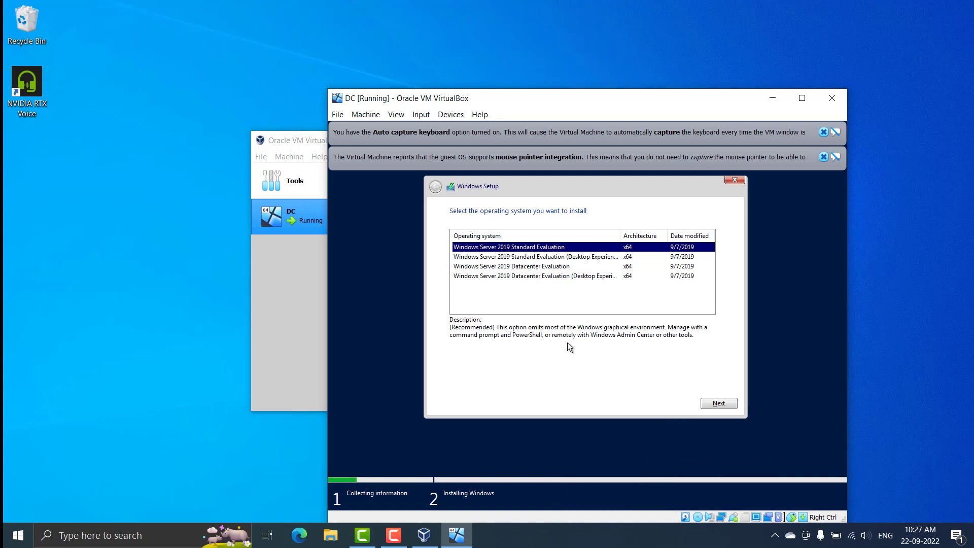
pyautogui.click(510, 259)
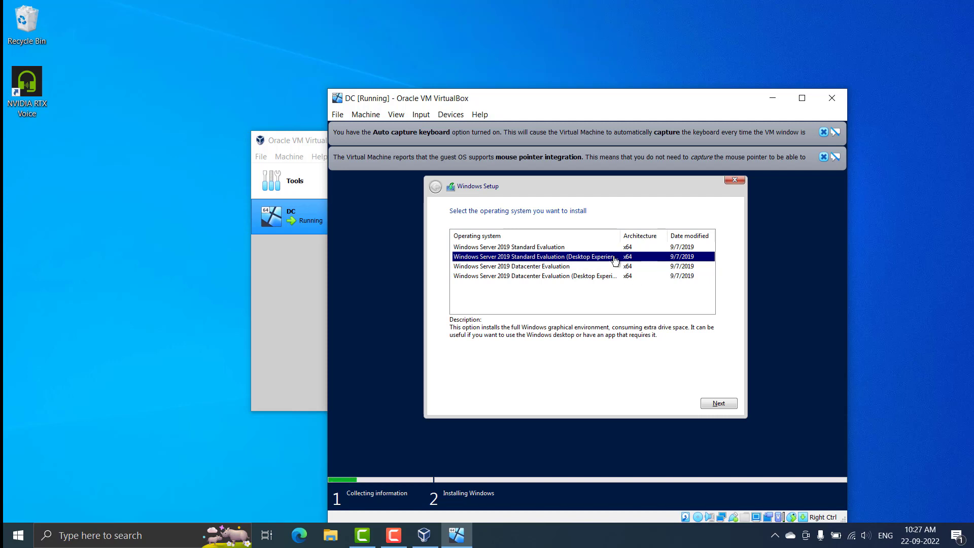
pyautogui.click(716, 404)
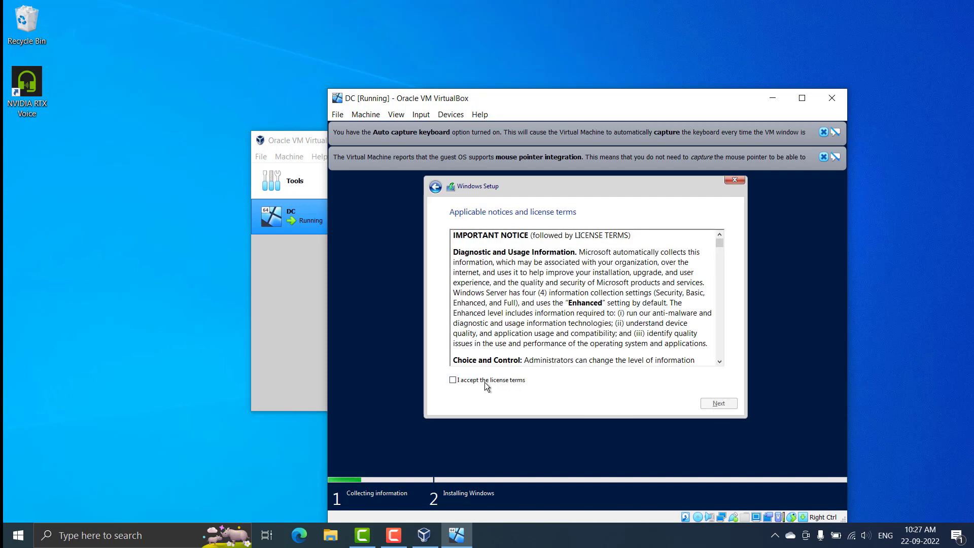
pyautogui.click(463, 383)
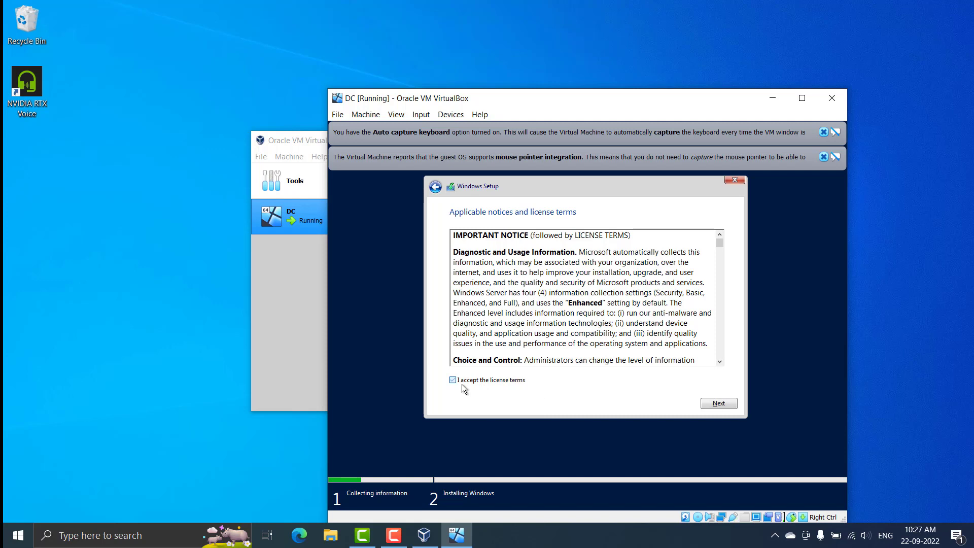
pyautogui.click(717, 404)
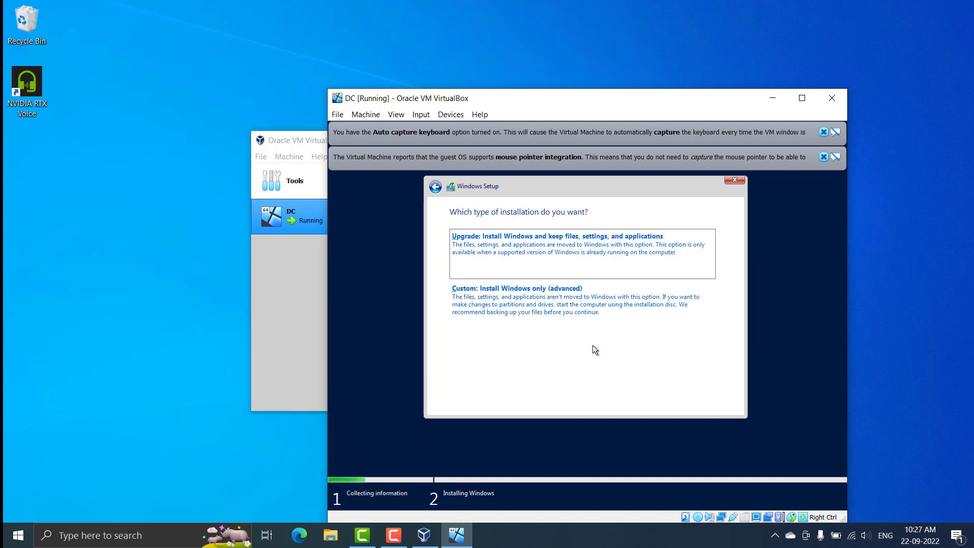
# Choose a custom install onto the unallocated 20 GB Drive 0
pyautogui.click(489, 306)
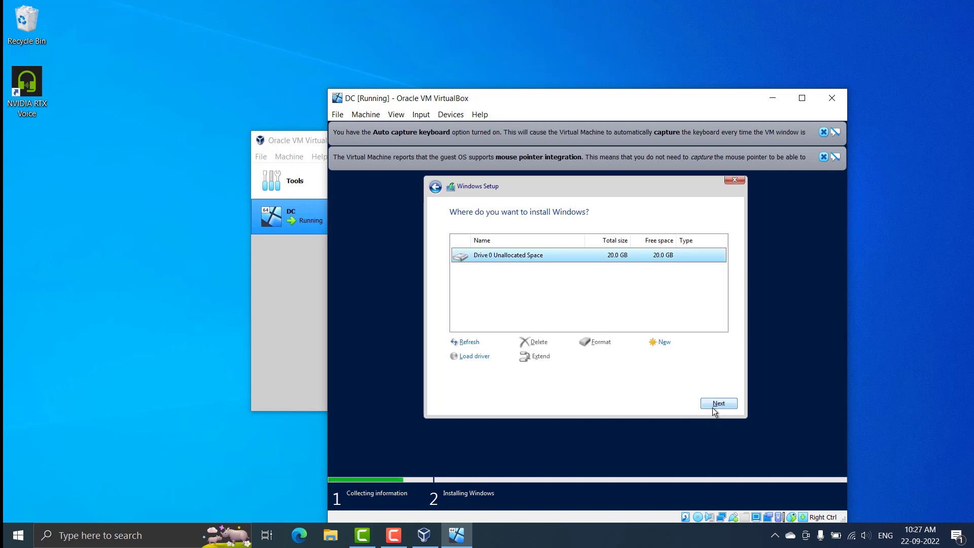
pyautogui.click(715, 403)
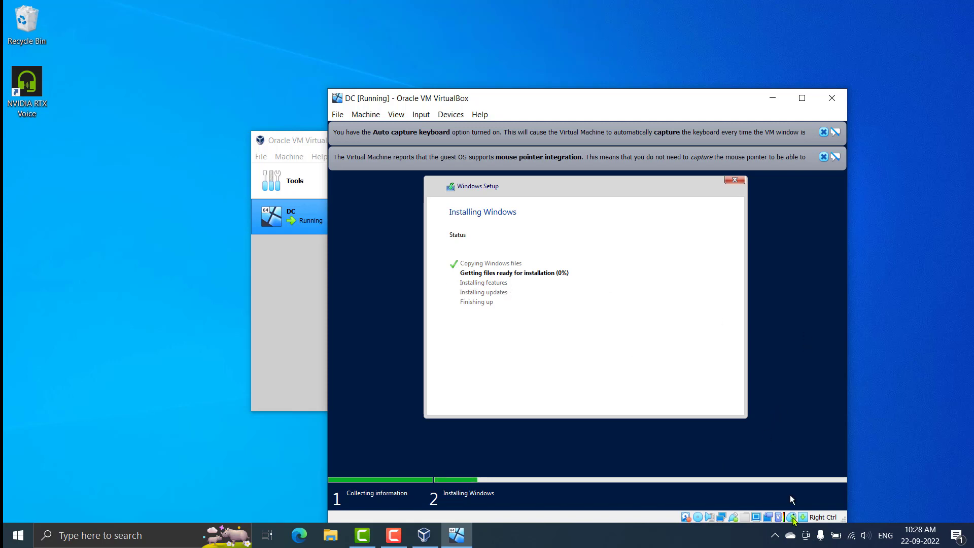
pyautogui.click(775, 537)
pyautogui.click(775, 538)
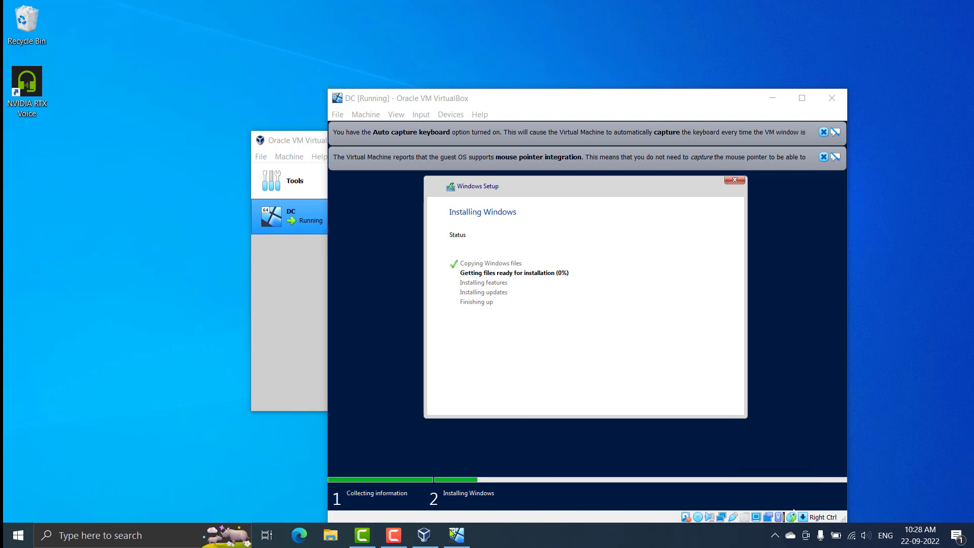
# Enter and confirm the built-in Administrator password, then finish the initial setup
pyautogui.click(394, 535)
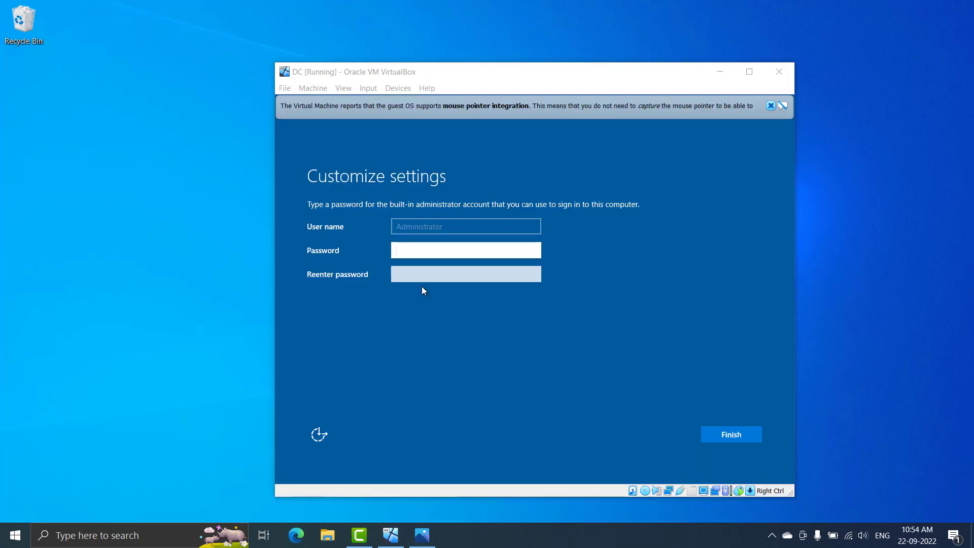
pyautogui.click(425, 252)
pyautogui.write('•')
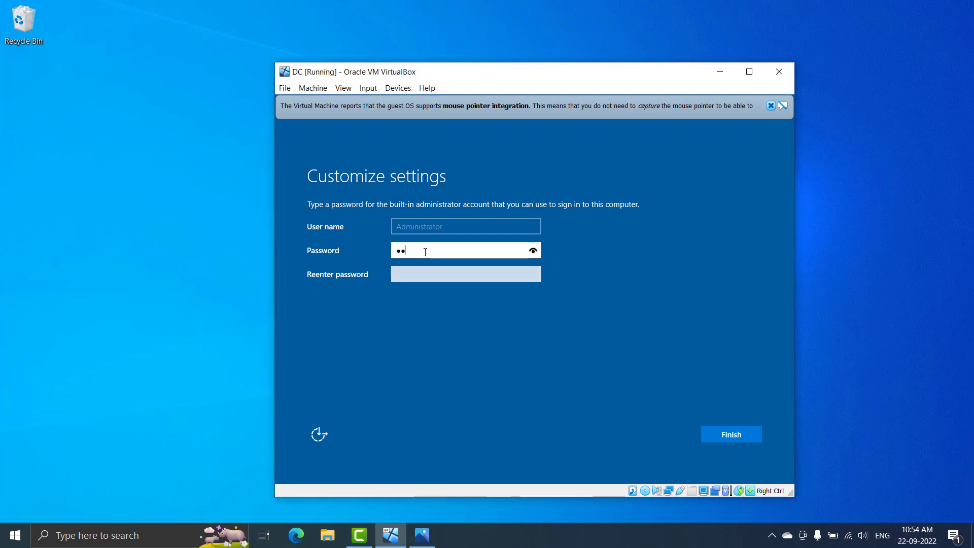
pyautogui.write('•••••')
pyautogui.press('Tab')
pyautogui.write('•')
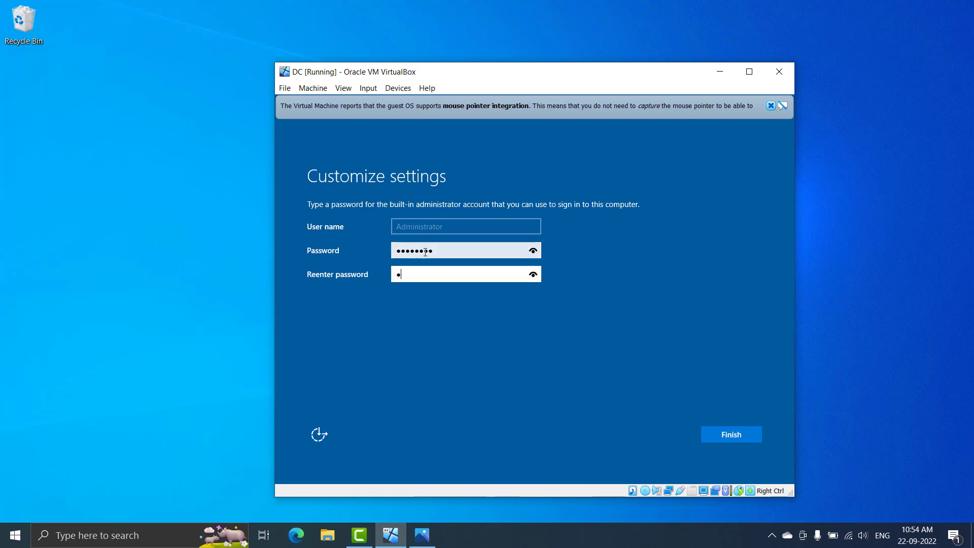
pyautogui.write('••••••')
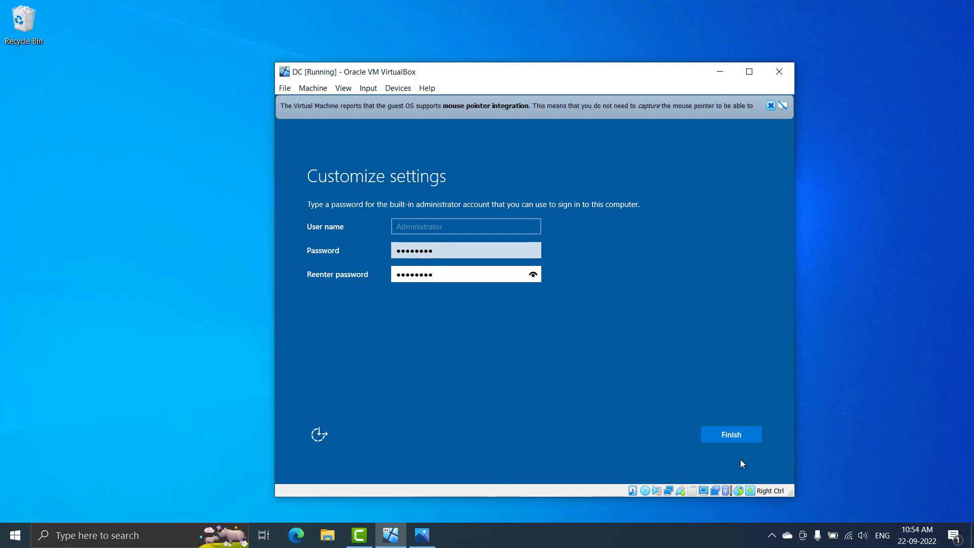
pyautogui.click(740, 437)
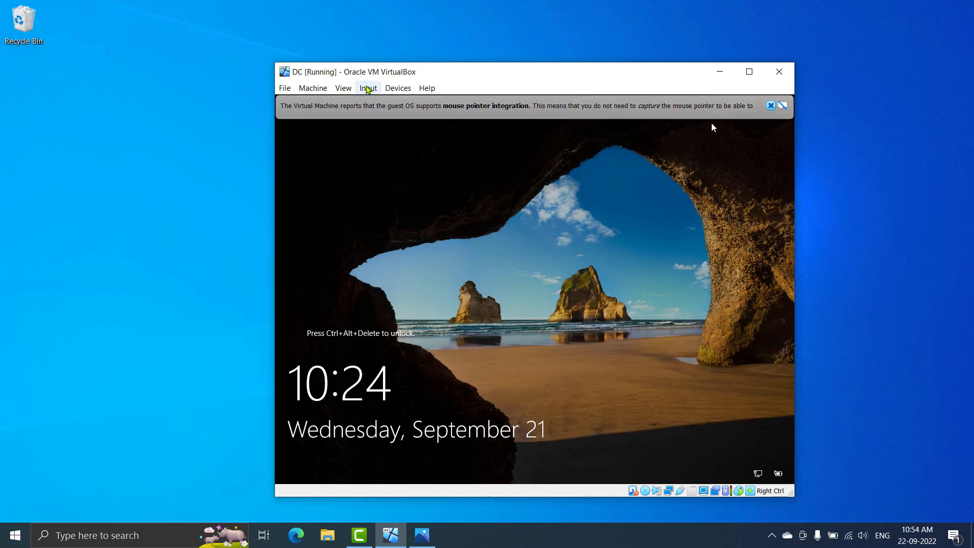
# Send Ctrl-Alt-Del to the guest and sign in as Administrator with the account password
pyautogui.click(369, 87)
pyautogui.moveTo(367, 102)
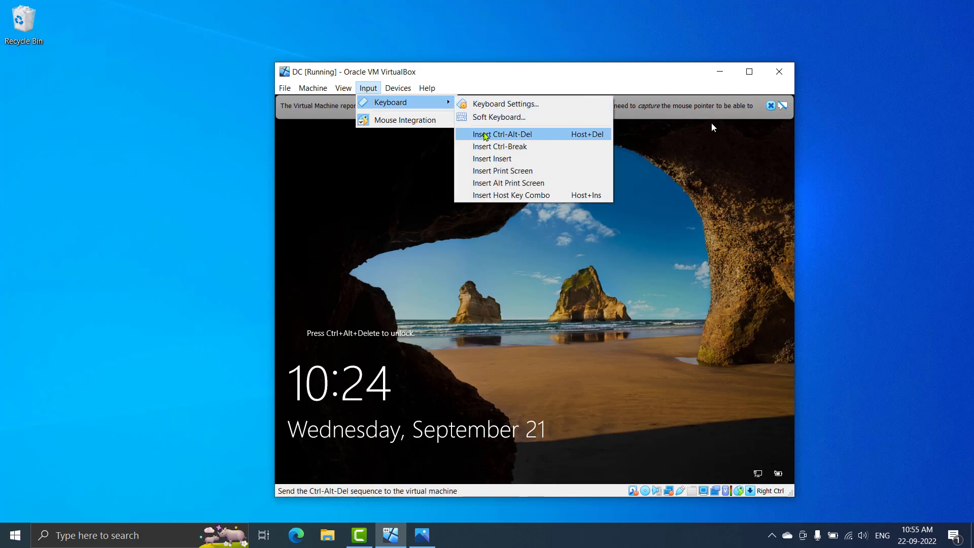
pyautogui.click(486, 135)
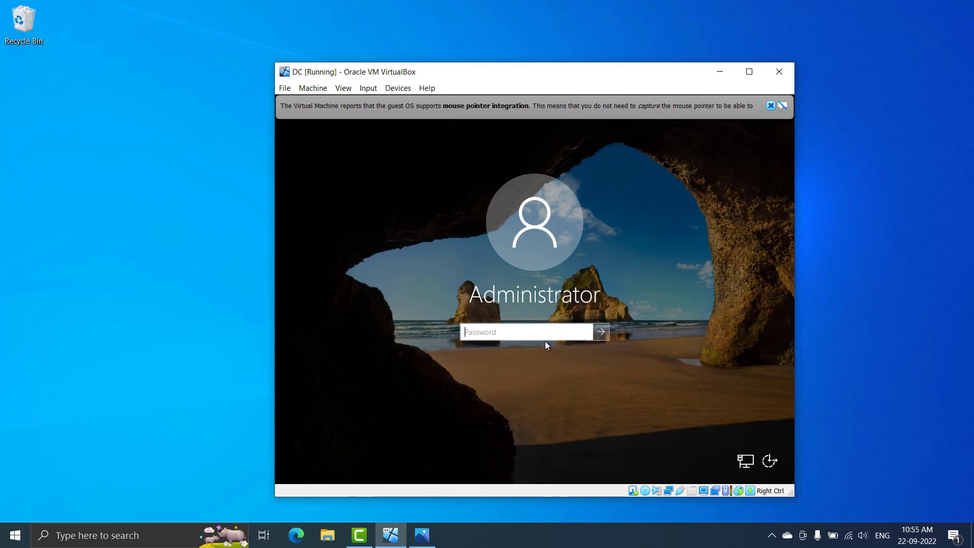
pyautogui.write('P@ssw0rd')
pyautogui.press('Return')
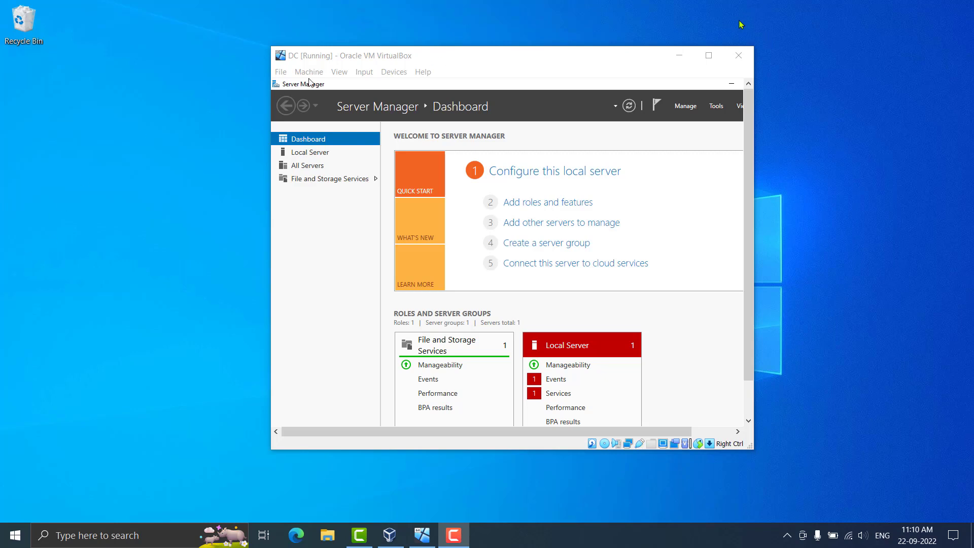
# Maximize the VM window, minimize Server Manager, and insert the Guest Additions CD image
pyautogui.click(708, 56)
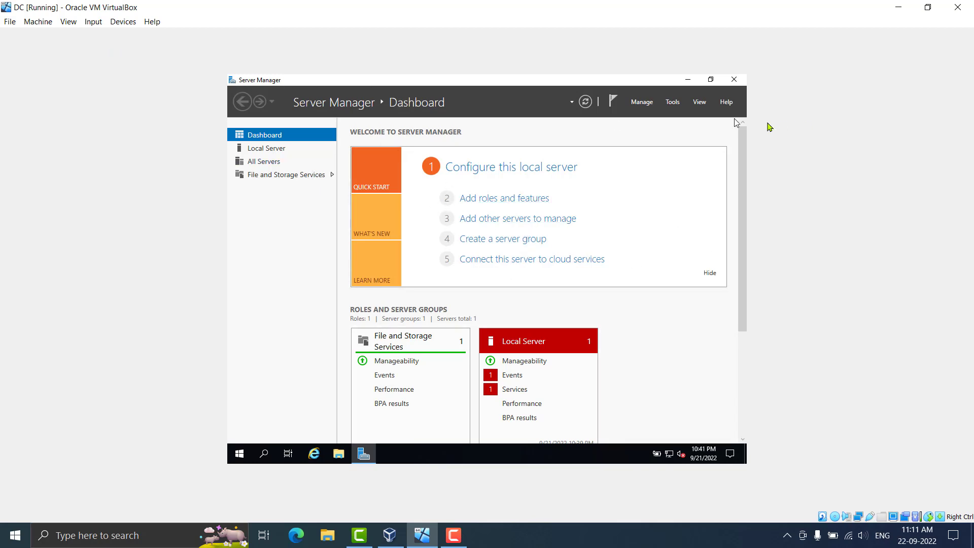
pyautogui.click(689, 80)
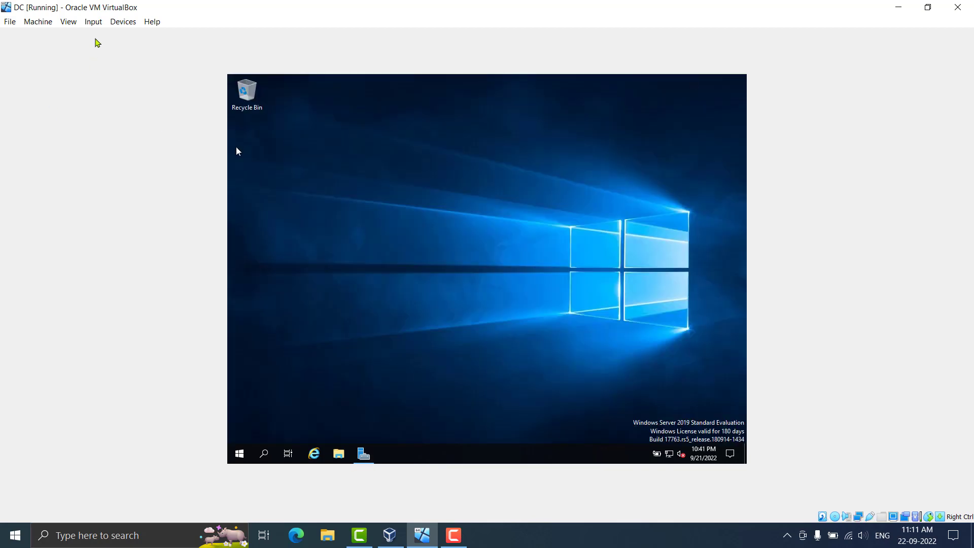
pyautogui.click(98, 25)
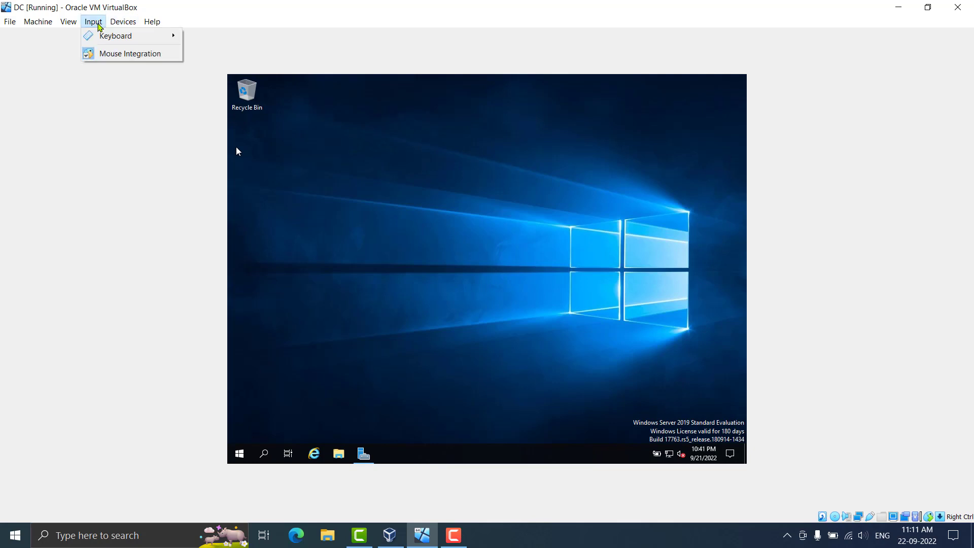
pyautogui.moveTo(113, 23)
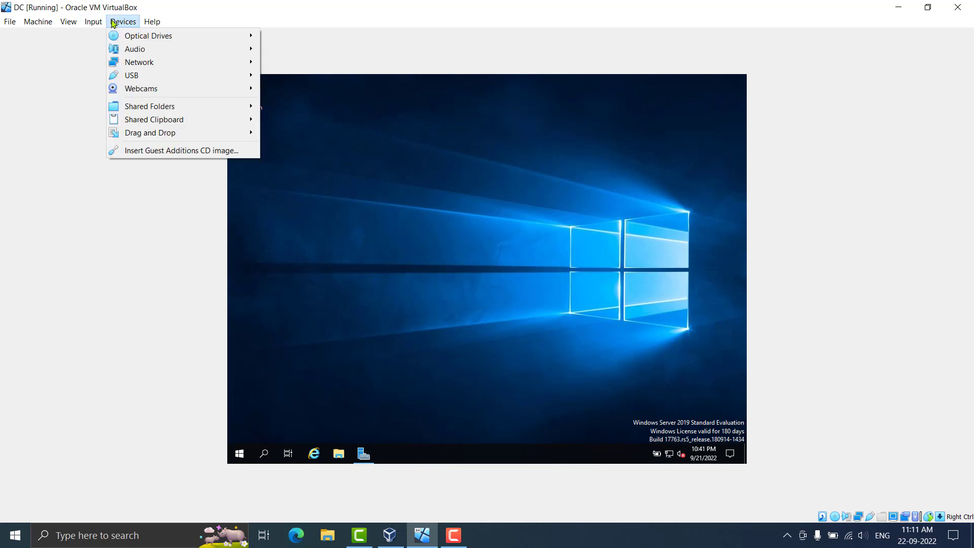
pyautogui.click(149, 151)
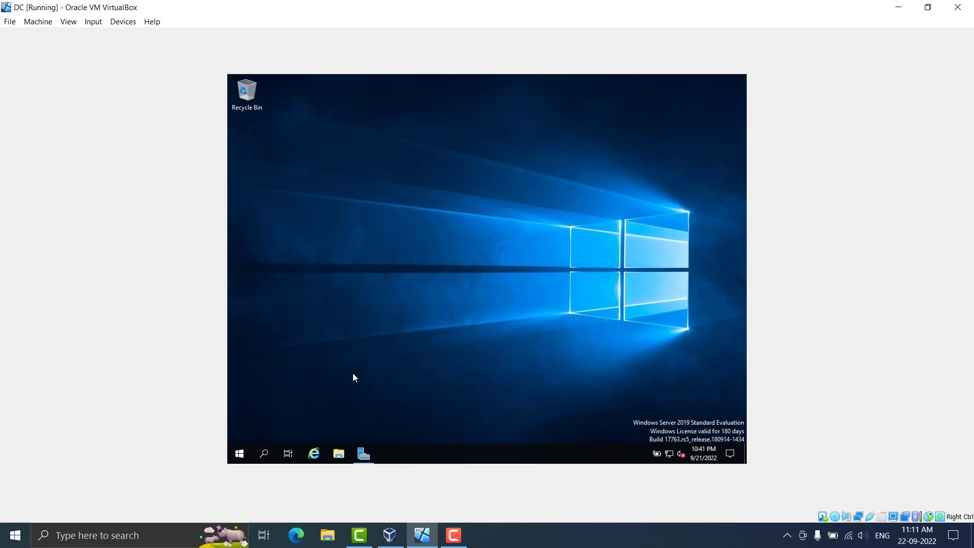
# In File Explorer, open CD Drive (D:) under This PC and run VBoxWindowsAdditions-amd64
pyautogui.press('super+e')
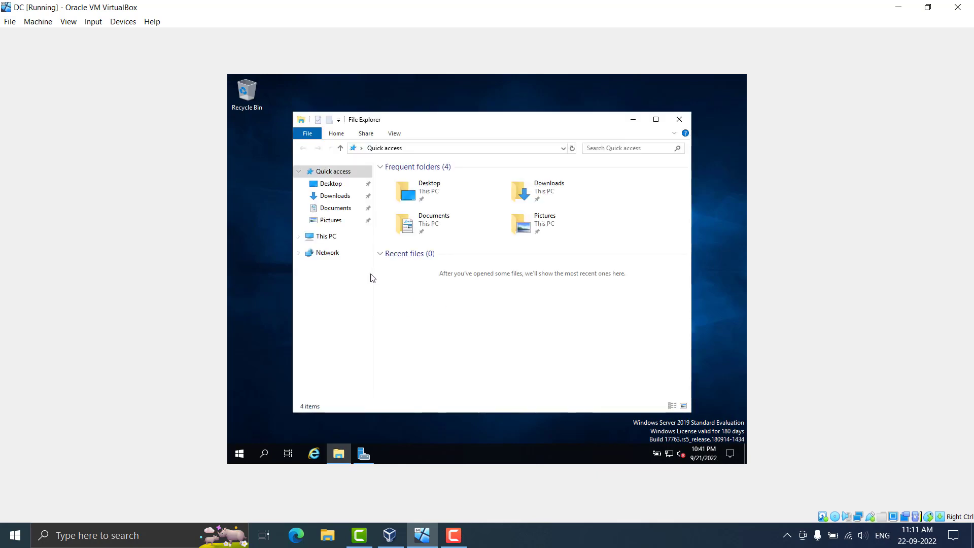
pyautogui.click(337, 238)
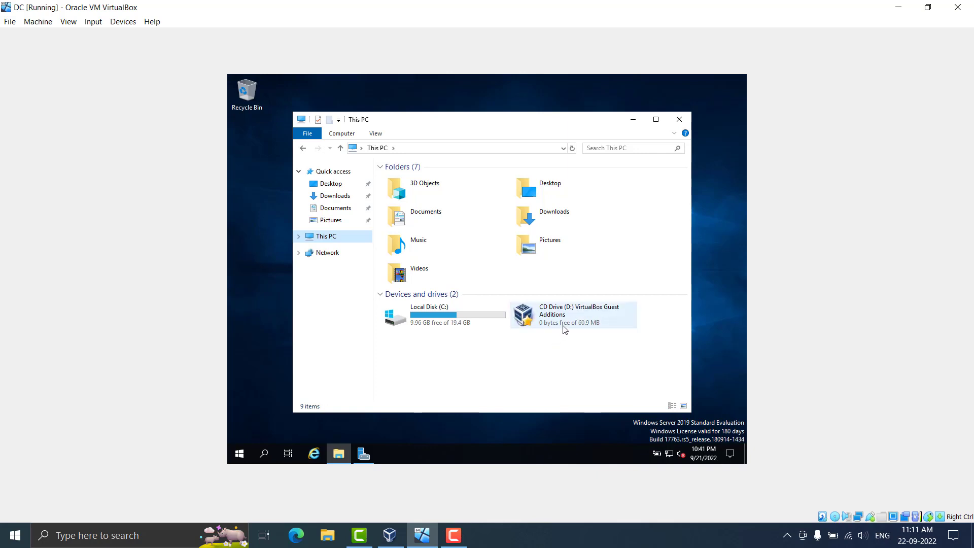
pyautogui.click(572, 315)
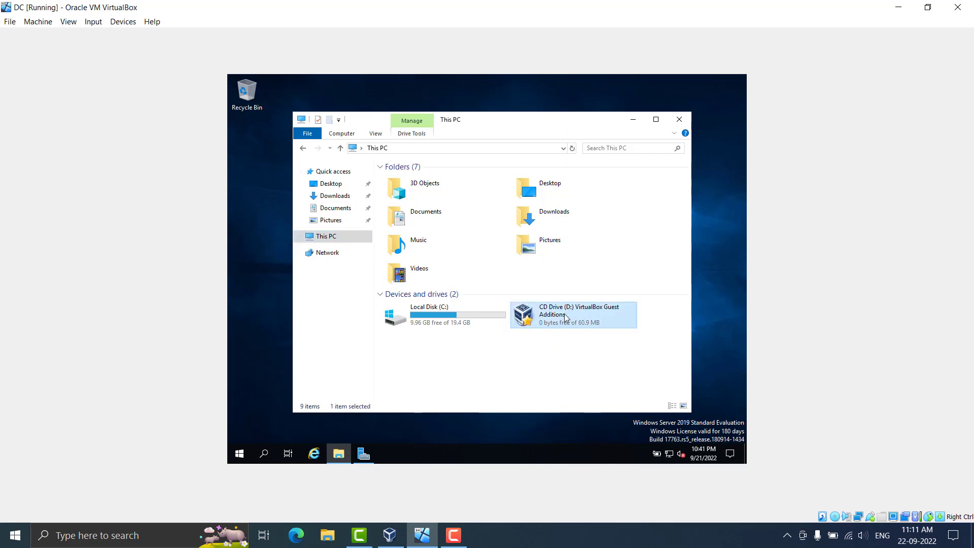
pyautogui.doubleClick(566, 318)
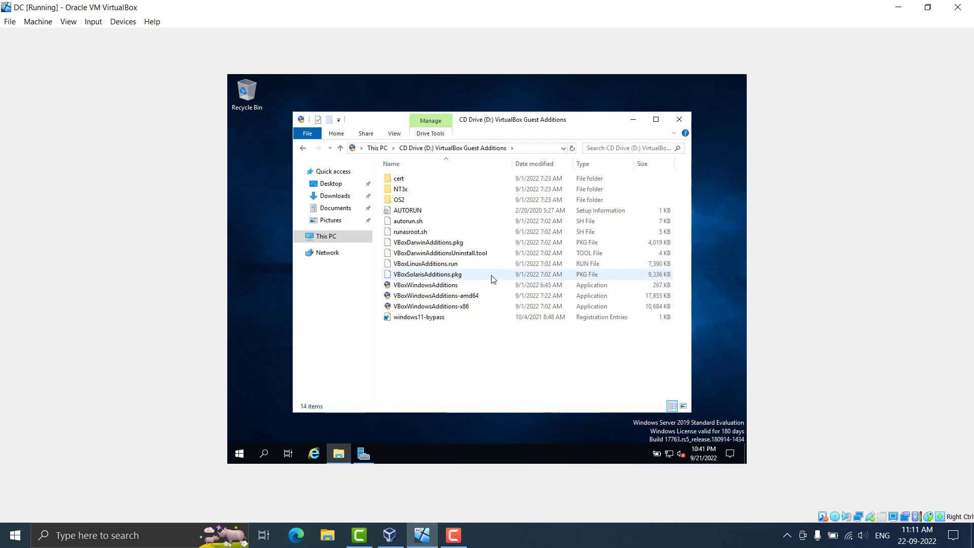
pyautogui.click(489, 289)
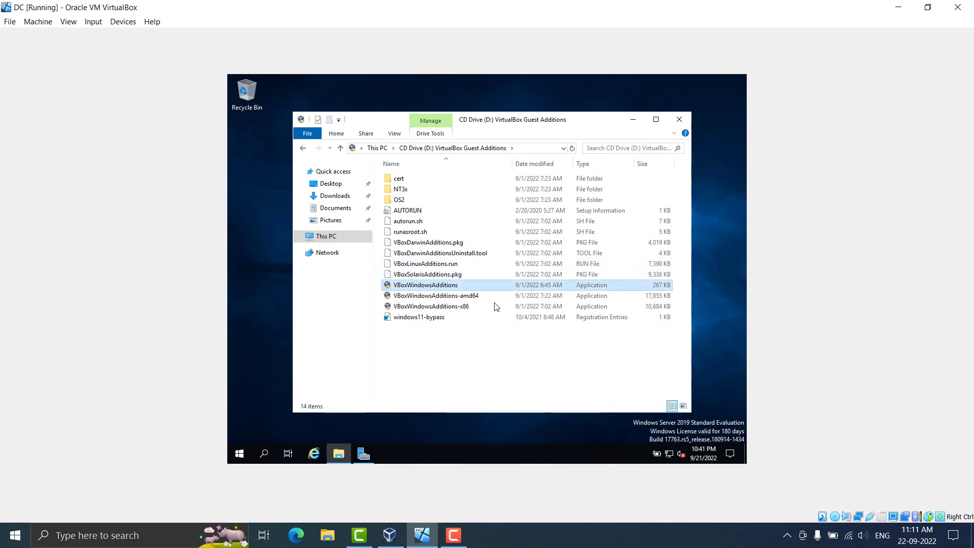
pyautogui.click(495, 301)
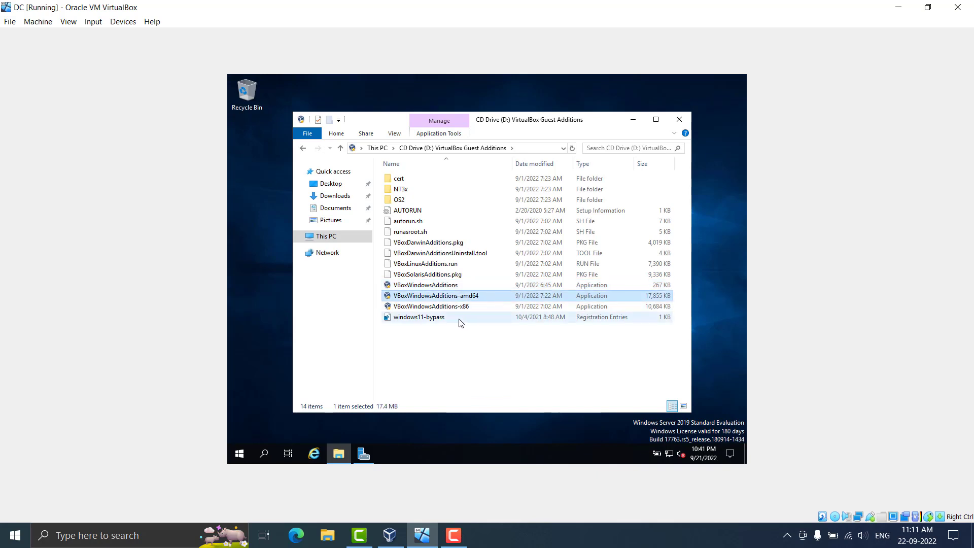
pyautogui.doubleClick(503, 301)
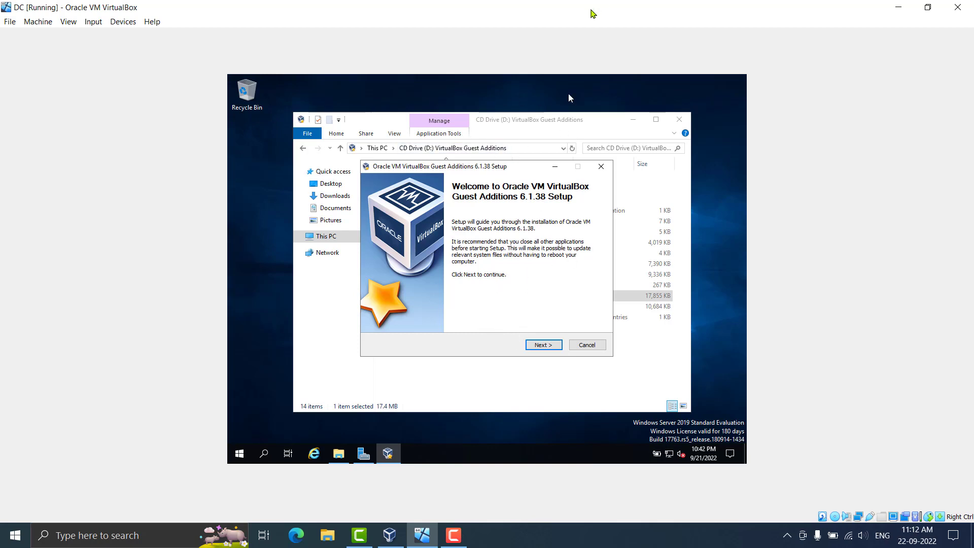
# Restore, resize and re-maximize the VM window so the guest fits
pyautogui.doubleClick(593, 14)
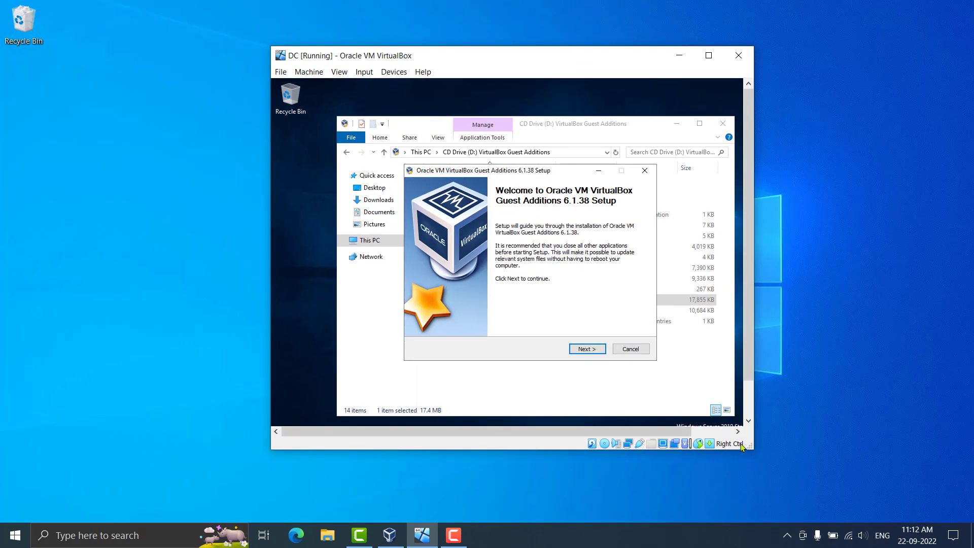
pyautogui.moveTo(741, 447); pyautogui.dragTo(876, 477)
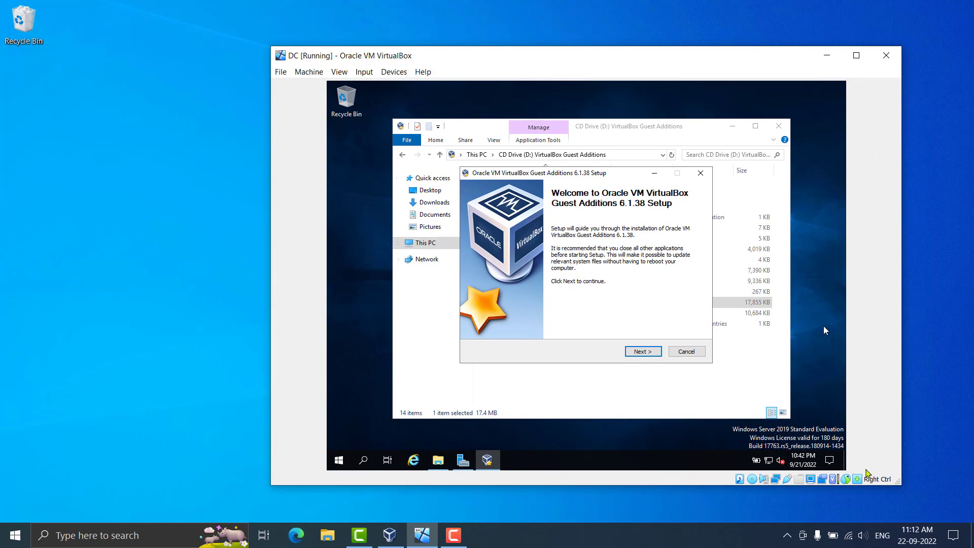
pyautogui.moveTo(901, 485); pyautogui.dragTo(876, 470)
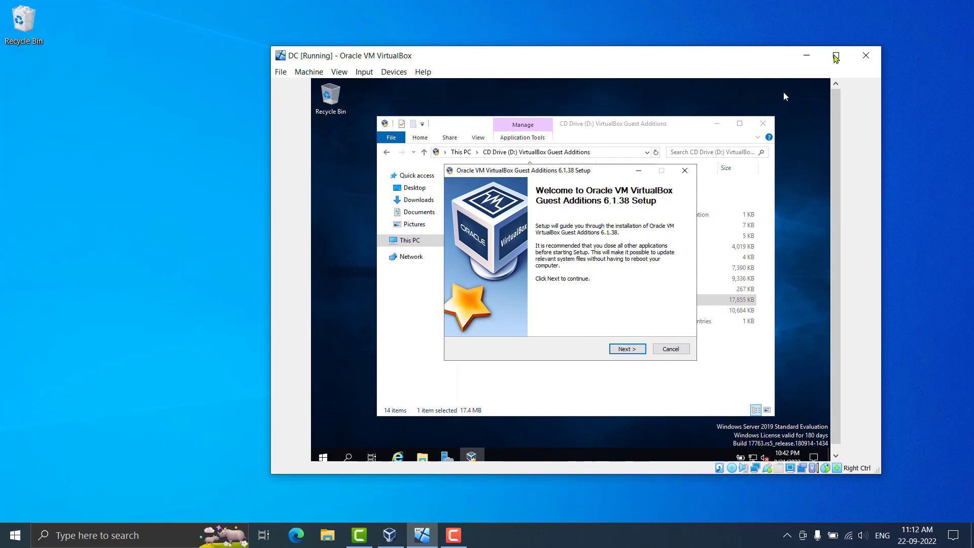
pyautogui.click(836, 56)
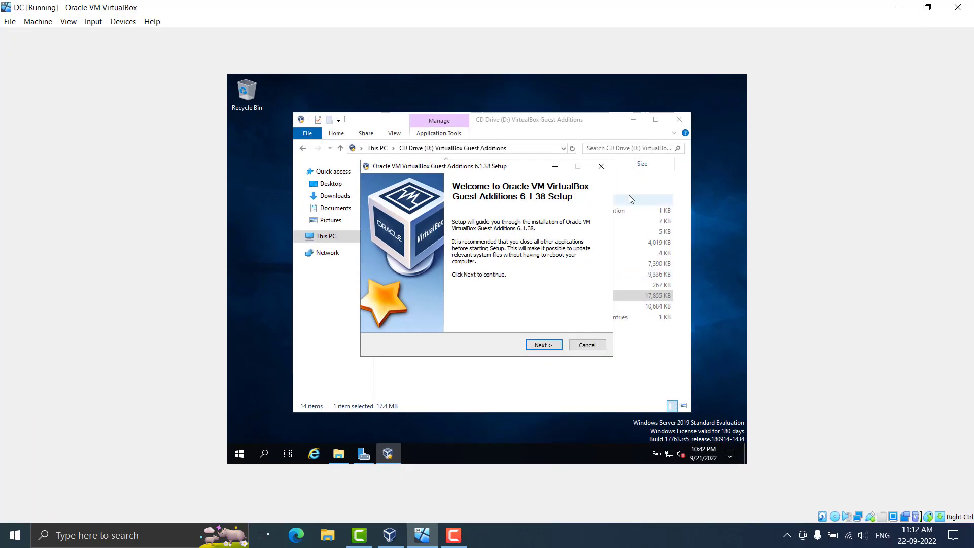
# Install Guest Additions with default location and components, choosing to reboot manually later
pyautogui.click(542, 349)
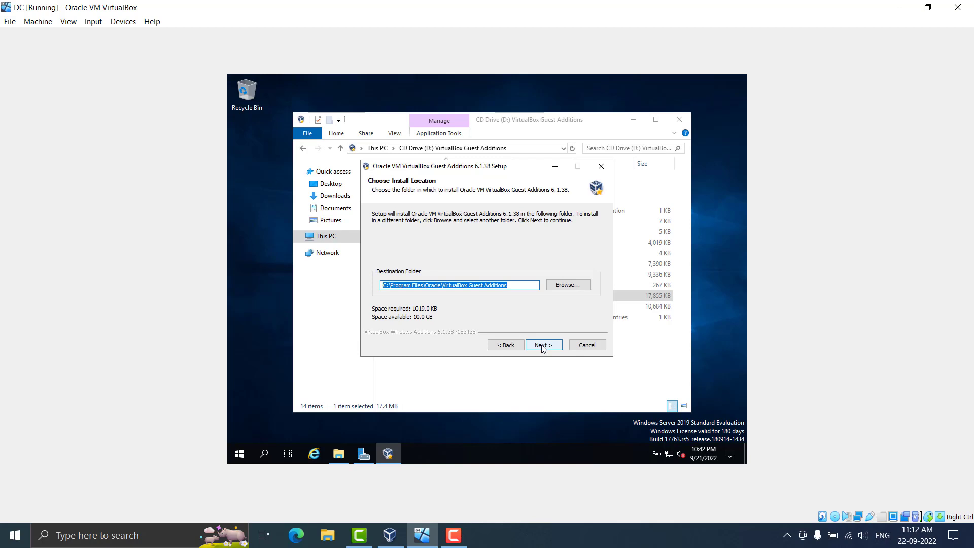
pyautogui.click(542, 346)
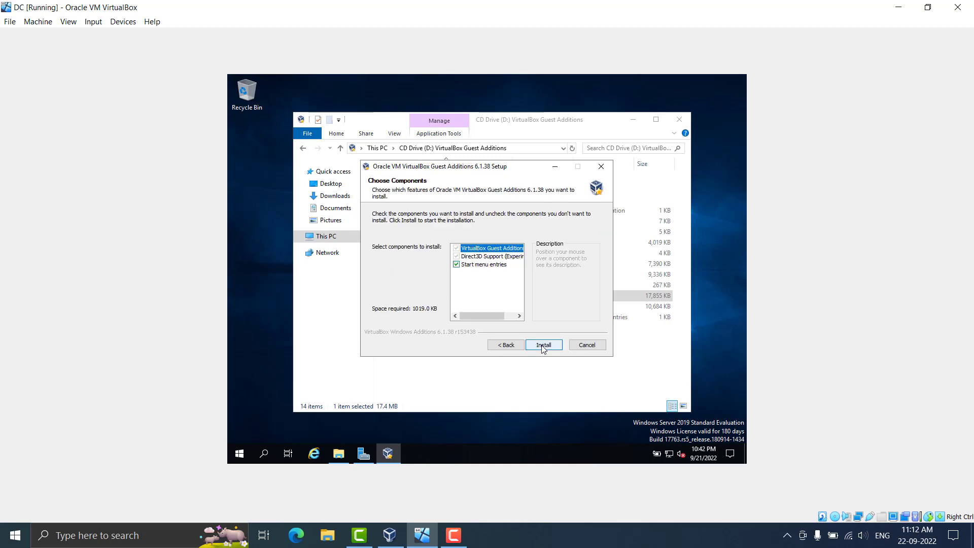
pyautogui.click(542, 347)
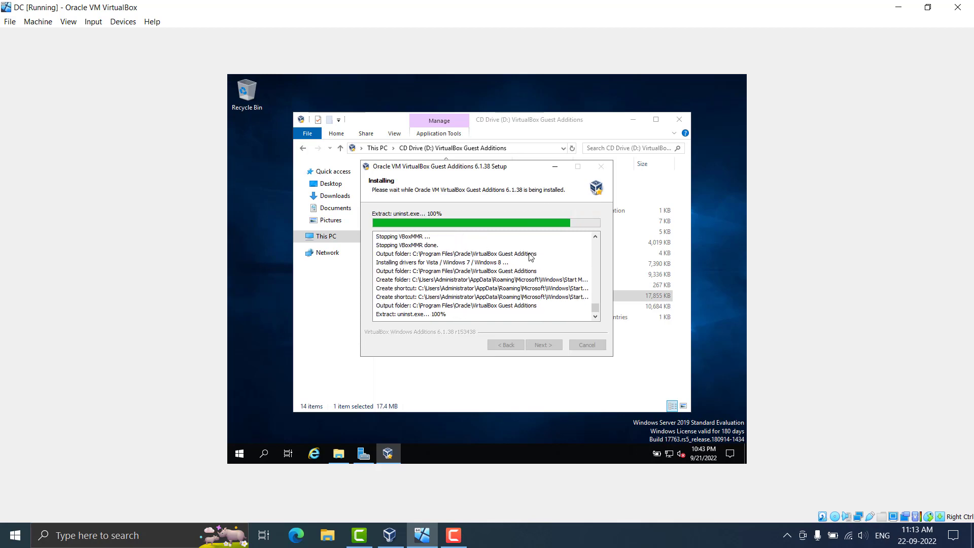
pyautogui.click(479, 280)
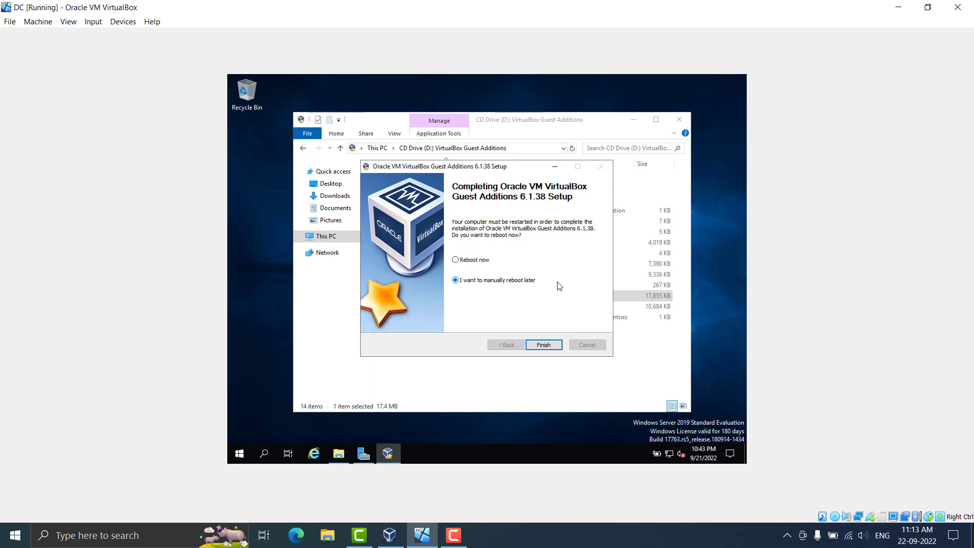
pyautogui.click(544, 346)
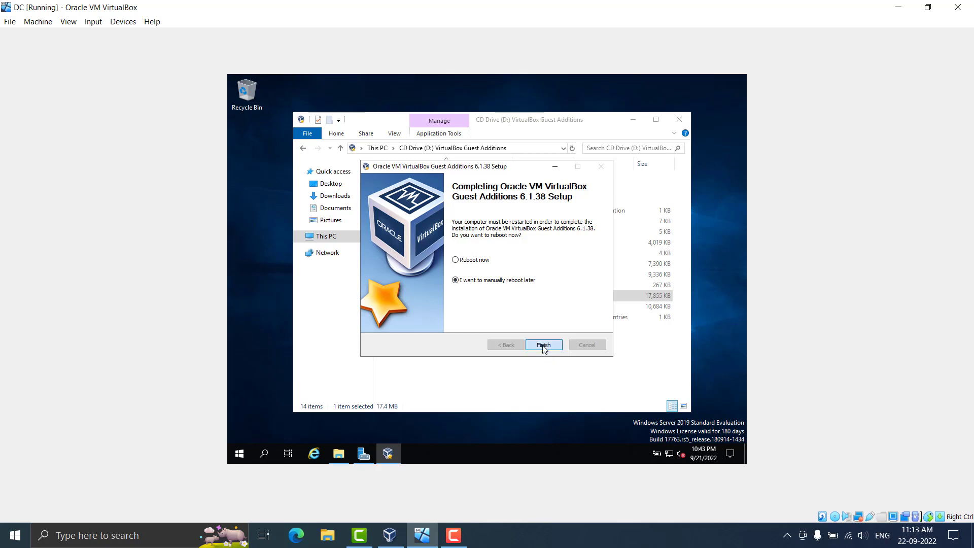
# Close the CD drive window and open Settings > System > About, scrolling to Rename this PC
pyautogui.click(679, 120)
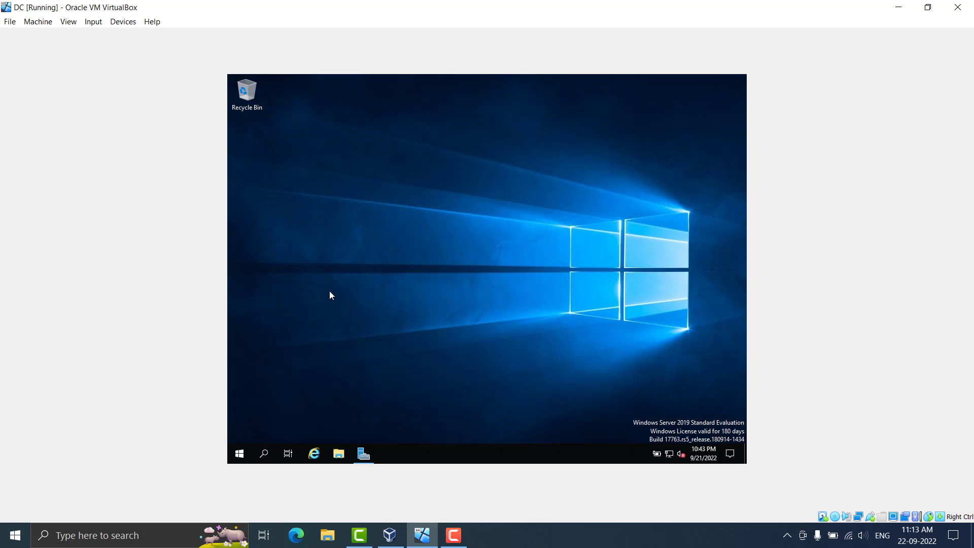
pyautogui.click(244, 456)
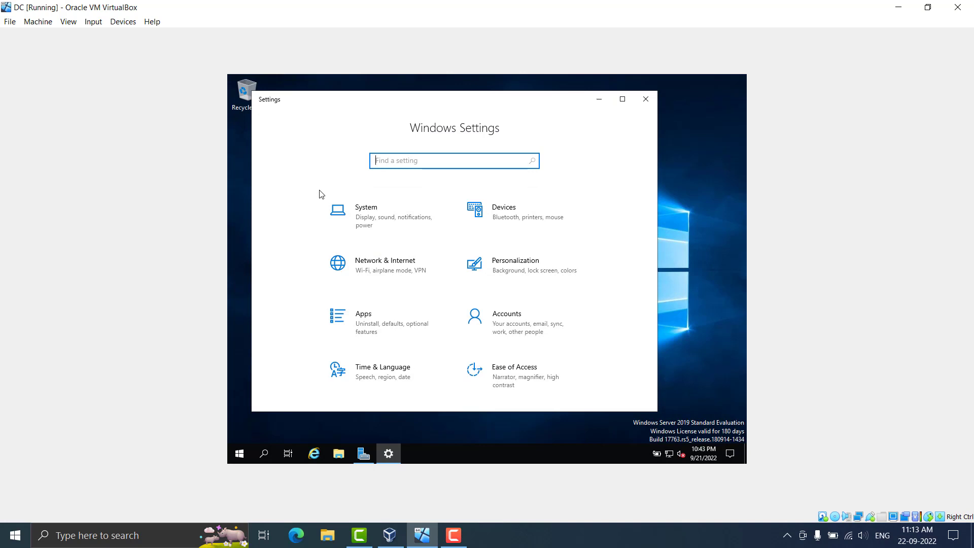
pyautogui.click(376, 232)
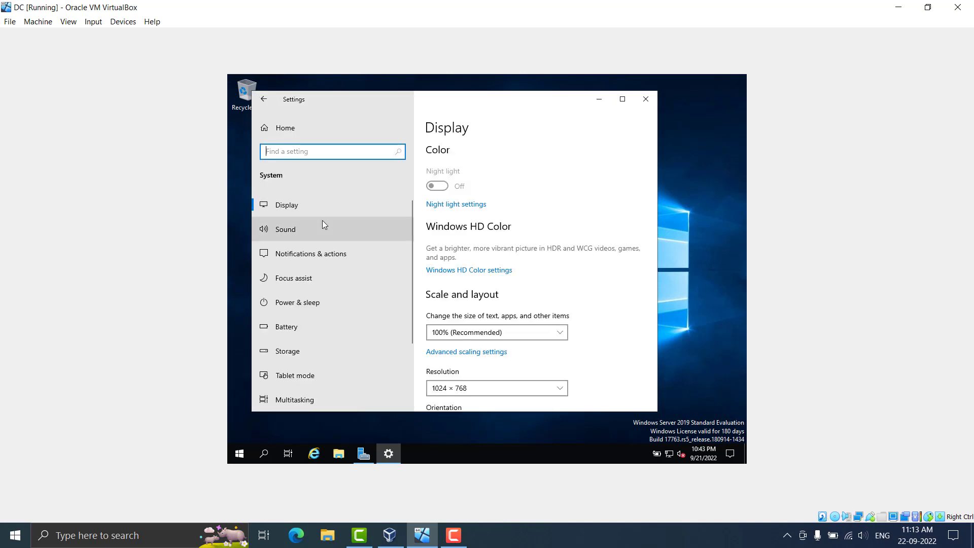
pyautogui.scroll(-3, 335, 284)
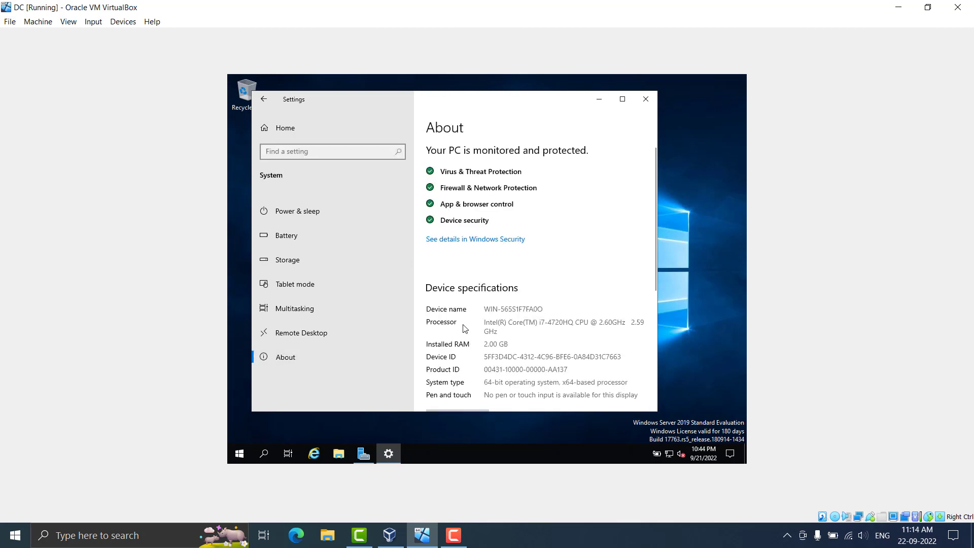
pyautogui.scroll(-3, 468, 331)
pyautogui.scroll(-2, 468, 330)
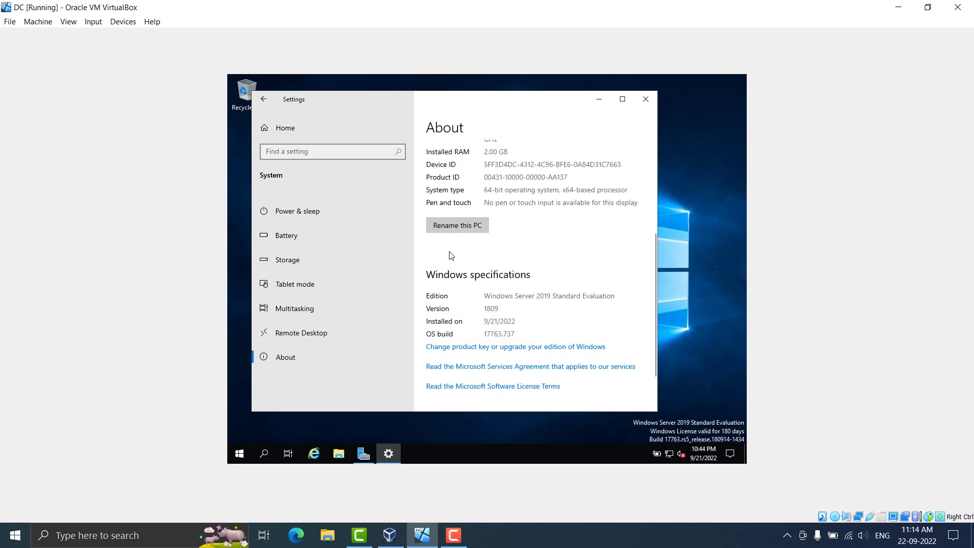
# Enter DC as the new computer name in Rename your PC
pyautogui.click(450, 231)
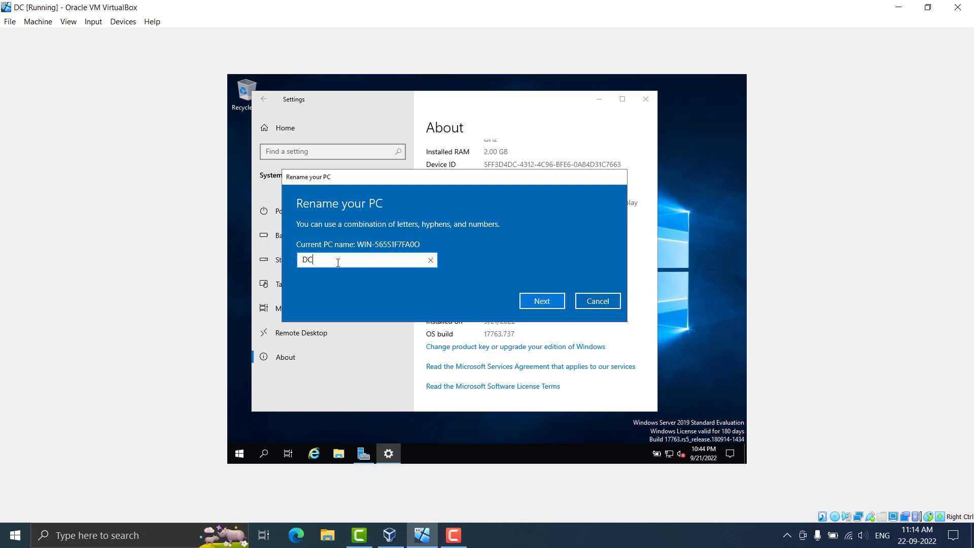
pyautogui.moveTo(316, 266); pyautogui.dragTo(293, 268)
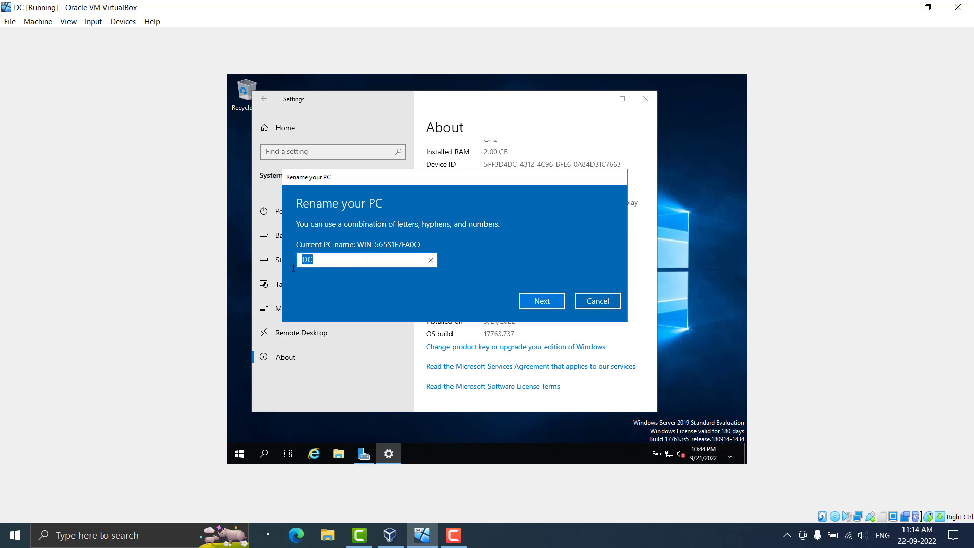
pyautogui.click(346, 268)
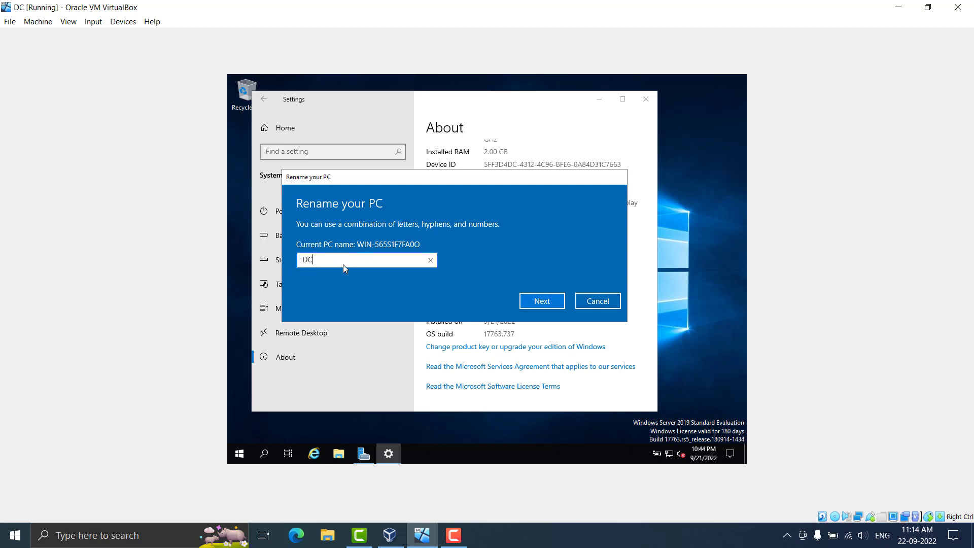
pyautogui.click(531, 306)
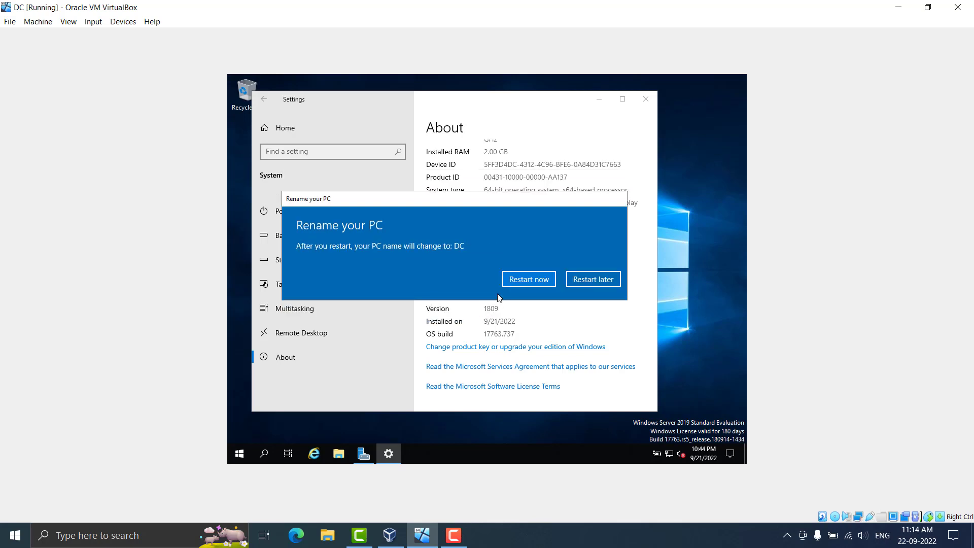
# Restart the server now, continuing past the shutdown-reason prompt
pyautogui.click(534, 280)
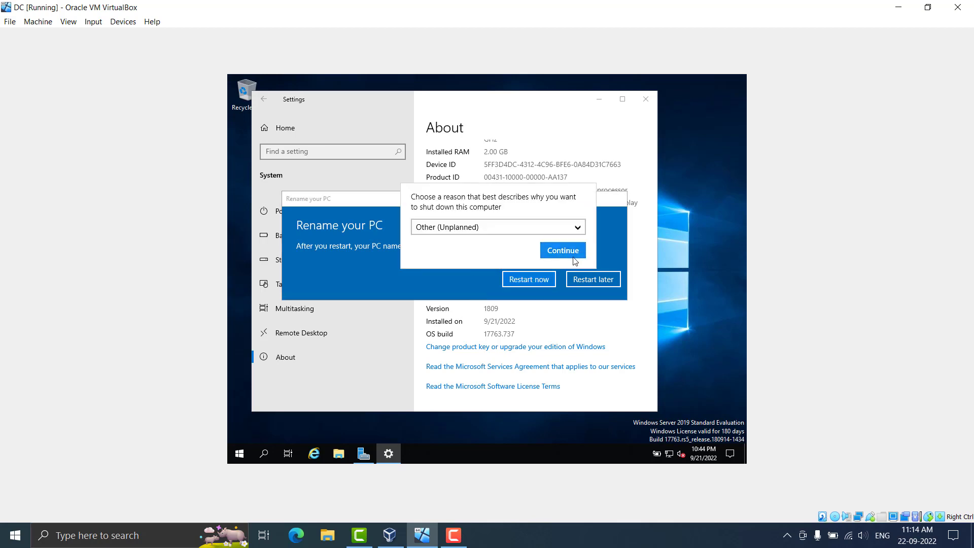
pyautogui.click(561, 252)
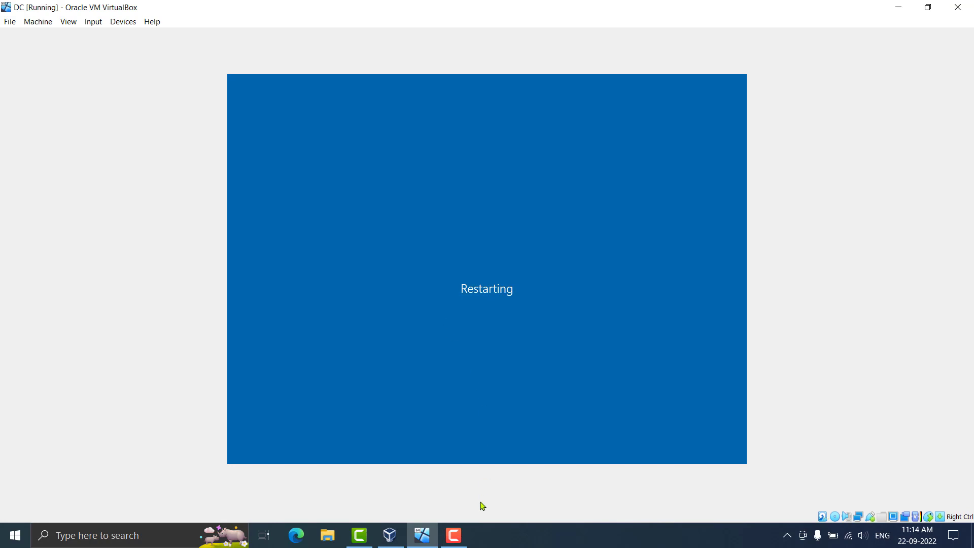
pyautogui.click(454, 536)
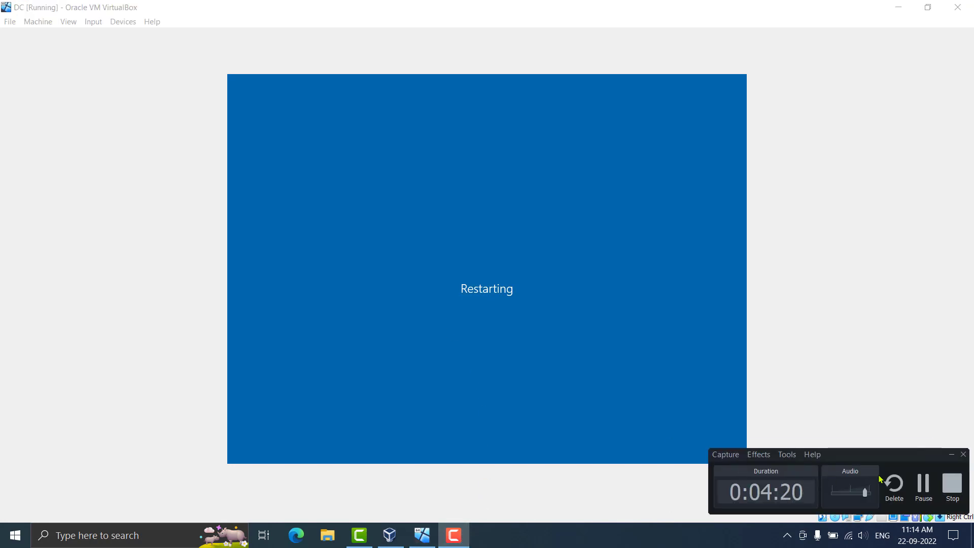
pyautogui.click(953, 485)
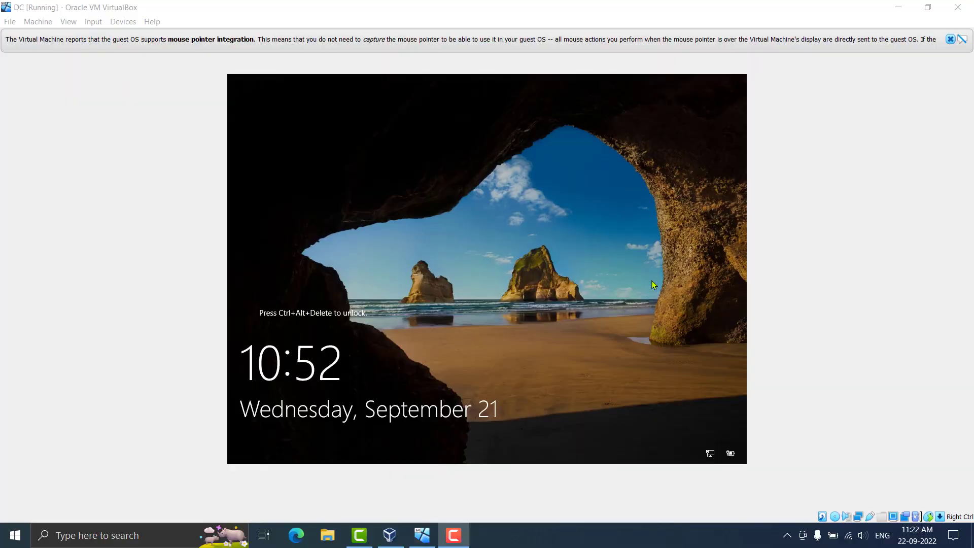
# Send Ctrl-Alt-Del via Input > Keyboard and sign in as Administrator, retrying after an incorrect-password error
pyautogui.click(101, 24)
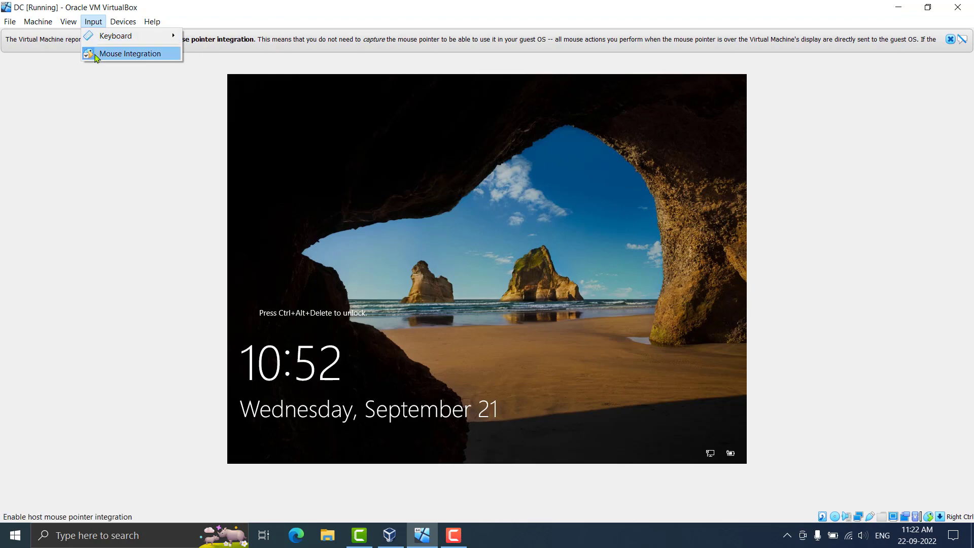
pyautogui.moveTo(101, 40)
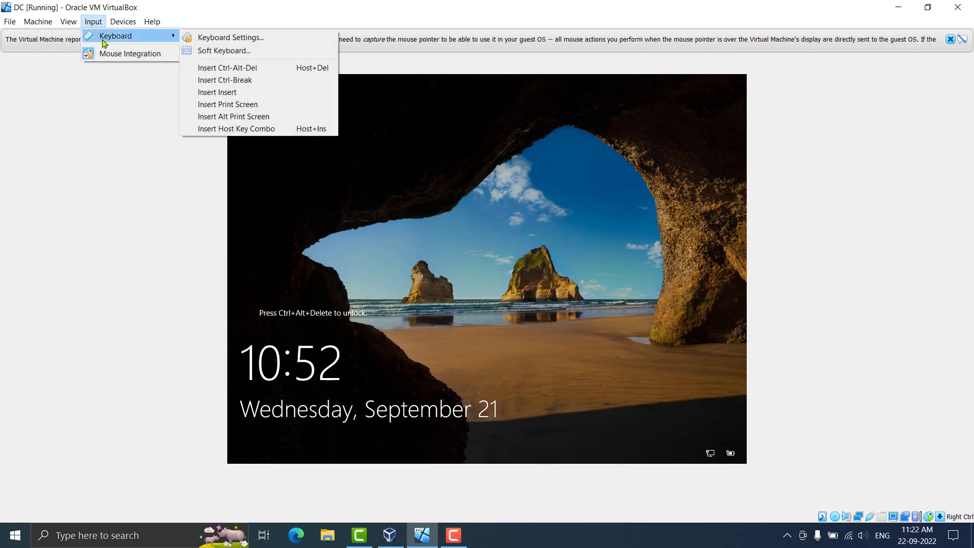
pyautogui.click(274, 68)
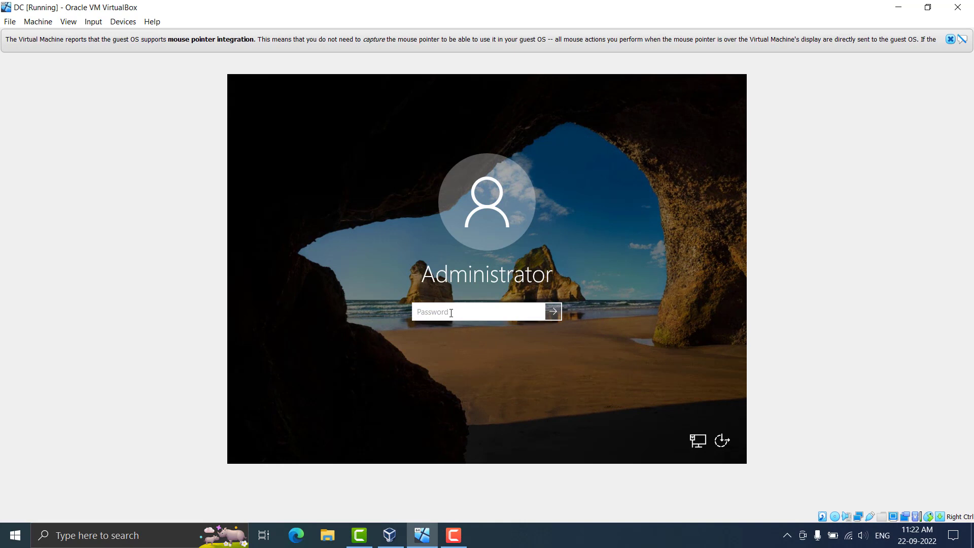
pyautogui.write('P')
pyautogui.write('s')
pyautogui.press('BackSpace')
pyautogui.write('ssw0rd')
pyautogui.press('Return')
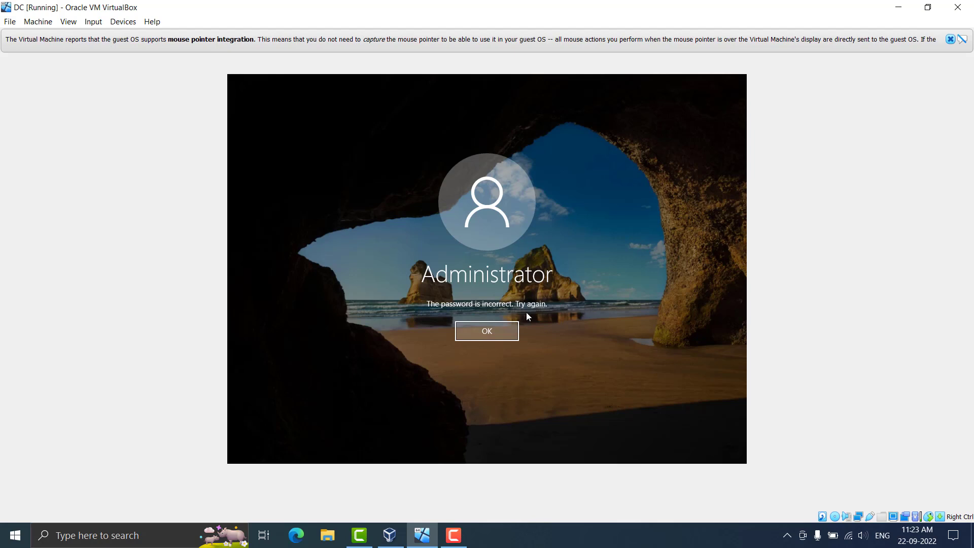
pyautogui.click(490, 336)
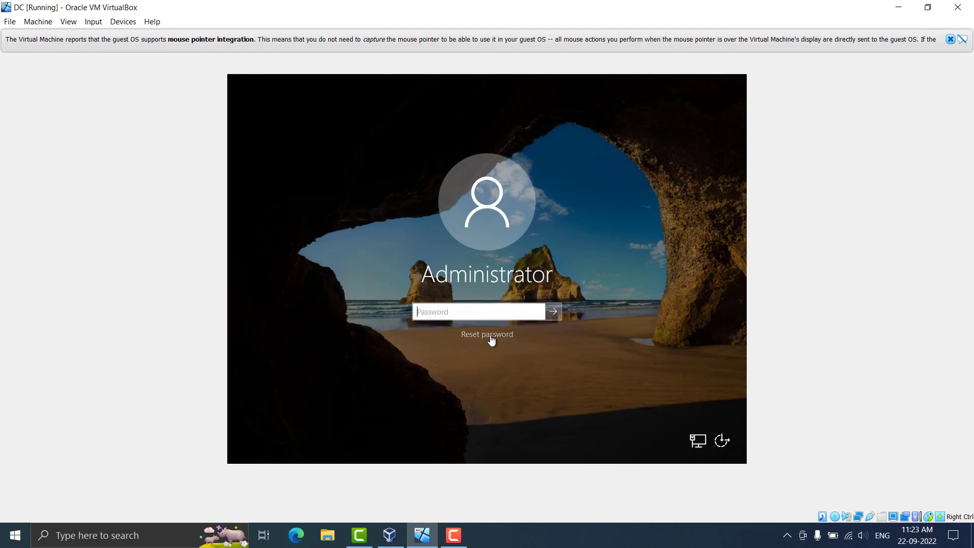
pyautogui.write('P@ssword')
pyautogui.press('Return')
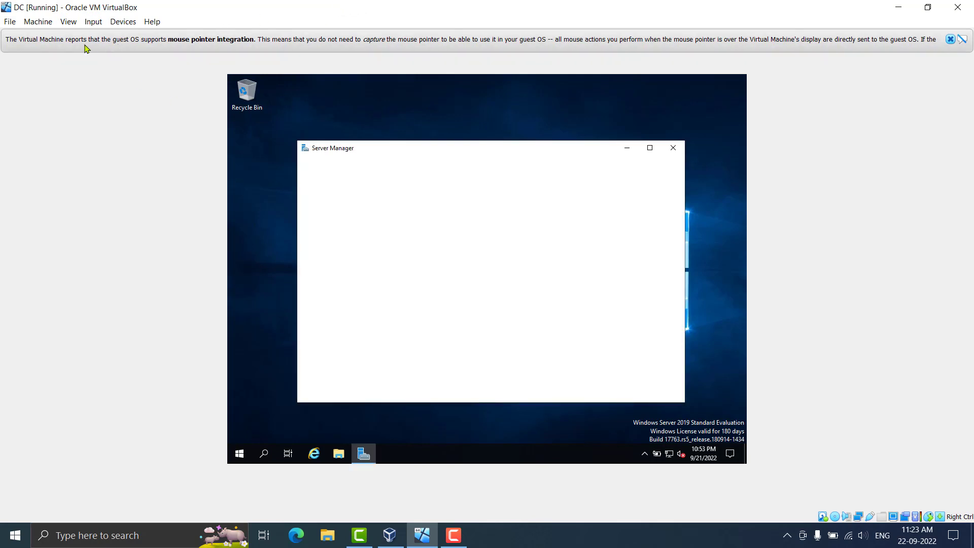
# Cancel the Full-screen and Scaled mode switches, close the Admin Center pop-up, and minimize Server Manager
pyautogui.click(68, 22)
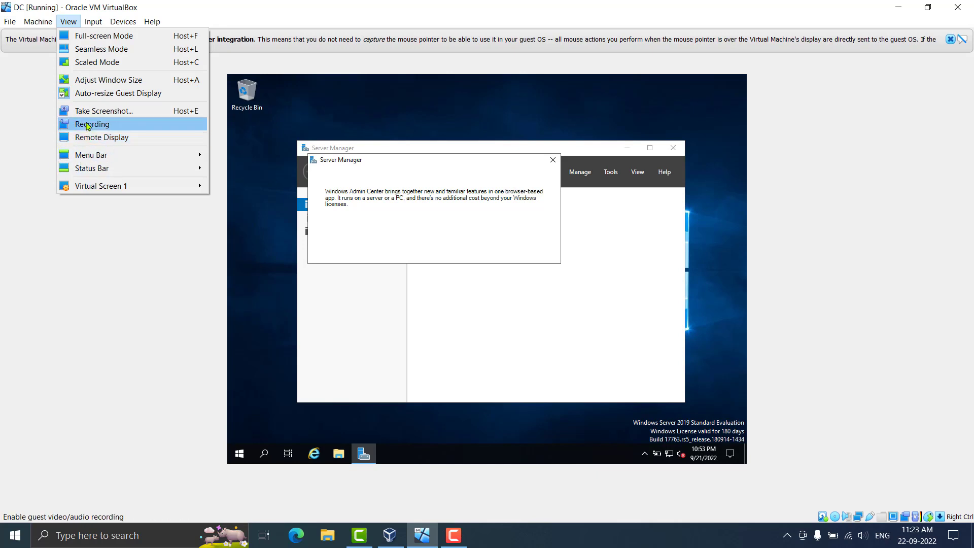
pyautogui.click(104, 35)
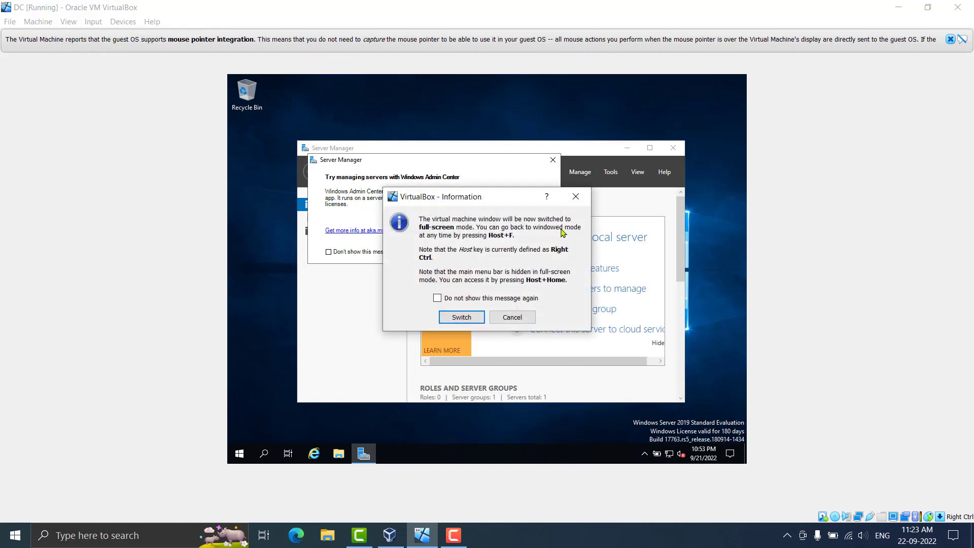
pyautogui.click(572, 199)
pyautogui.click(68, 22)
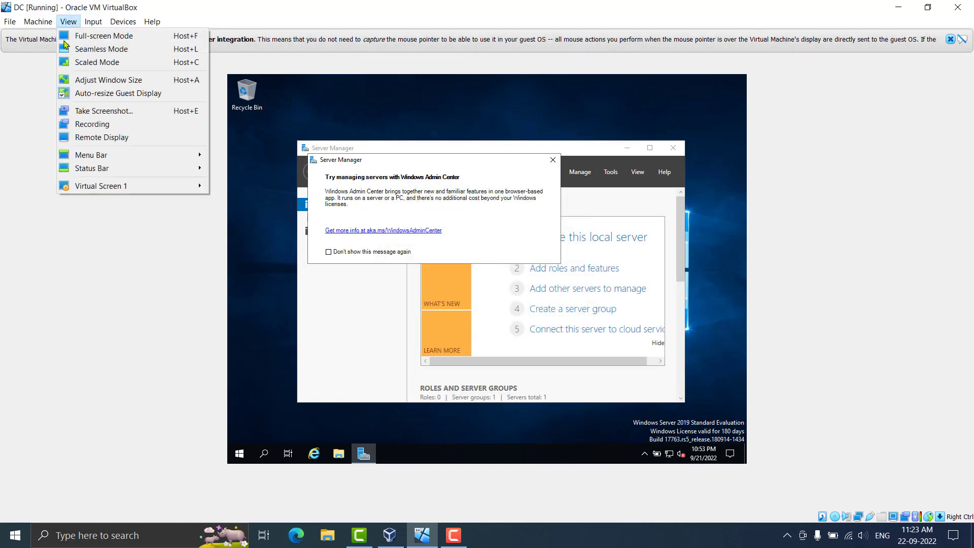
pyautogui.click(96, 62)
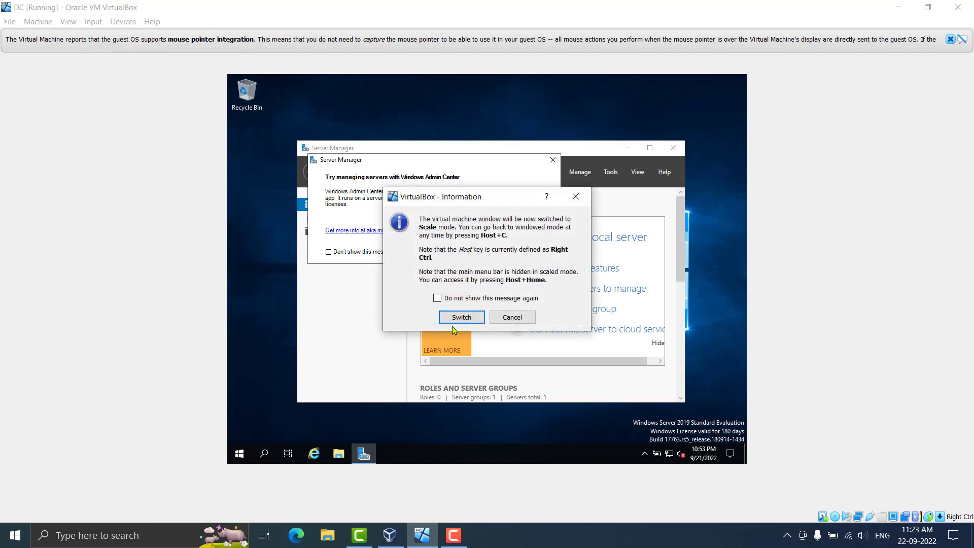
pyautogui.click(508, 318)
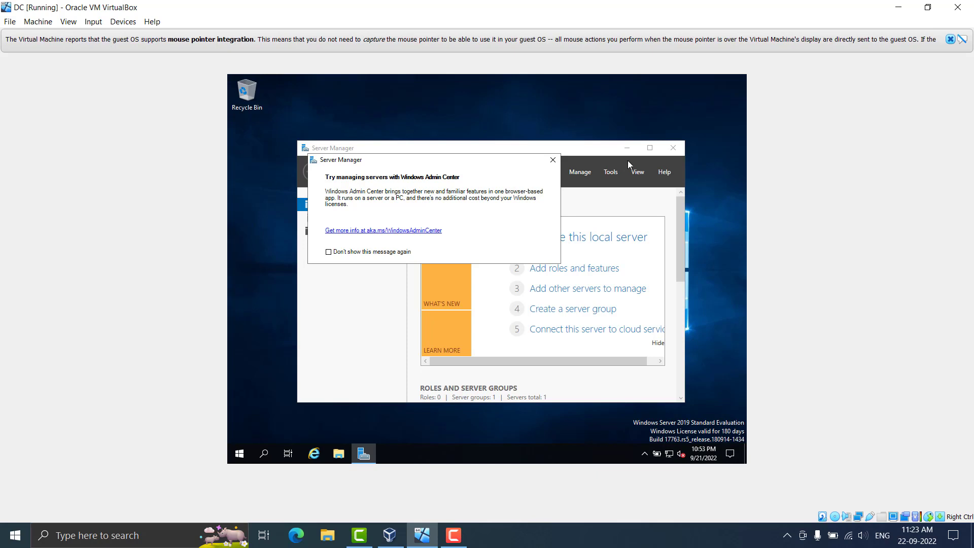
pyautogui.click(554, 162)
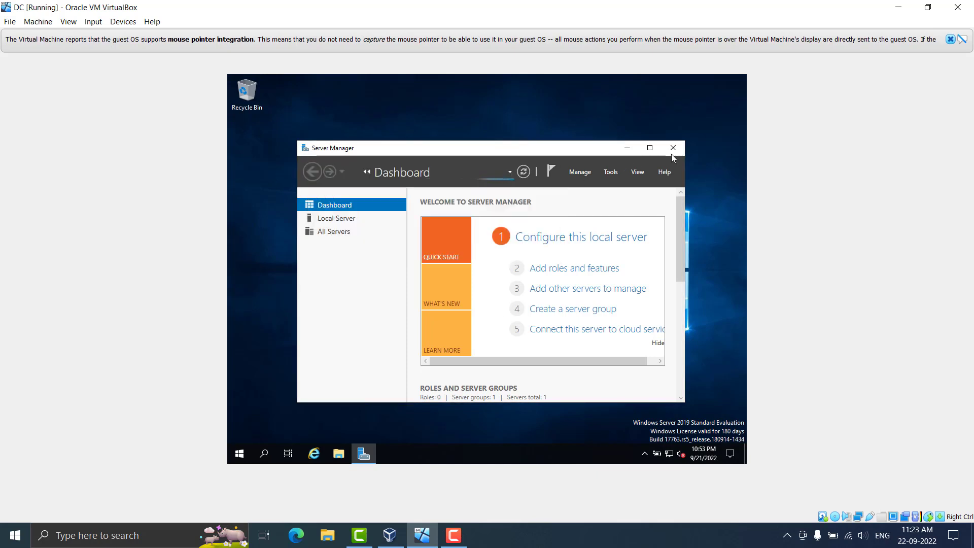
pyautogui.click(626, 150)
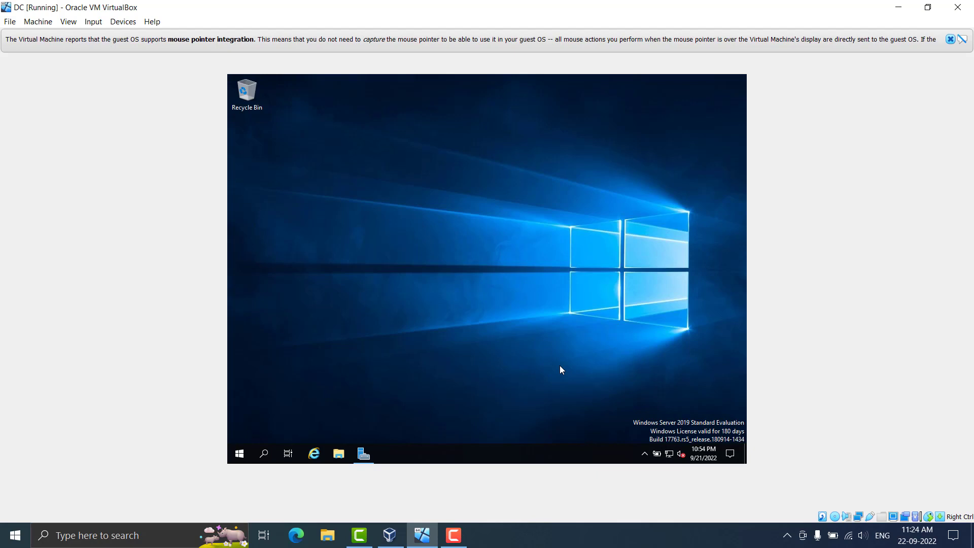
# Open Network Connections via the tray's Network & Internet settings and Change adapter options
pyautogui.click(667, 457)
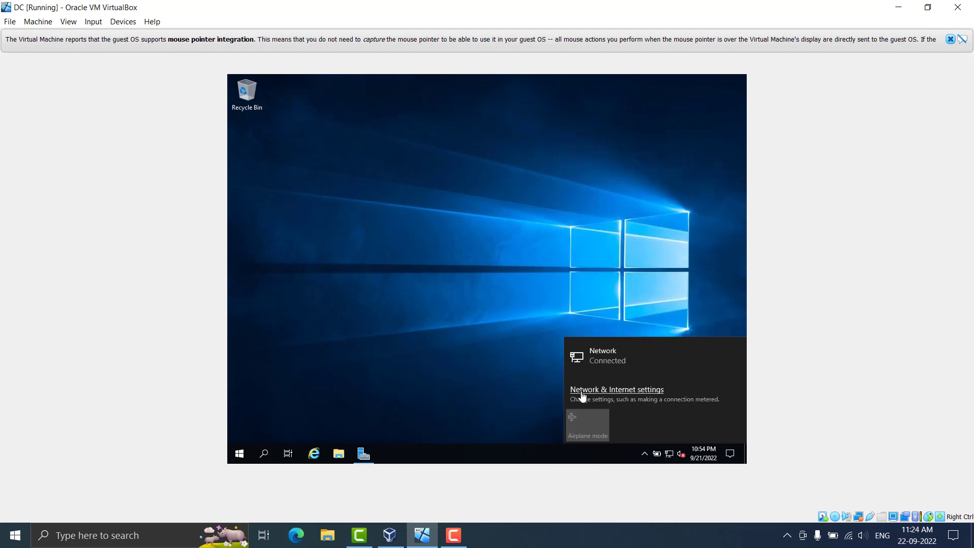
pyautogui.click(583, 391)
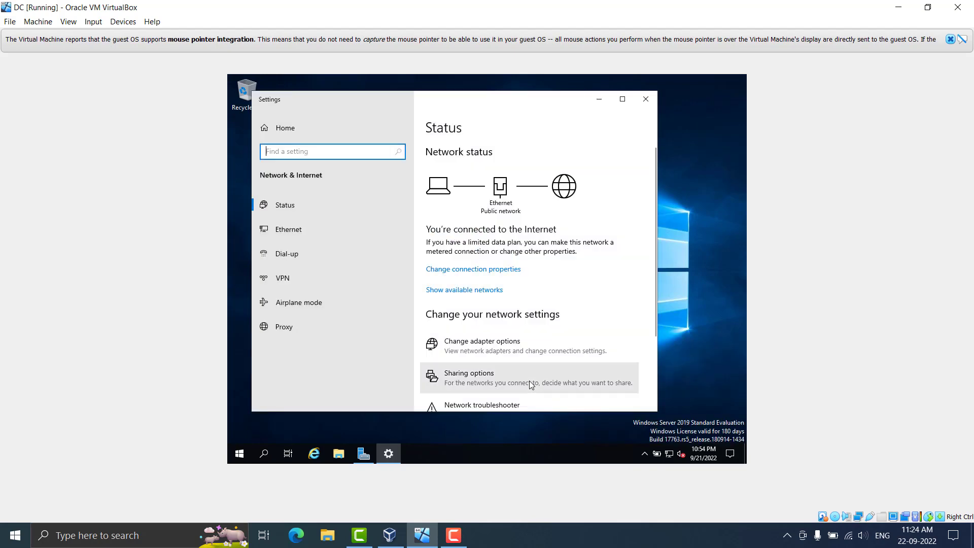
pyautogui.click(510, 348)
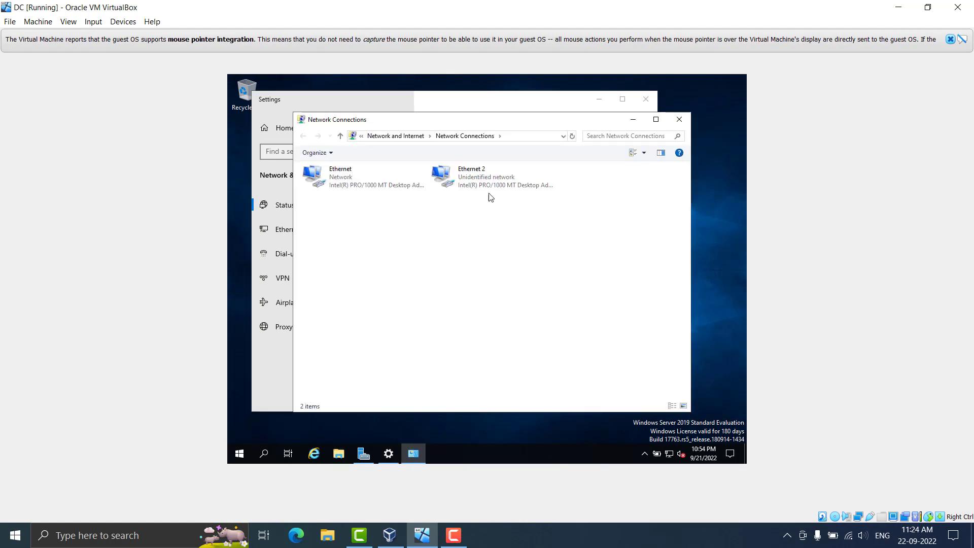
pyautogui.moveTo(488, 231); pyautogui.dragTo(307, 147)
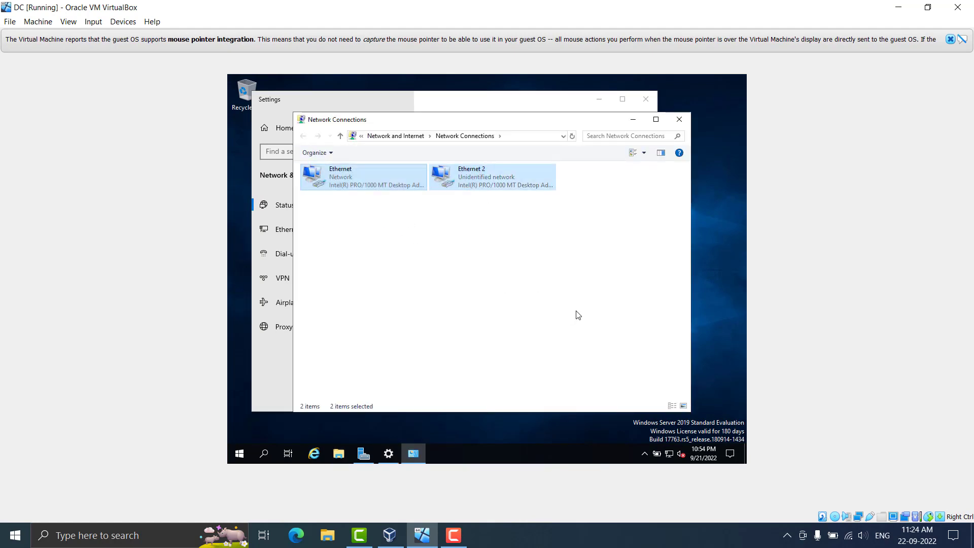
pyautogui.click(577, 315)
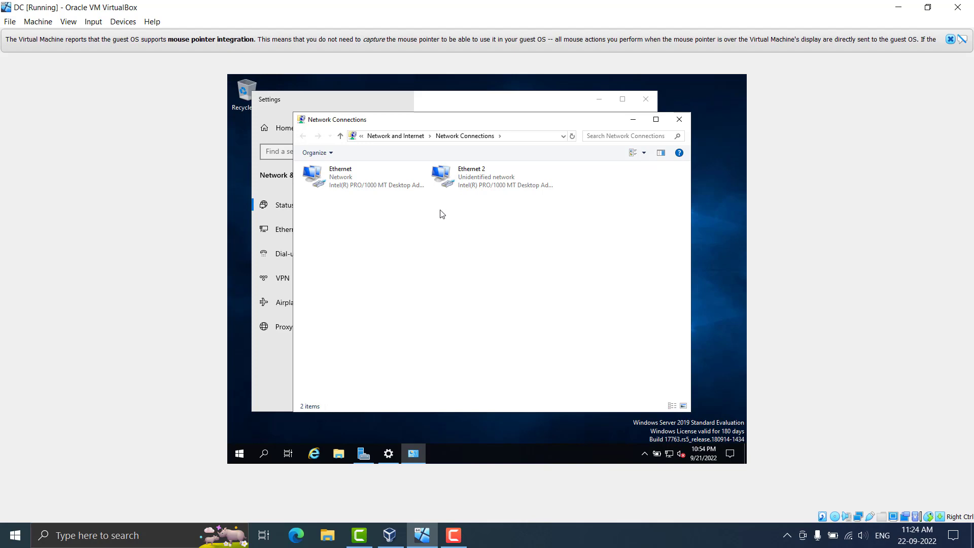
# Check Ethernet 2's Status details, showing autoconfigured IPv4 169.254.59.100 with no gateway, then close them
pyautogui.rightClick(472, 175)
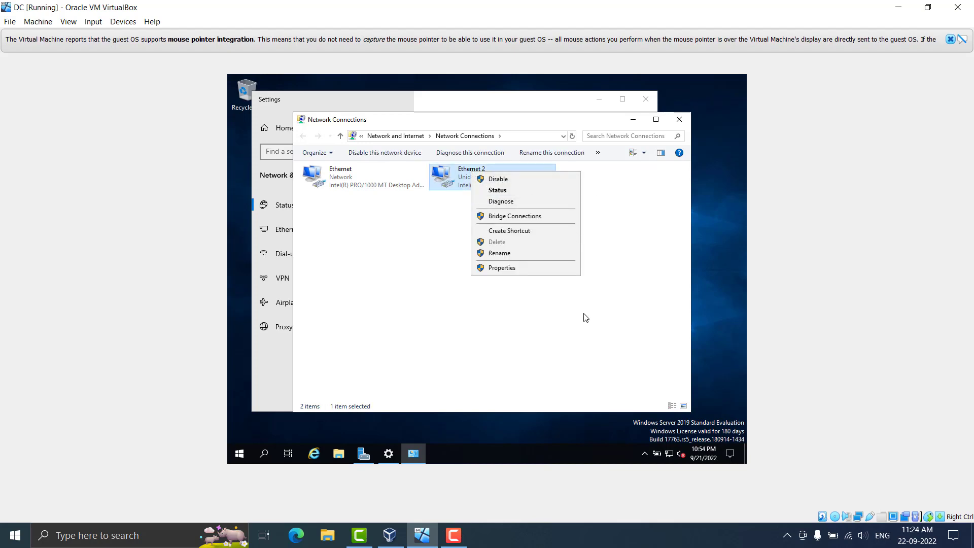
pyautogui.click(512, 190)
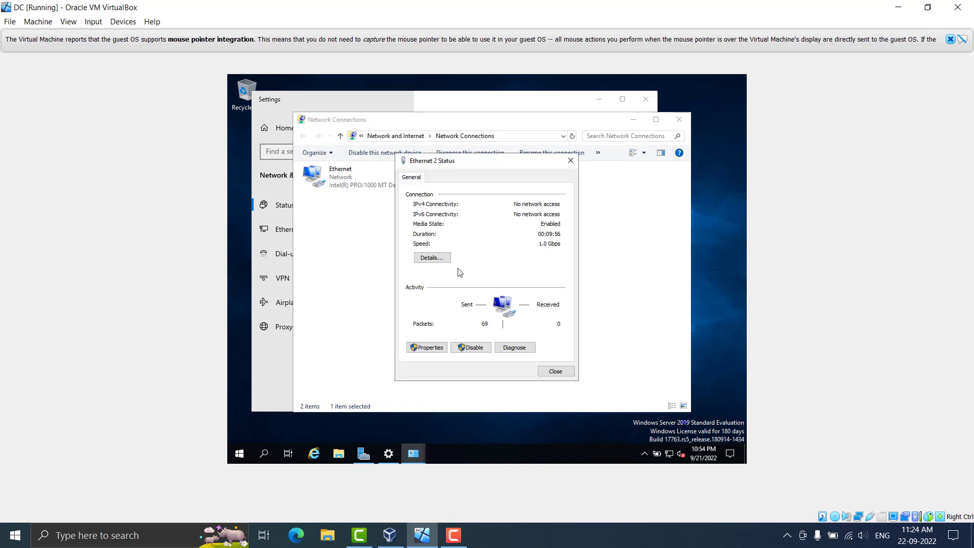
pyautogui.click(432, 258)
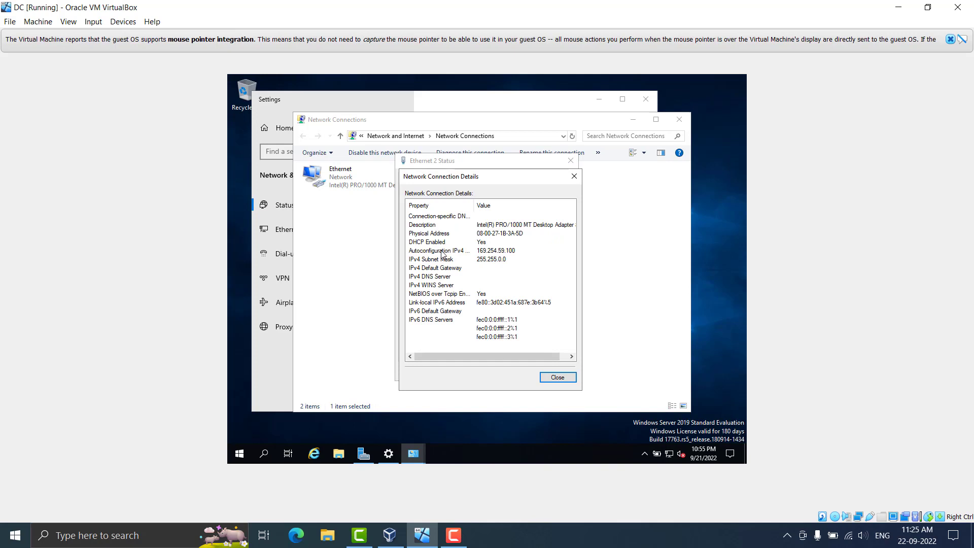
pyautogui.click(483, 258)
pyautogui.click(488, 252)
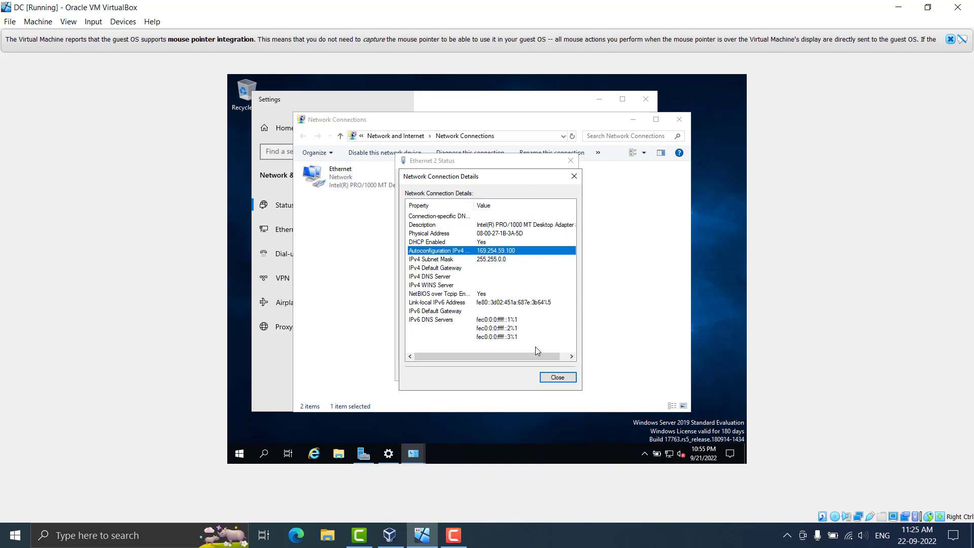
pyautogui.click(558, 378)
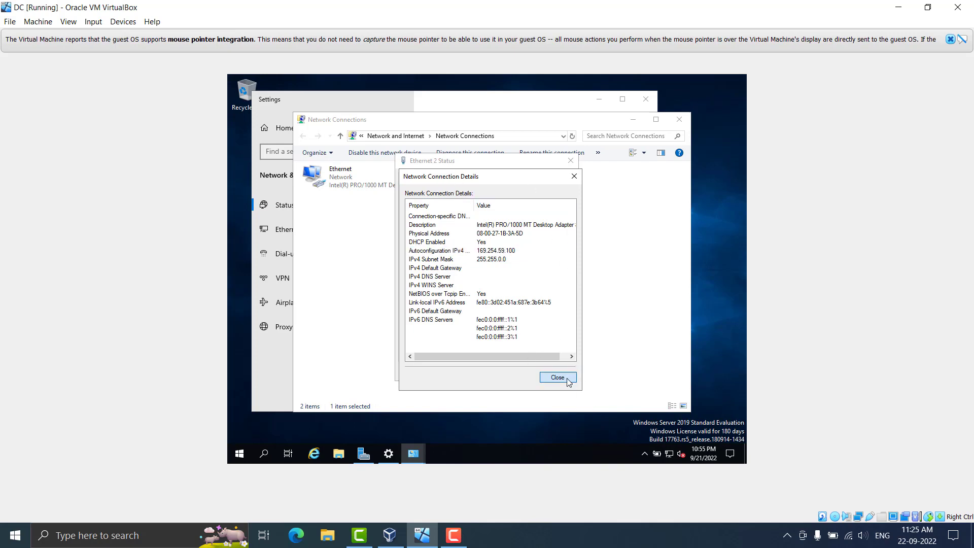
pyautogui.click(554, 378)
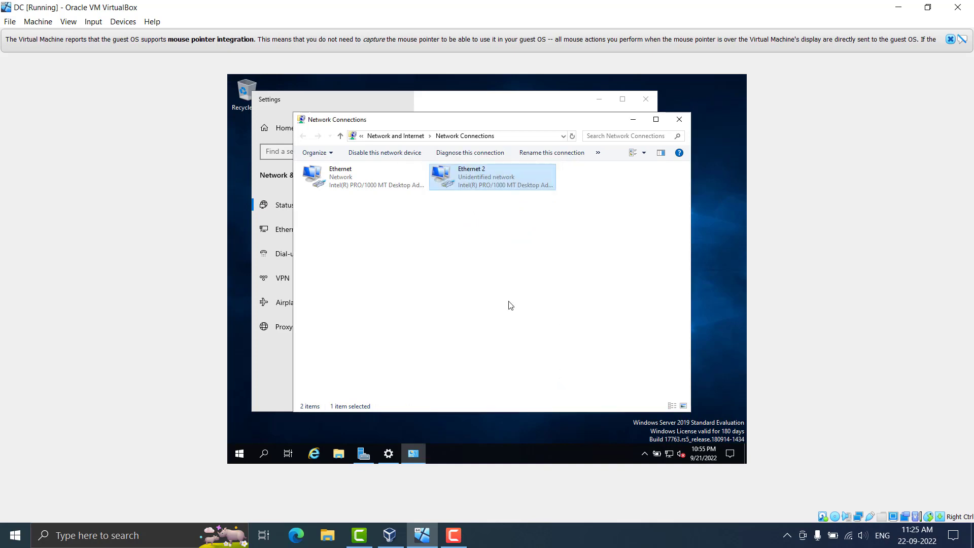
# Rename adapter Ethernet 2 to Internal and adapter Ethernet to INTERNET
pyautogui.click(479, 175)
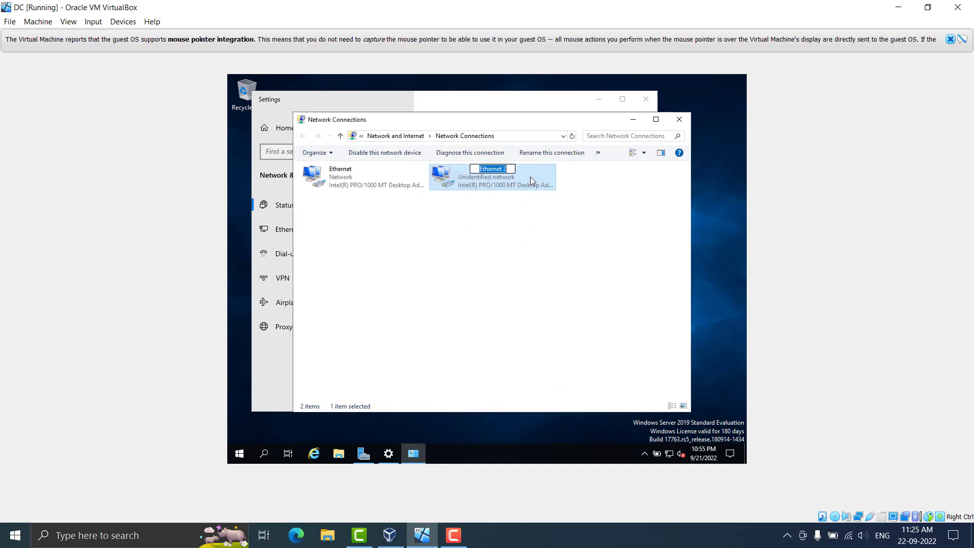
pyautogui.write('Inter')
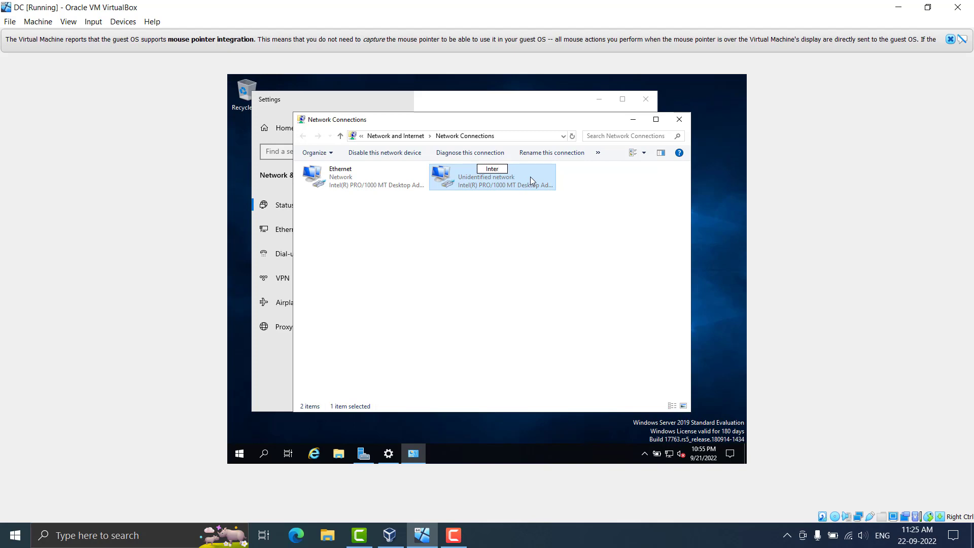
pyautogui.write('nal')
pyautogui.press('Return')
pyautogui.click(354, 177)
pyautogui.click(345, 170)
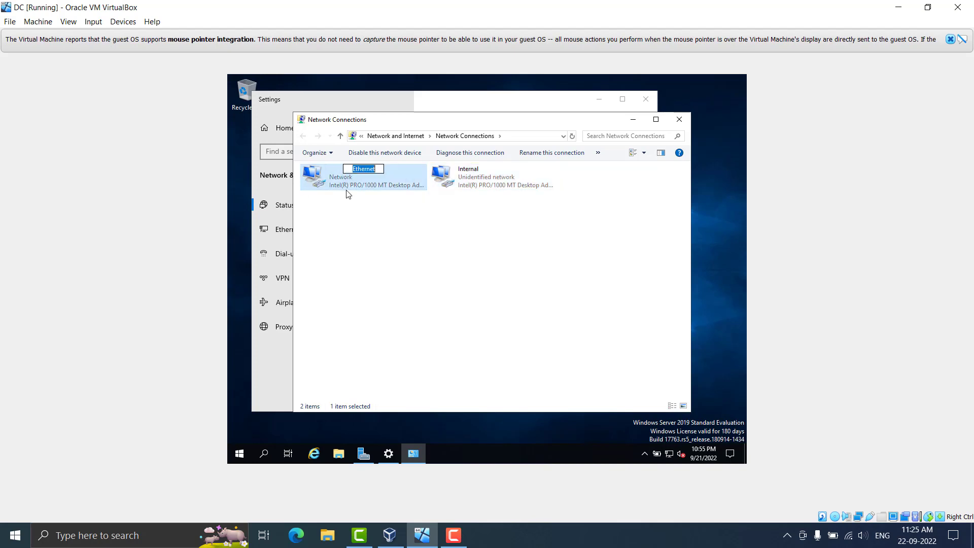
pyautogui.write('INT')
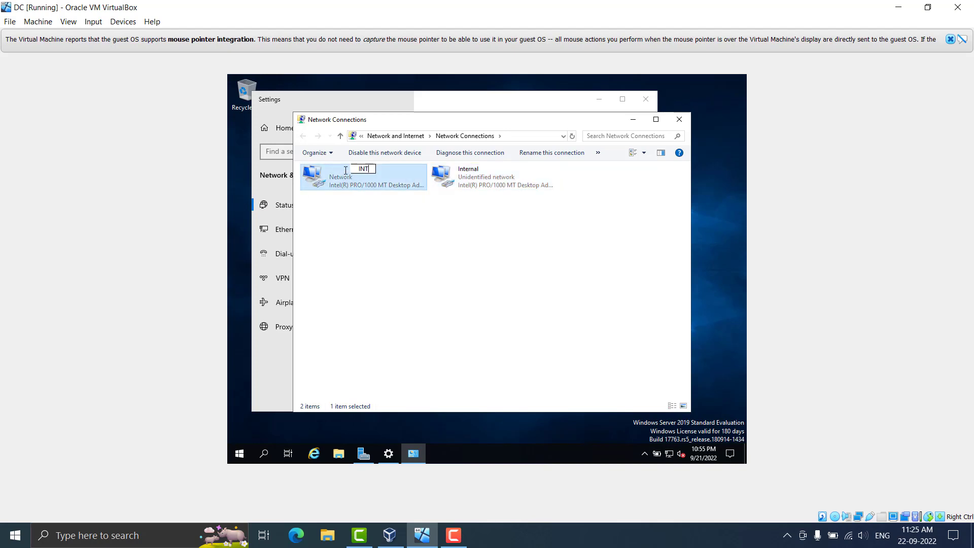
pyautogui.write('ERNET')
pyautogui.press('Return')
pyautogui.click(459, 175)
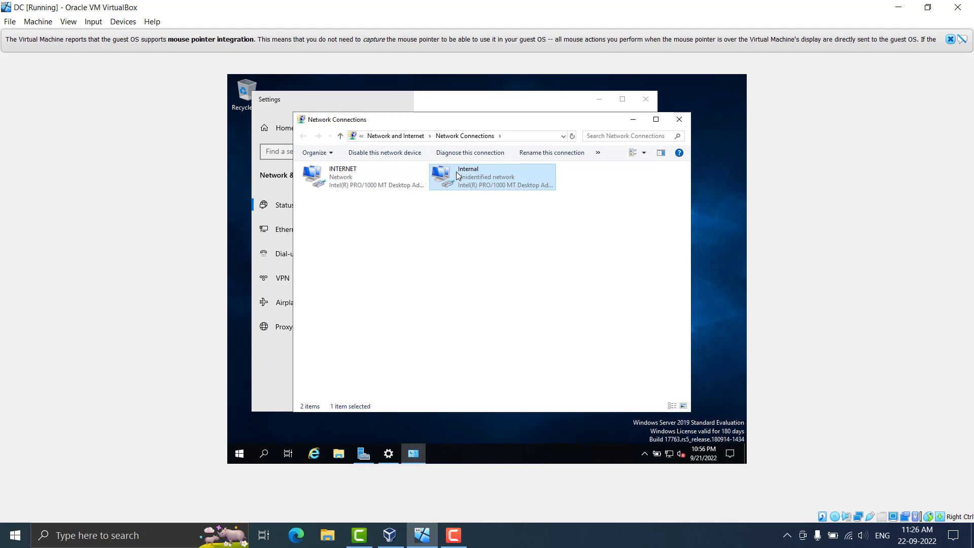
# Open the Internal adapter's TCP/IPv4 properties and switch to 'Use the following IP address'
pyautogui.rightClick(458, 175)
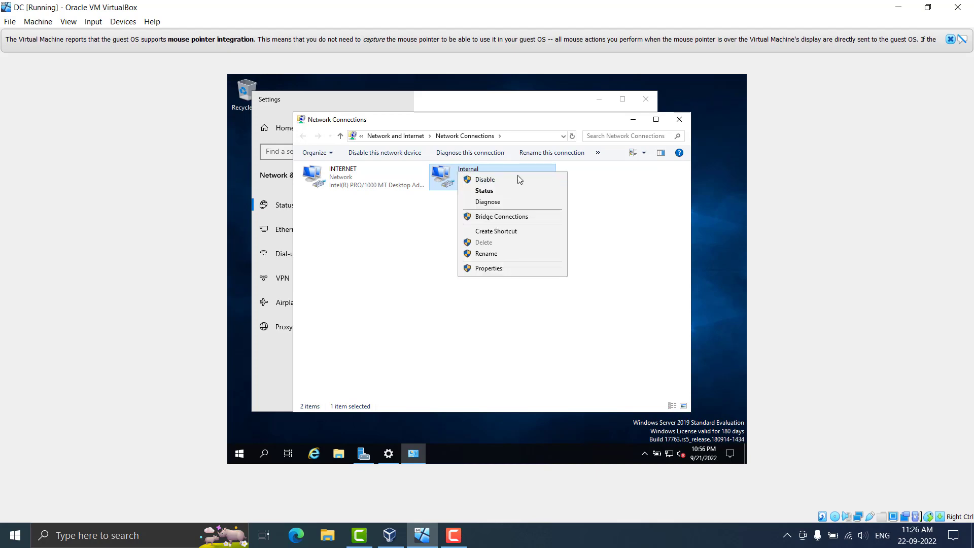
pyautogui.click(498, 269)
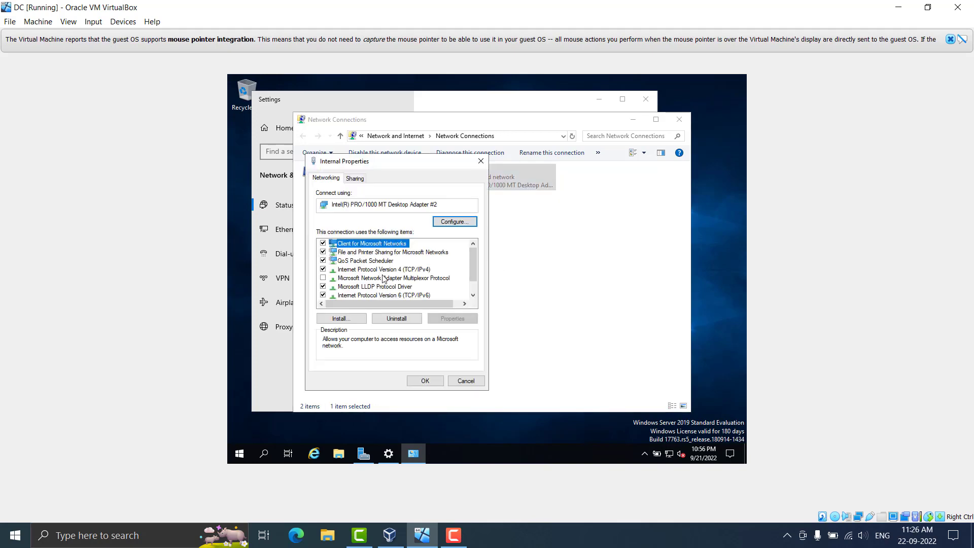
pyautogui.click(387, 270)
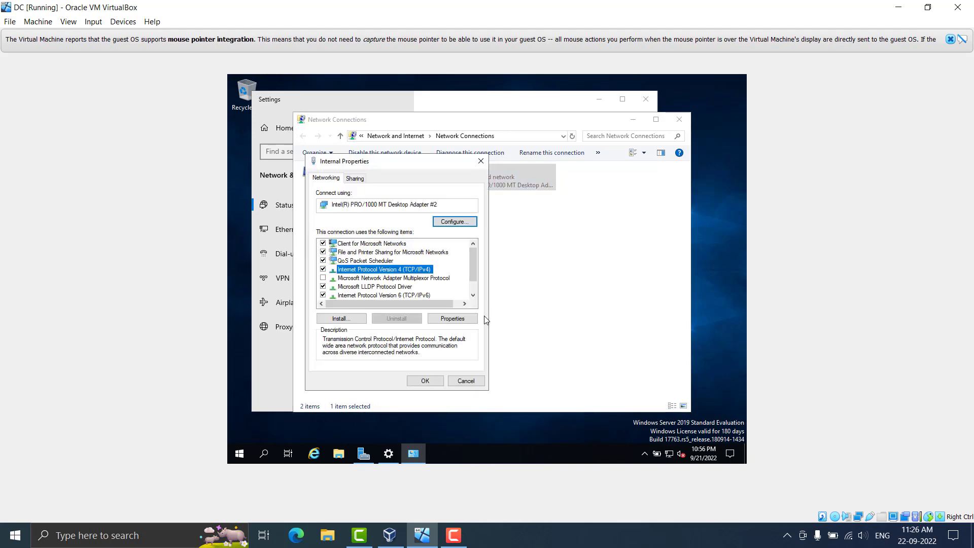
pyautogui.click(456, 322)
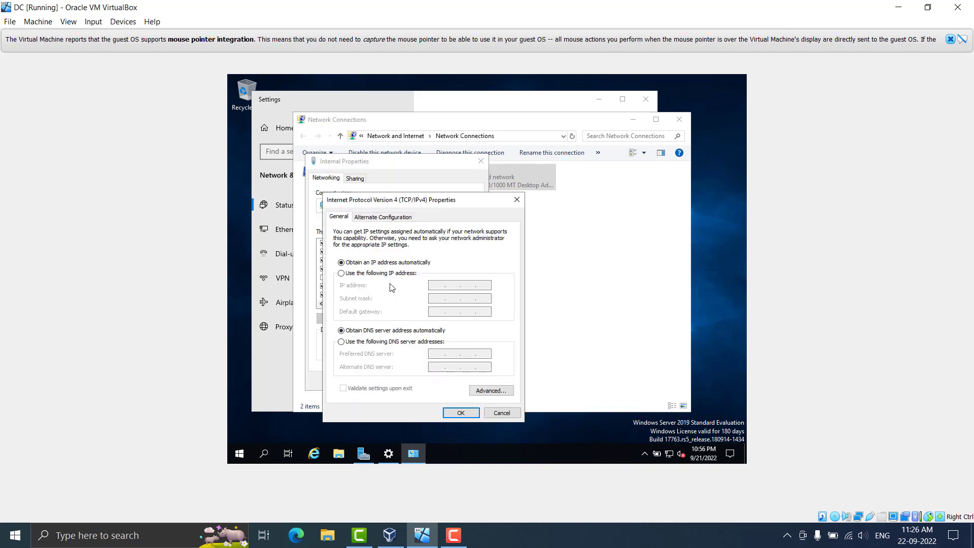
pyautogui.click(341, 273)
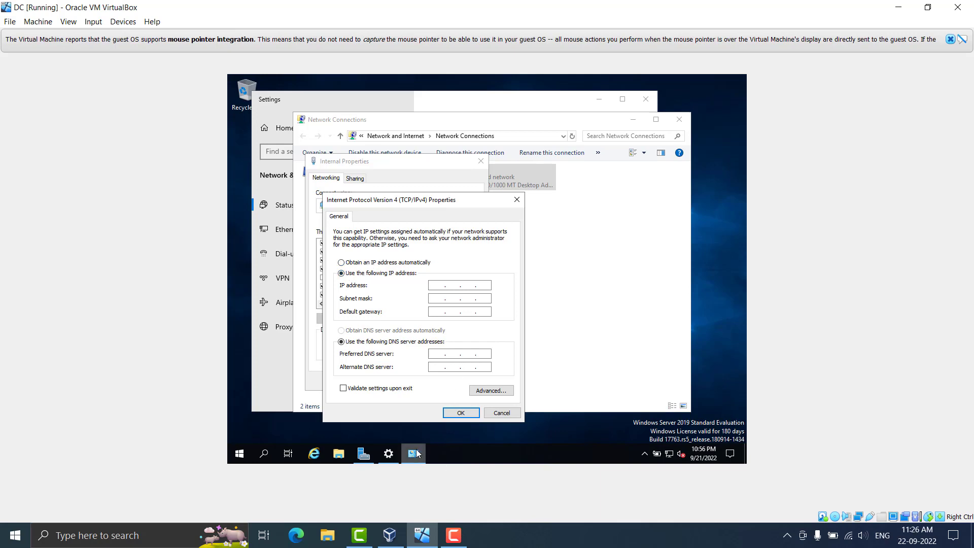
pyautogui.moveTo(417, 454)
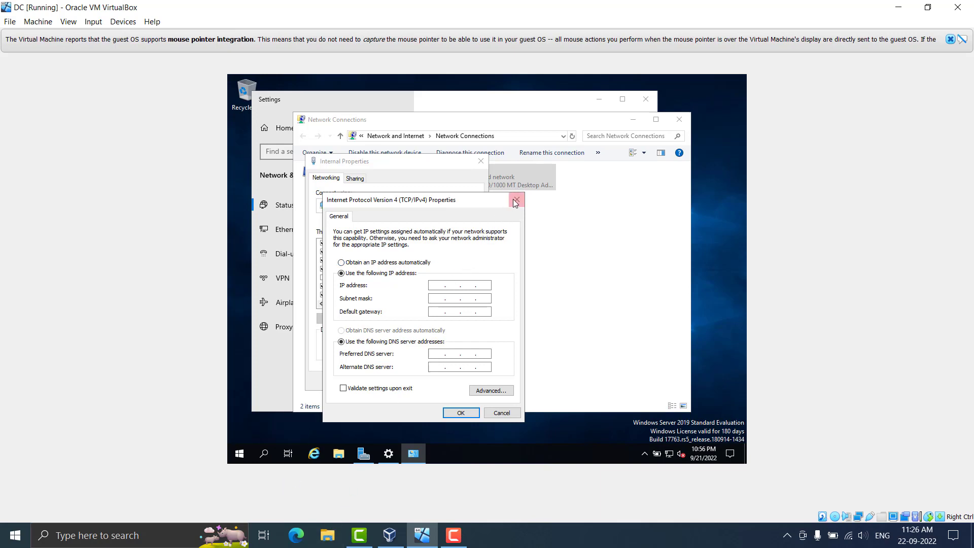
# Browse to Downloads (E:)\Edge on the host and open the AD (3).png diagram
pyautogui.click(335, 536)
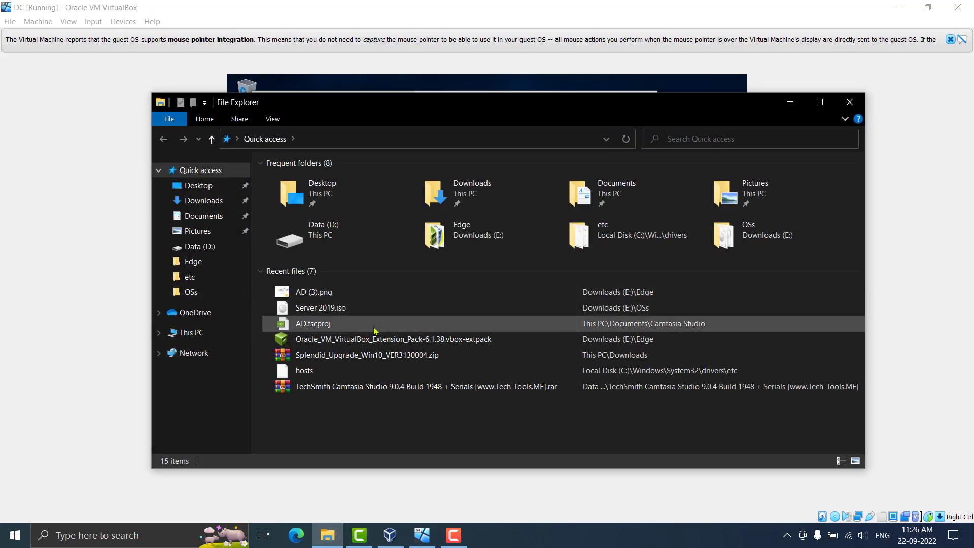
pyautogui.click(206, 333)
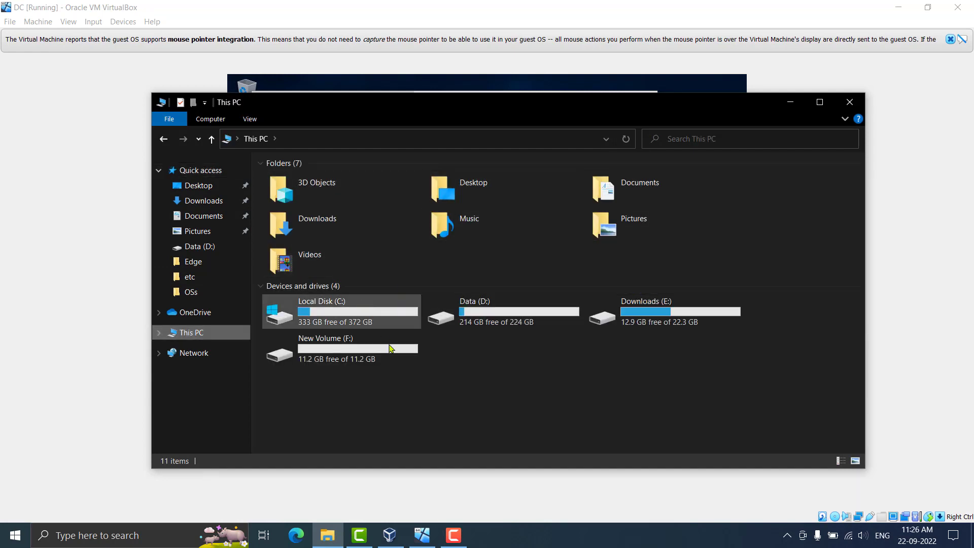
pyautogui.doubleClick(703, 323)
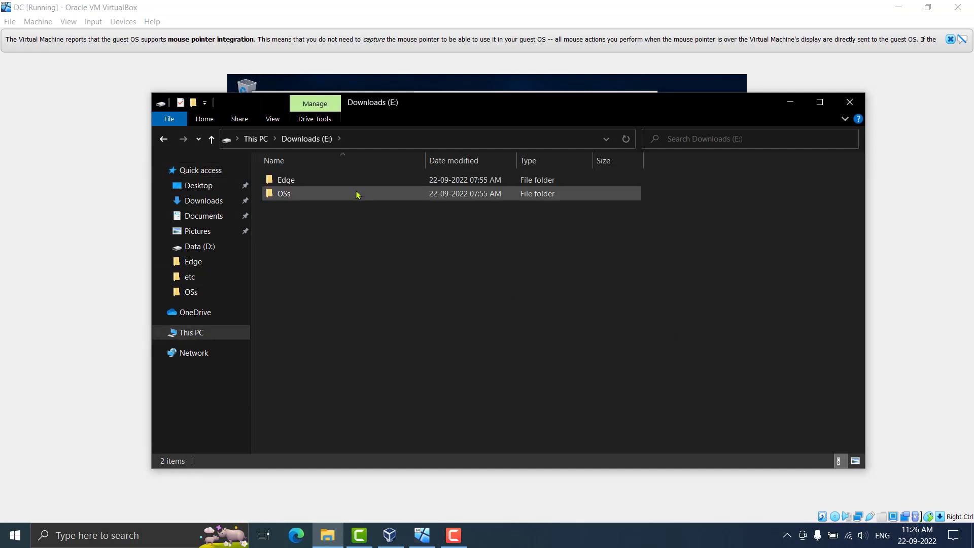
pyautogui.doubleClick(357, 193)
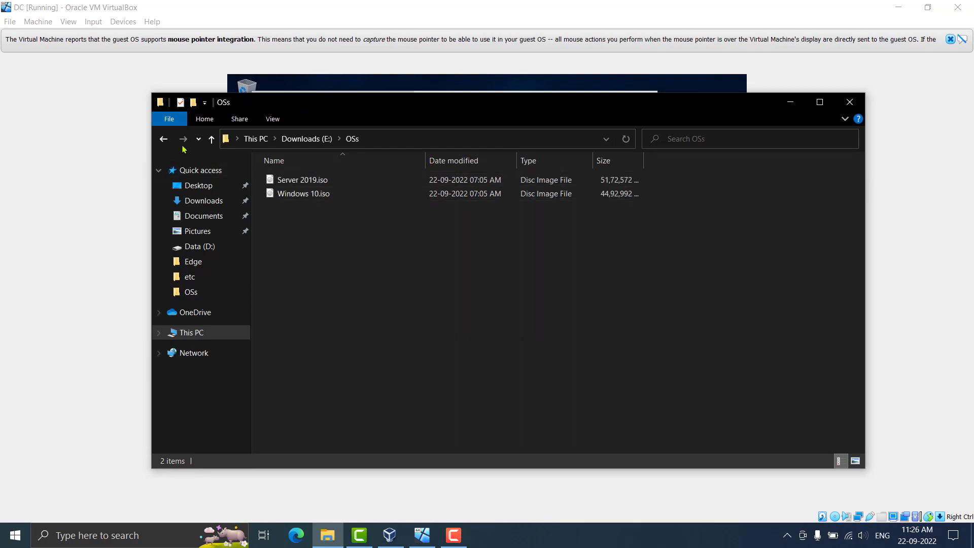
pyautogui.hotkey('alt', 'Left')
pyautogui.doubleClick(315, 179)
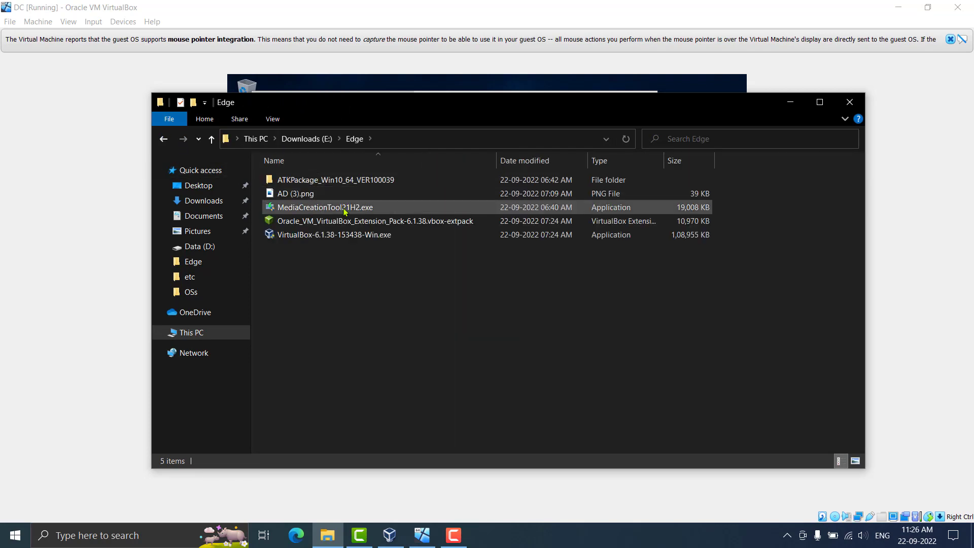
pyautogui.click(343, 195)
pyautogui.doubleClick(343, 195)
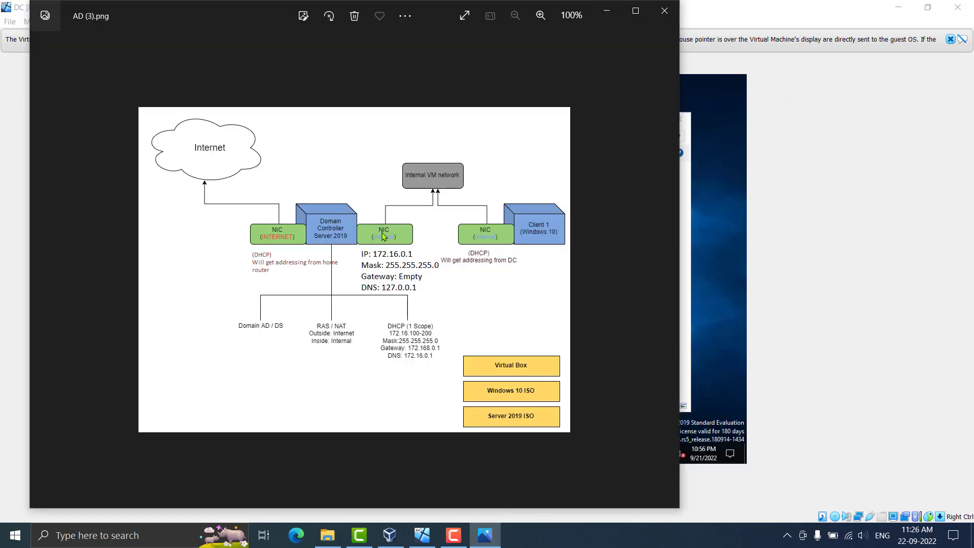
# Zoom into the diagram to read the internal NIC addressing, then return to the VM
pyautogui.scroll(1, 397, 280)
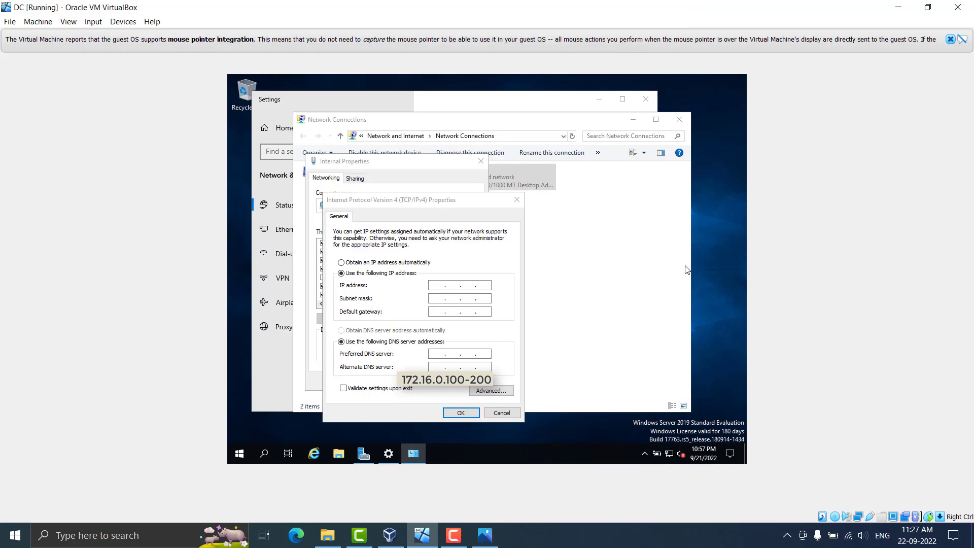
pyautogui.click(688, 271)
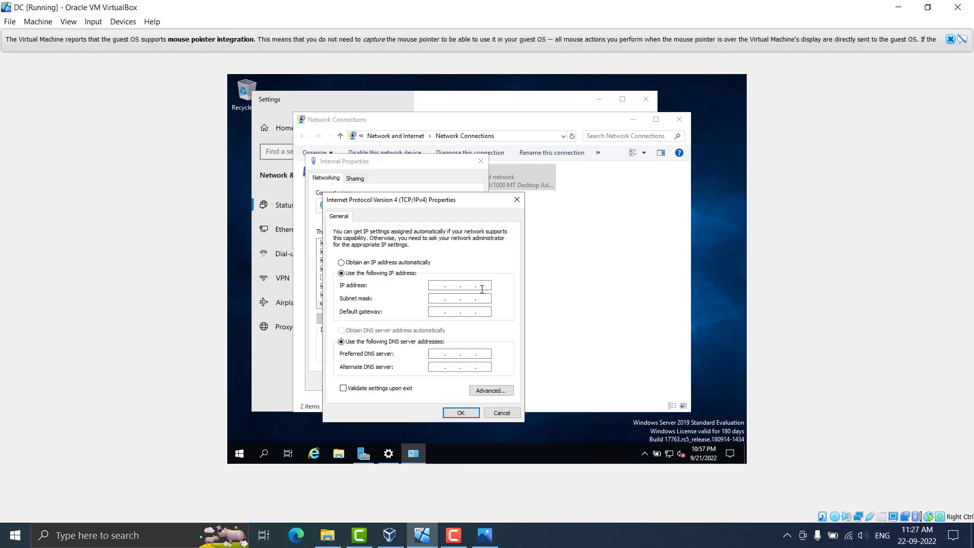
# Enter IP 172.16.0.1, mask 255.255.255.0 and DNS 127.0.0.1 for the Internal adapter
pyautogui.write('2.16.0.1')
pyautogui.click(438, 298)
pyautogui.write('255')
pyautogui.write('127.0.0')
pyautogui.write('1')
pyautogui.press('BackSpace')
pyautogui.click(484, 355)
# Apply the IPv4 settings and close the adapter properties, Network Connections and Settings windows
pyautogui.click(461, 414)
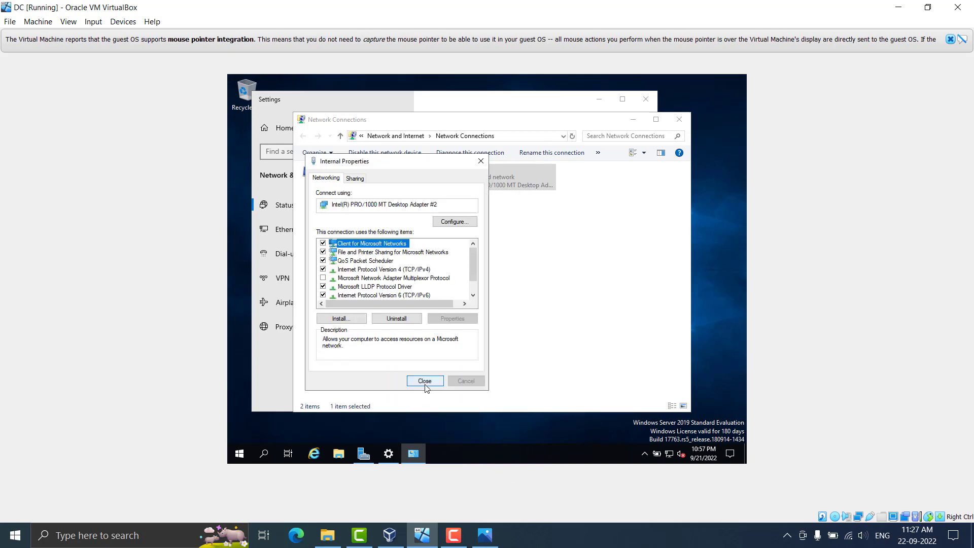
pyautogui.click(425, 384)
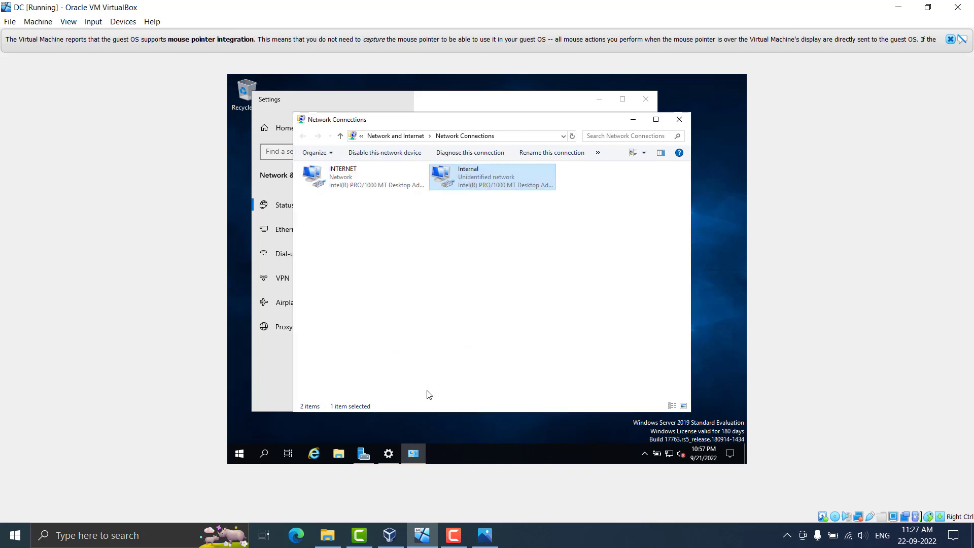
pyautogui.click(679, 120)
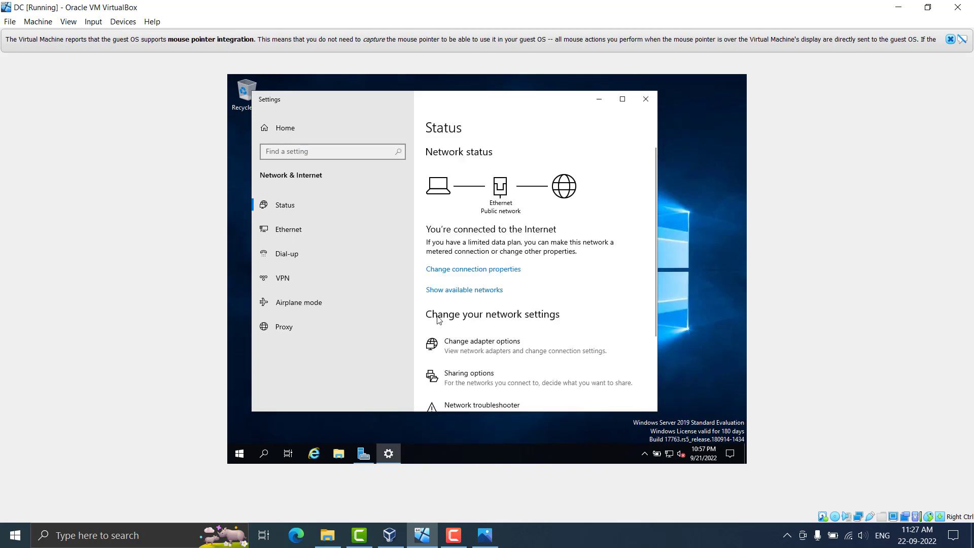
pyautogui.click(639, 100)
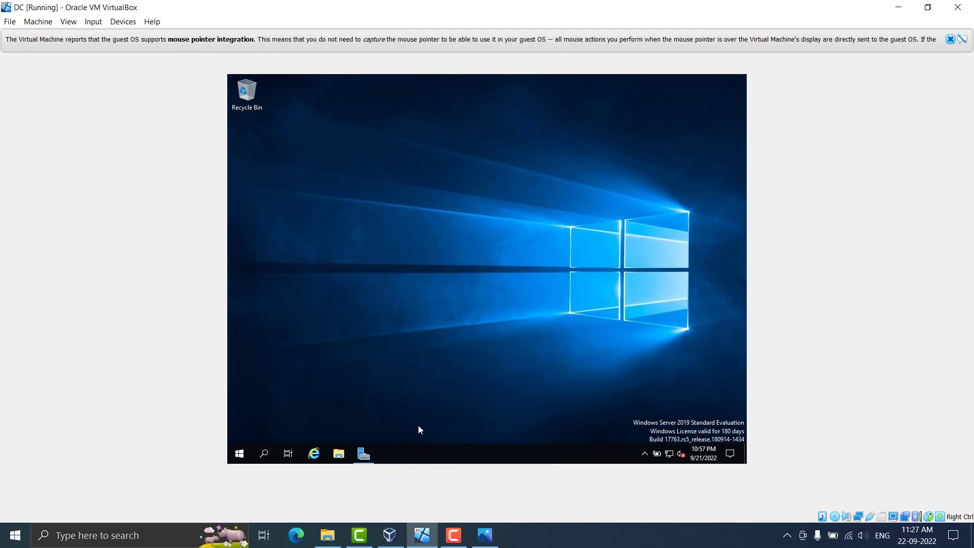
# Enlarge the DC virtual machine window to fill the host screen and dismiss the mouse integration notice
pyautogui.click(462, 537)
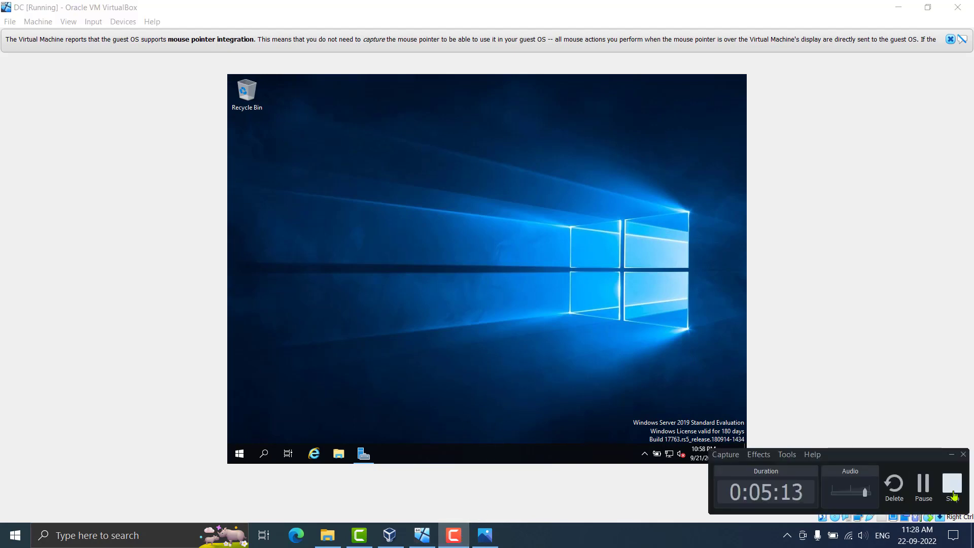
pyautogui.click(953, 487)
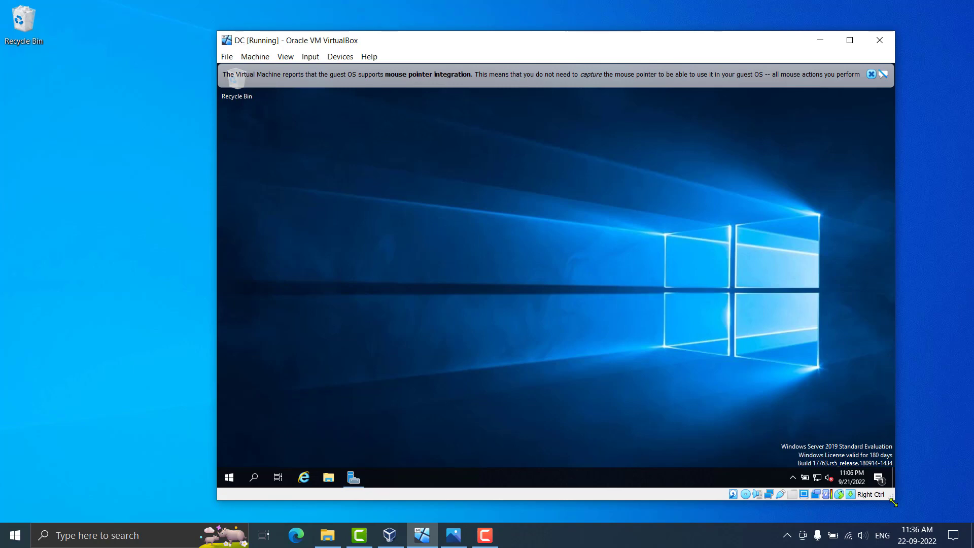
pyautogui.moveTo(894, 499); pyautogui.dragTo(922, 497)
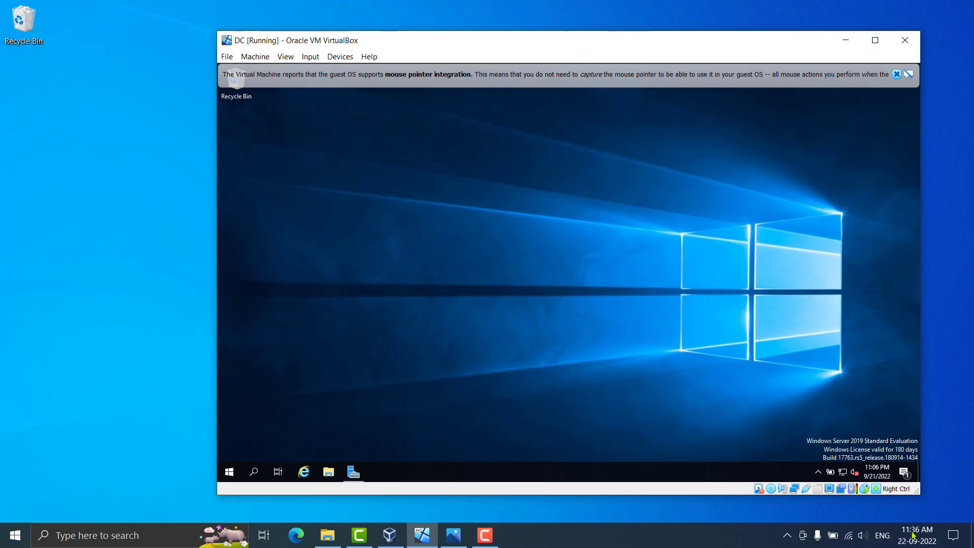
pyautogui.moveTo(926, 499); pyautogui.dragTo(939, 503)
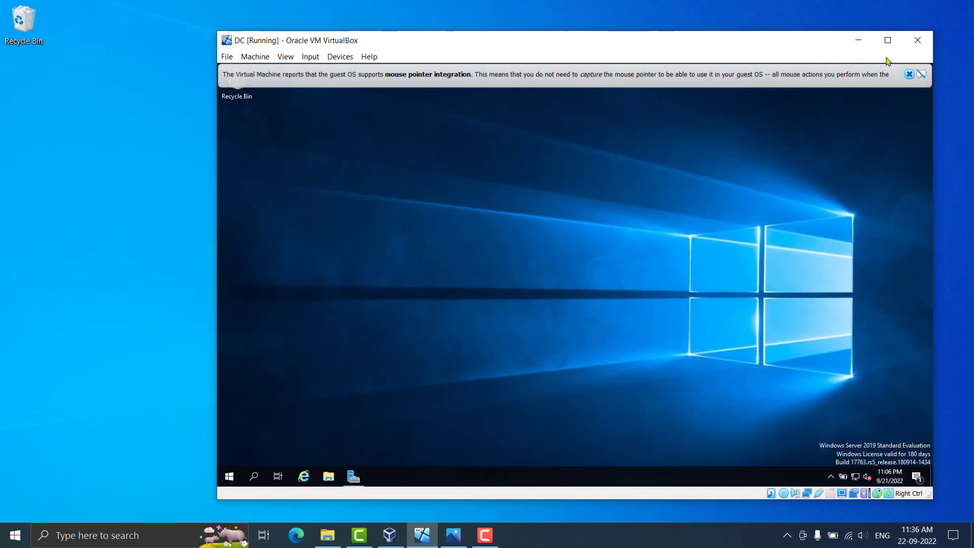
pyautogui.click(887, 40)
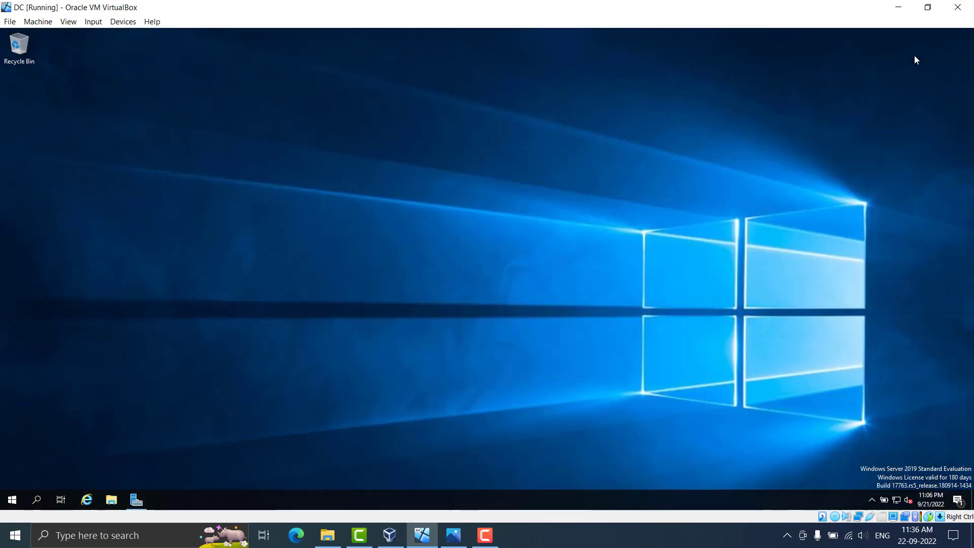
pyautogui.click(951, 39)
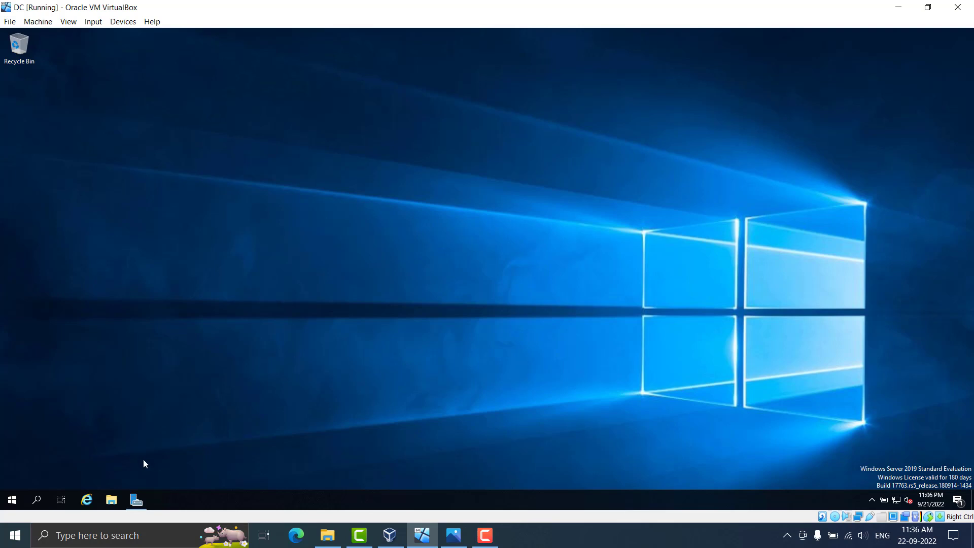
# Maximize Server Manager and launch Add Roles and Features from the Manage menu
pyautogui.click(137, 501)
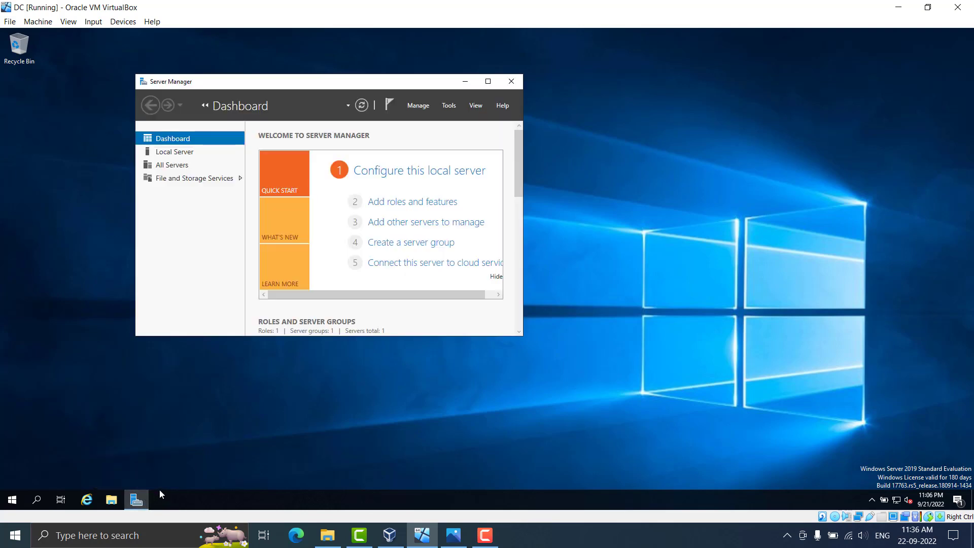
pyautogui.doubleClick(444, 86)
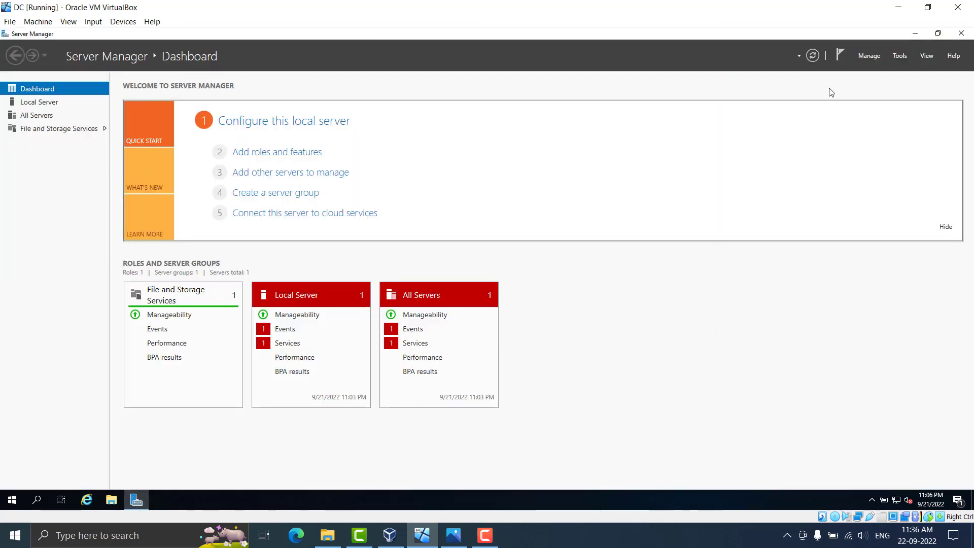
pyautogui.click(901, 57)
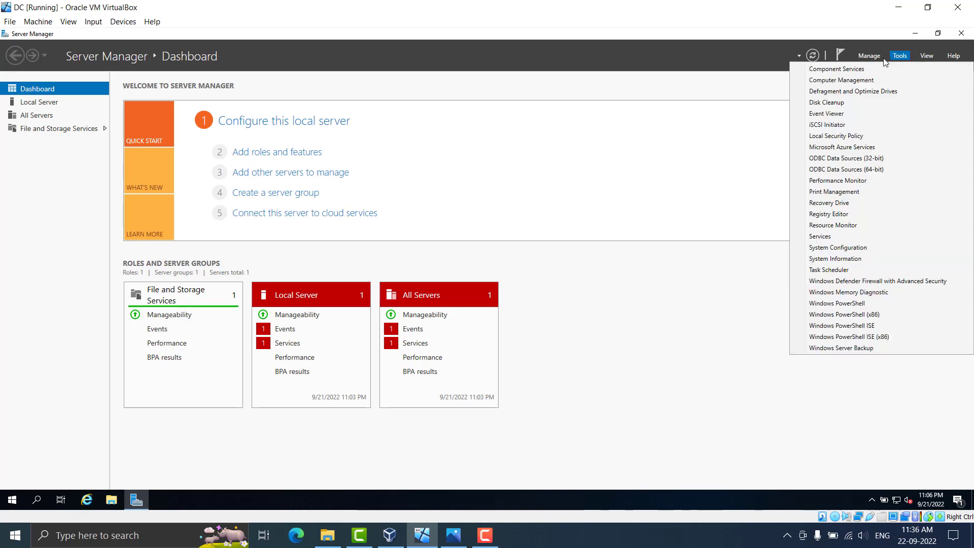
pyautogui.click(875, 58)
pyautogui.click(876, 60)
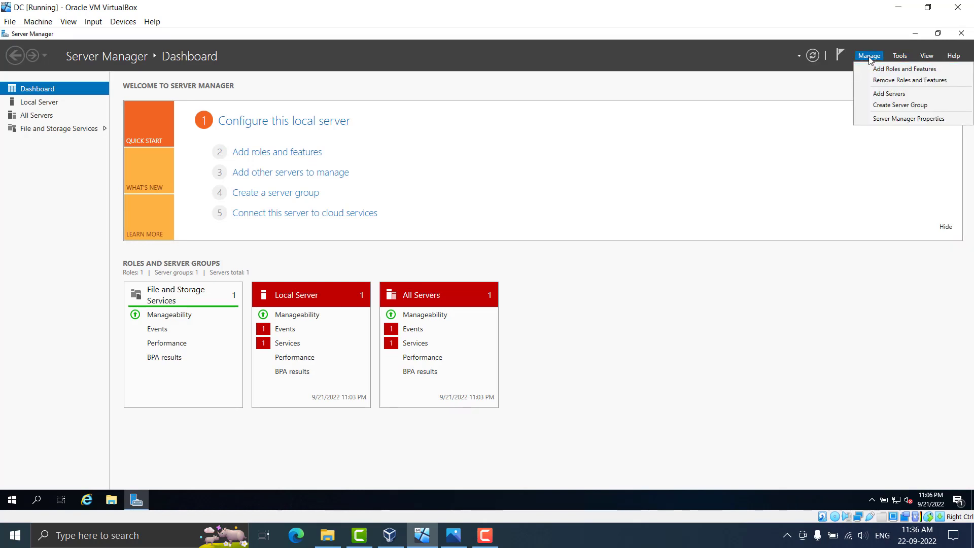
pyautogui.click(896, 80)
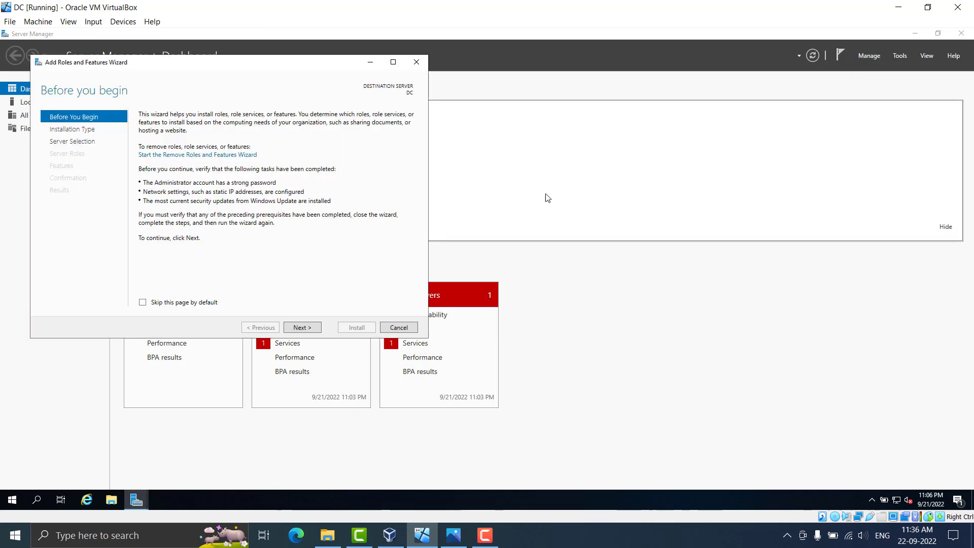
# Advance the wizard keeping role-based installation and DC as the destination server
pyautogui.click(295, 329)
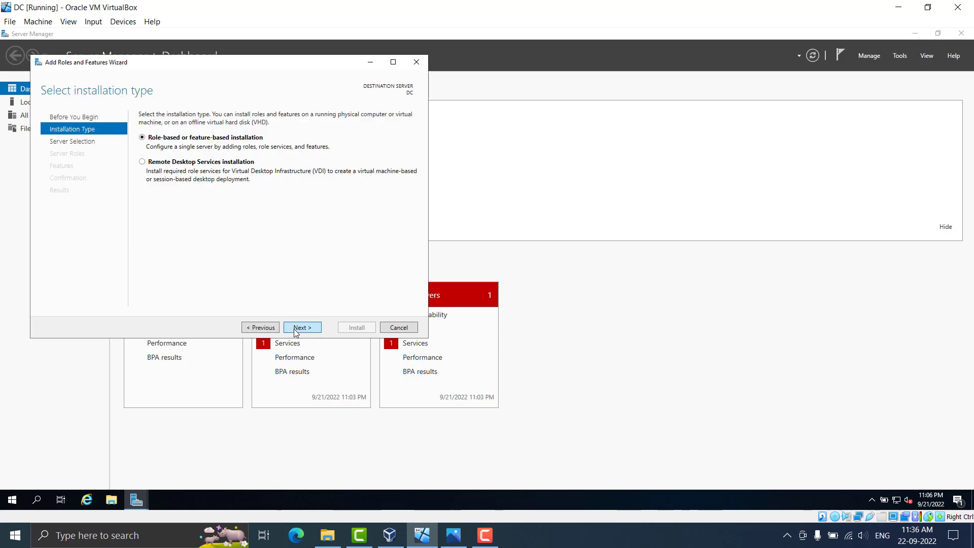
pyautogui.click(294, 327)
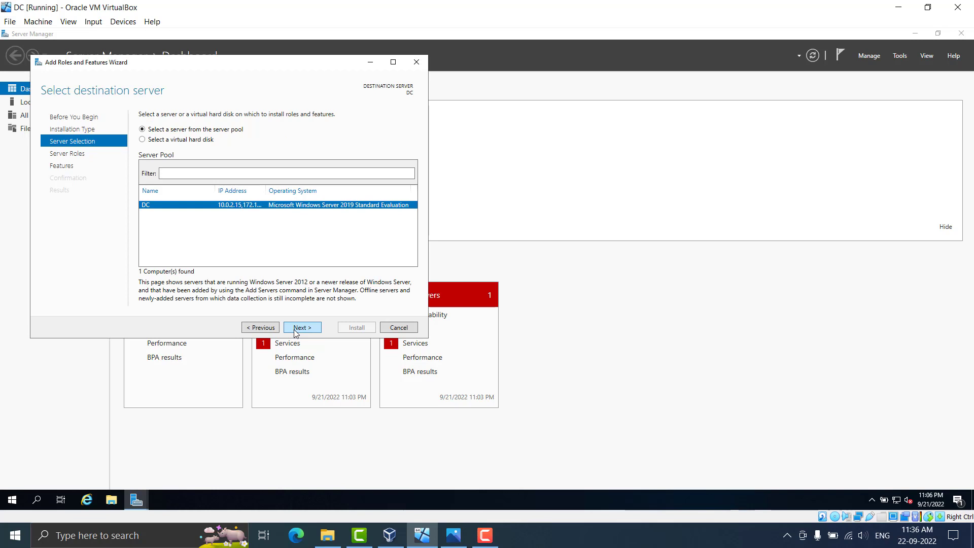
pyautogui.click(295, 329)
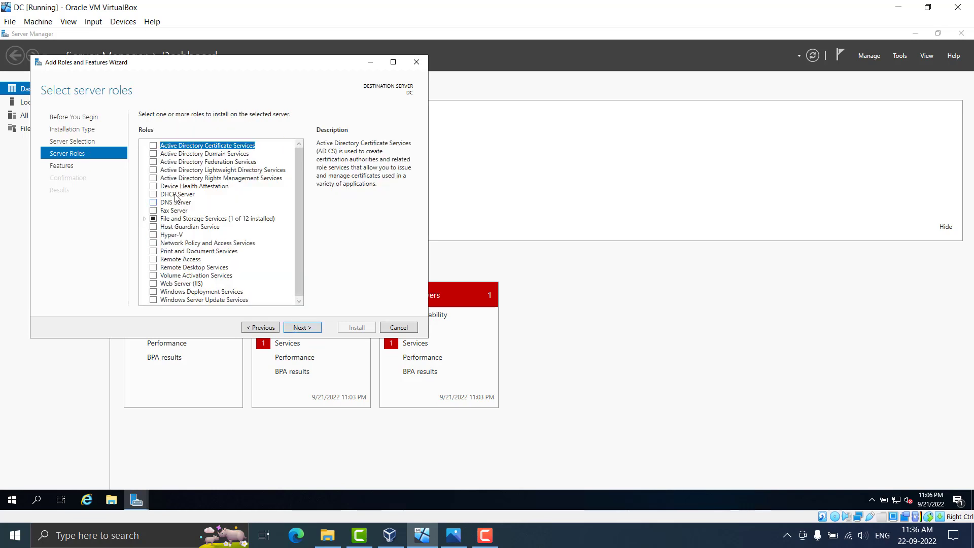
# Tick Active Directory Domain Services, accept its required features, and continue to features
pyautogui.click(153, 154)
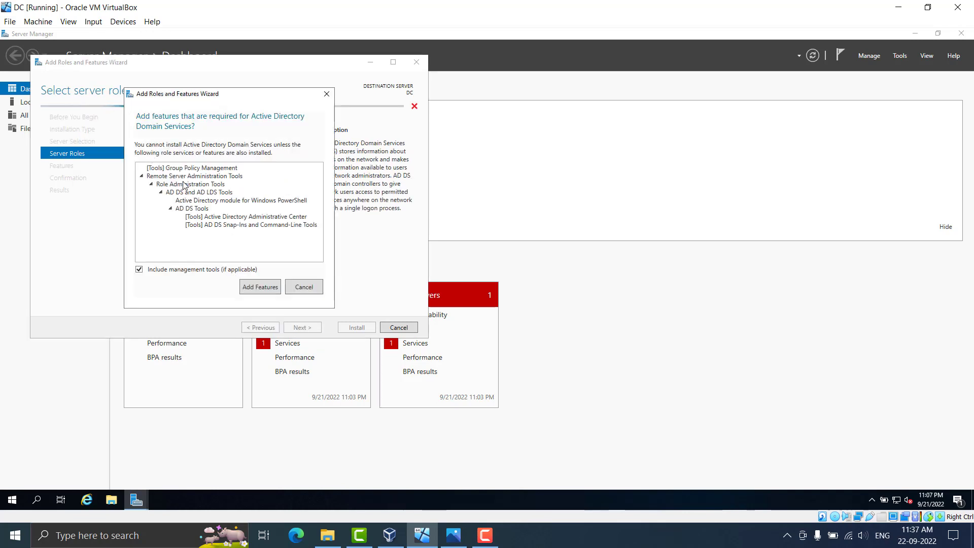
pyautogui.moveTo(208, 97); pyautogui.dragTo(292, 273)
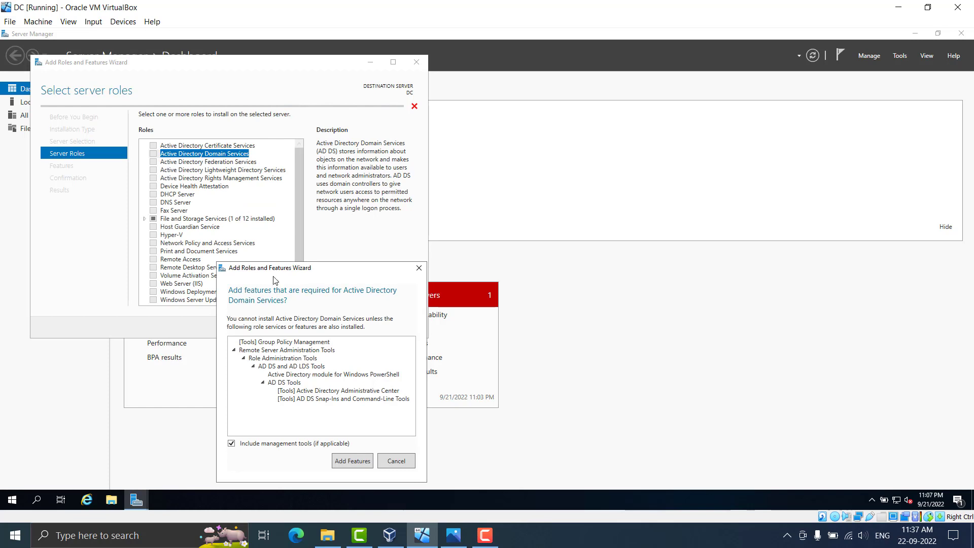
pyautogui.moveTo(274, 269); pyautogui.dragTo(239, 119)
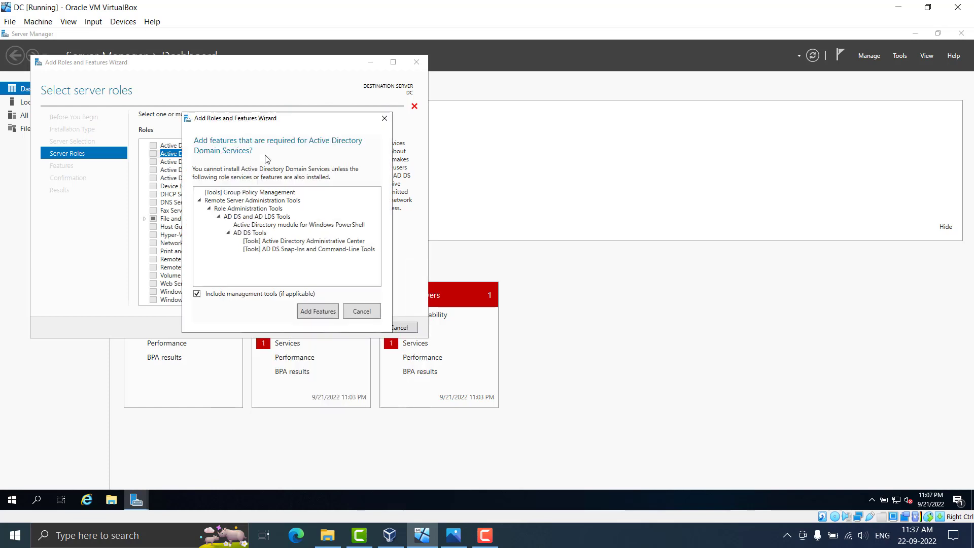
pyautogui.click(317, 310)
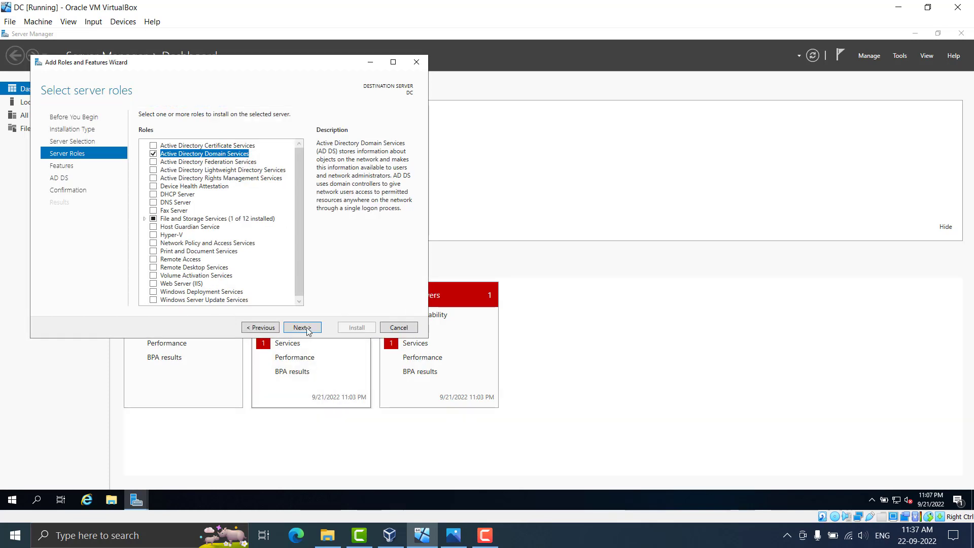
pyautogui.click(302, 328)
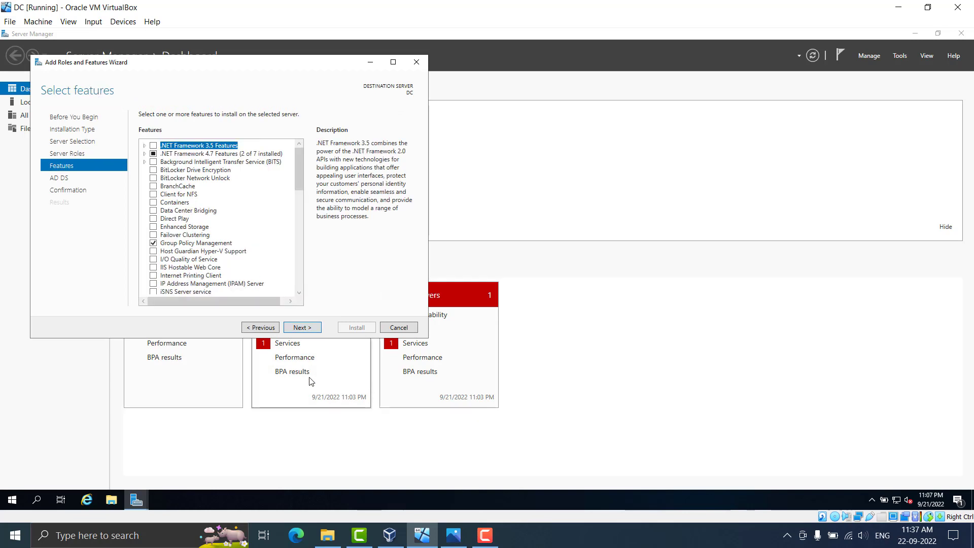
# Pass the Features and AD DS pages, install the role, and close the wizard after success
pyautogui.click(315, 330)
pyautogui.click(307, 331)
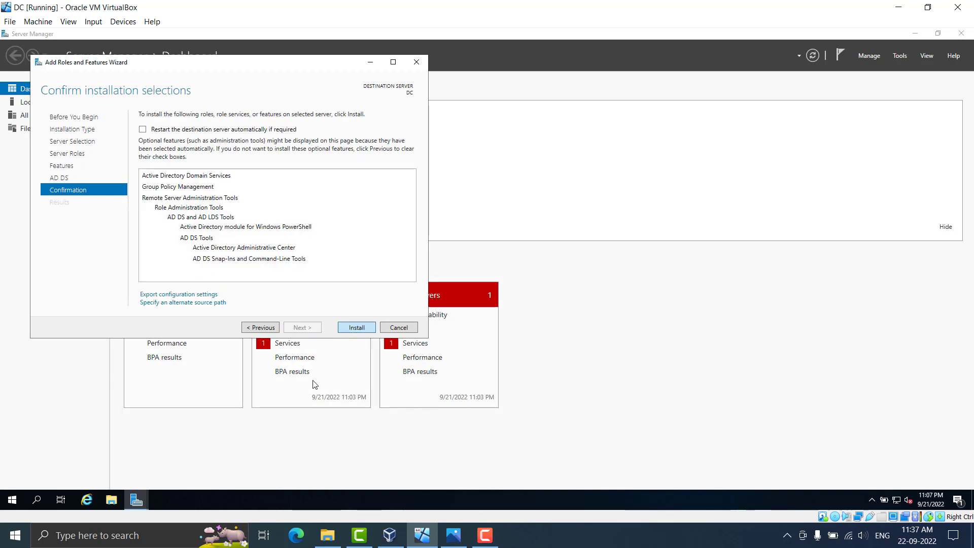
pyautogui.press('Return')
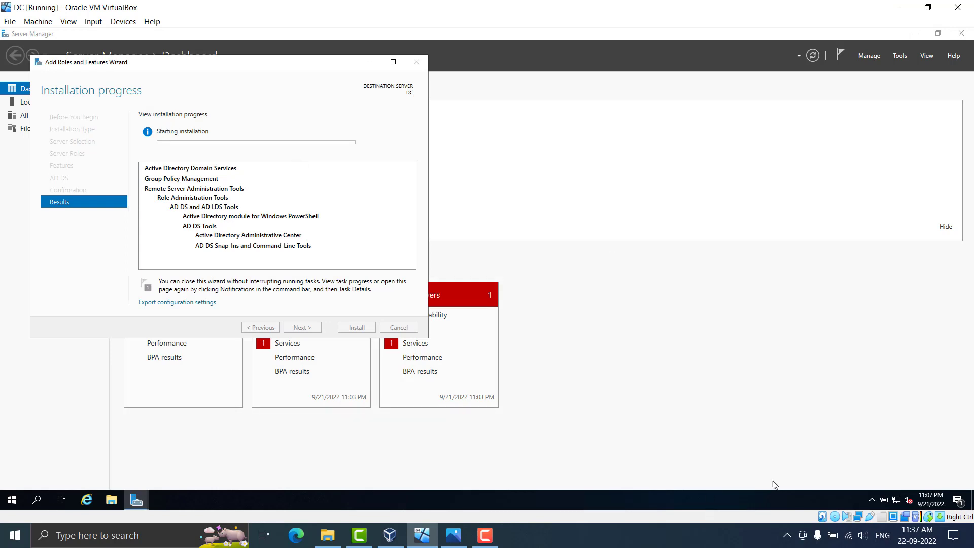
pyautogui.click(485, 535)
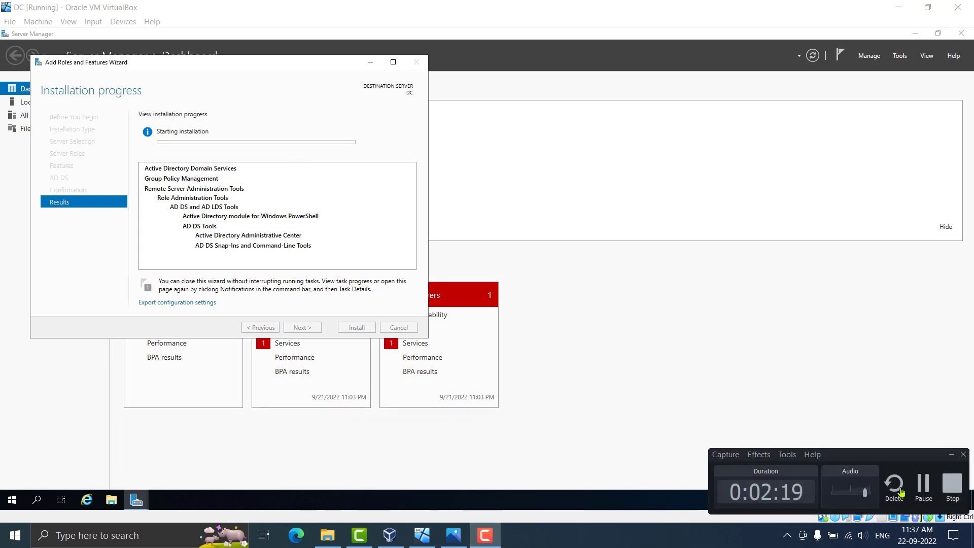
pyautogui.click(927, 491)
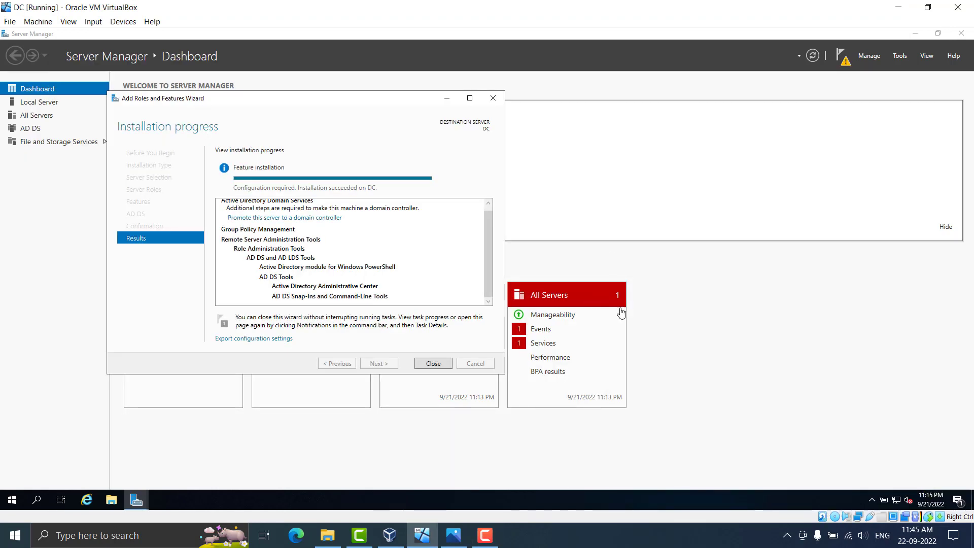
pyautogui.click(438, 366)
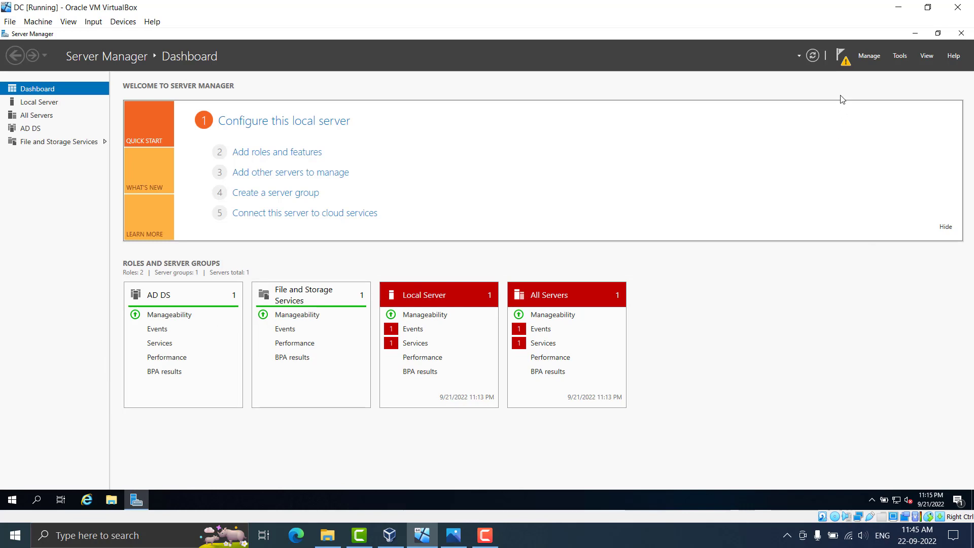
# Start domain controller promotion, choose Add a new forest, and enter root domain mydomain.com
pyautogui.click(845, 63)
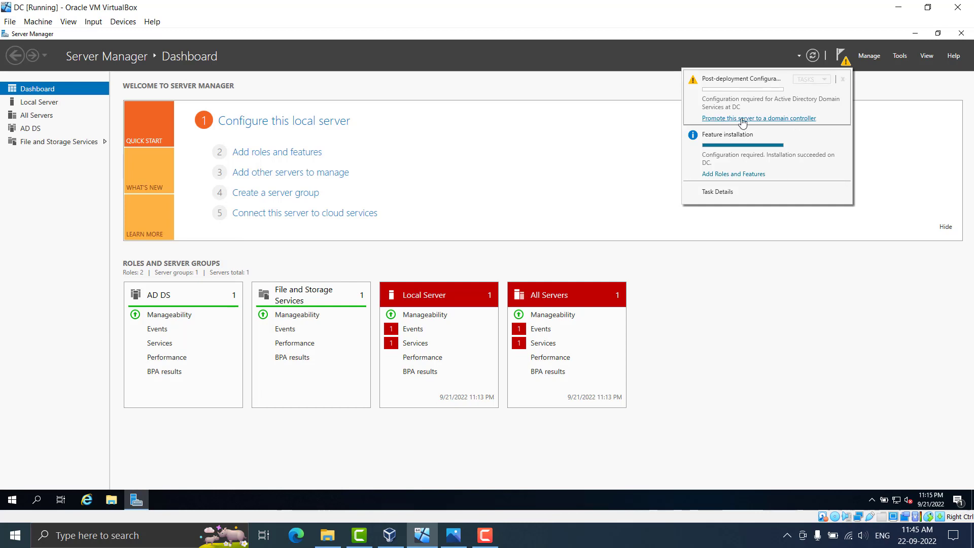
pyautogui.click(777, 120)
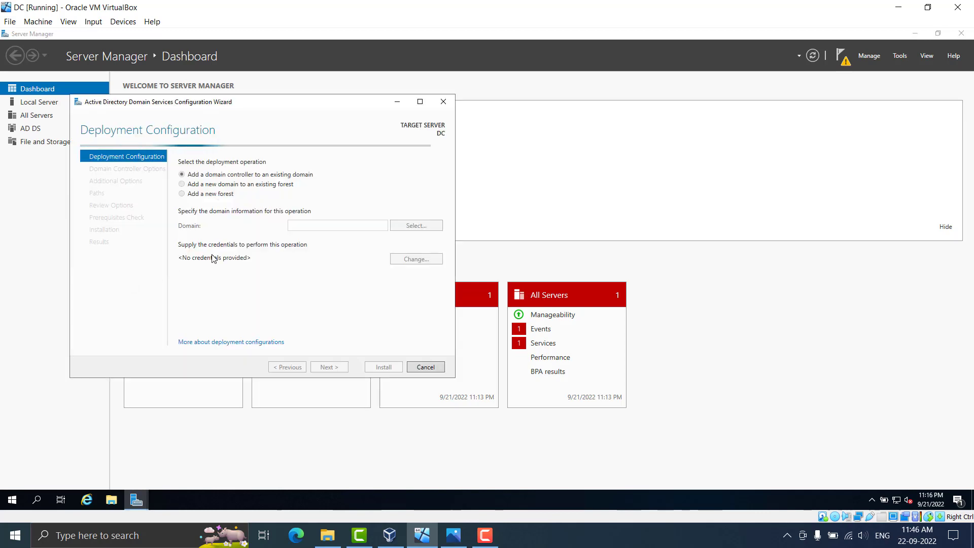
pyautogui.click(208, 196)
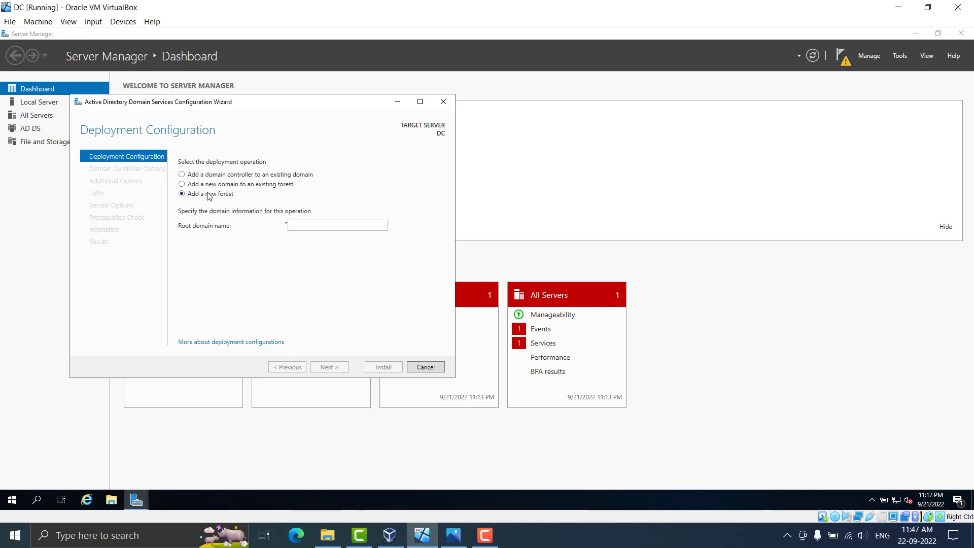
pyautogui.click(331, 225)
pyautogui.write('myd')
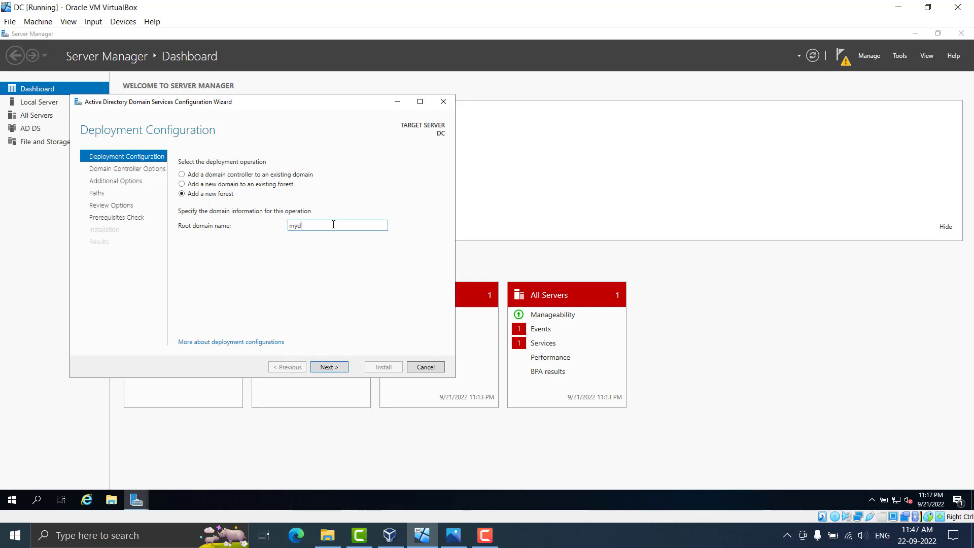
pyautogui.write('omain.com')
# Accept the root domain name and set and confirm the Directory Services Restore Mode password
pyautogui.click(341, 369)
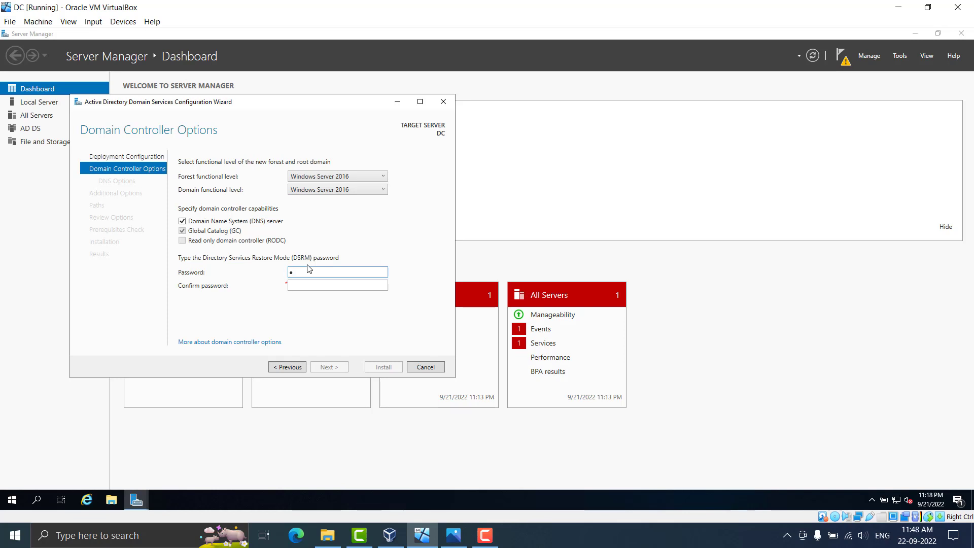
pyautogui.write('assword')
pyautogui.press('Tab')
pyautogui.write('Password')
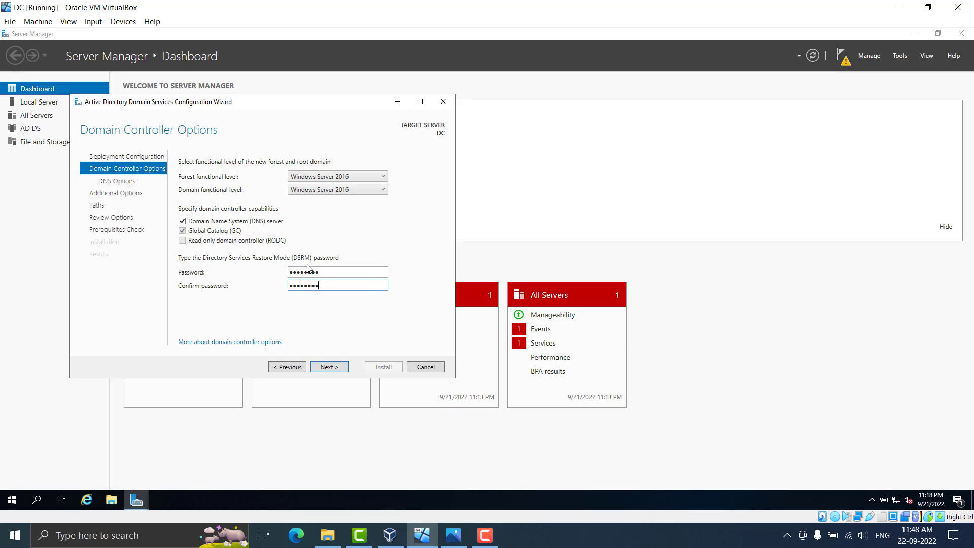
pyautogui.click(337, 367)
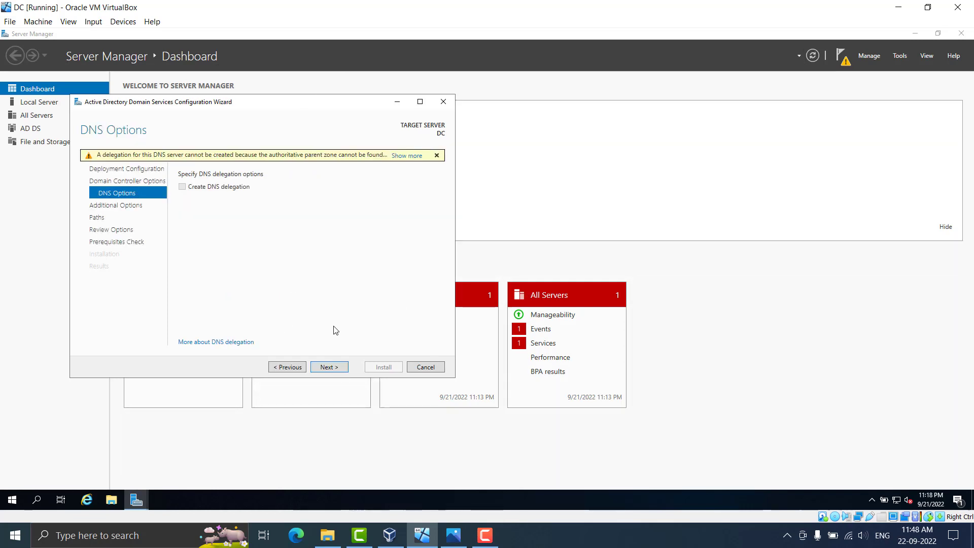
# Skip DNS delegation, keep the MYDOMAIN NetBIOS name and default paths, and reach Prerequisites Check
pyautogui.click(341, 367)
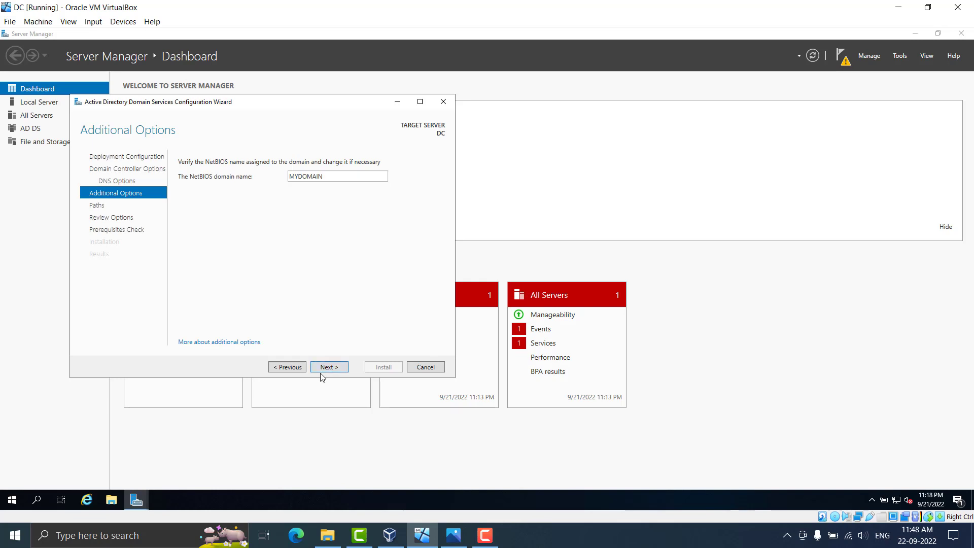
pyautogui.click(328, 369)
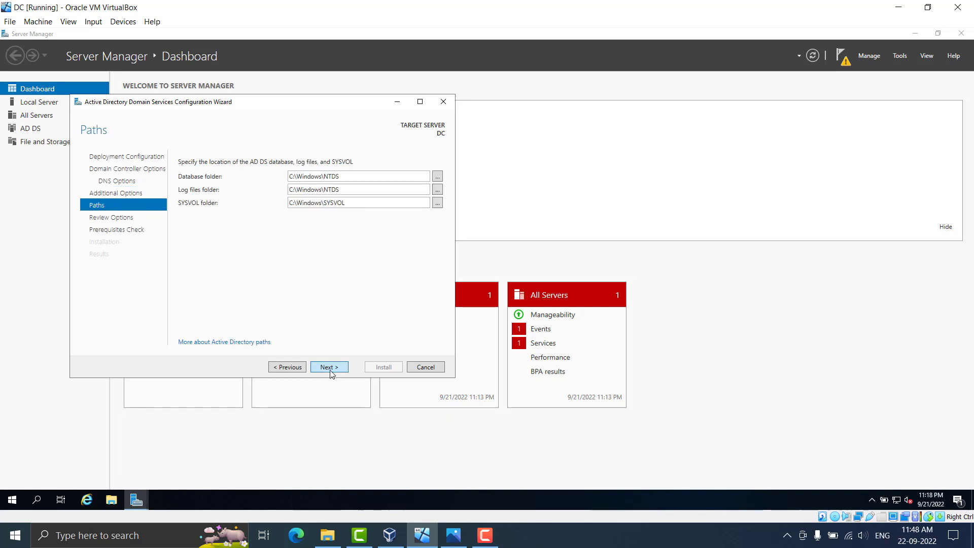
pyautogui.click(332, 369)
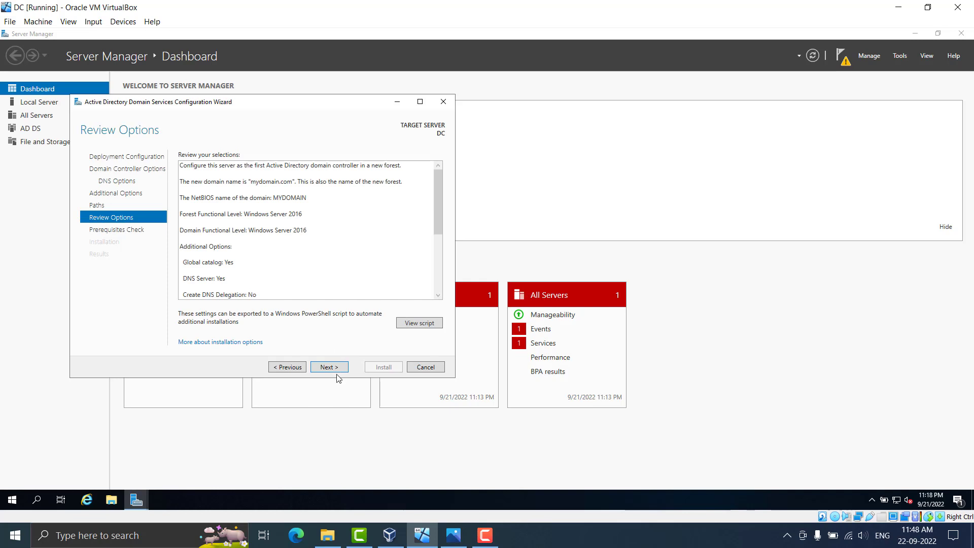
pyautogui.click(329, 368)
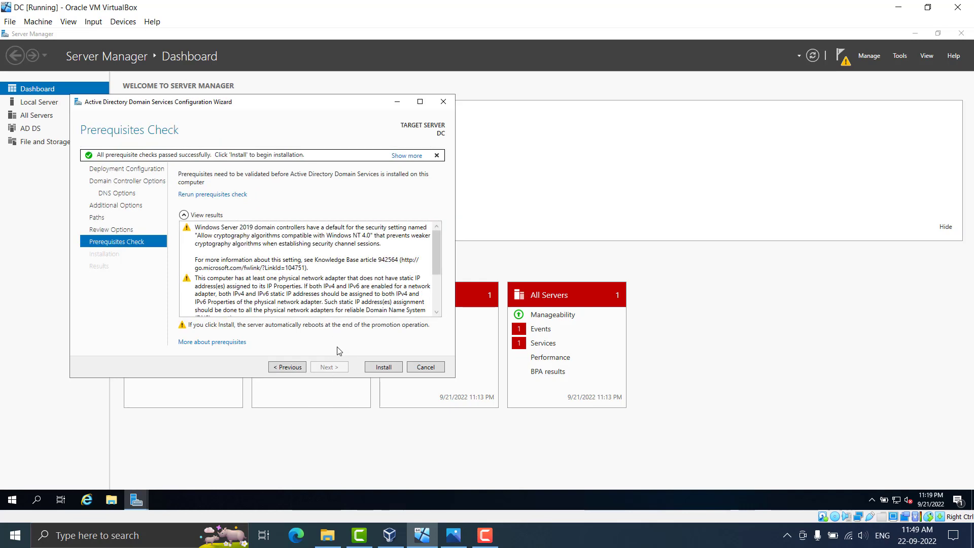
# Install AD DS, then after the reboot send Ctrl+Alt+Del and sign in as administrator
pyautogui.click(377, 369)
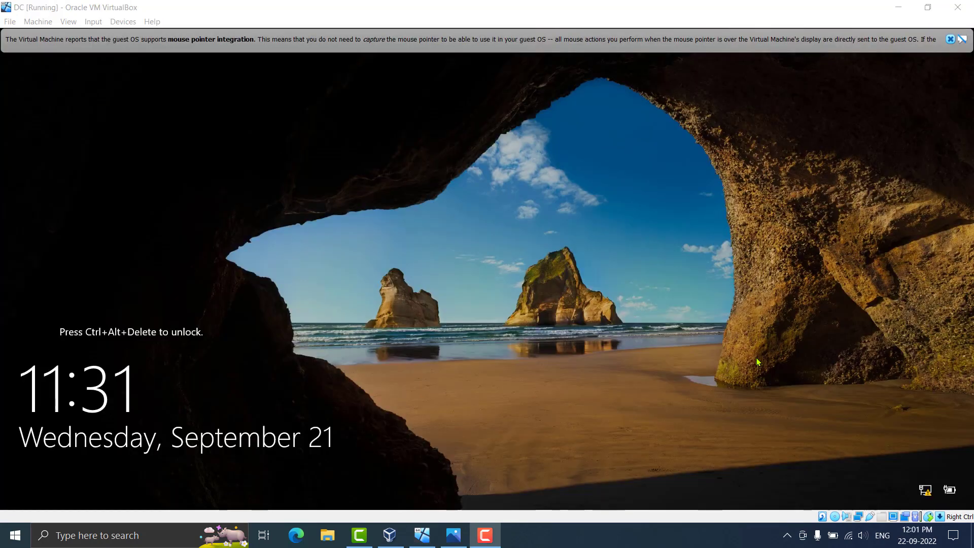
pyautogui.click(140, 5)
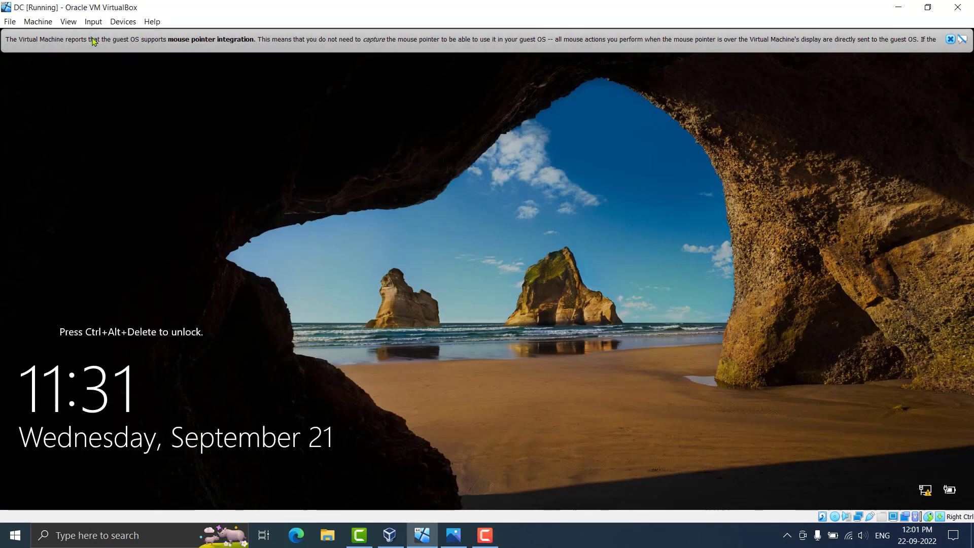
pyautogui.click(94, 21)
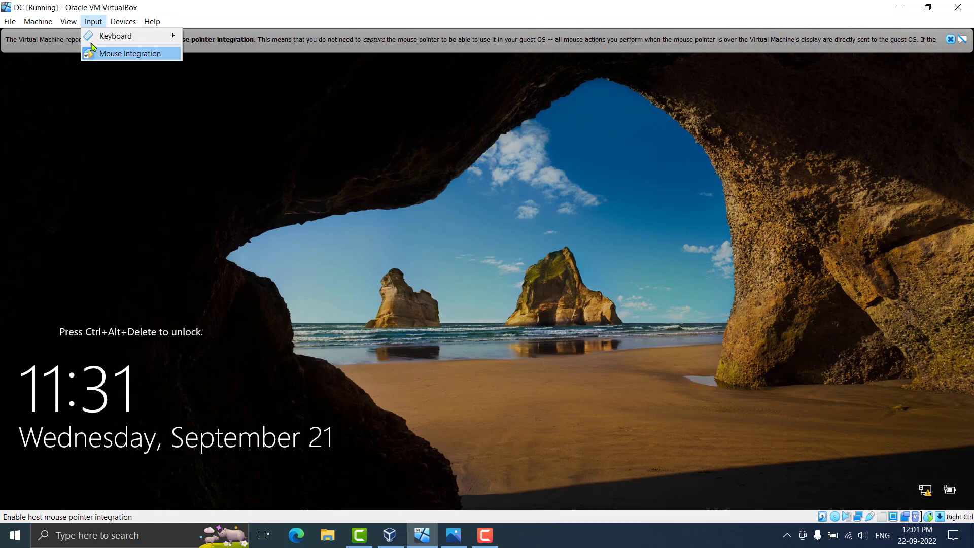
pyautogui.moveTo(122, 36)
pyautogui.click(248, 69)
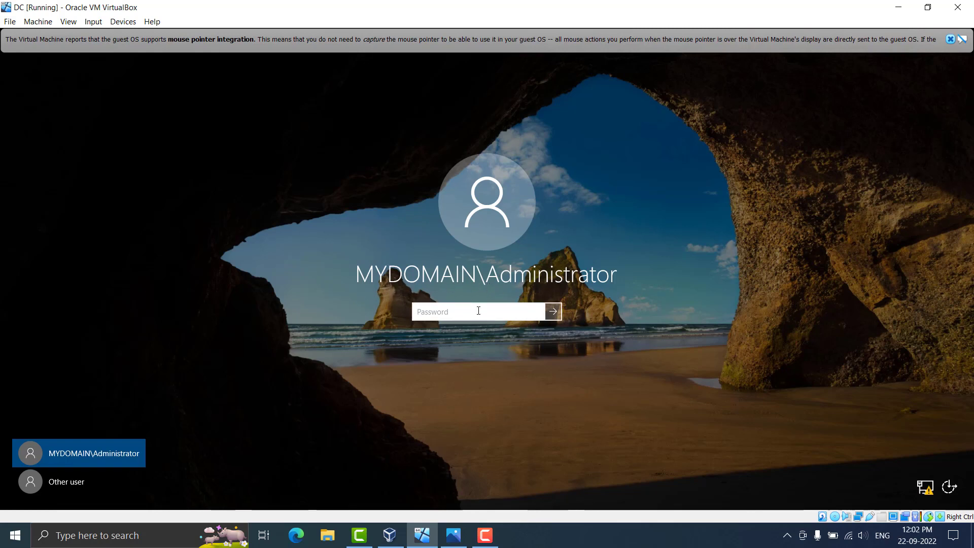
pyautogui.write('••••••••')
pyautogui.press('Return')
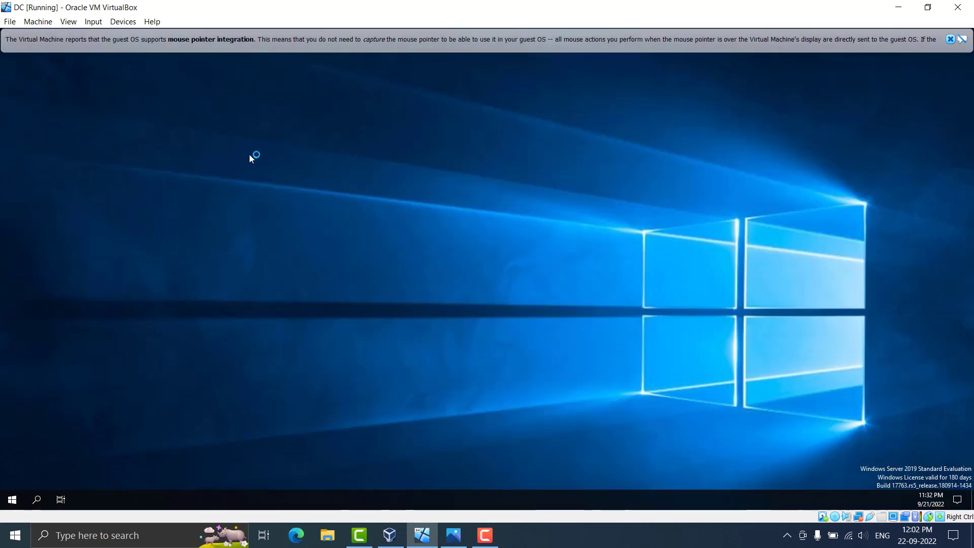
# Dismiss the mouse integration notice and minimize Server Manager to reveal the desktop
pyautogui.click(953, 40)
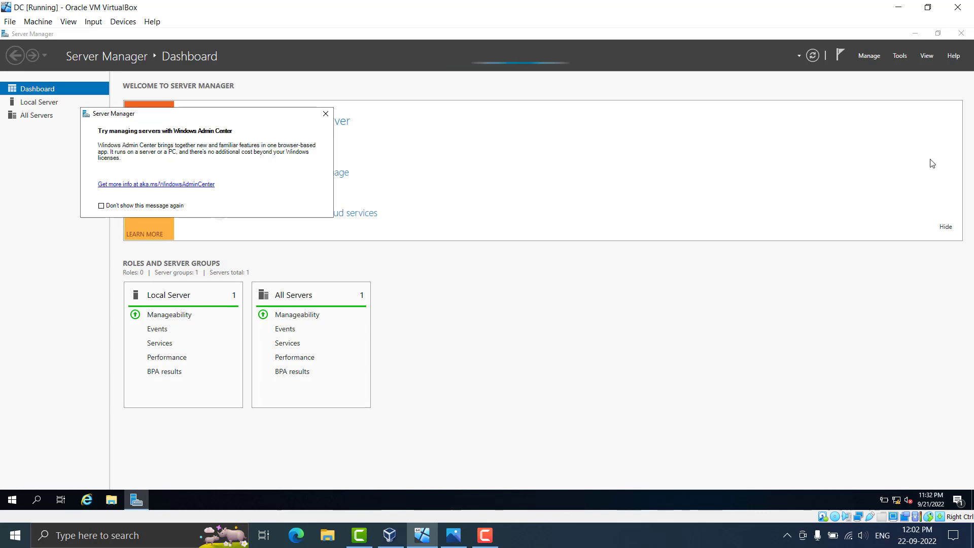
pyautogui.click(876, 38)
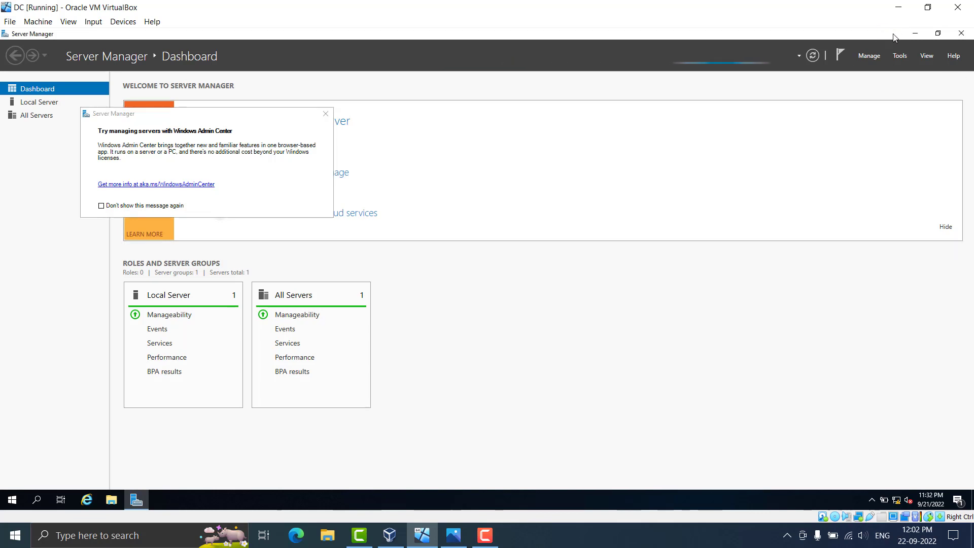
pyautogui.click(916, 33)
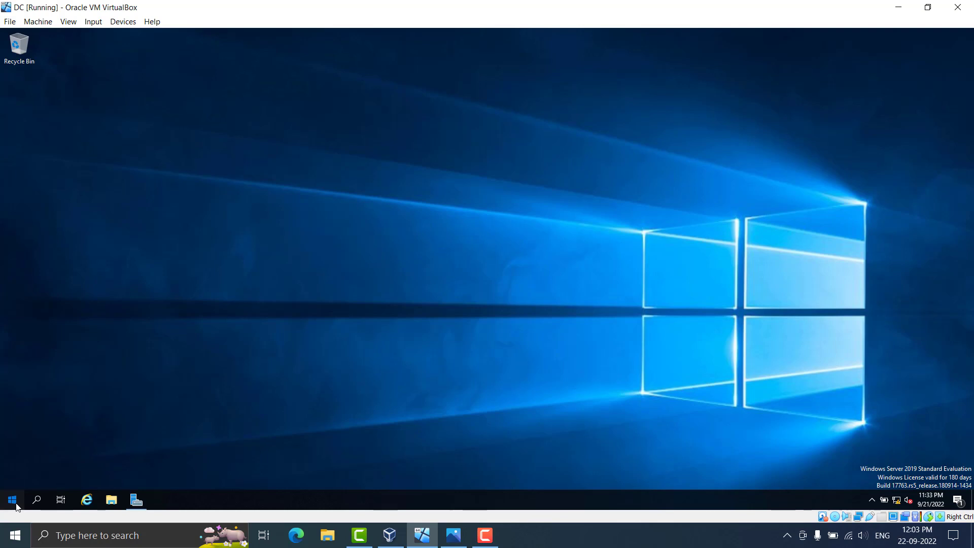
# Launch Active Directory Users and Computers from Start's Windows Administrative Tools group
pyautogui.click(20, 496)
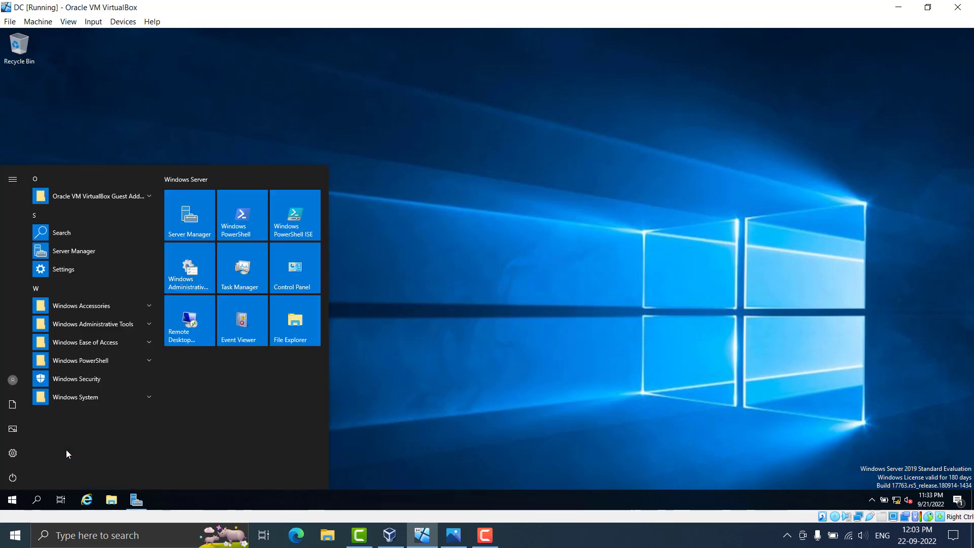
pyautogui.click(131, 329)
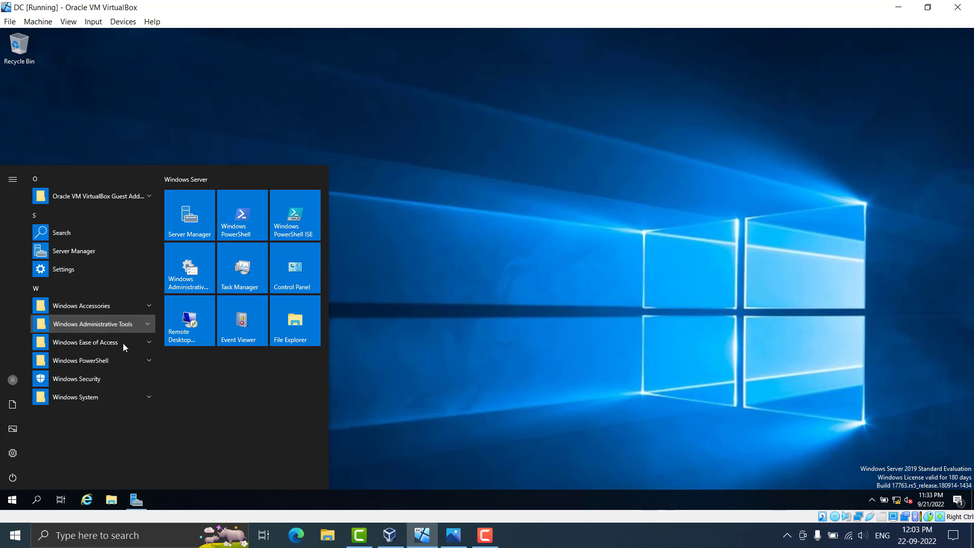
pyautogui.click(144, 327)
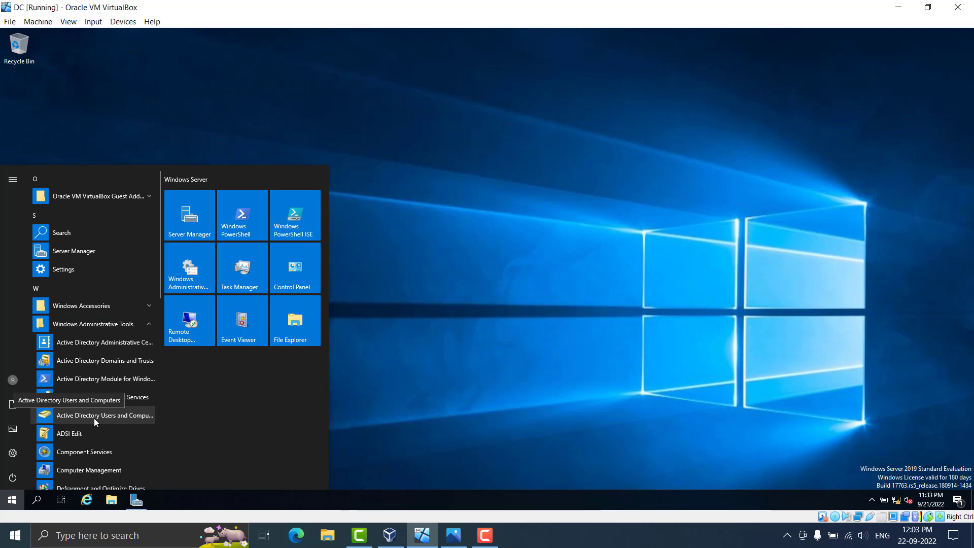
pyautogui.click(471, 391)
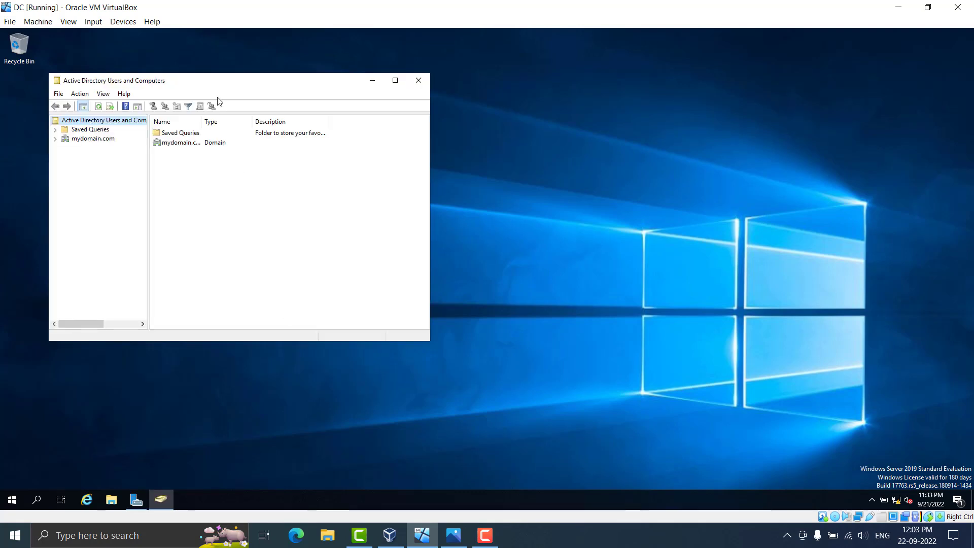
# Add an organizational unit named _ADMINS under mydomain.com through New > Organizational Unit
pyautogui.moveTo(195, 84); pyautogui.dragTo(275, 105)
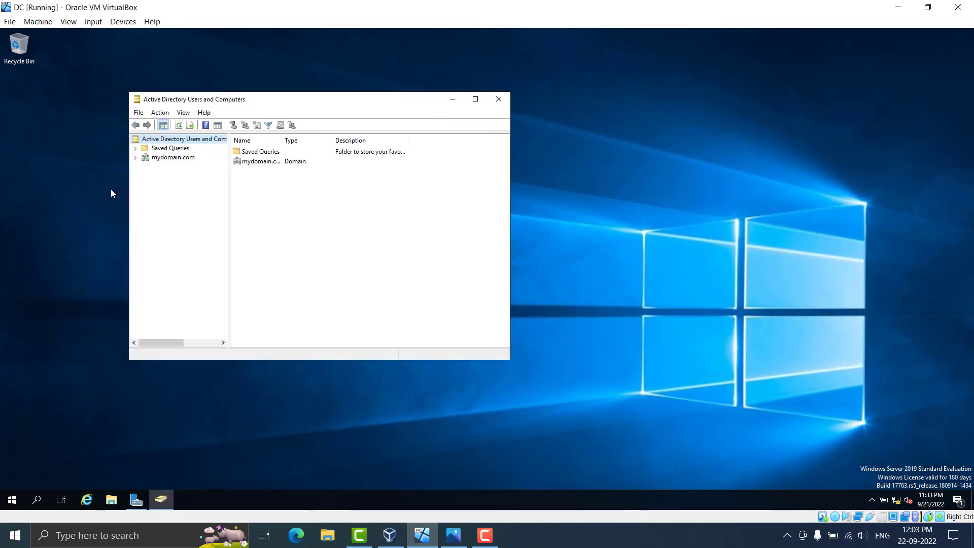
pyautogui.click(157, 160)
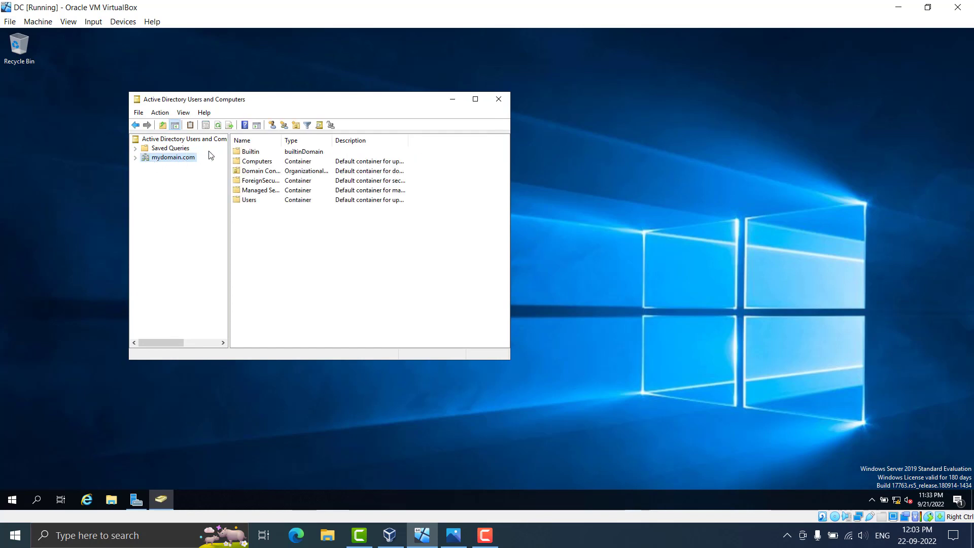
pyautogui.rightClick(168, 162)
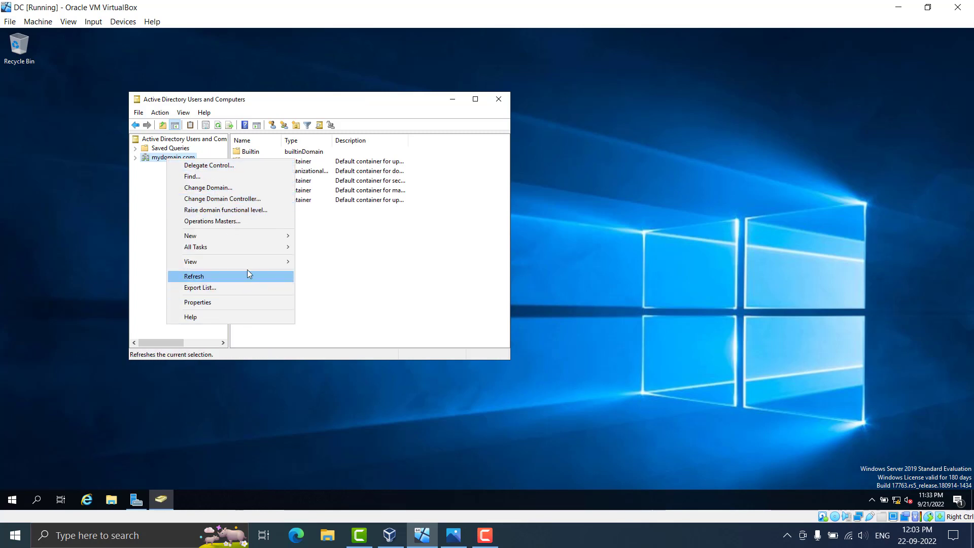
pyautogui.moveTo(237, 262)
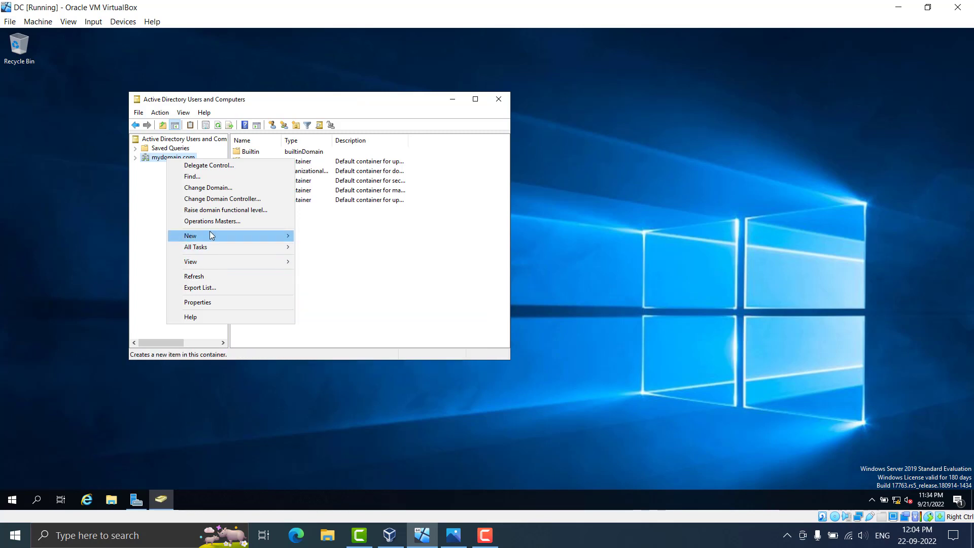
pyautogui.moveTo(212, 235)
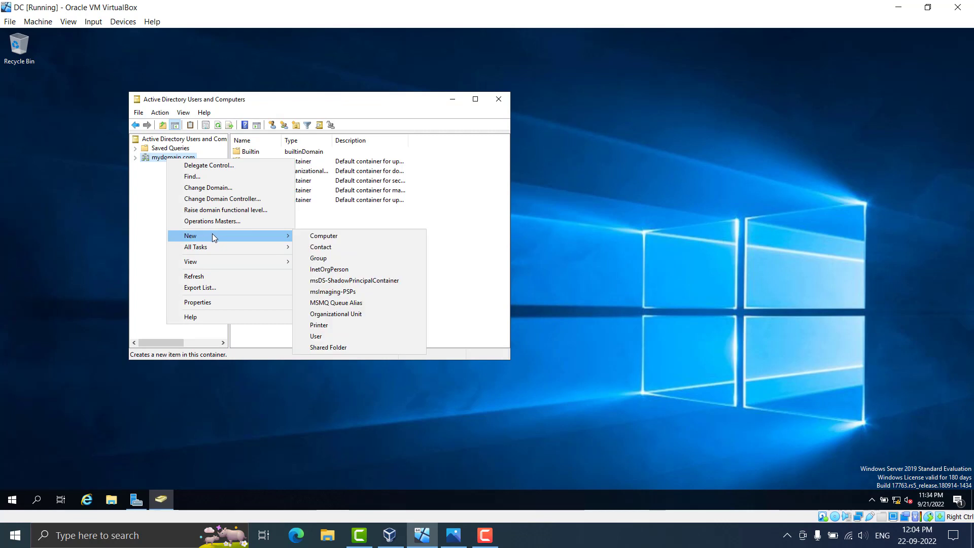
pyautogui.click(352, 314)
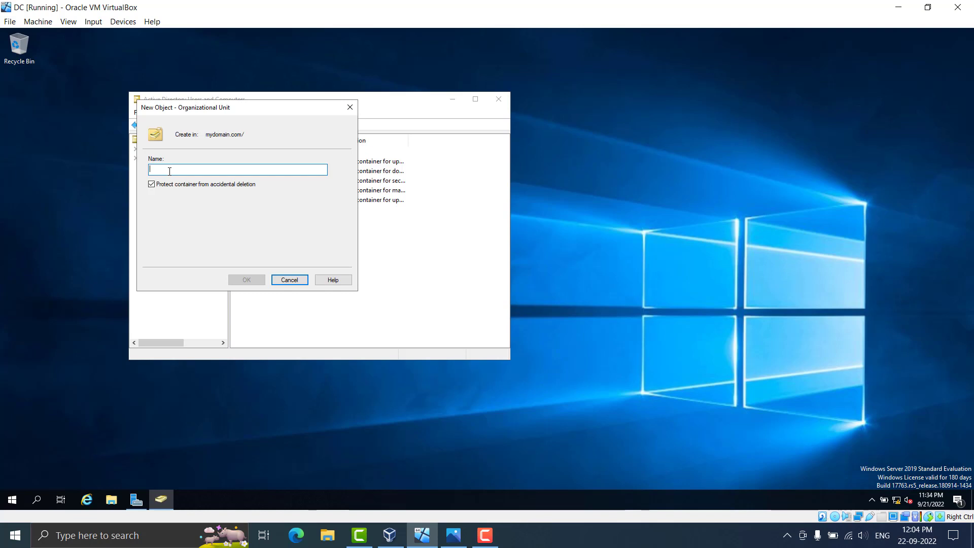
pyautogui.write('_ADMINS')
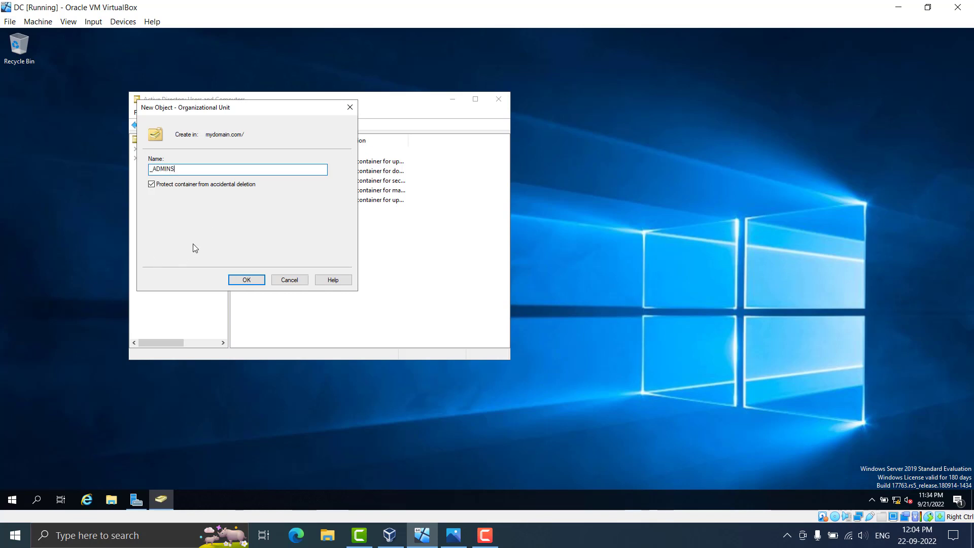
pyautogui.click(246, 282)
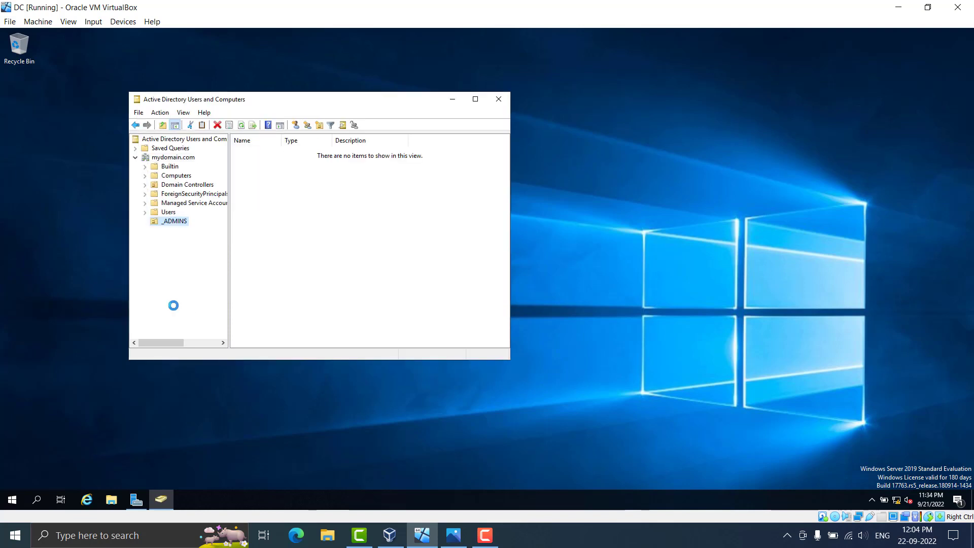
# Start a new user in _ADMINS, entering the first name, last name and logon name
pyautogui.click(183, 222)
pyautogui.click(169, 265)
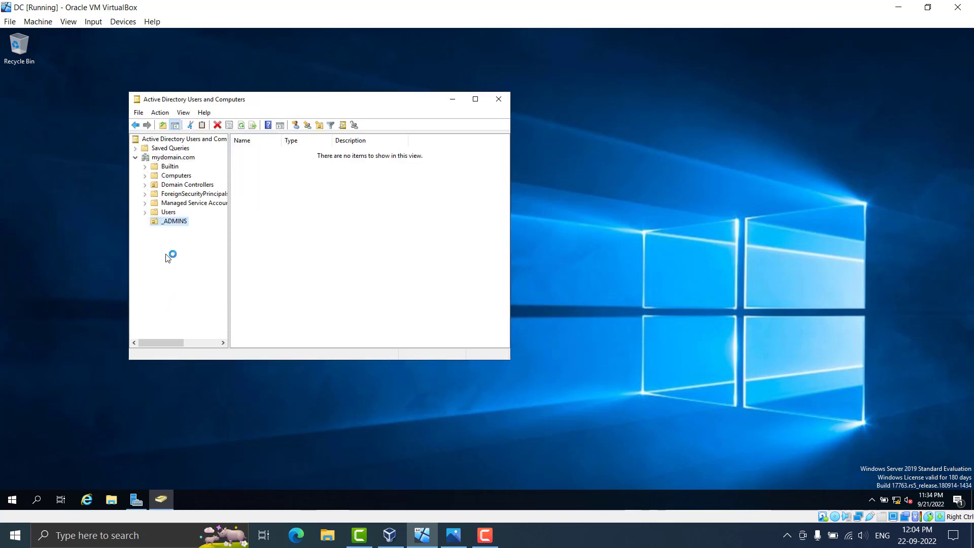
pyautogui.rightClick(169, 225)
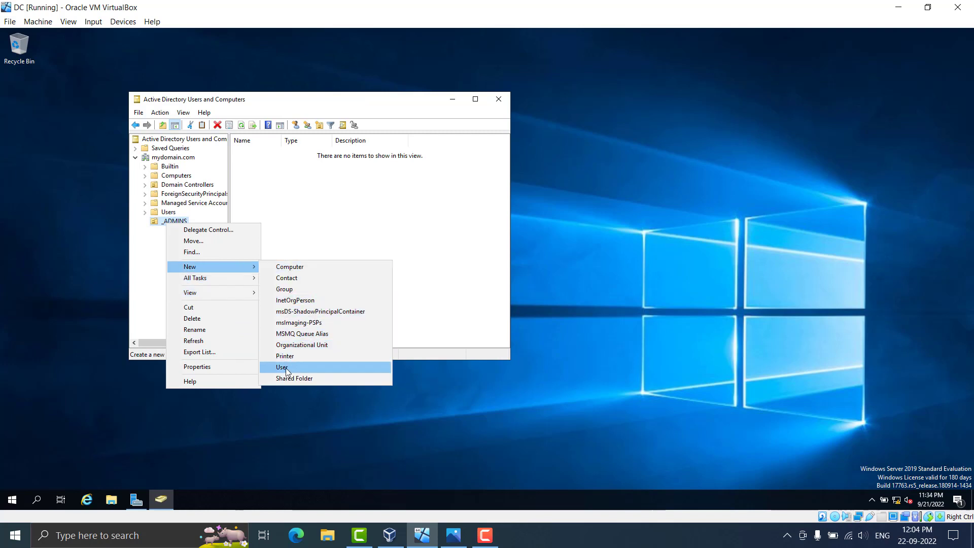
pyautogui.click(286, 369)
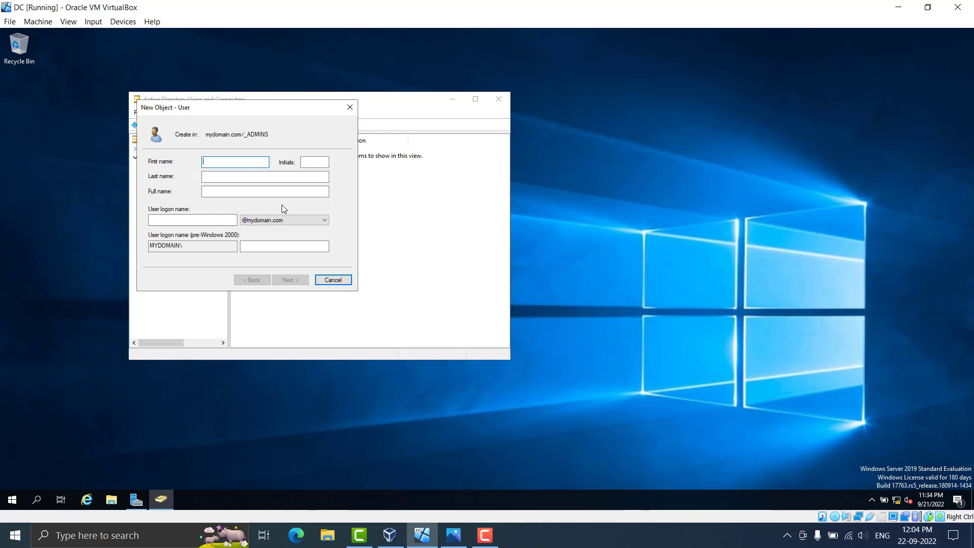
pyautogui.write('John')
pyautogui.press('Tab')
pyautogui.write('Smith')
pyautogui.click(182, 221)
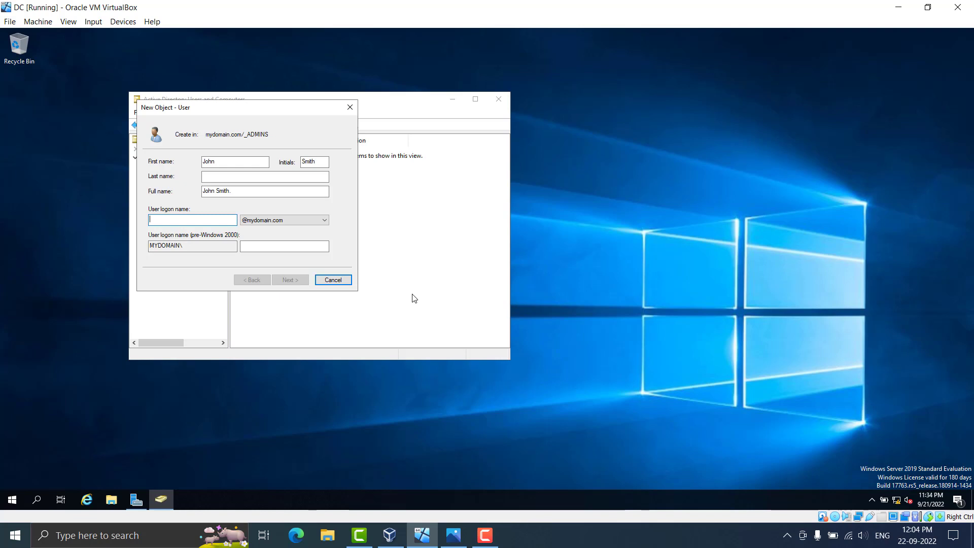
pyautogui.write('Jsmith')
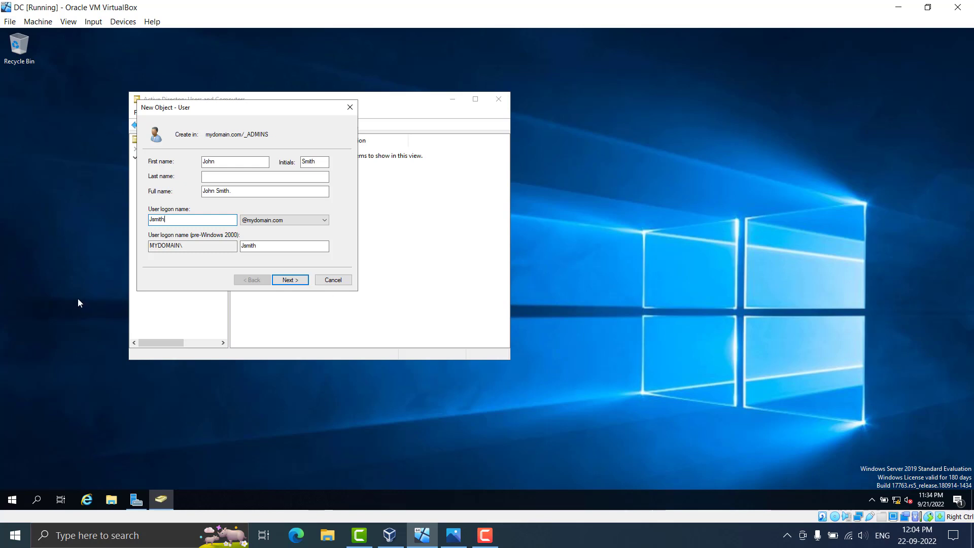
pyautogui.moveTo(162, 221)
pyautogui.mouseDown()
pyautogui.moveTo(159, 238)
pyautogui.moveTo(152, 220)
pyautogui.mouseUp()
pyautogui.click(152, 220)
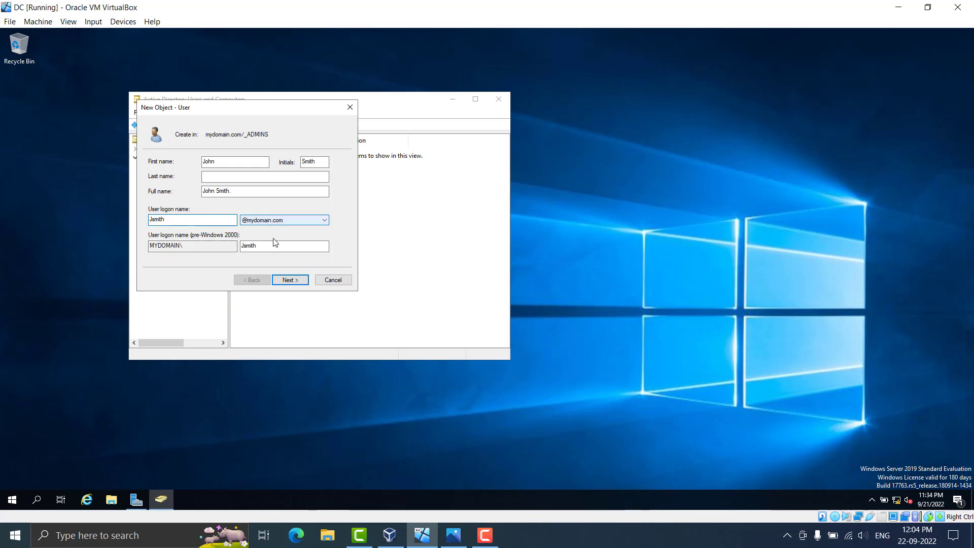
pyautogui.click(290, 281)
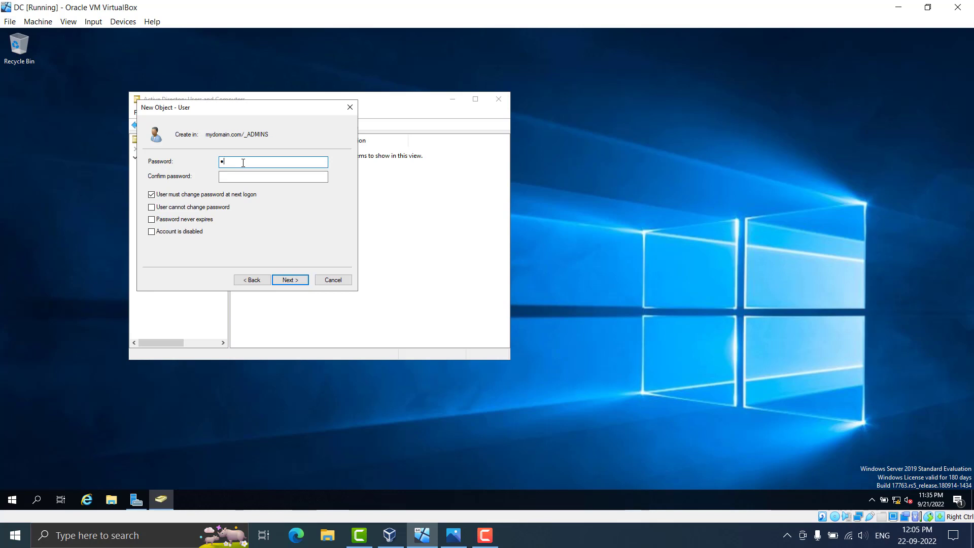
# Set the user's password, untick change-at-next-logon, tick Password never expires, and finish
pyautogui.write('ss')
pyautogui.press('Tab')
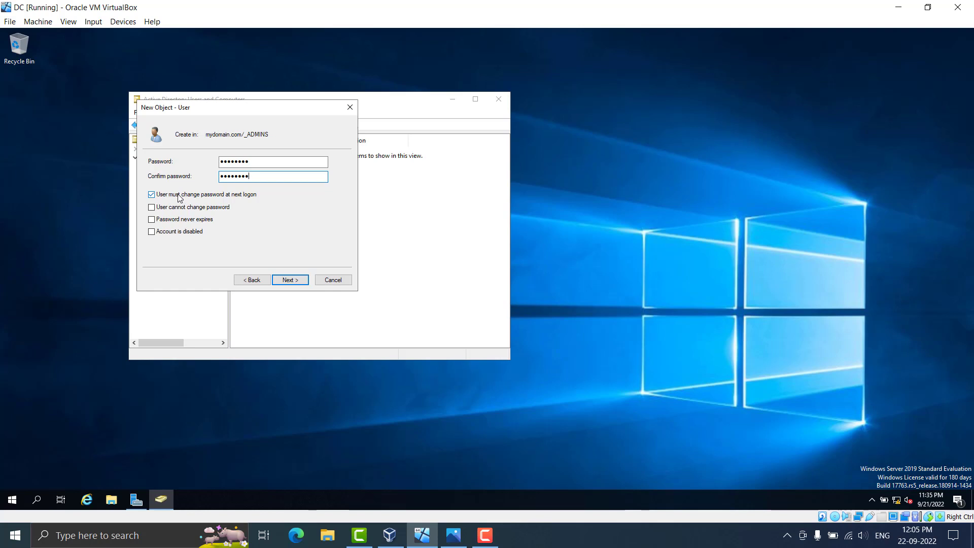
pyautogui.click(209, 197)
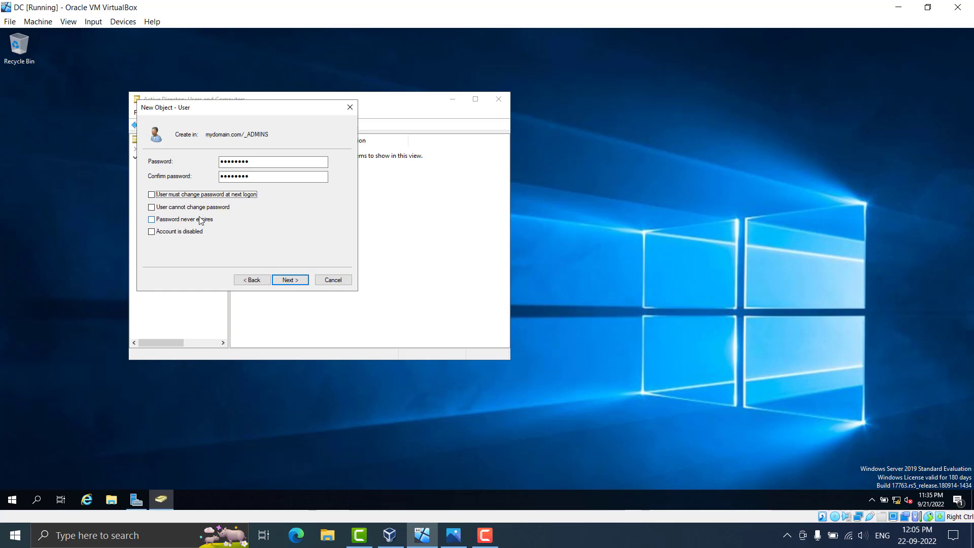
pyautogui.click(153, 221)
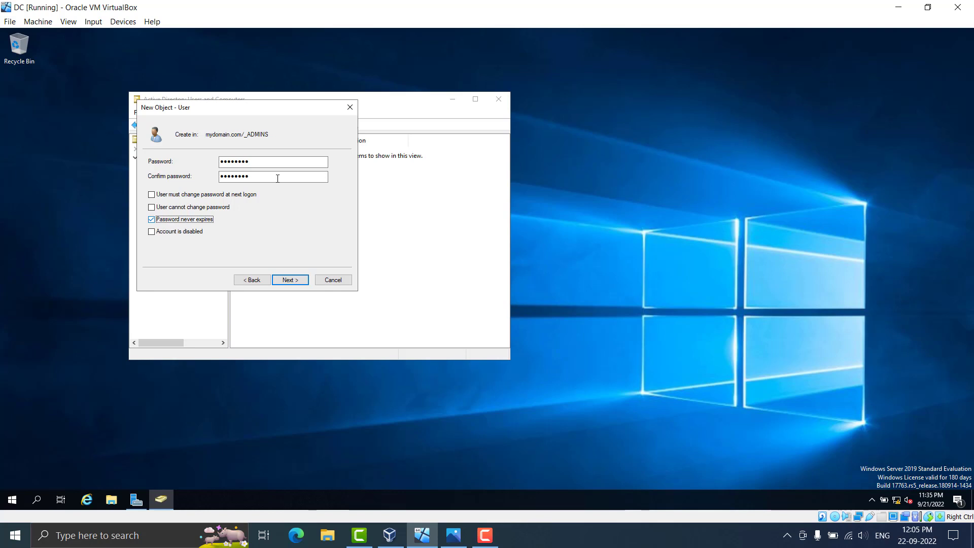
pyautogui.click(290, 280)
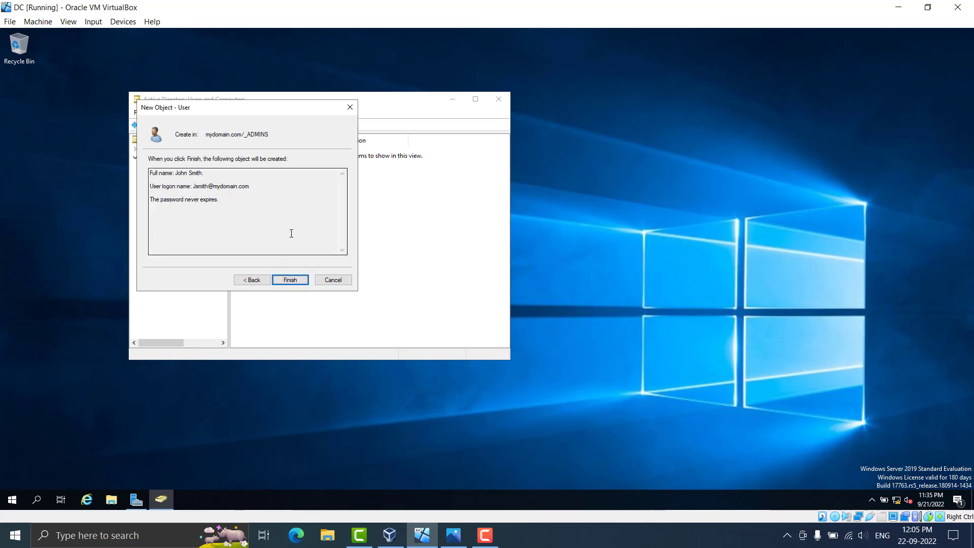
pyautogui.click(288, 282)
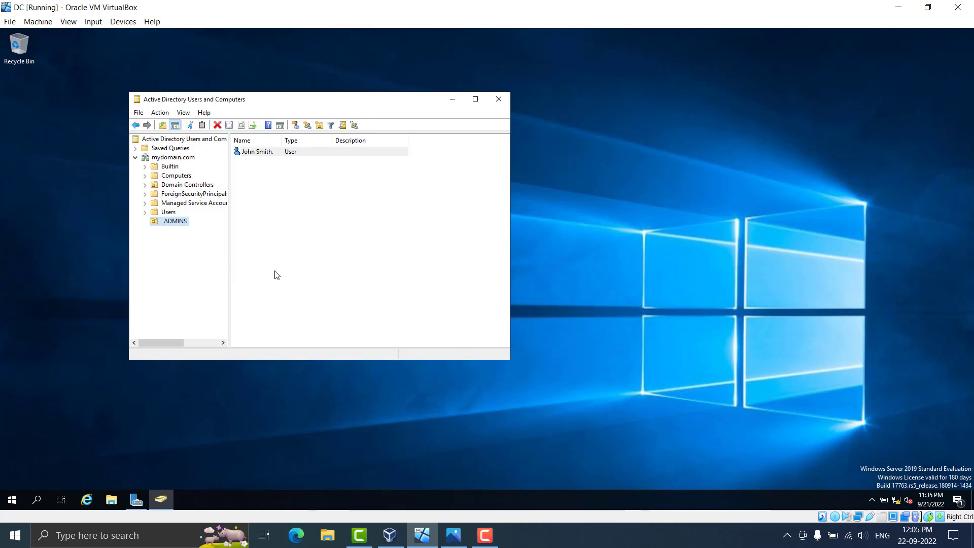
# Open the new user's Properties, Member Of tab, and begin adding a group
pyautogui.moveTo(322, 201); pyautogui.dragTo(223, 131)
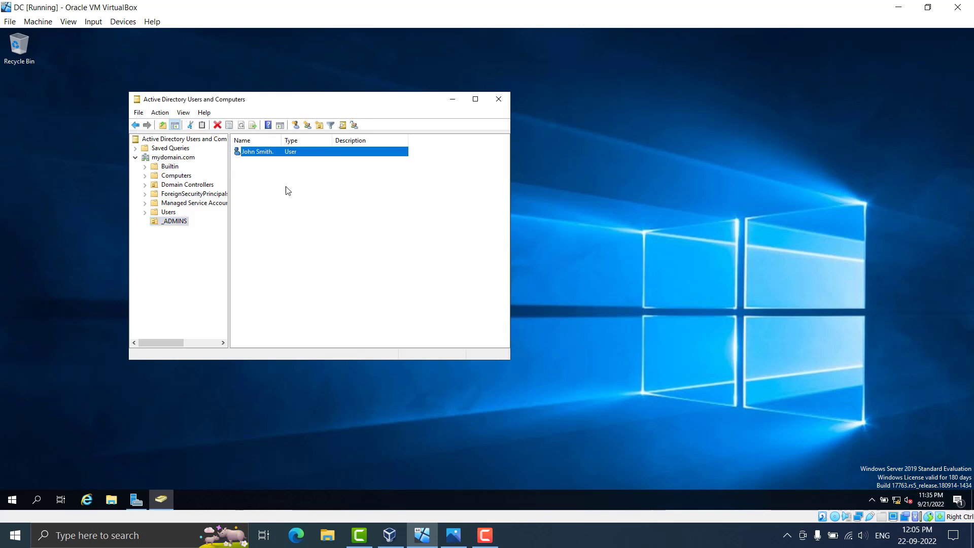
pyautogui.click(277, 174)
pyautogui.click(266, 154)
pyautogui.rightClick(259, 152)
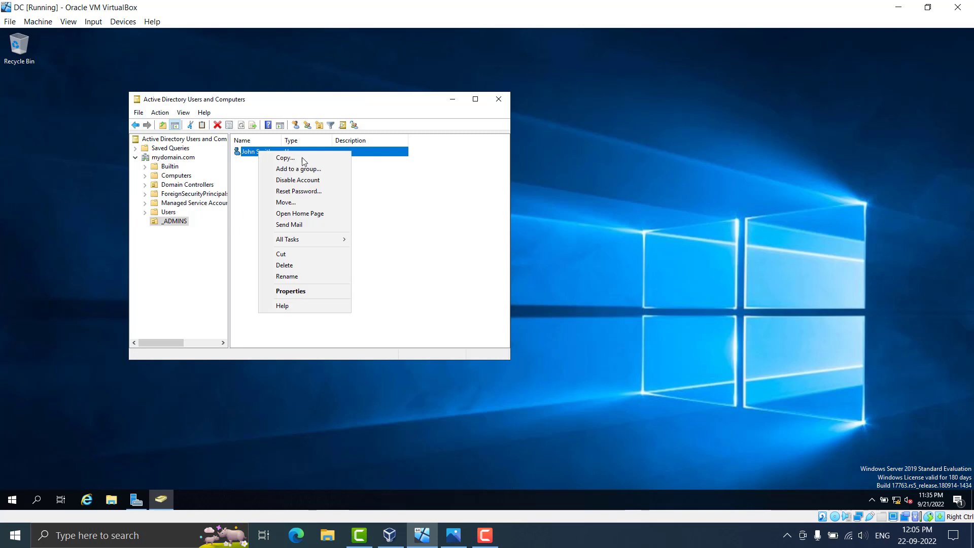
pyautogui.click(314, 292)
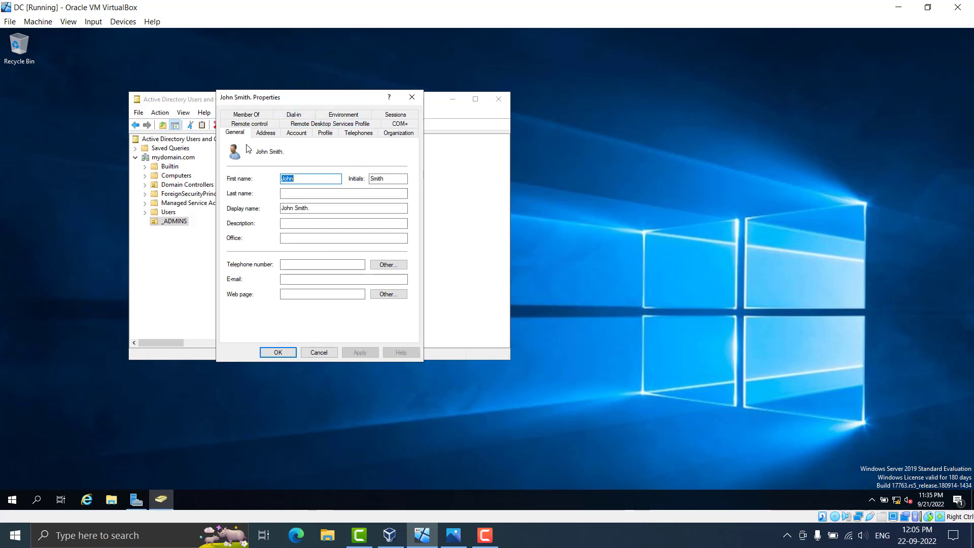
pyautogui.click(248, 114)
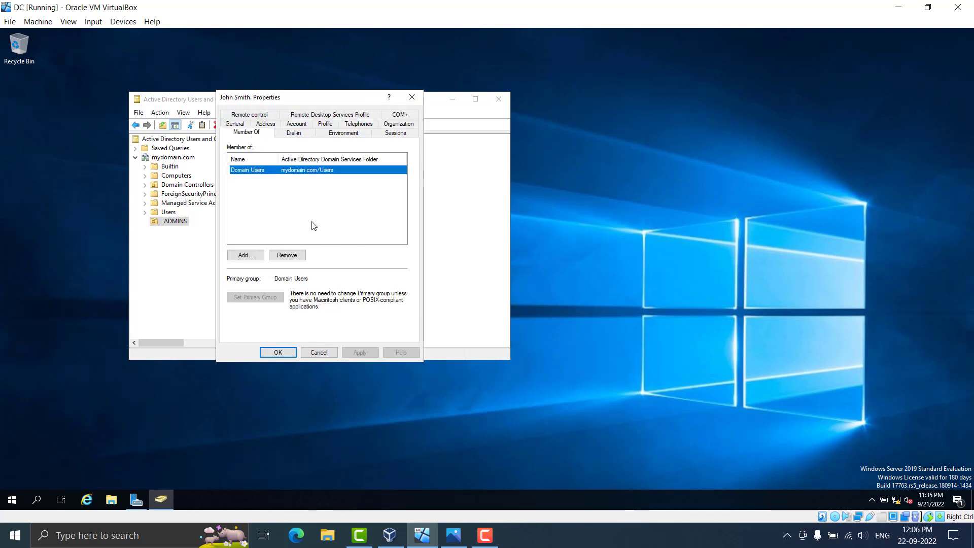
pyautogui.click(244, 257)
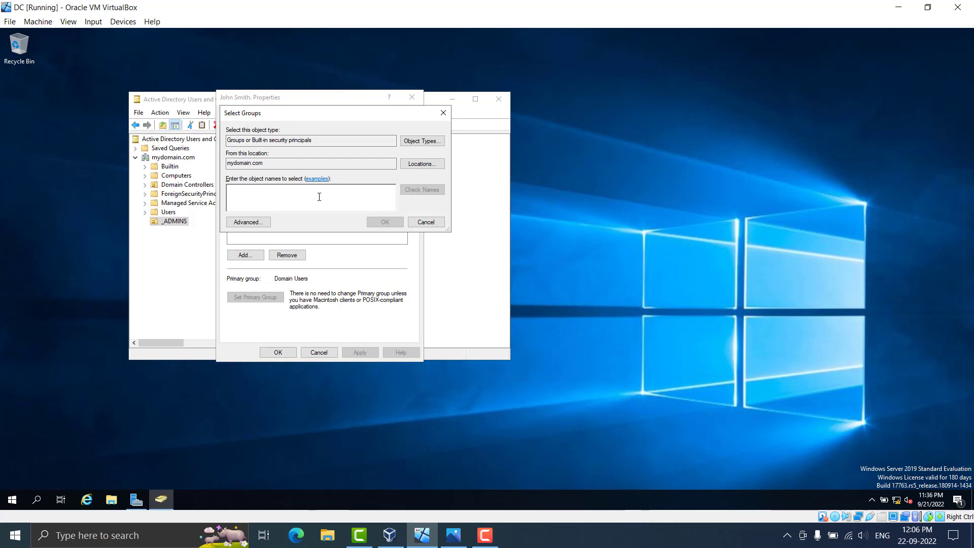
# Add the Administrators group to the user, save, and close Active Directory Users and Computers
pyautogui.write('Admi')
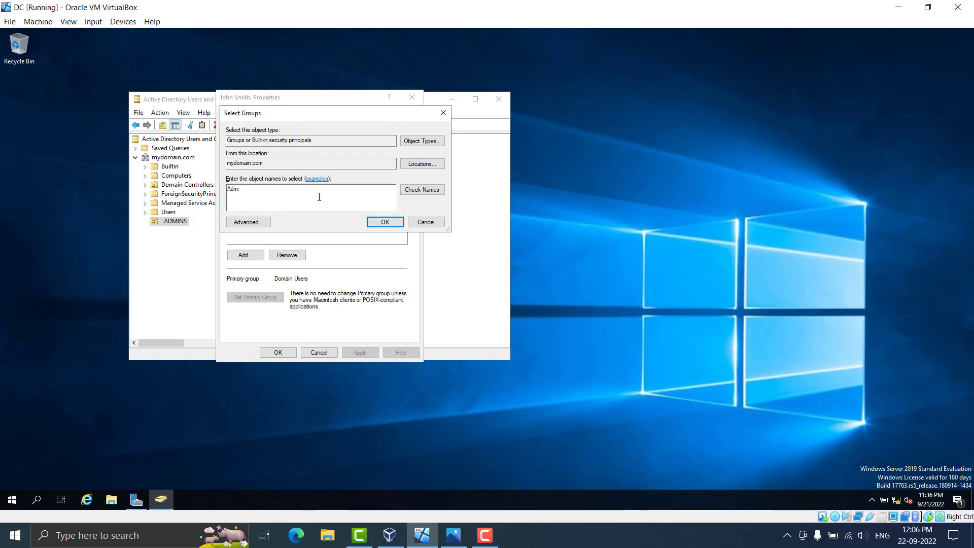
pyautogui.write('nistrators')
pyautogui.click(429, 193)
pyautogui.moveTo(282, 198); pyautogui.dragTo(232, 207)
pyautogui.click(298, 204)
pyautogui.moveTo(277, 204); pyautogui.dragTo(237, 207)
pyautogui.click(261, 197)
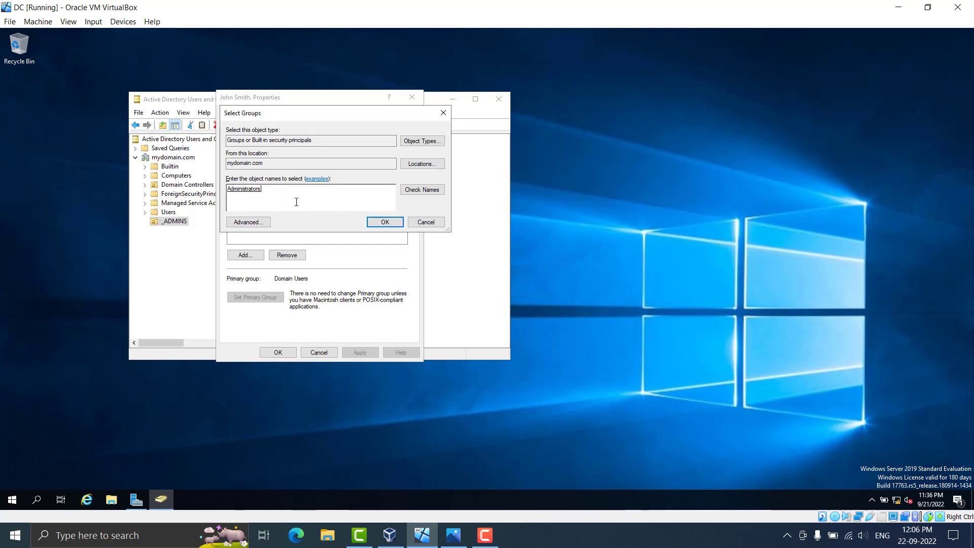
pyautogui.click(381, 223)
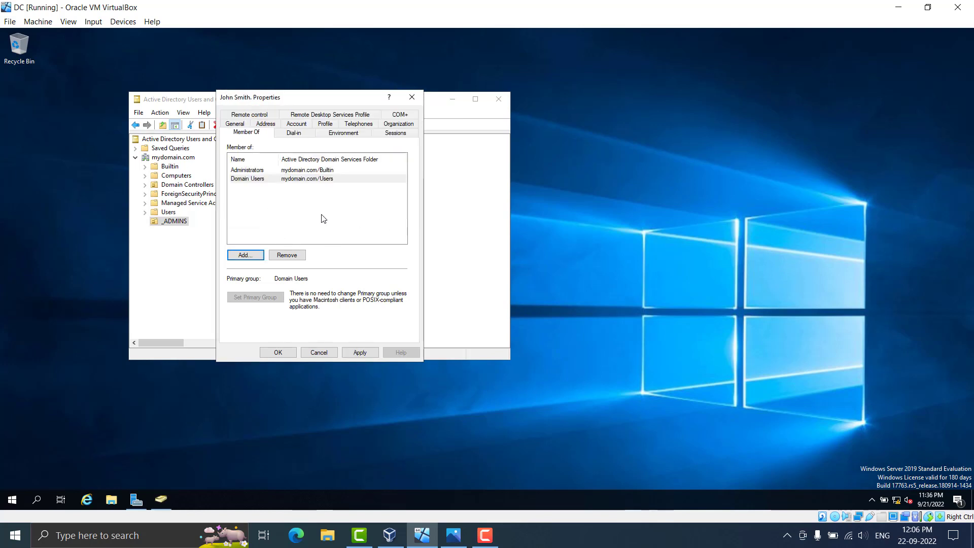
pyautogui.click(268, 354)
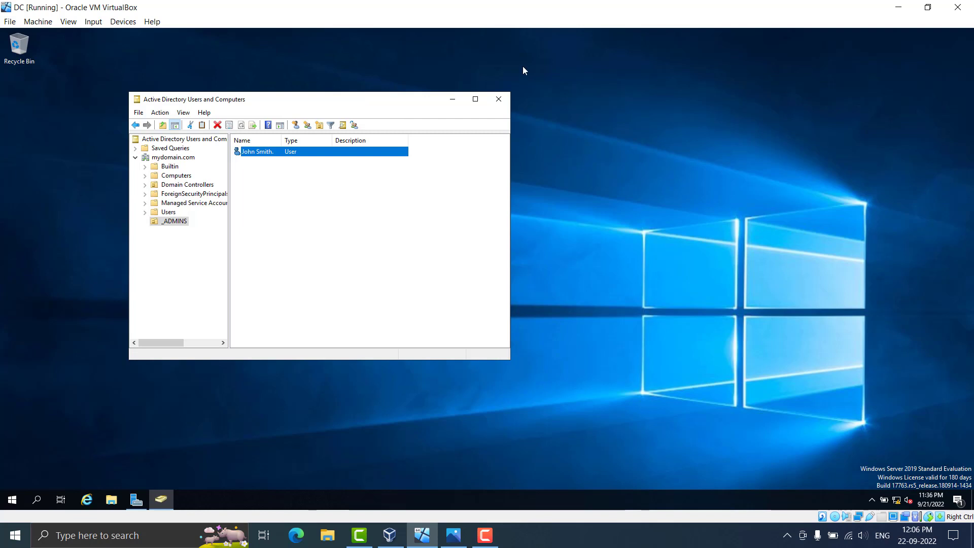
pyautogui.click(495, 103)
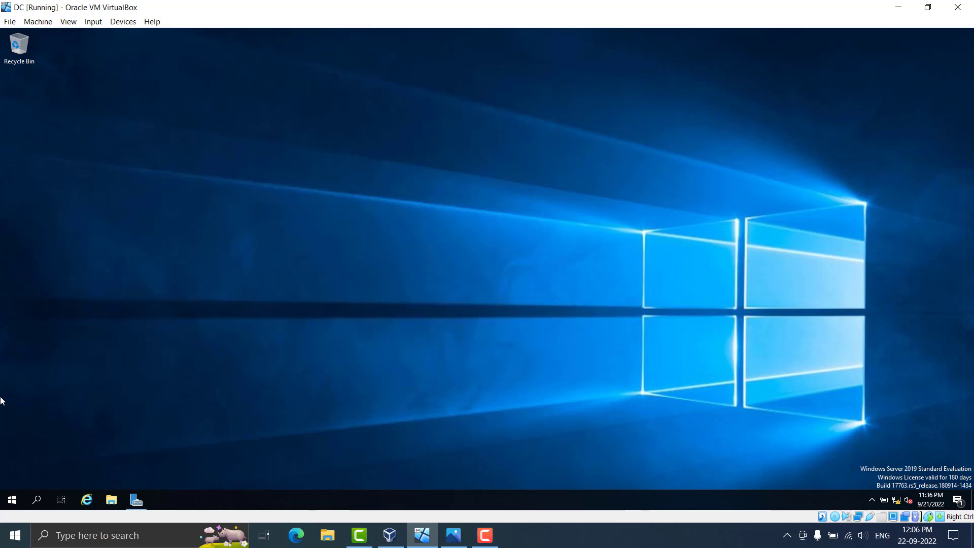
# Sign out of the Administrator account from the Start menu
pyautogui.click(15, 495)
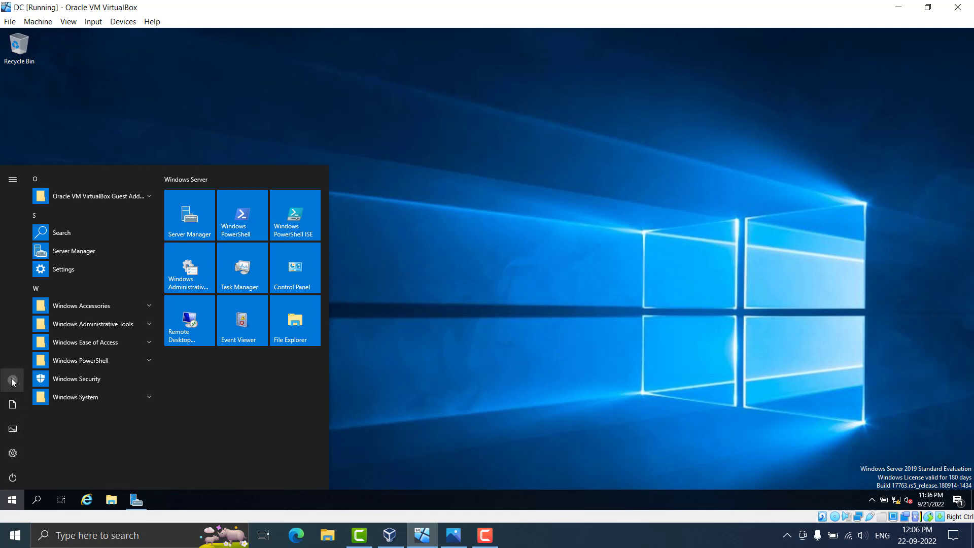
pyautogui.click(12, 383)
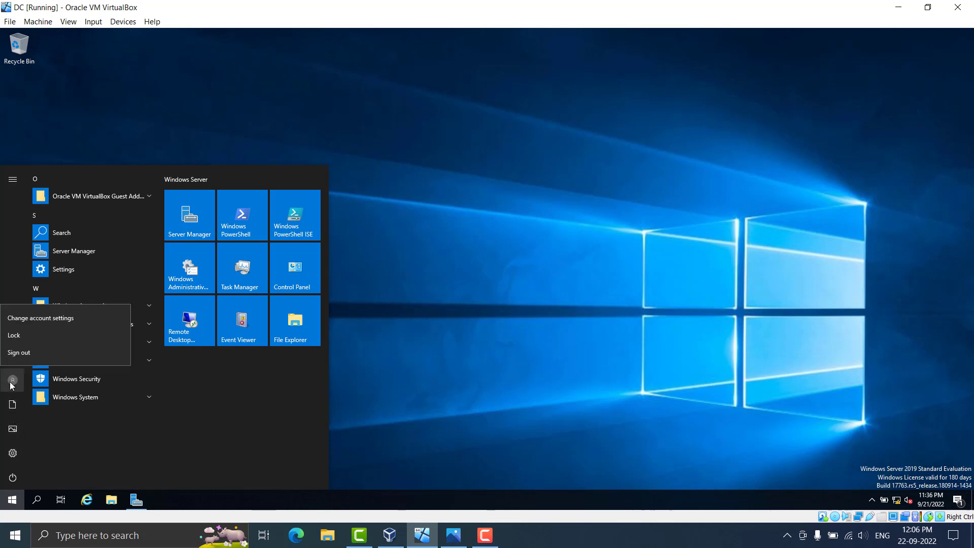
pyautogui.click(34, 354)
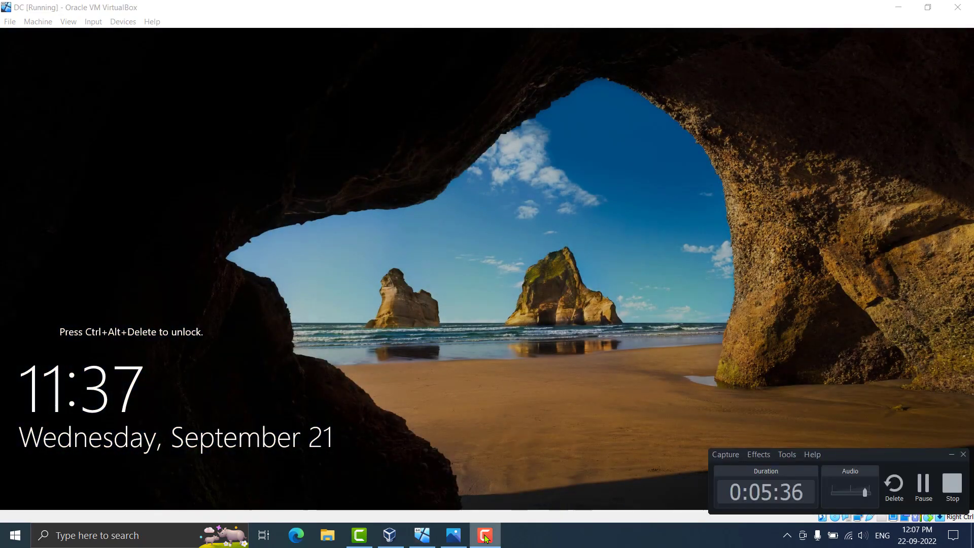
pyautogui.click(484, 536)
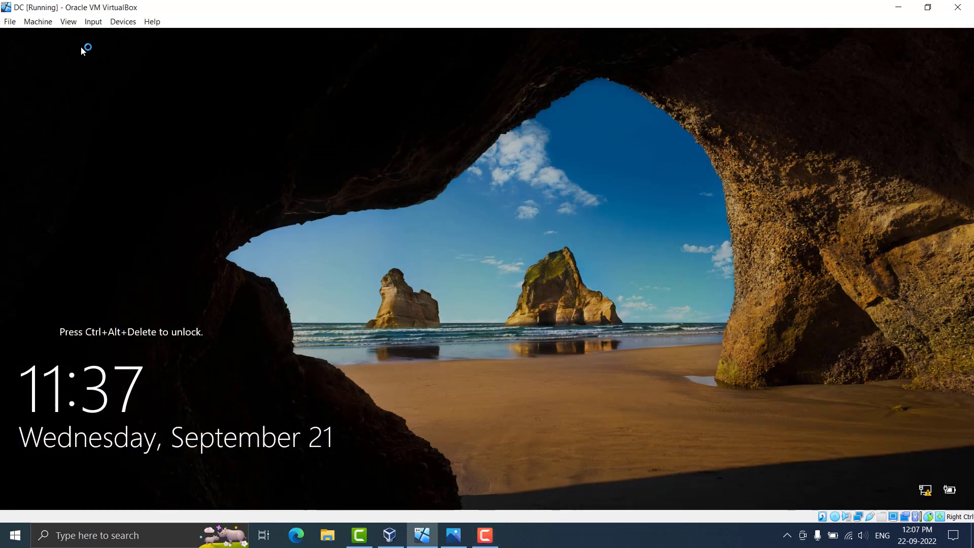
# Send Ctrl+Alt+Del and sign in via Other user with the new admin account's credentials
pyautogui.click(93, 21)
pyautogui.moveTo(96, 37)
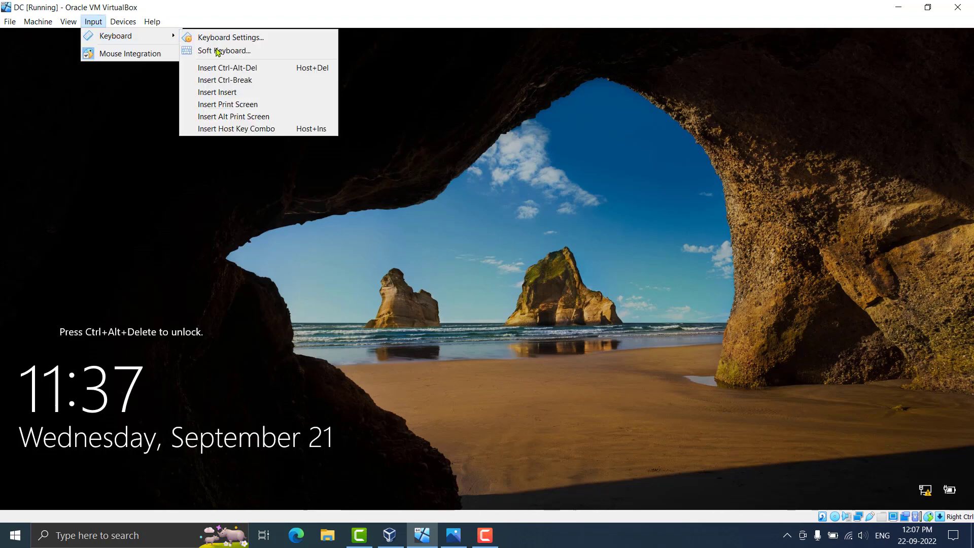
pyautogui.click(264, 69)
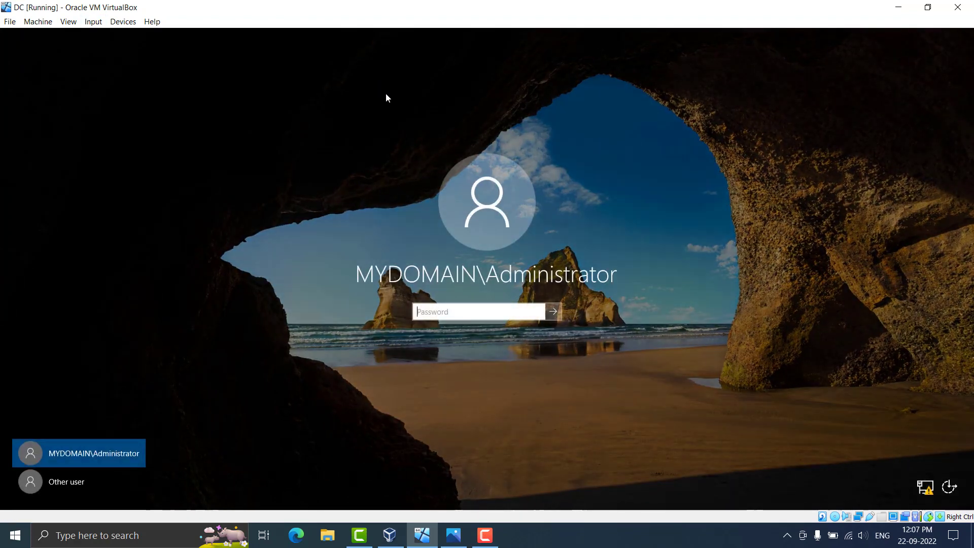
pyautogui.click(68, 484)
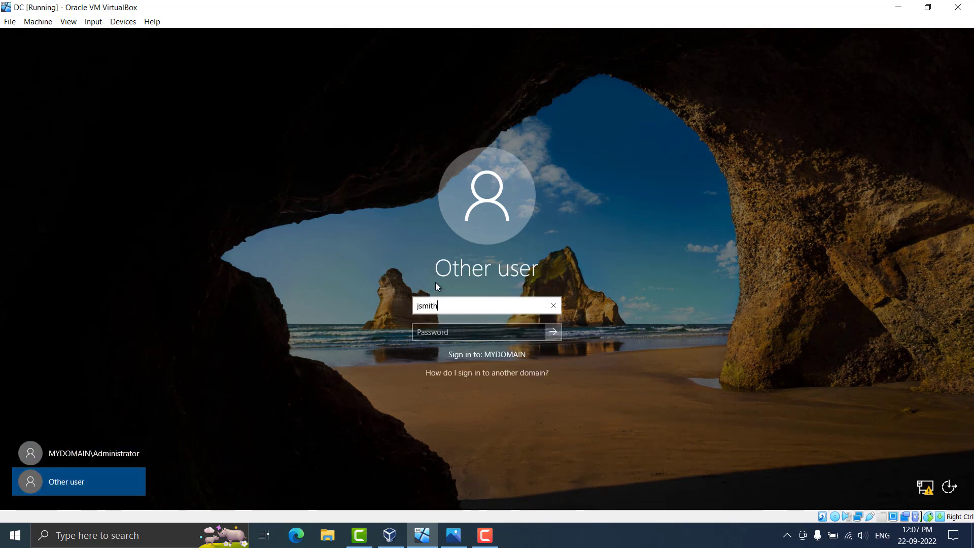
pyautogui.click(474, 331)
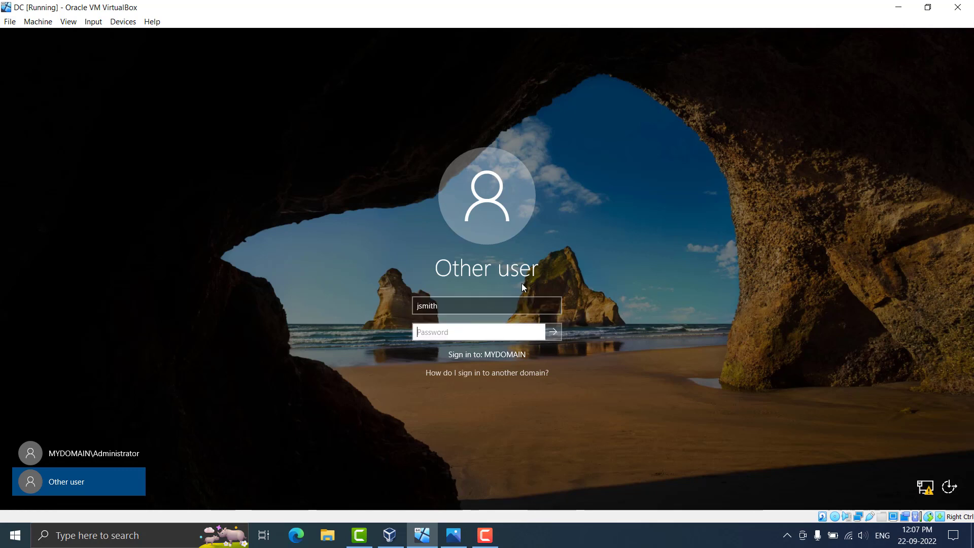
pyautogui.write('********')
pyautogui.click(558, 314)
pyautogui.press('Return')
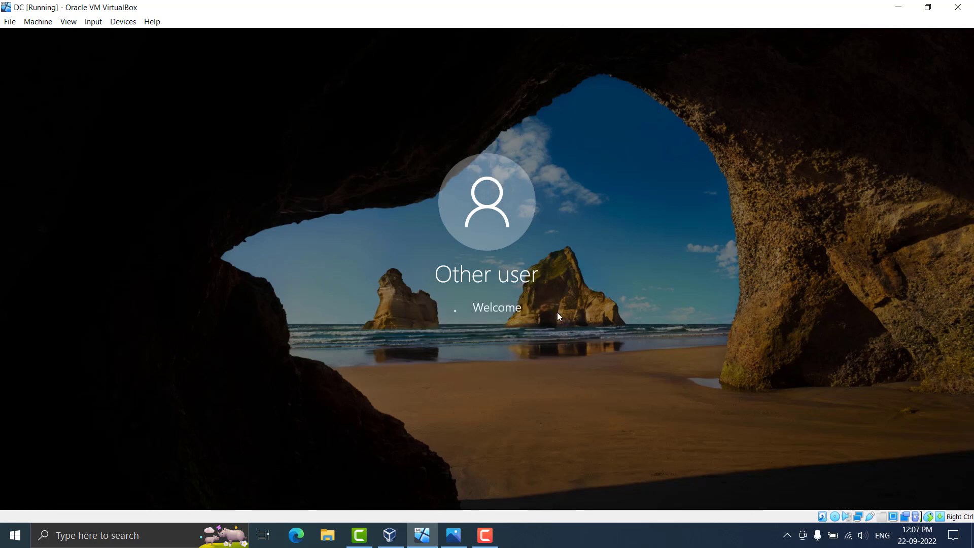
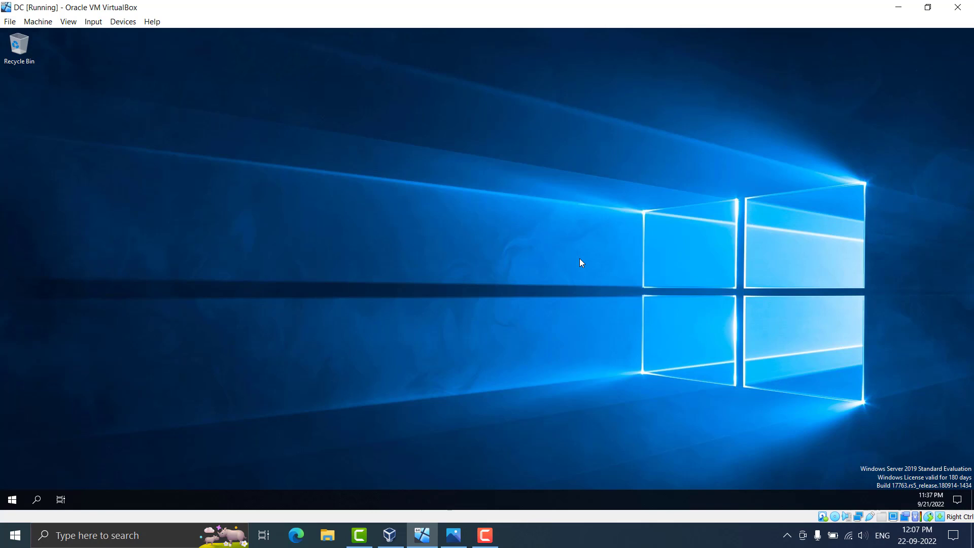
# Resume the DC VM and dismiss the Windows Admin Center suggestion in Server Manager
pyautogui.click(488, 536)
pyautogui.click(923, 488)
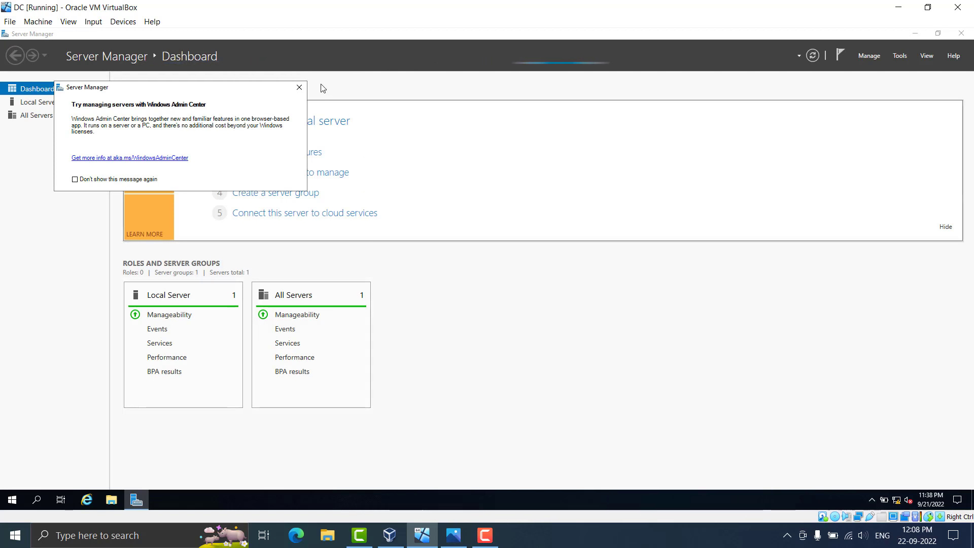
pyautogui.click(299, 88)
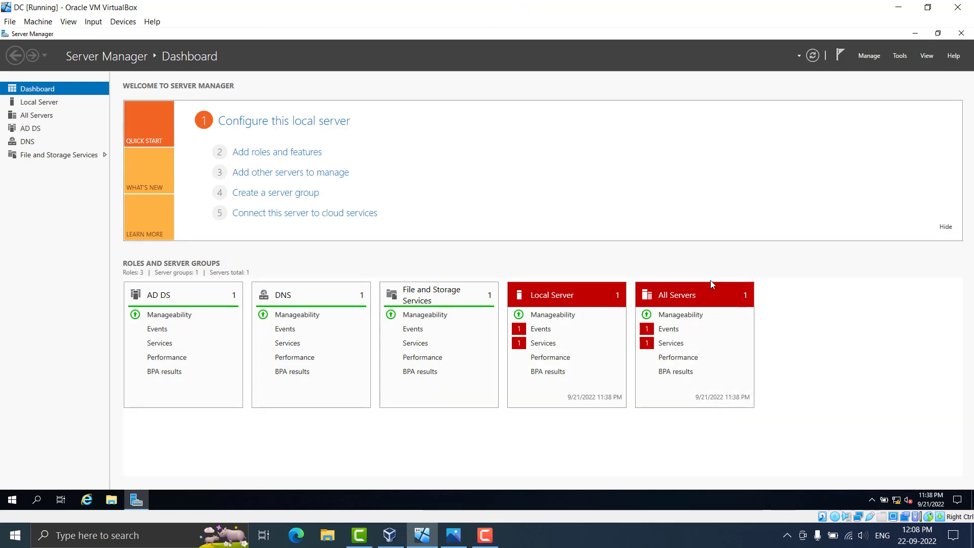
# Start Add Roles and Features for this server and select the Remote Access role
pyautogui.click(867, 59)
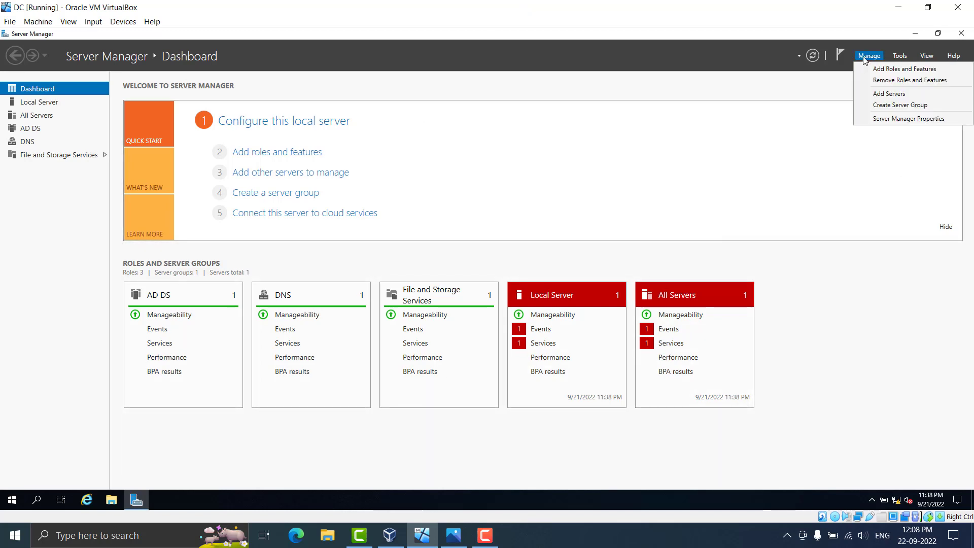
pyautogui.click(869, 69)
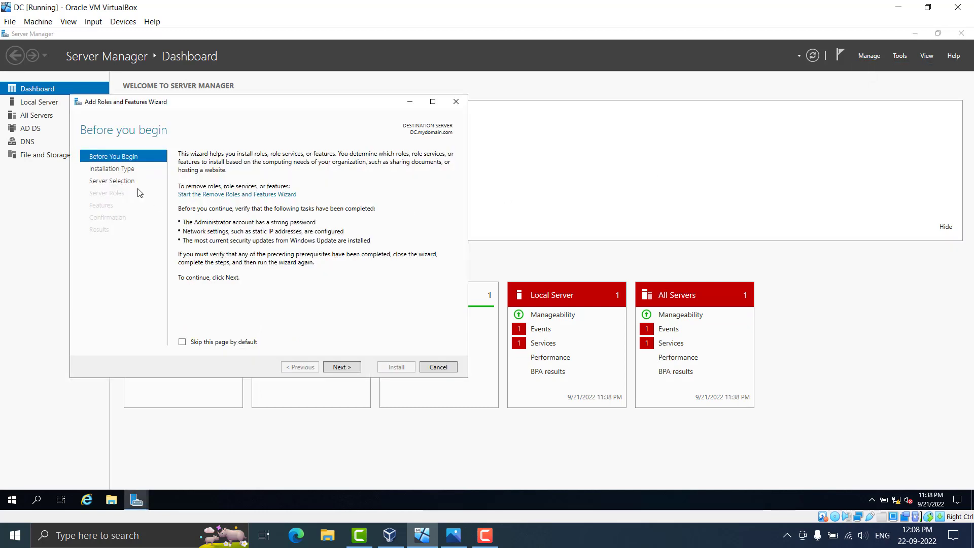
pyautogui.click(337, 368)
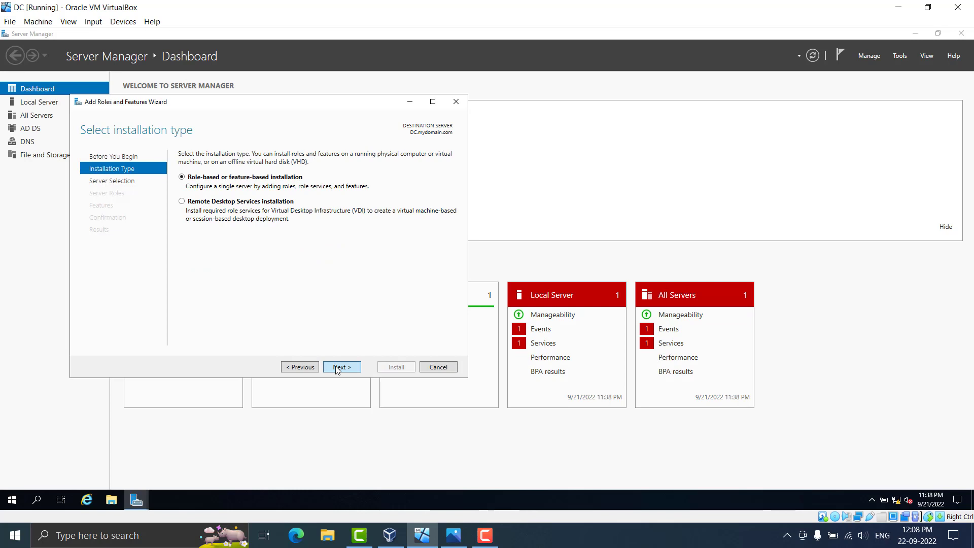
pyautogui.click(337, 368)
pyautogui.click(337, 368)
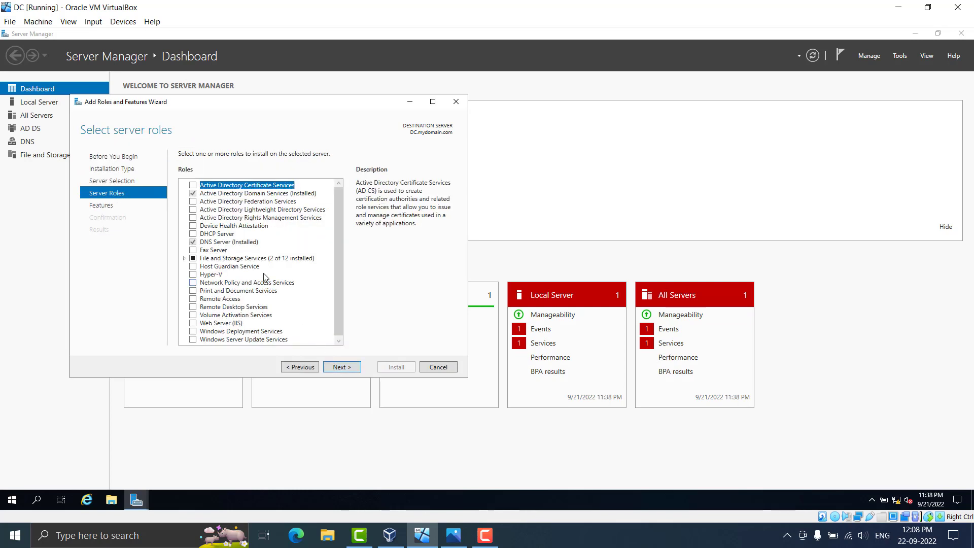
pyautogui.click(193, 300)
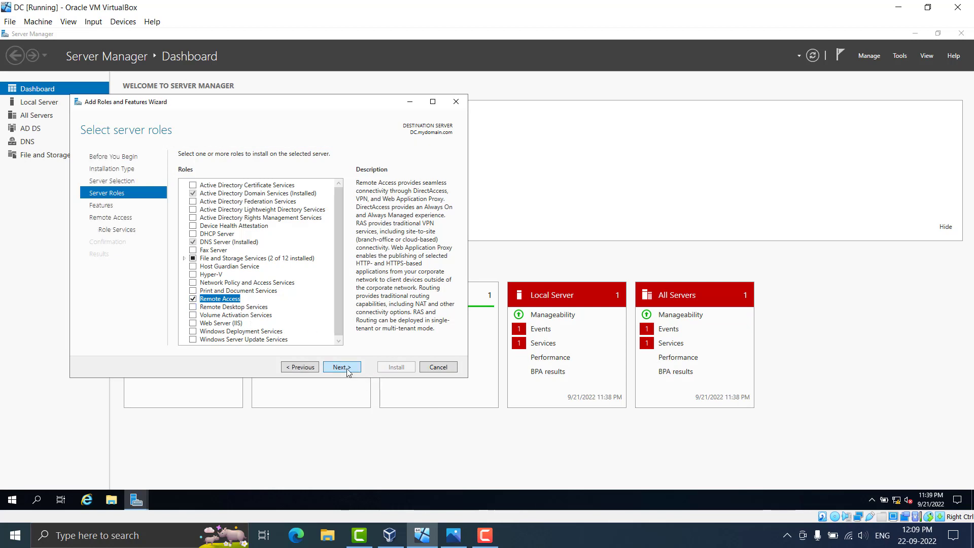
pyautogui.click(348, 369)
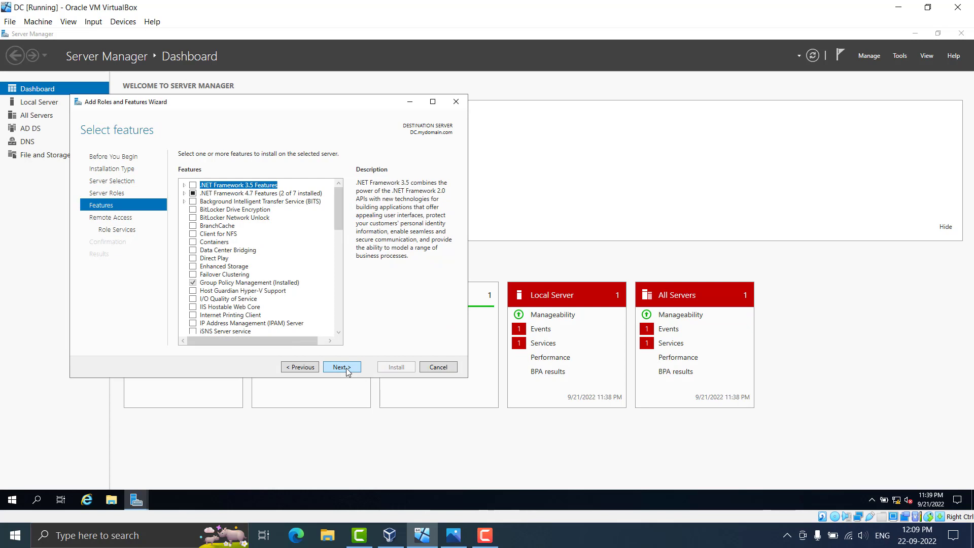
pyautogui.click(349, 371)
pyautogui.click(348, 371)
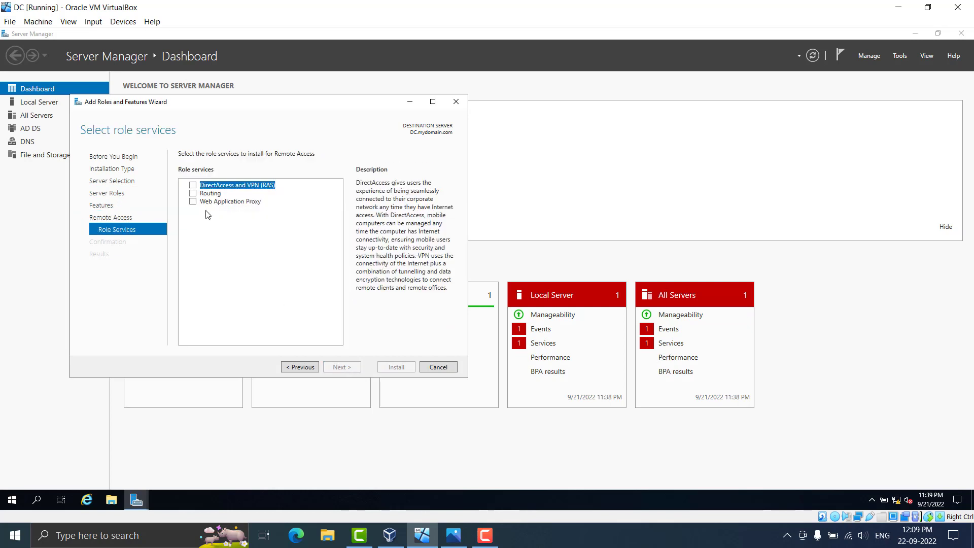
# Add the Routing role service with its required features, keep default IIS services, and install
pyautogui.click(193, 194)
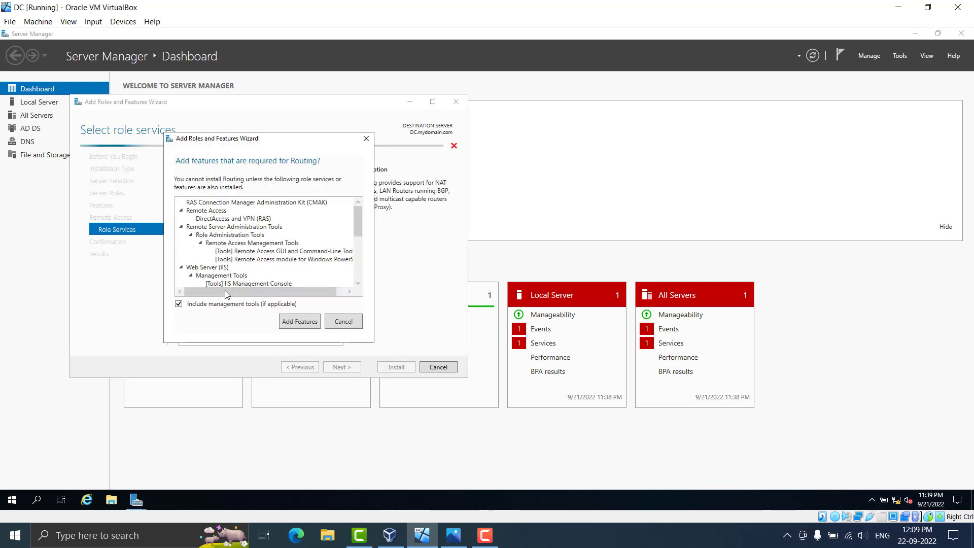
pyautogui.click(299, 322)
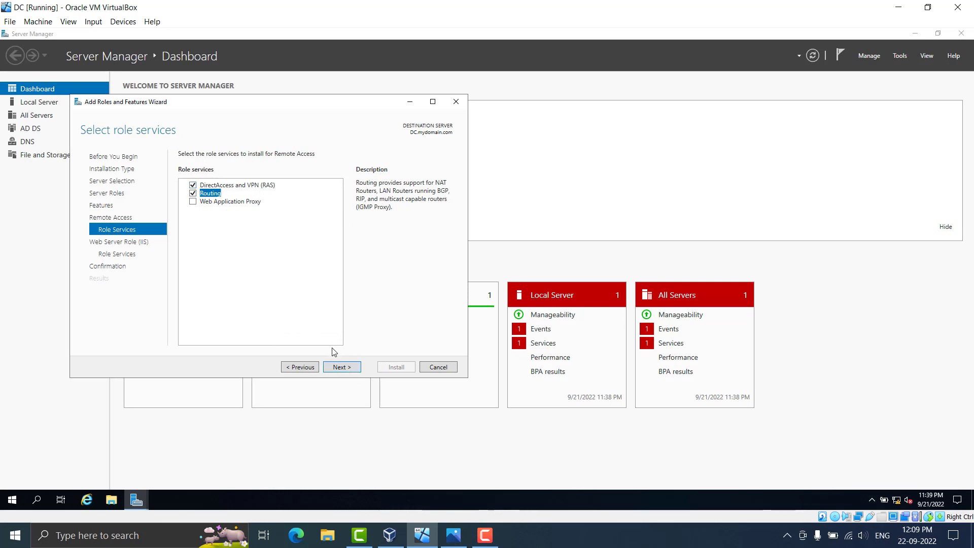
pyautogui.click(340, 368)
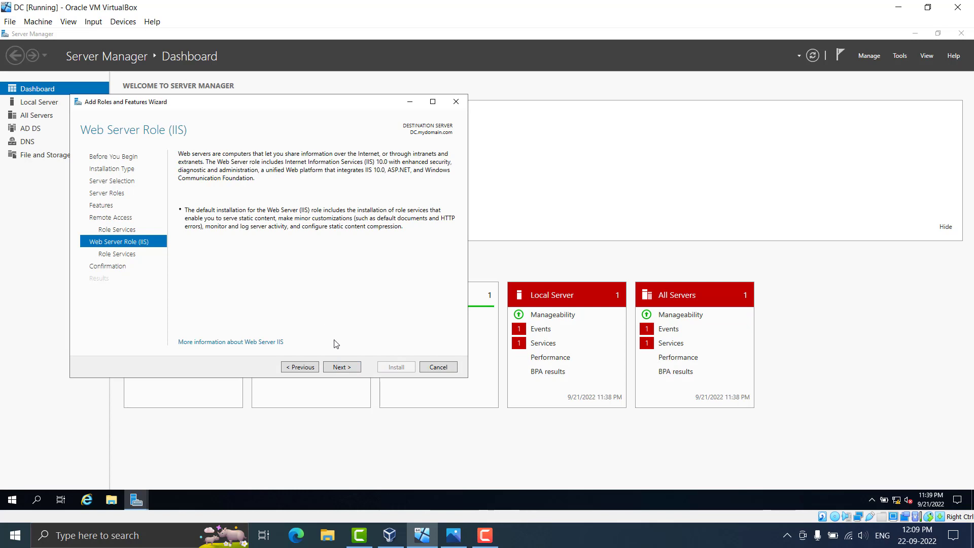
pyautogui.click(343, 372)
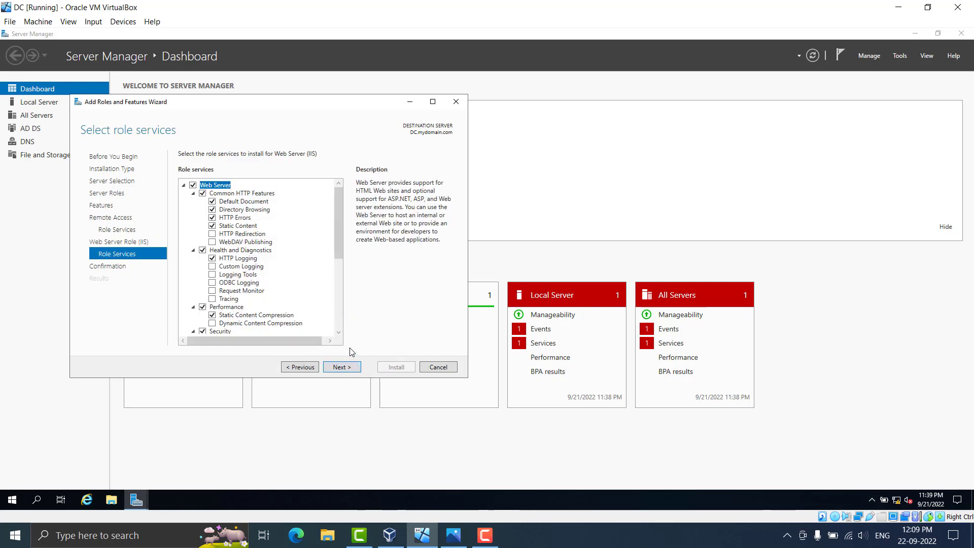
pyautogui.click(350, 368)
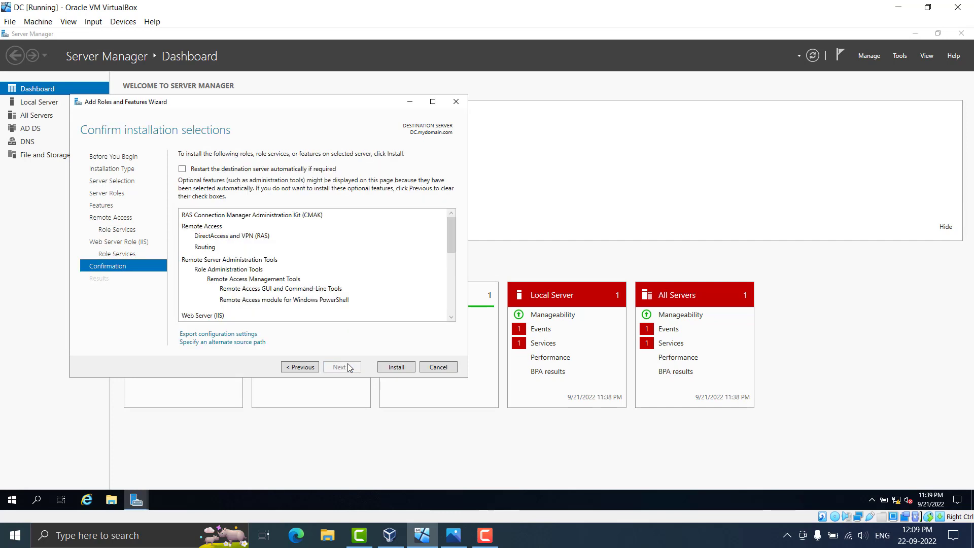
pyautogui.click(393, 369)
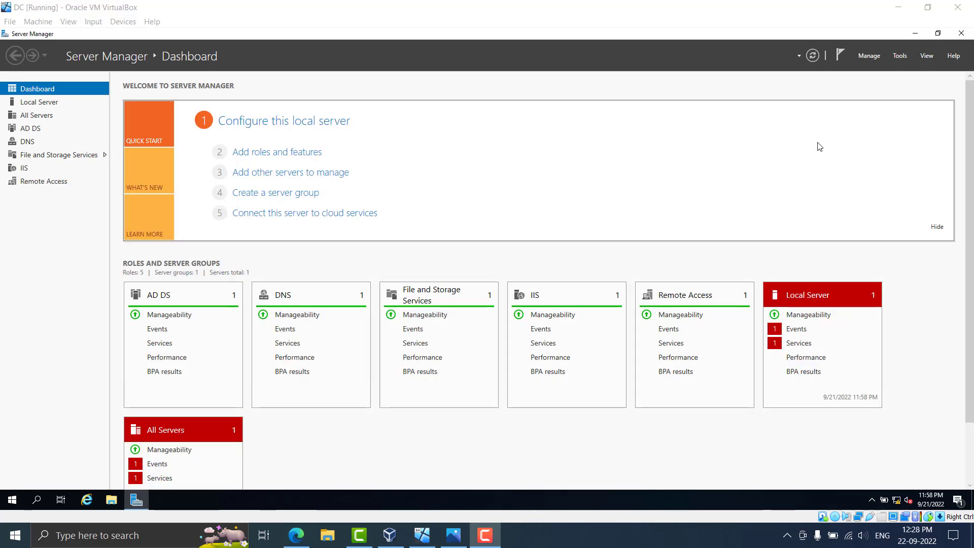
# Launch Routing and Remote Access from Tools and right-click DC (local)
pyautogui.click(899, 56)
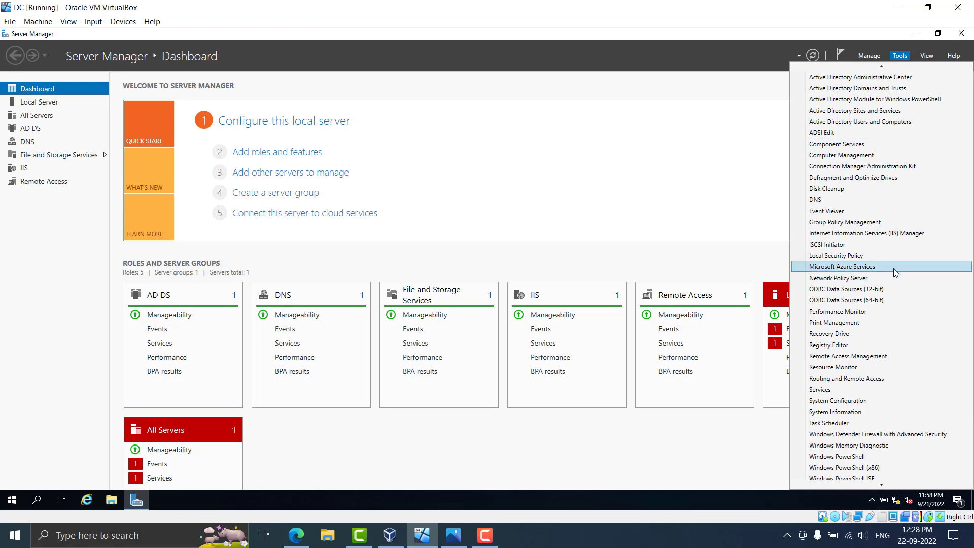
pyautogui.click(889, 381)
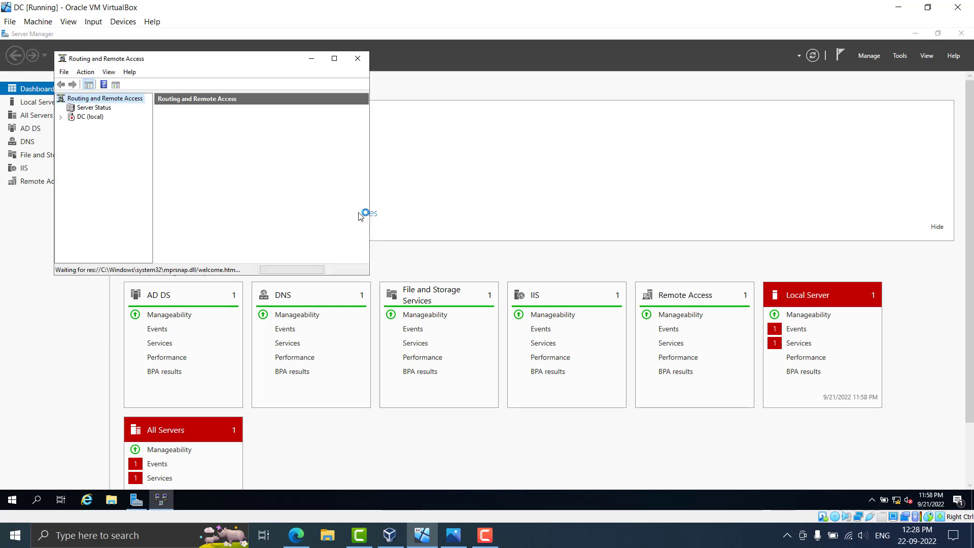
pyautogui.click(84, 117)
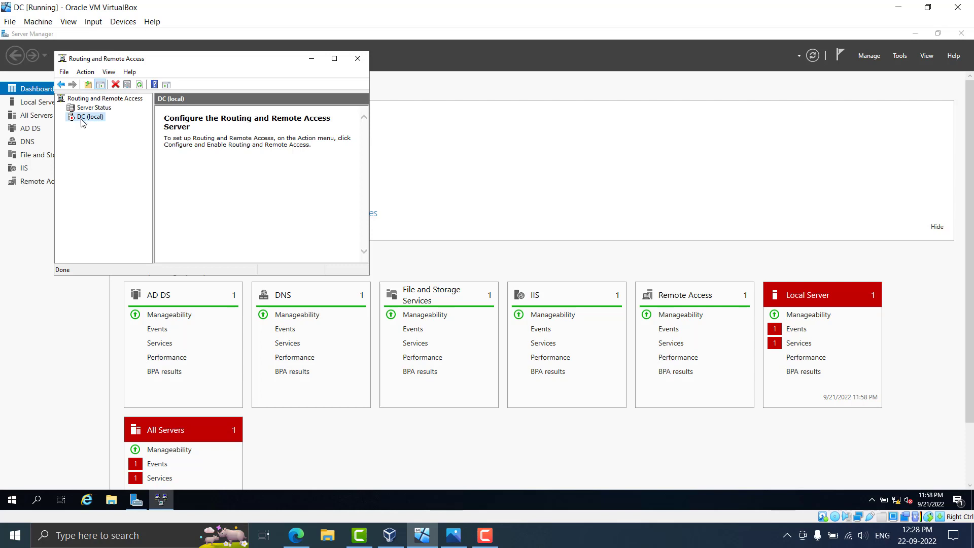
pyautogui.rightClick(80, 120)
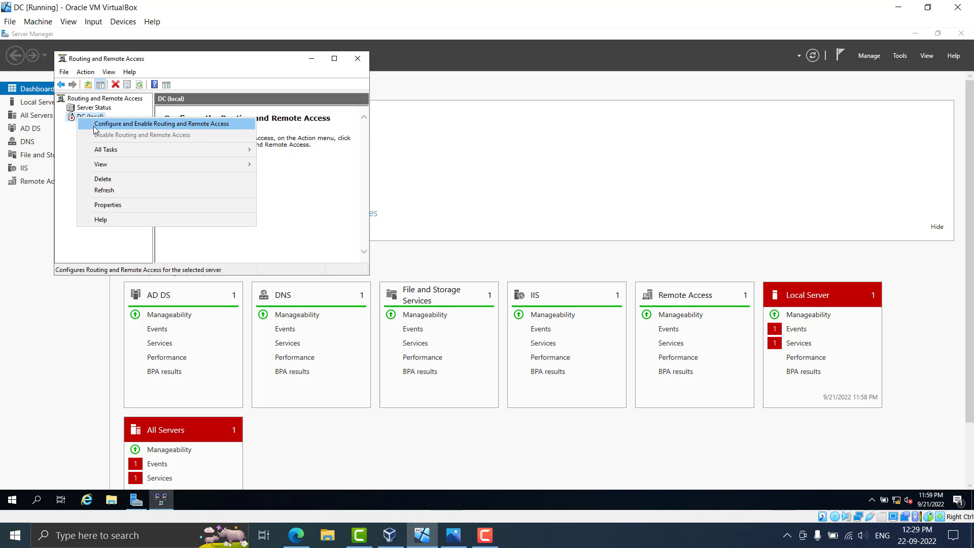
pyautogui.click(127, 124)
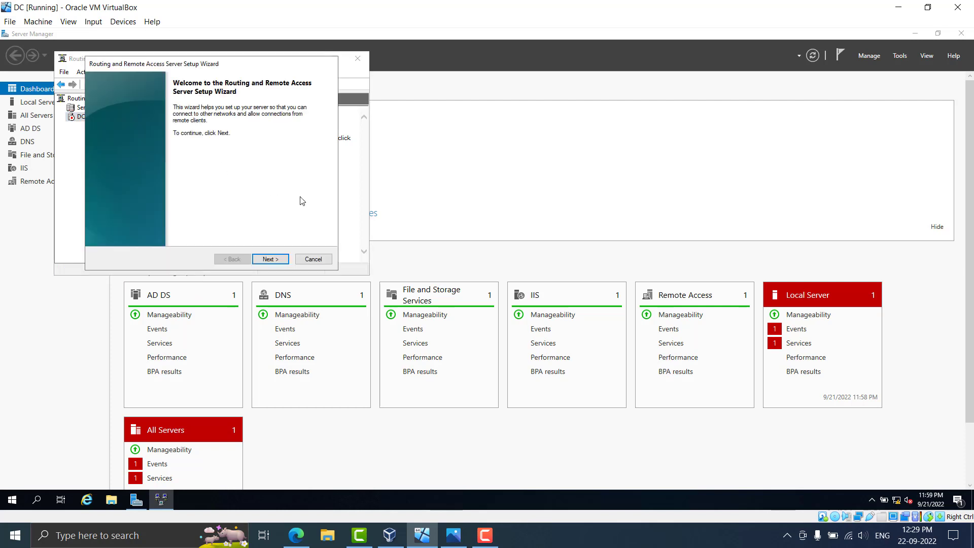
pyautogui.click(270, 259)
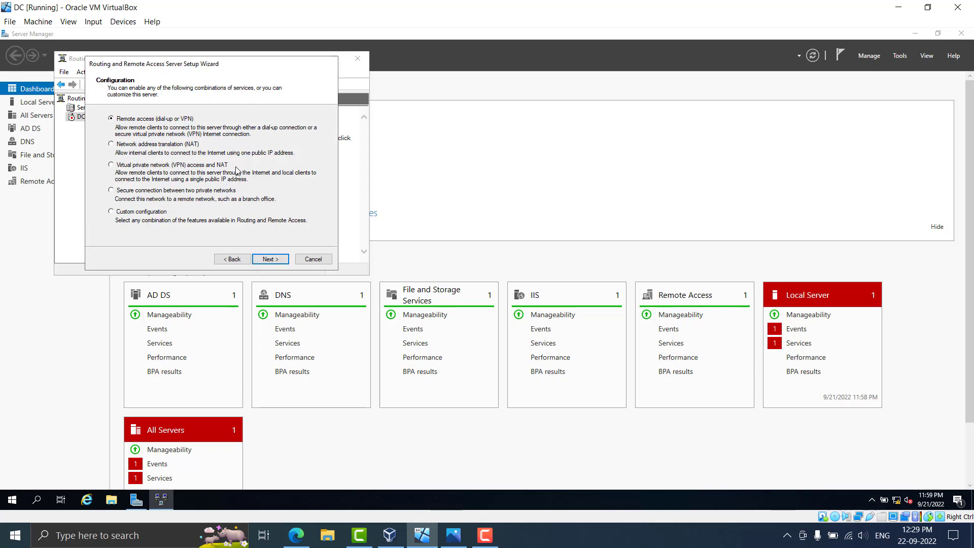
pyautogui.click(163, 146)
pyautogui.click(270, 260)
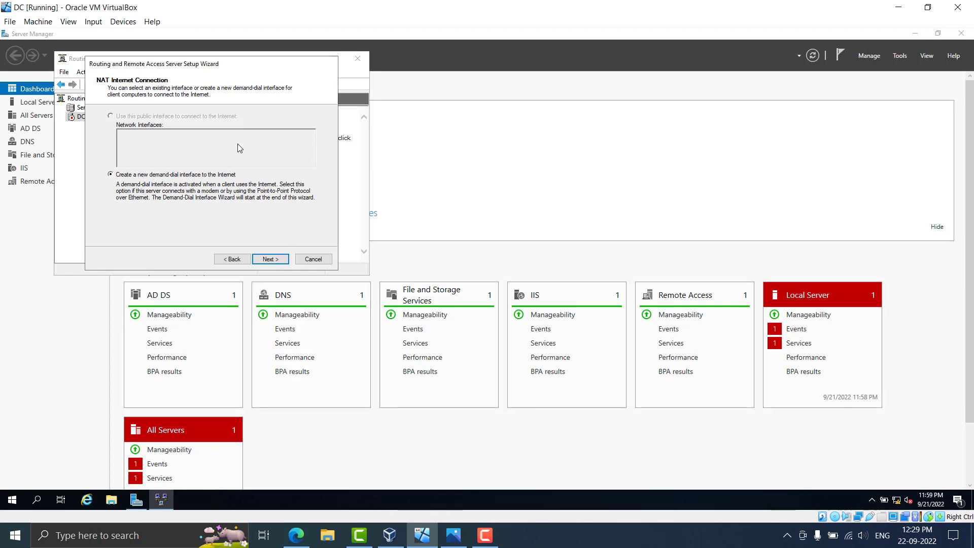
pyautogui.click(312, 259)
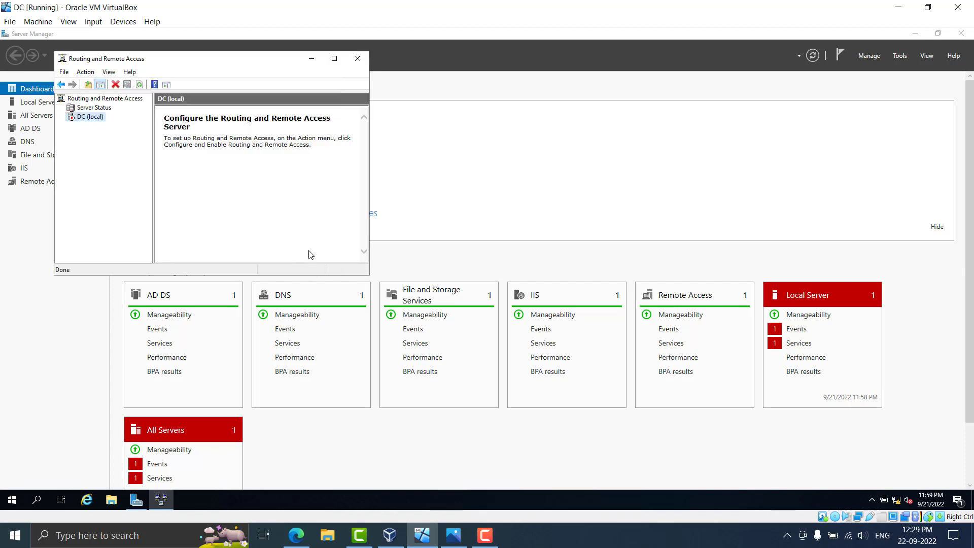
# Reopen the Routing and Remote Access console and start Configure and Enable on DC (local)
pyautogui.click(358, 58)
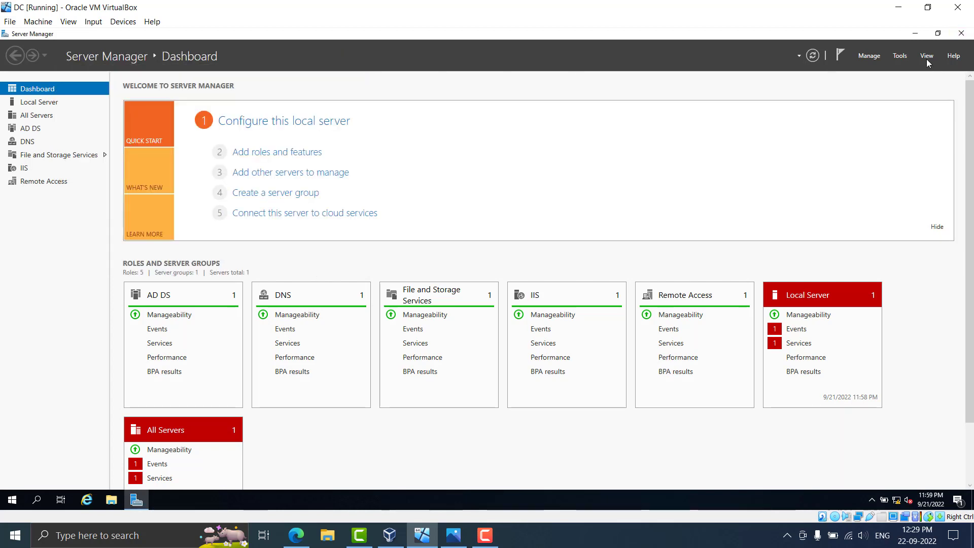
pyautogui.click(900, 56)
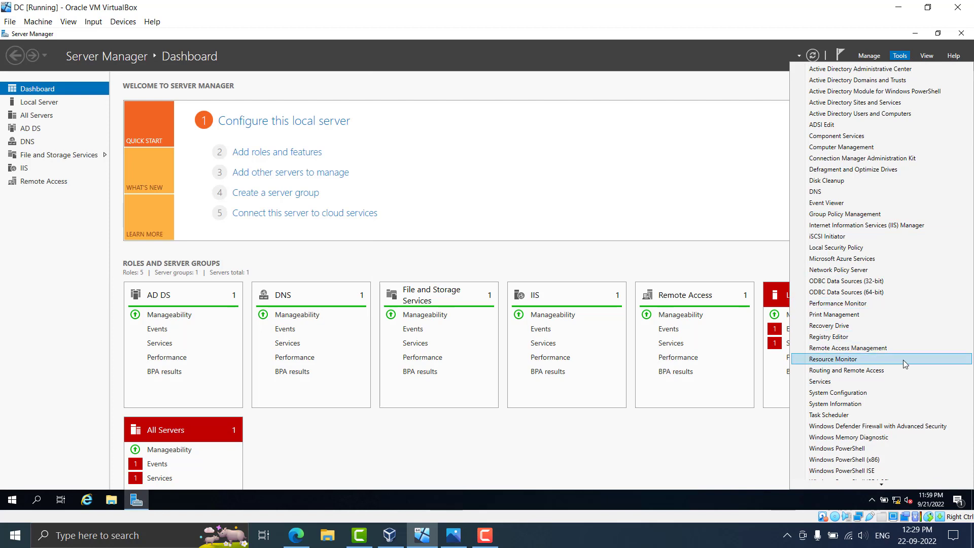
pyautogui.click(897, 370)
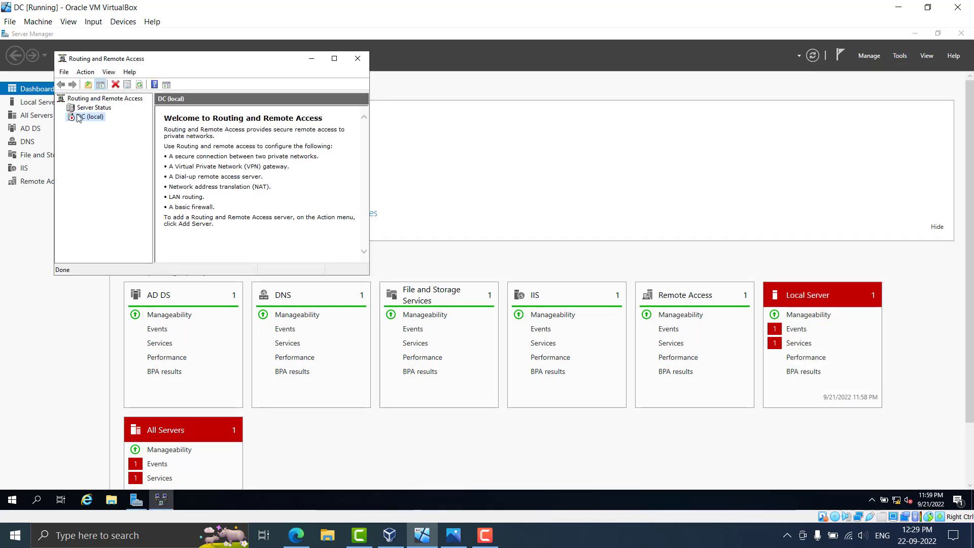
pyautogui.rightClick(79, 118)
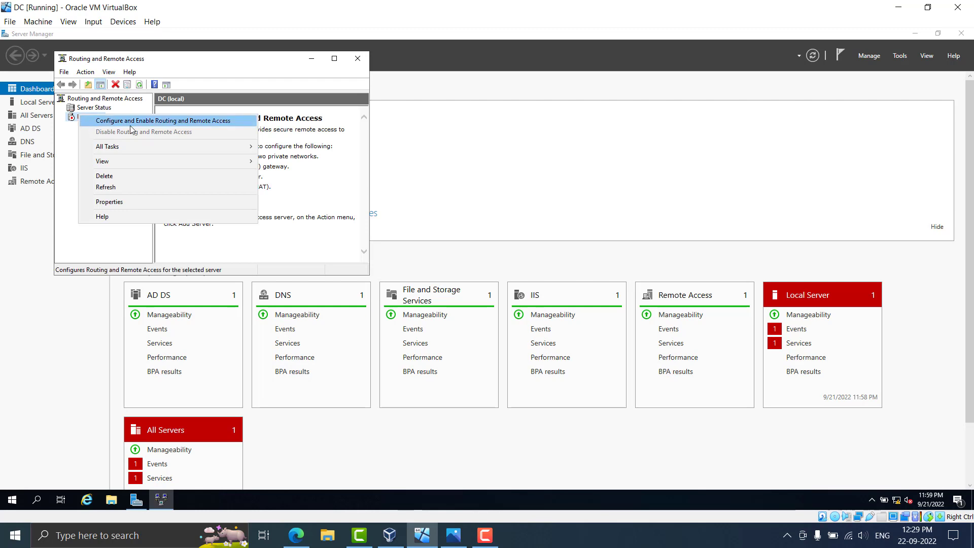
pyautogui.click(172, 123)
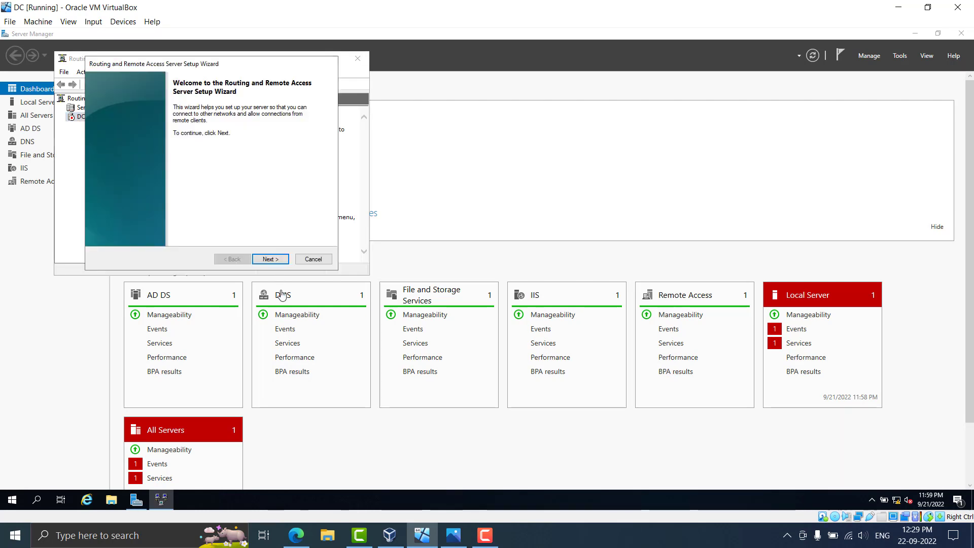
# Choose NAT with INTERNET as the public interface and complete the setup wizard
pyautogui.click(280, 263)
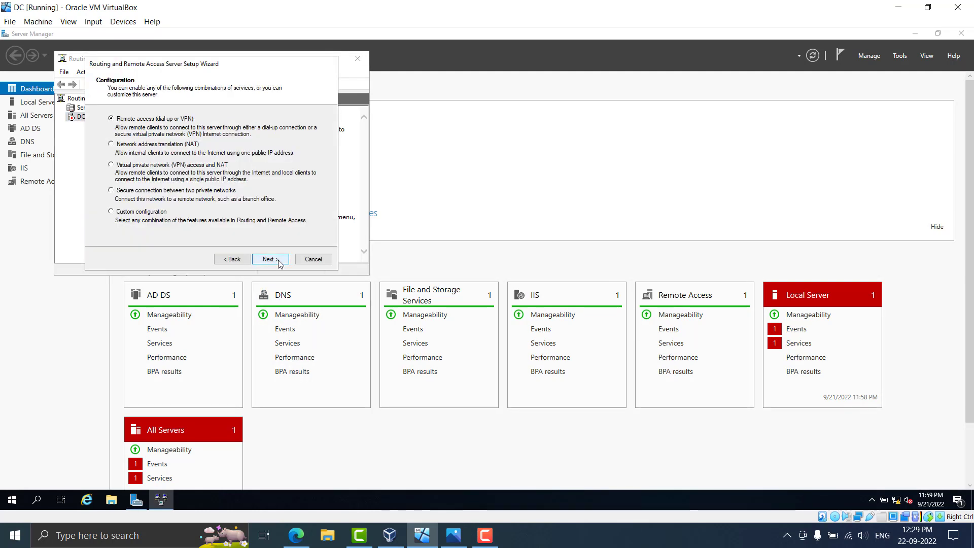
pyautogui.click(121, 146)
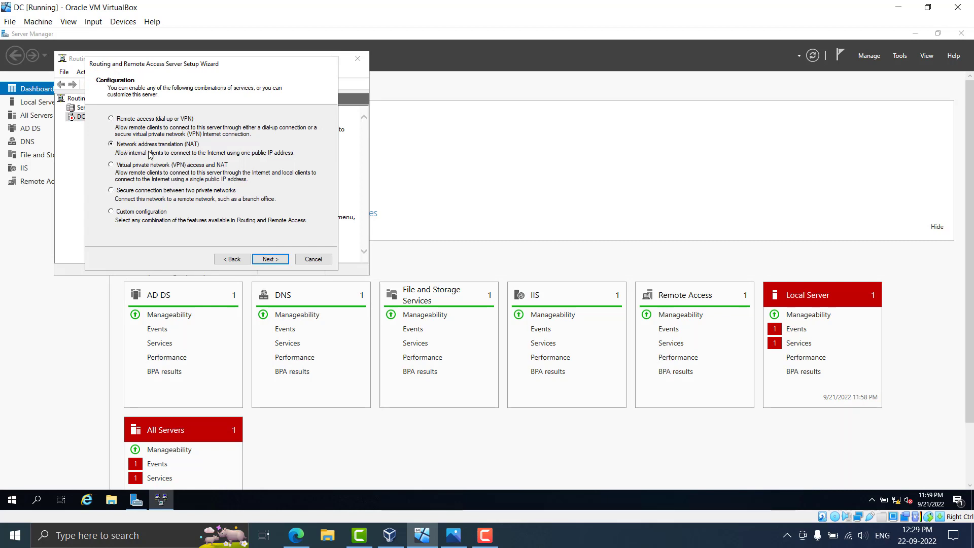
pyautogui.click(271, 260)
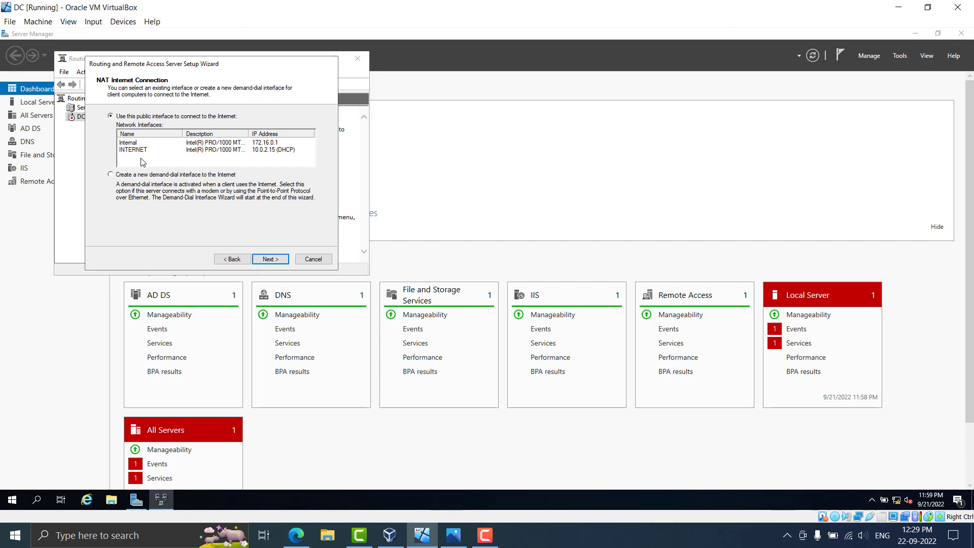
pyautogui.click(134, 144)
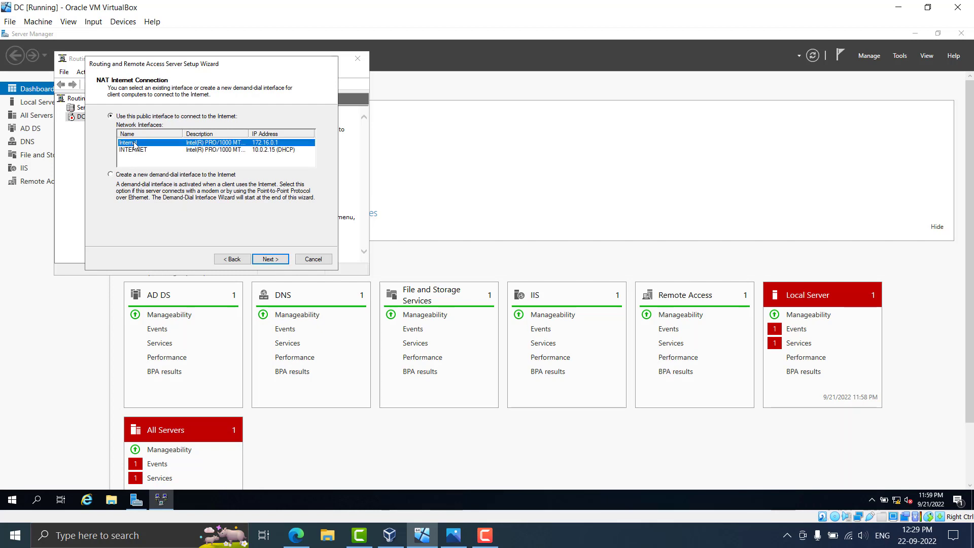
pyautogui.click(144, 150)
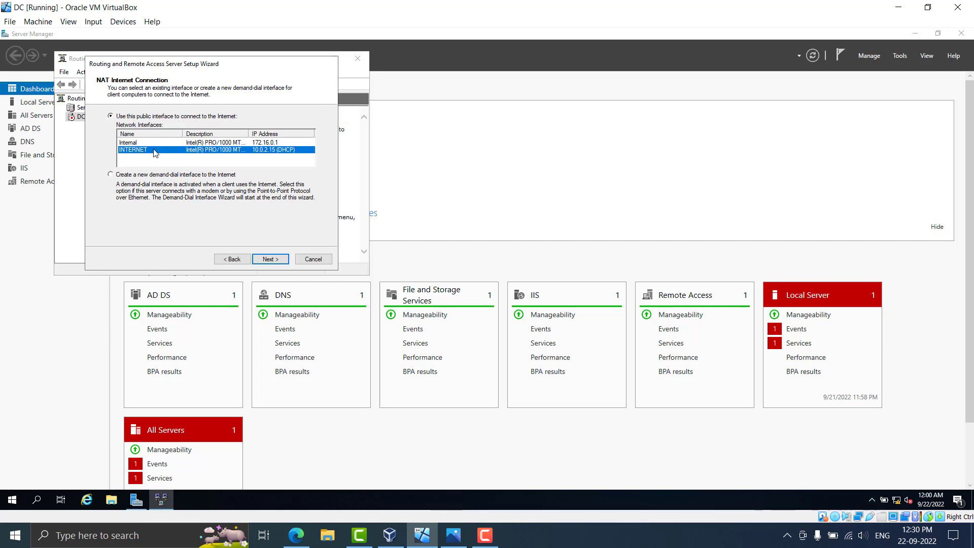
pyautogui.click(272, 260)
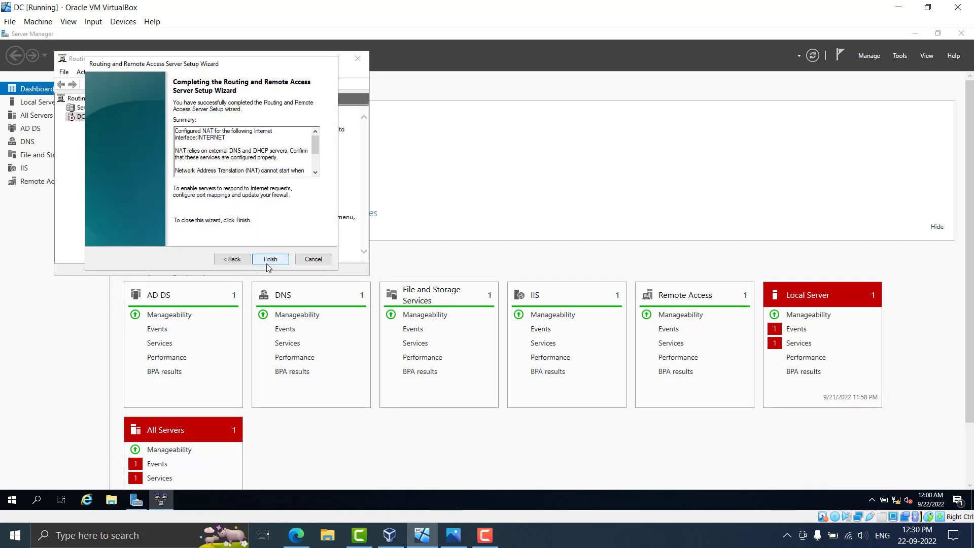
pyautogui.click(268, 262)
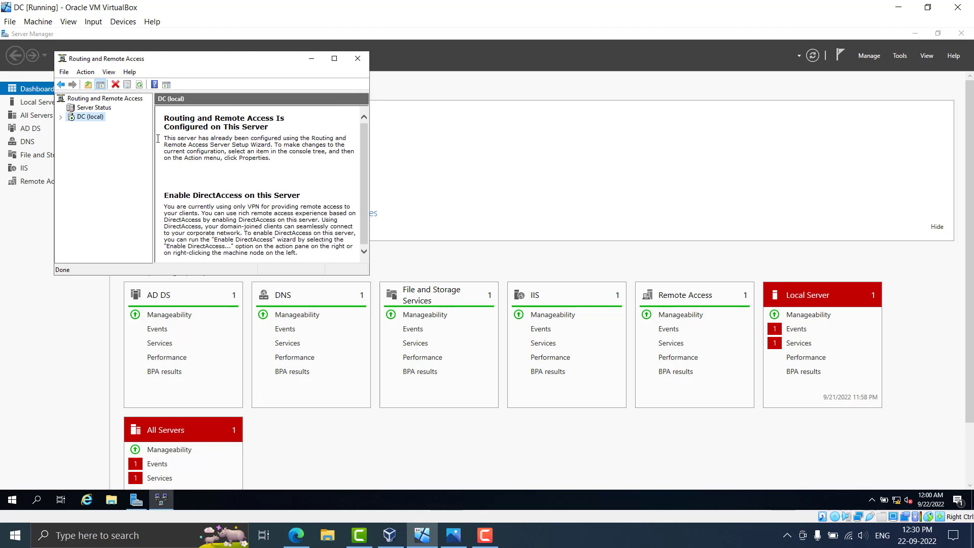
# Expand DC (local) in the console, then close Routing and Remote Access
pyautogui.doubleClick(71, 118)
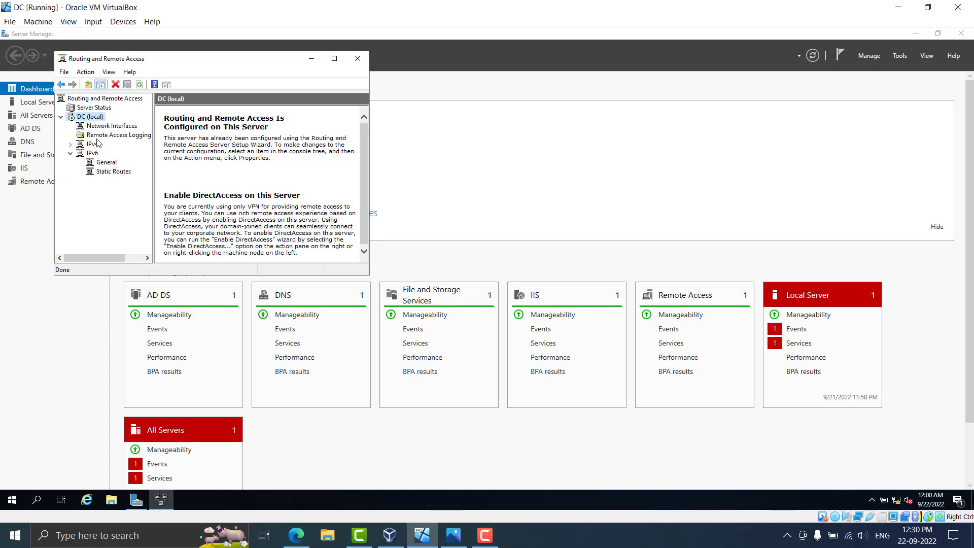
pyautogui.click(363, 63)
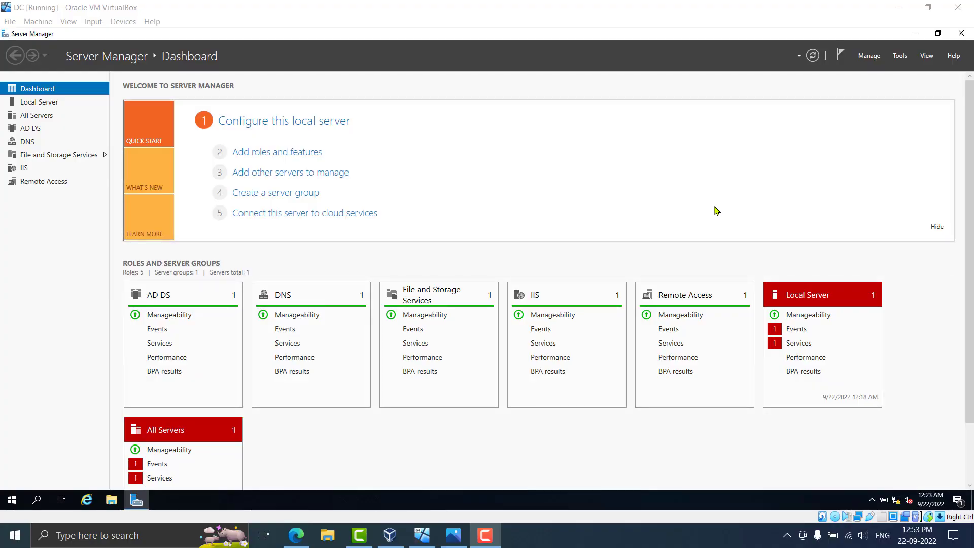
# Focus the VM window and open Server Manager's Manage menu
pyautogui.click(751, 9)
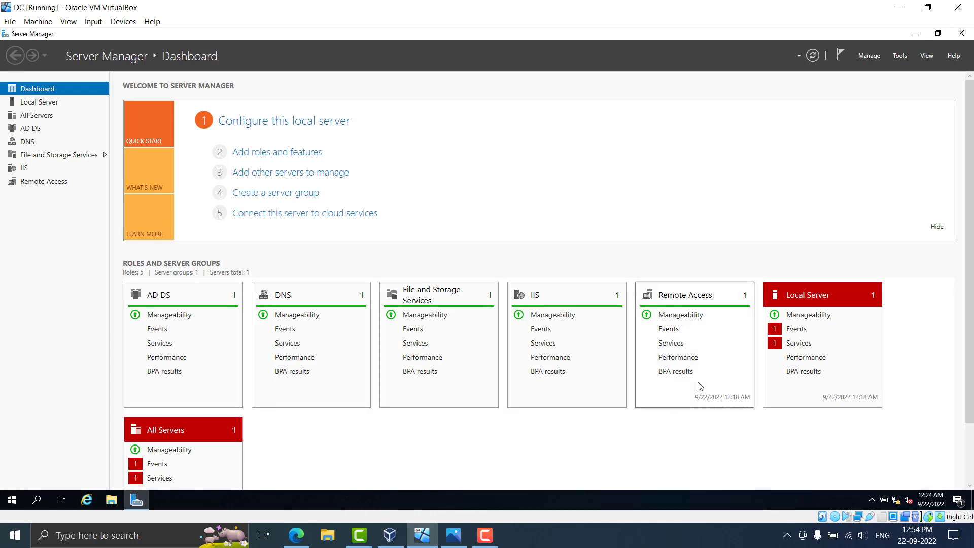
pyautogui.click(874, 60)
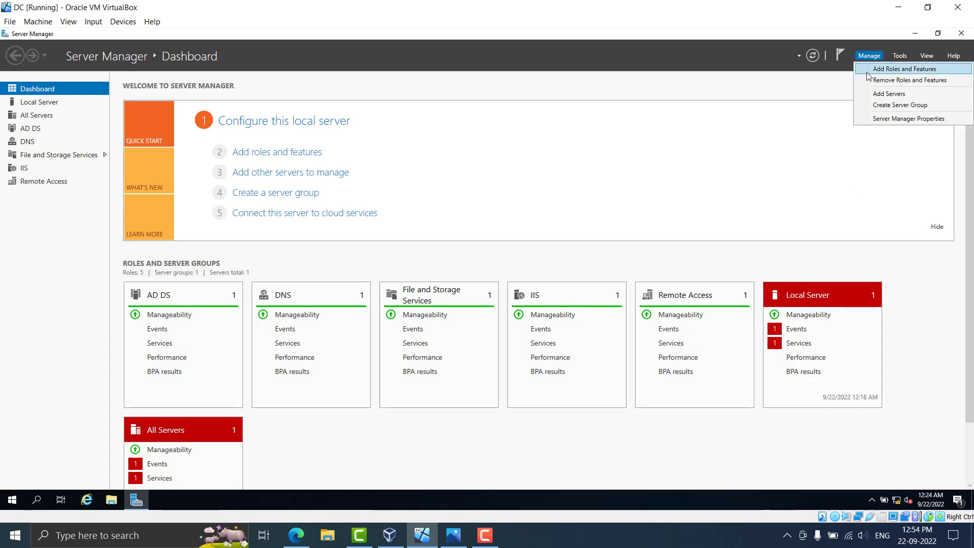
# Install the DHCP Server role with its management tools on DC.mydomain.com via Add Roles and Features
pyautogui.click(868, 73)
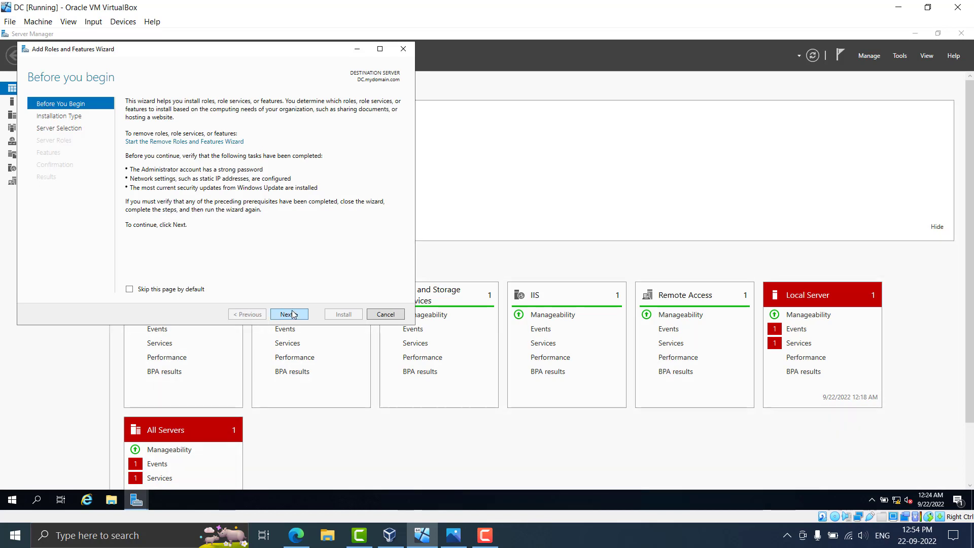
pyautogui.click(296, 315)
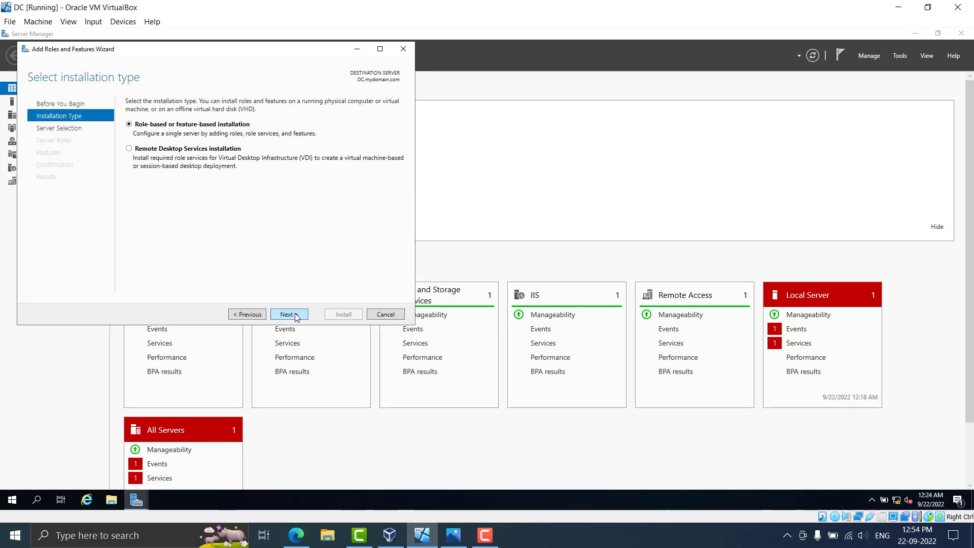
pyautogui.click(297, 316)
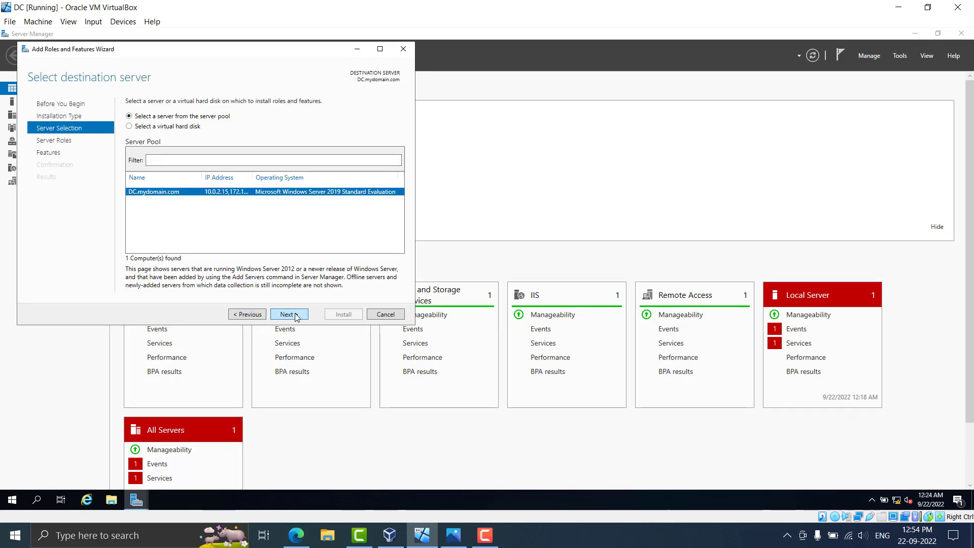
pyautogui.click(297, 316)
pyautogui.click(141, 185)
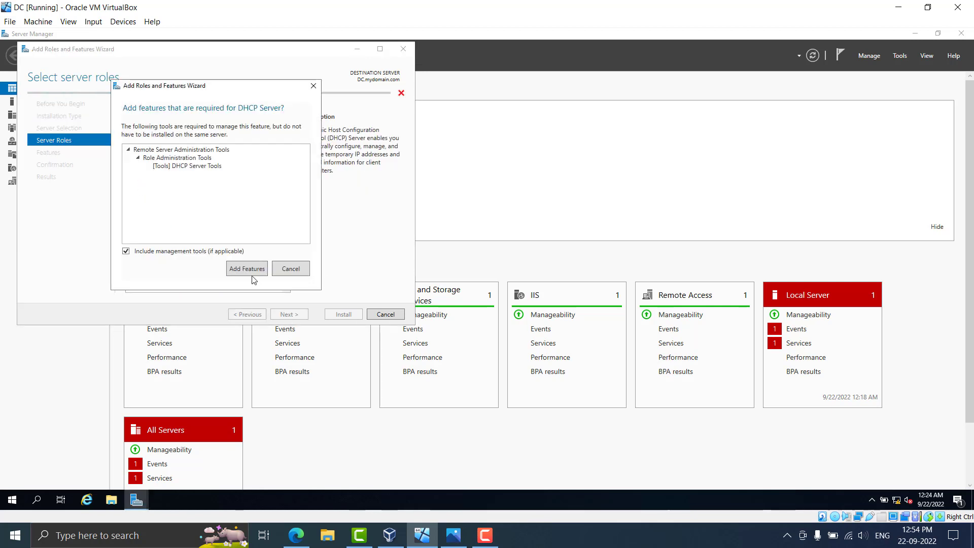
pyautogui.click(248, 269)
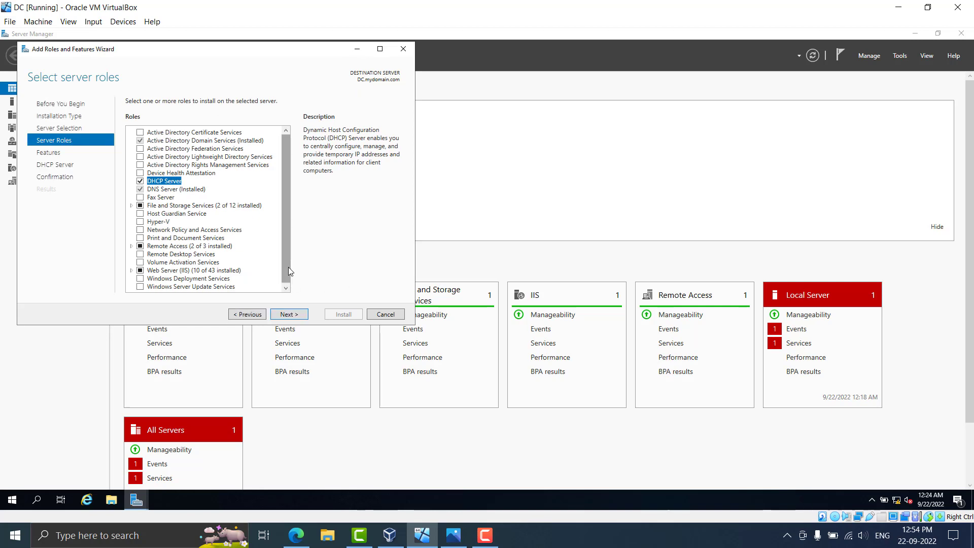
pyautogui.click(301, 322)
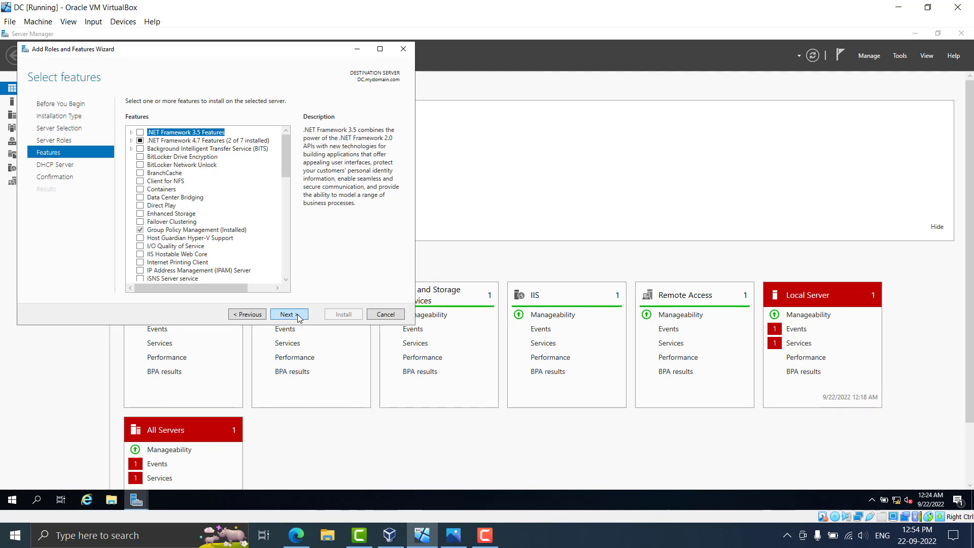
pyautogui.click(299, 317)
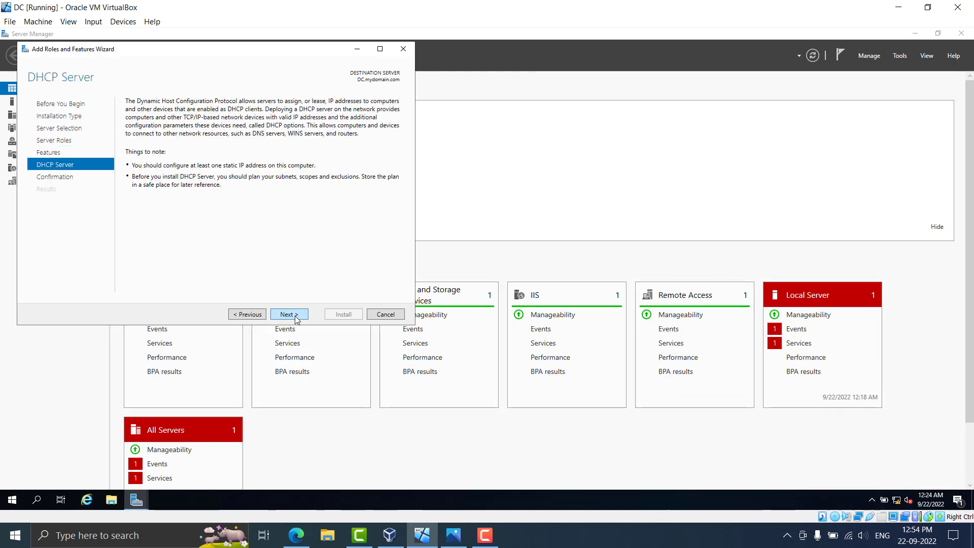
pyautogui.click(296, 318)
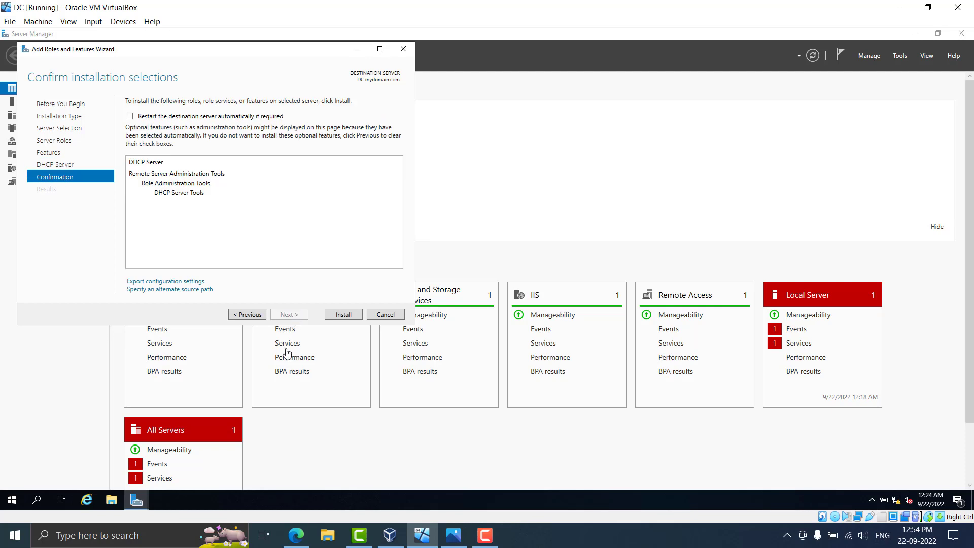
pyautogui.click(342, 314)
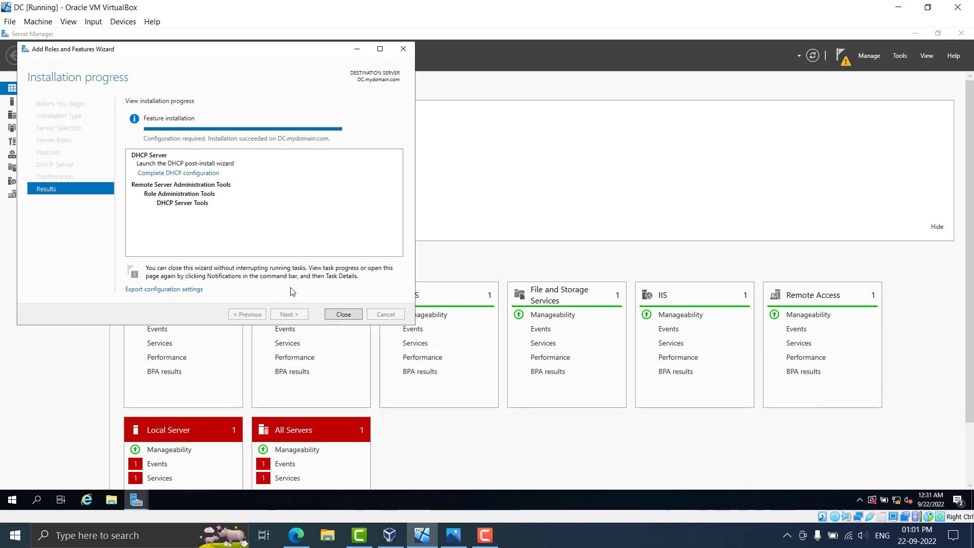
# Close the finished installation wizard and cancel the Remote Access getting-started wizard
pyautogui.click(343, 314)
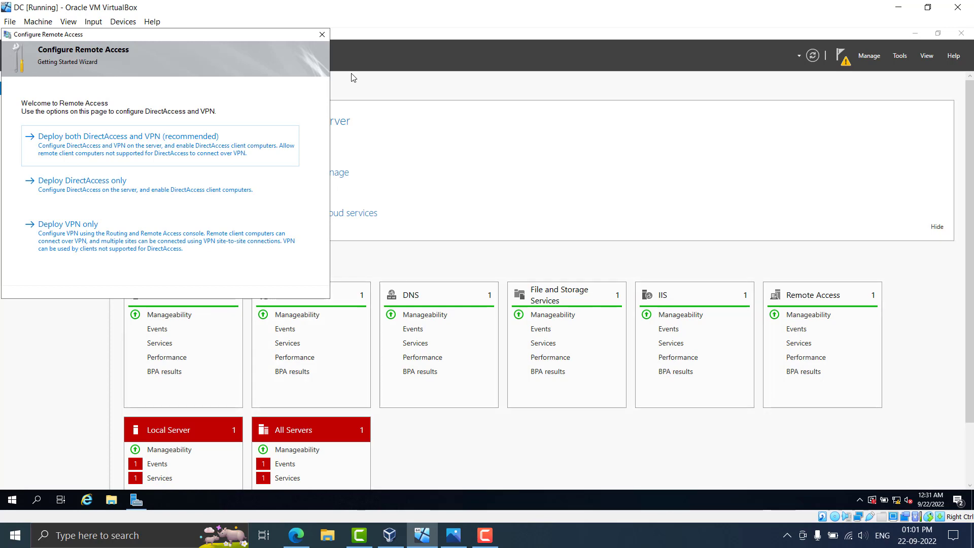
pyautogui.click(322, 34)
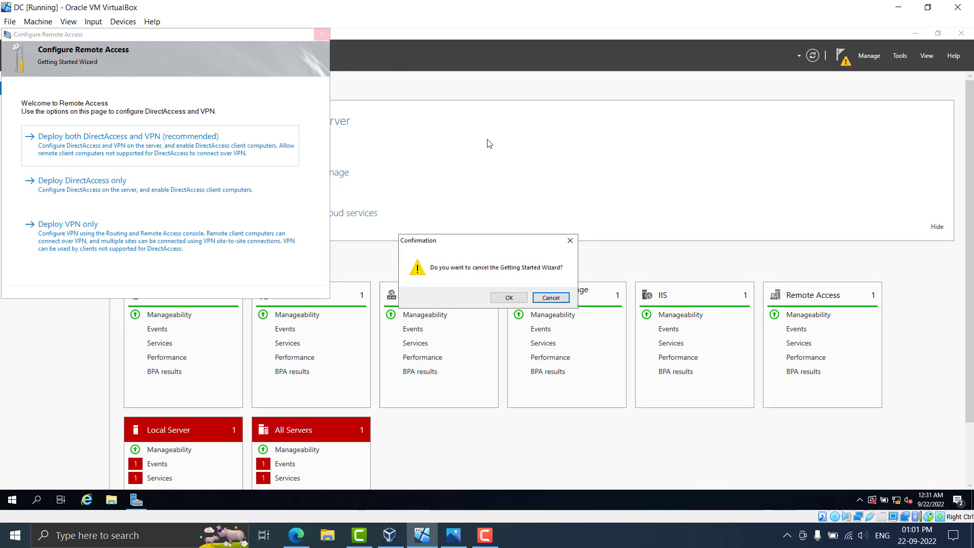
pyautogui.click(521, 298)
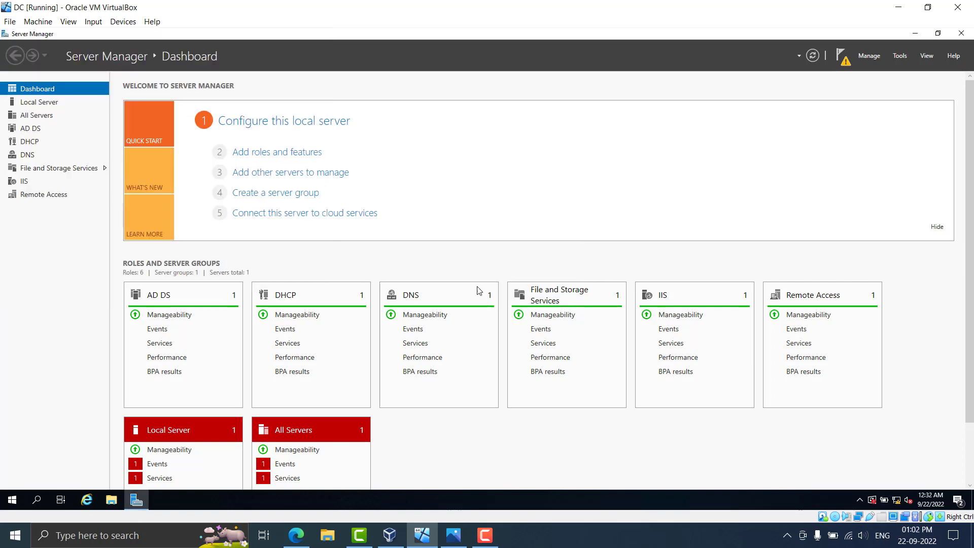
# Open the DHCP console enlarged, expand dc.mydomain.com, and right-click its IPv4 node
pyautogui.click(905, 56)
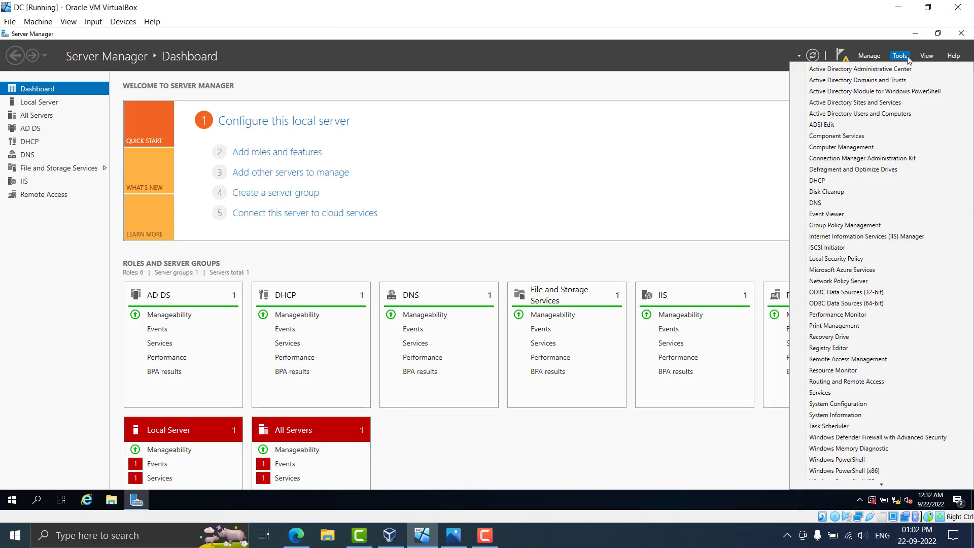
pyautogui.click(878, 181)
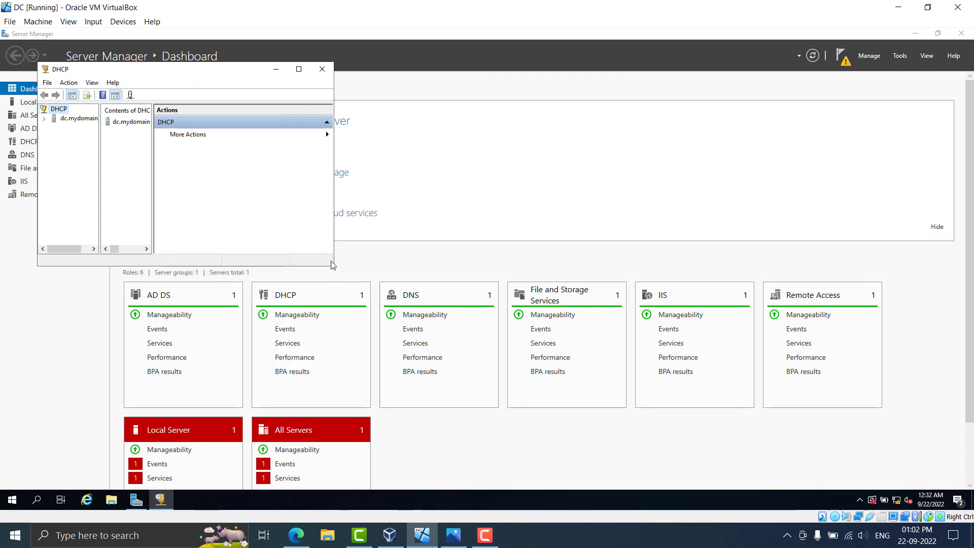
pyautogui.moveTo(335, 268); pyautogui.dragTo(810, 451)
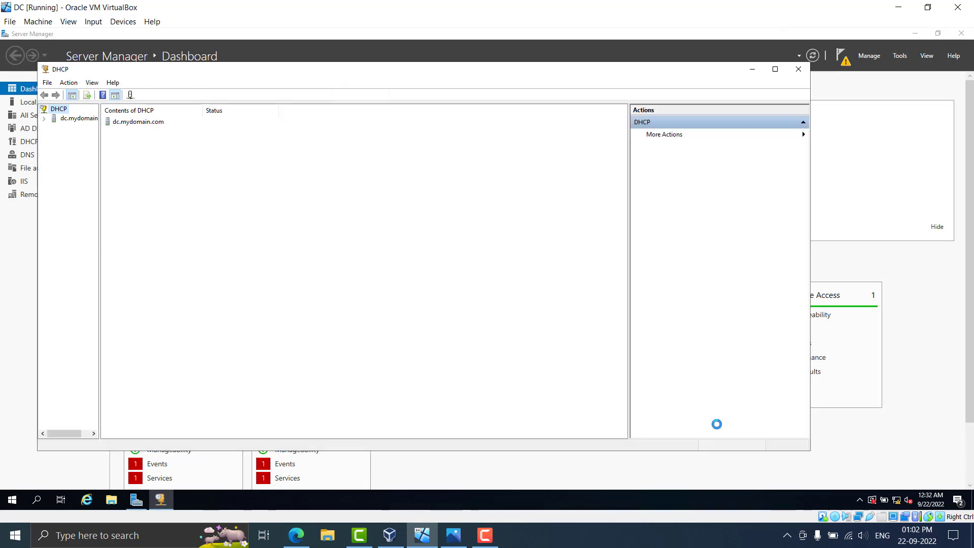
pyautogui.doubleClick(66, 122)
pyautogui.moveTo(100, 151); pyautogui.dragTo(115, 154)
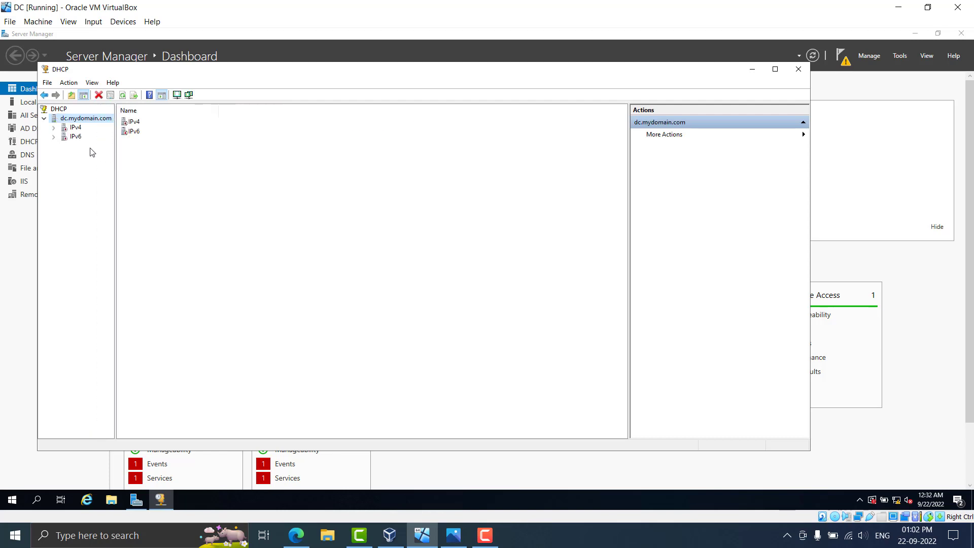
pyautogui.click(66, 130)
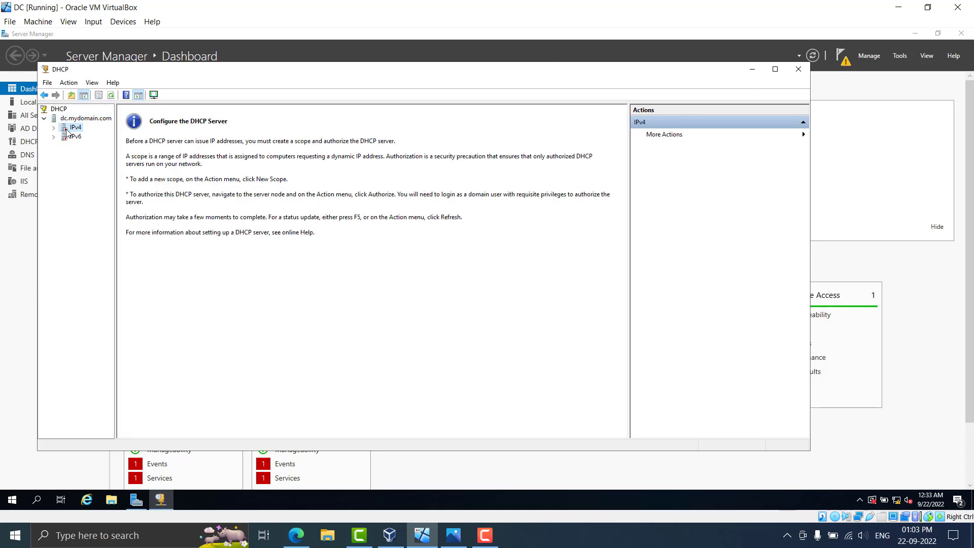
pyautogui.rightClick(67, 131)
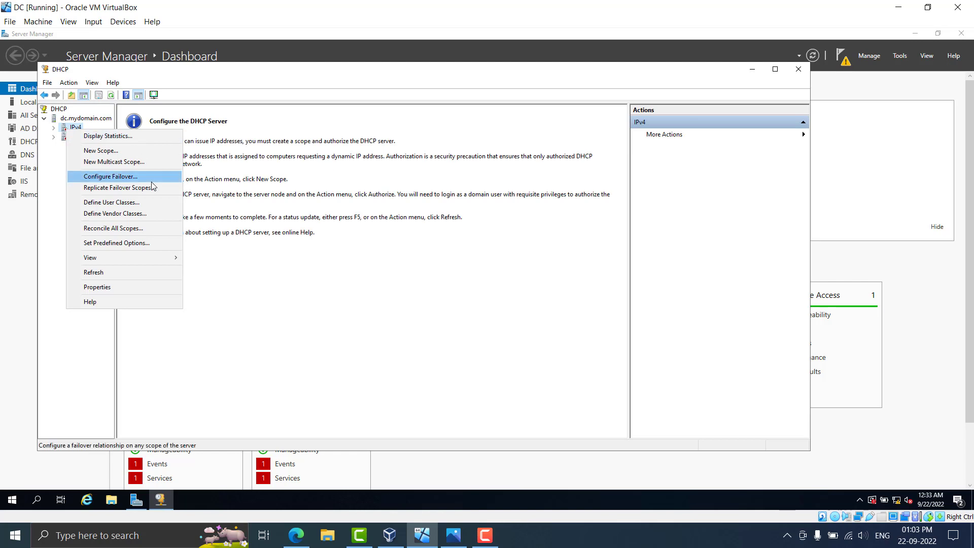
# Start the New Scope wizard and name the scope 172.16.0.100-200
pyautogui.click(83, 152)
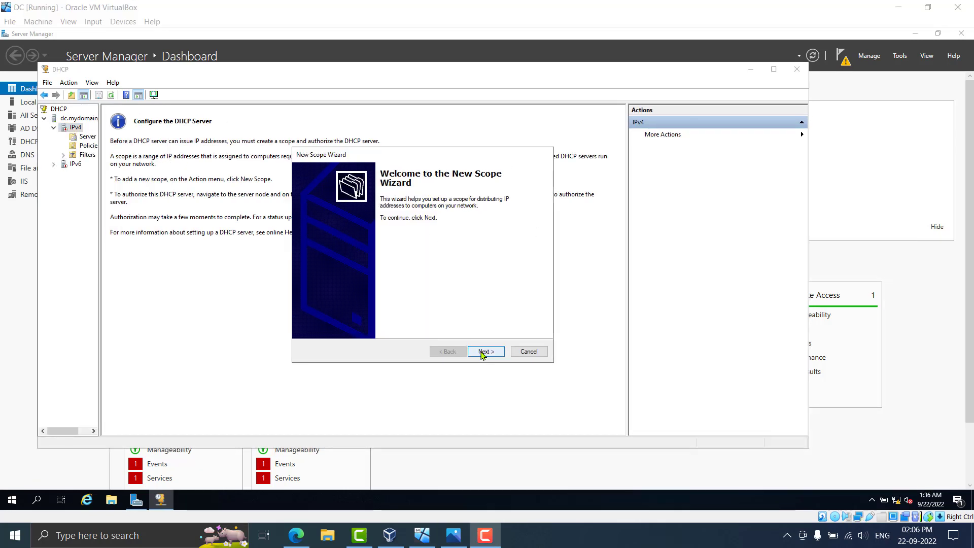
pyautogui.click(483, 351)
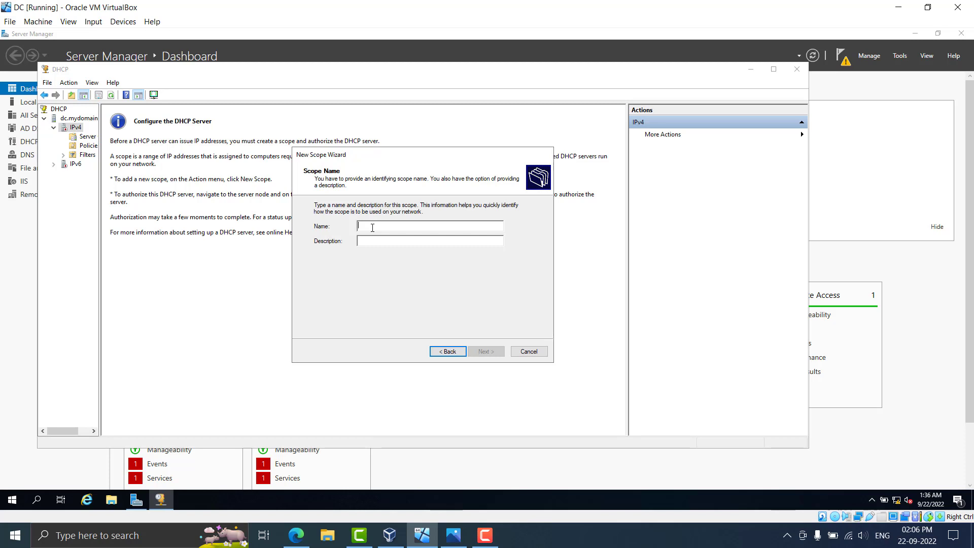
pyautogui.write('172.1')
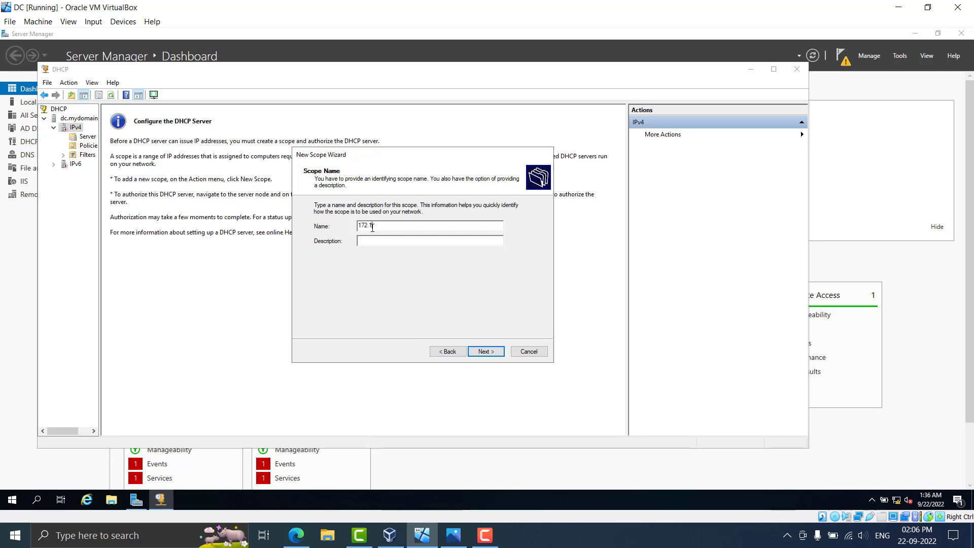
pyautogui.write('6.')
pyautogui.write('0-200')
# View the network diagram: mask 255.255.255.0, gateway 172.168.0.1, DNS 172.16.0.1
pyautogui.click(452, 542)
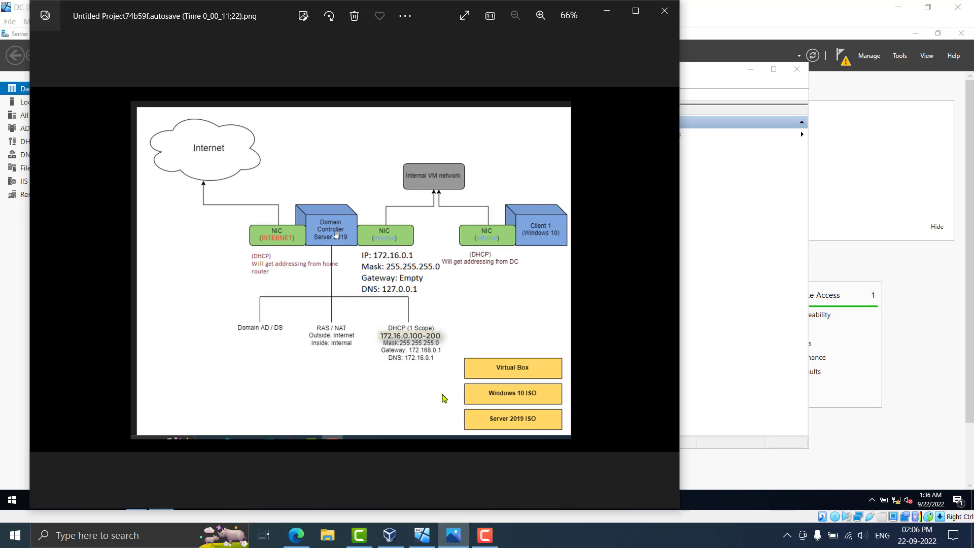
pyautogui.scroll(3, 414, 363)
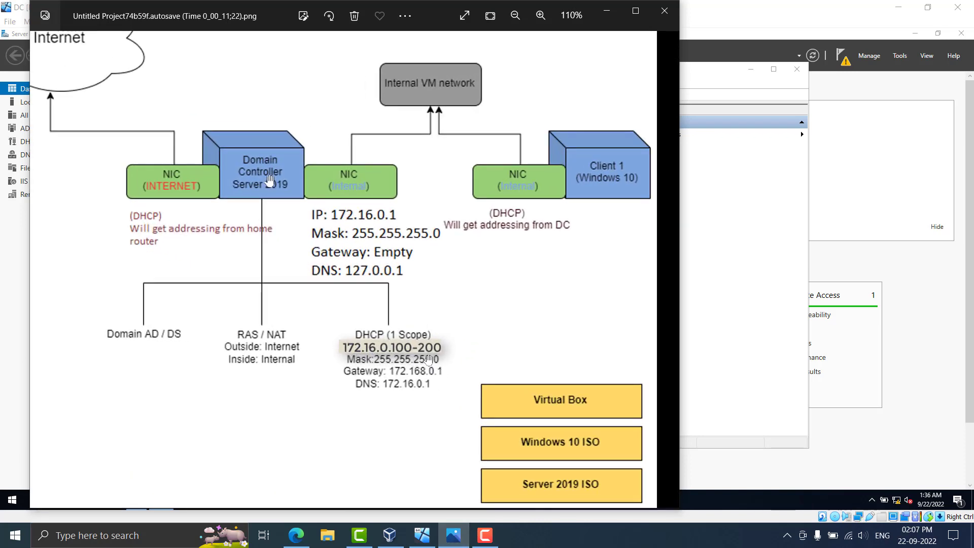
pyautogui.scroll(-1, 523, 381)
pyautogui.scroll(-1, 523, 382)
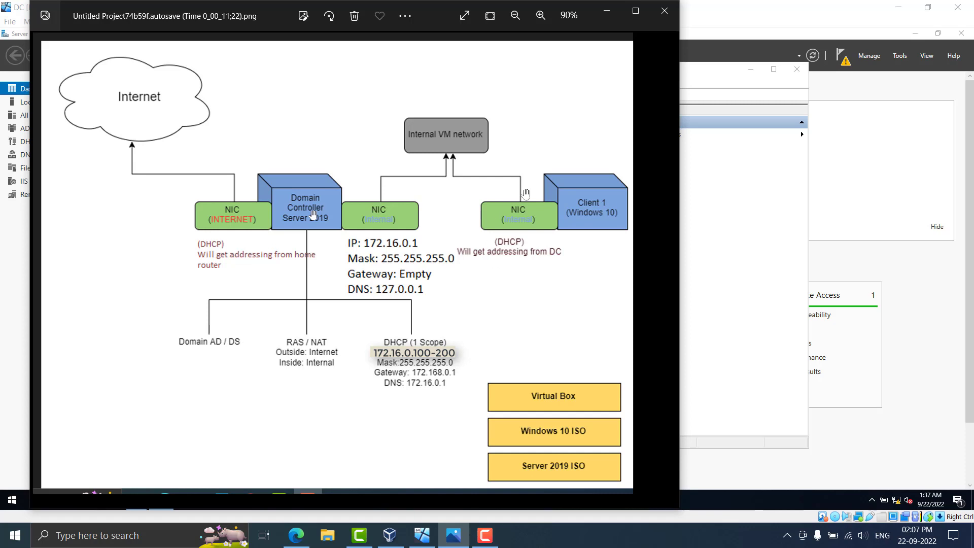
# Enter the scope range 172.16.0.100 to 172.16.0.200 with prefix length 24 (mask 255.255.255.0)
pyautogui.click(606, 17)
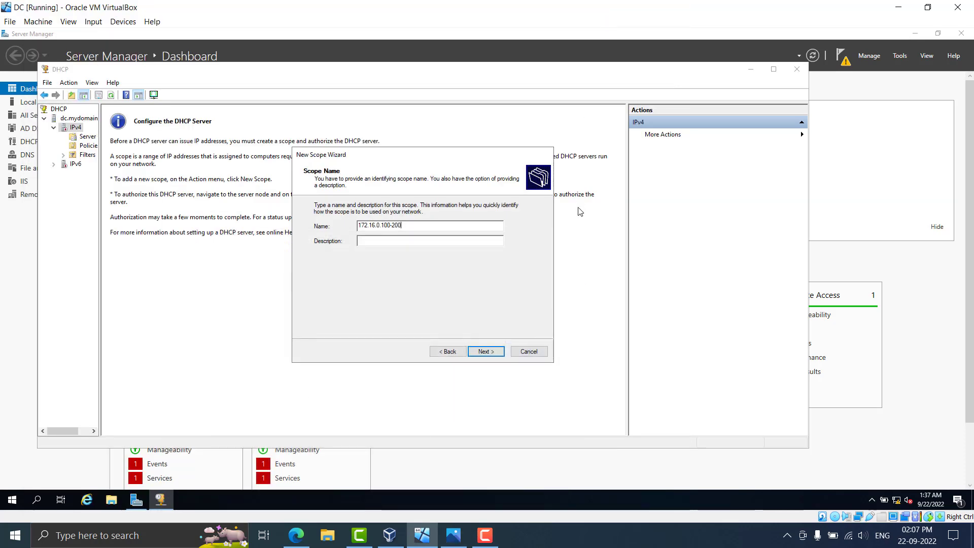
pyautogui.click(485, 352)
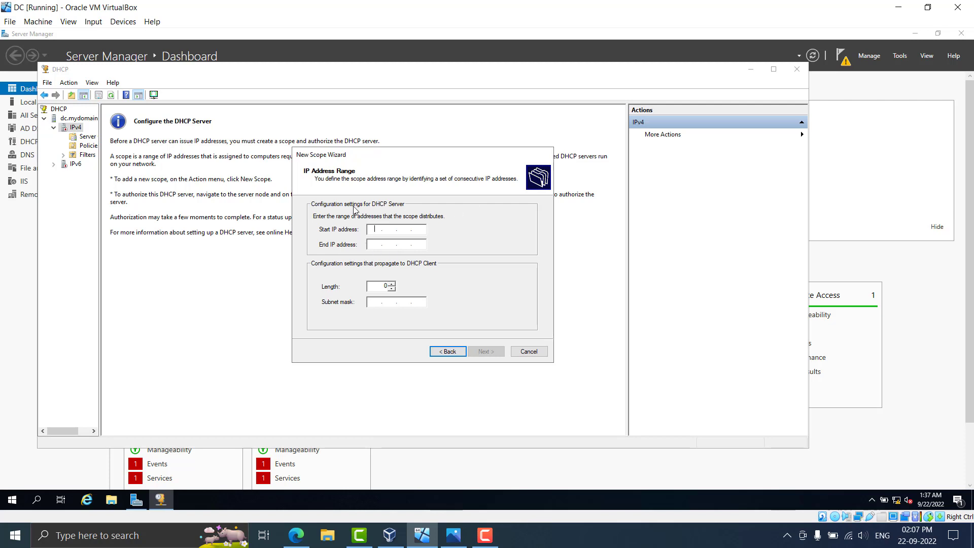
pyautogui.write('172.16.0.100')
pyautogui.click(378, 245)
pyautogui.write('17')
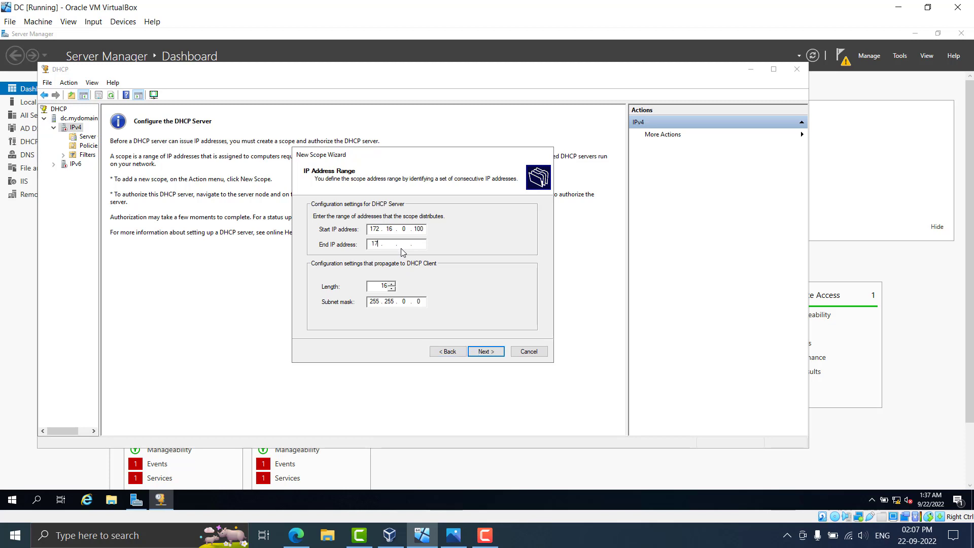
pyautogui.write('2 . 16 . 0')
pyautogui.press('BackSpace')
pyautogui.doubleClick(382, 287)
pyautogui.write('24')
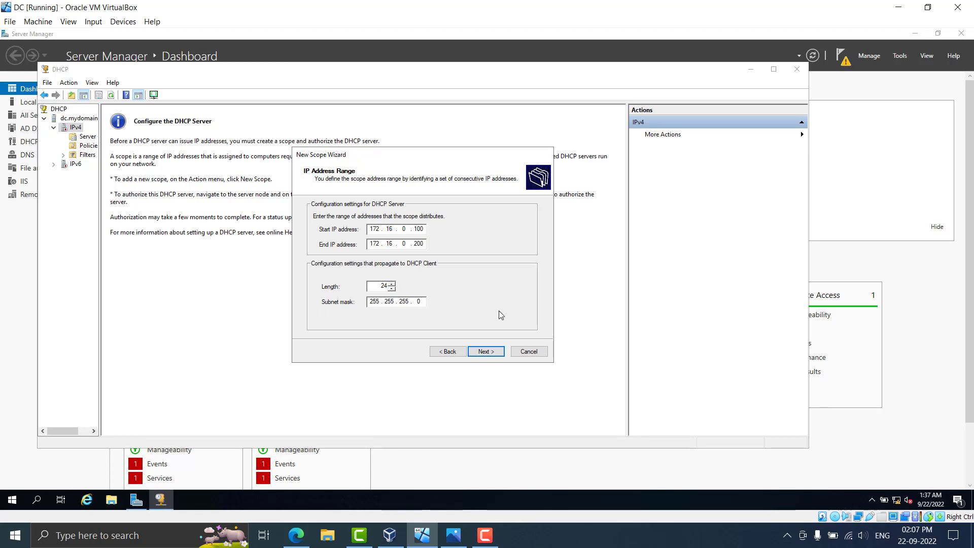
# Accept the address range and skip exclusions to reach the lease duration page
pyautogui.click(489, 352)
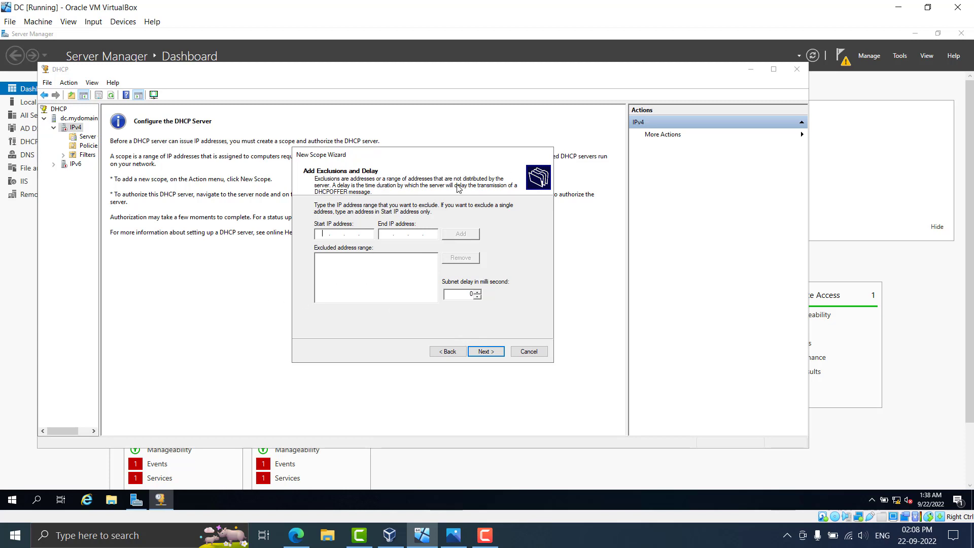
pyautogui.click(482, 352)
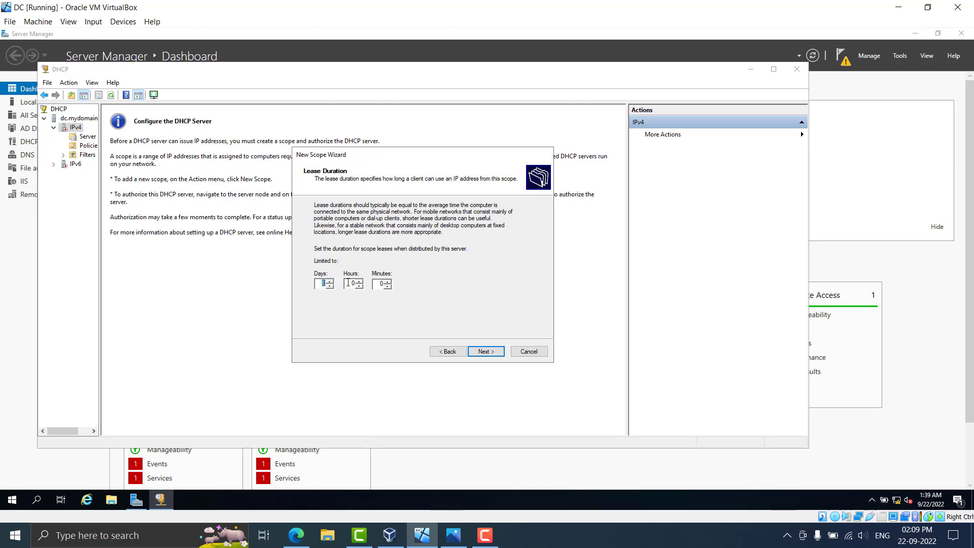
# Keep the scope lease duration at 8 days and continue
pyautogui.moveTo(321, 285); pyautogui.dragTo(328, 284)
pyautogui.click(323, 285)
pyautogui.moveTo(322, 285); pyautogui.dragTo(345, 289)
pyautogui.click(485, 352)
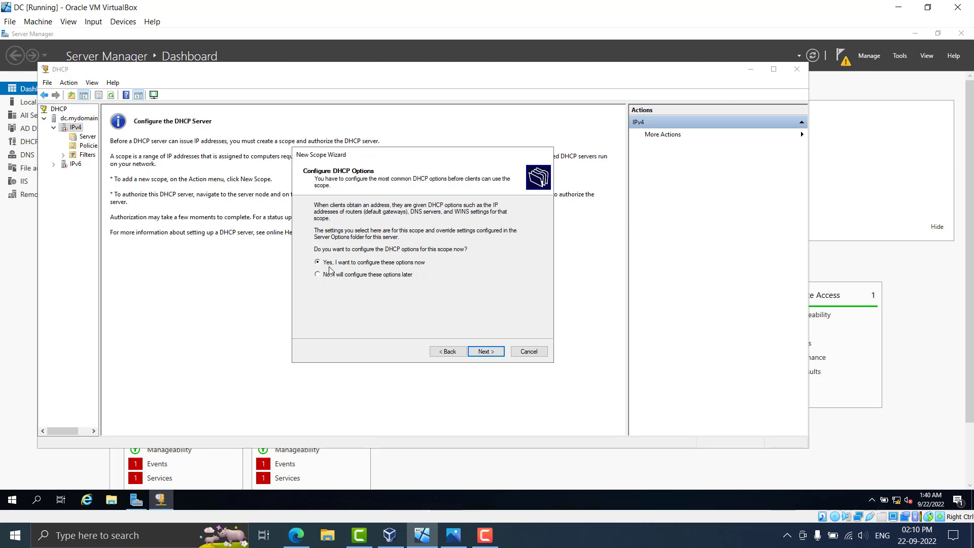
# Choose to configure DHCP options now and start entering the Router IP address
pyautogui.click(485, 352)
pyautogui.click(332, 230)
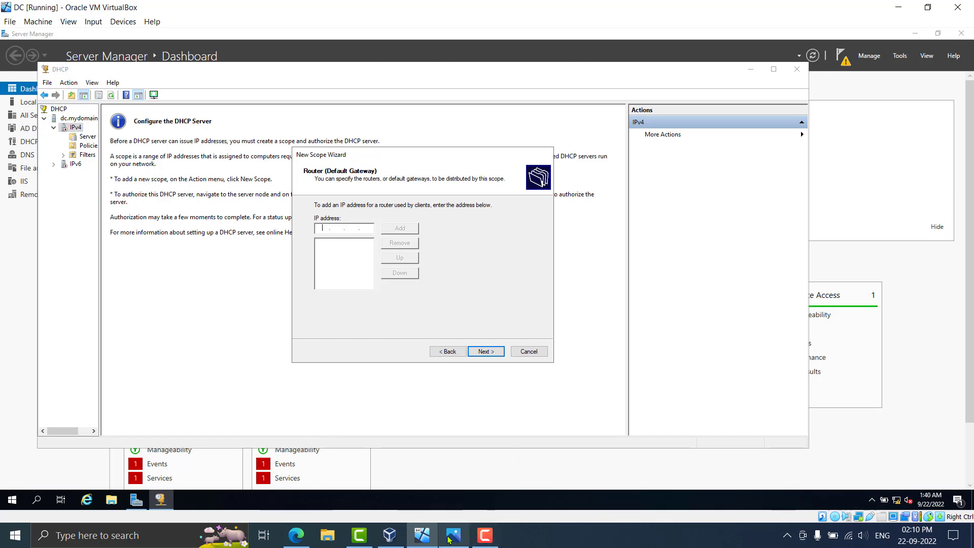
pyautogui.click(422, 536)
pyautogui.click(443, 540)
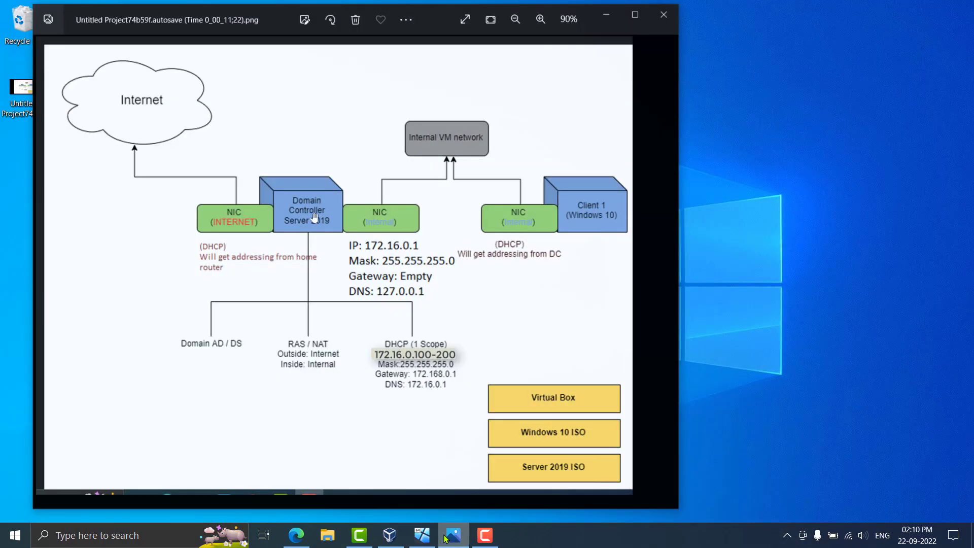
pyautogui.scroll(3, 450, 346)
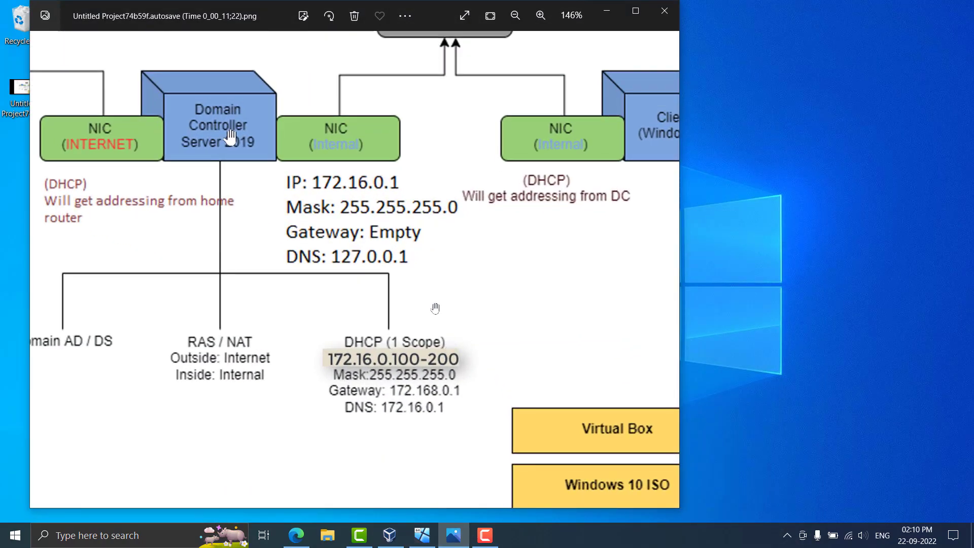
pyautogui.scroll(-4, 428, 294)
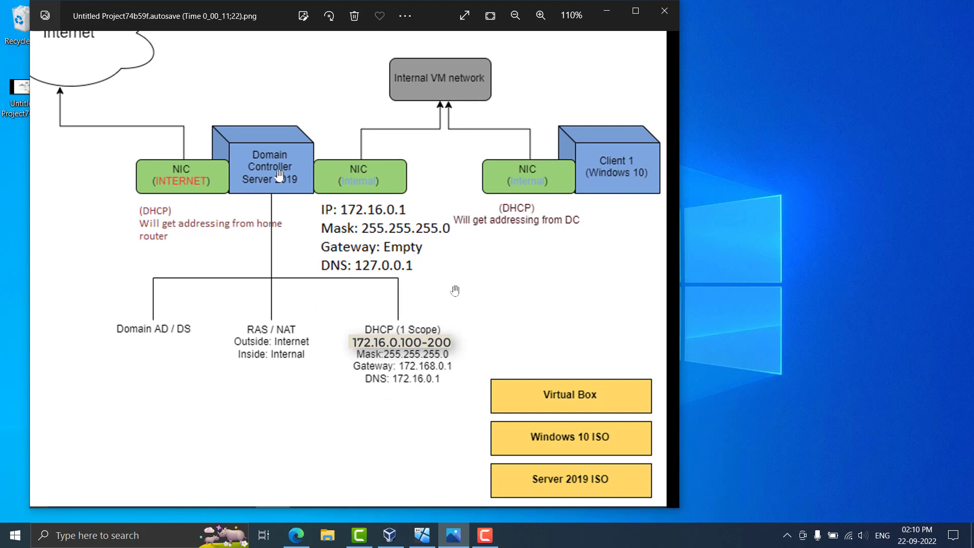
pyautogui.scroll(-1, 454, 291)
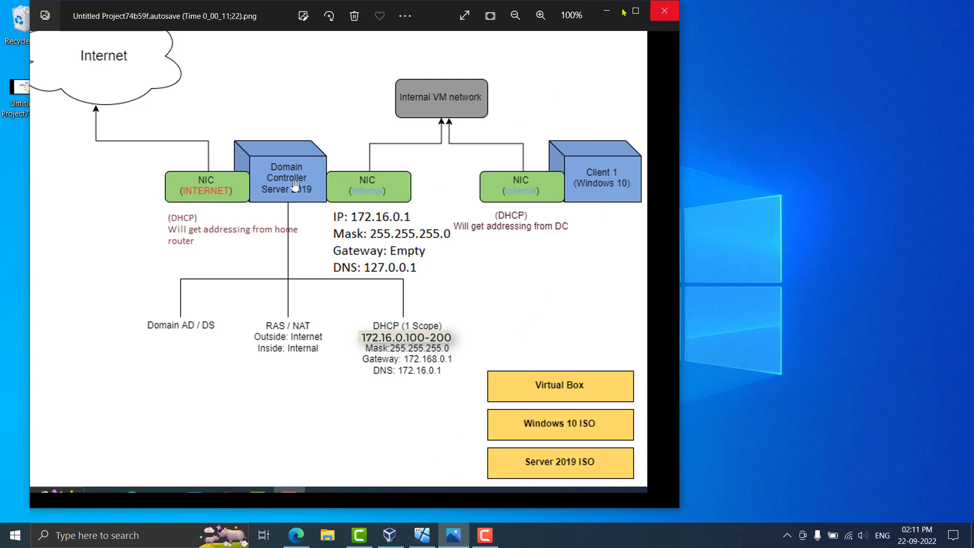
pyautogui.click(606, 10)
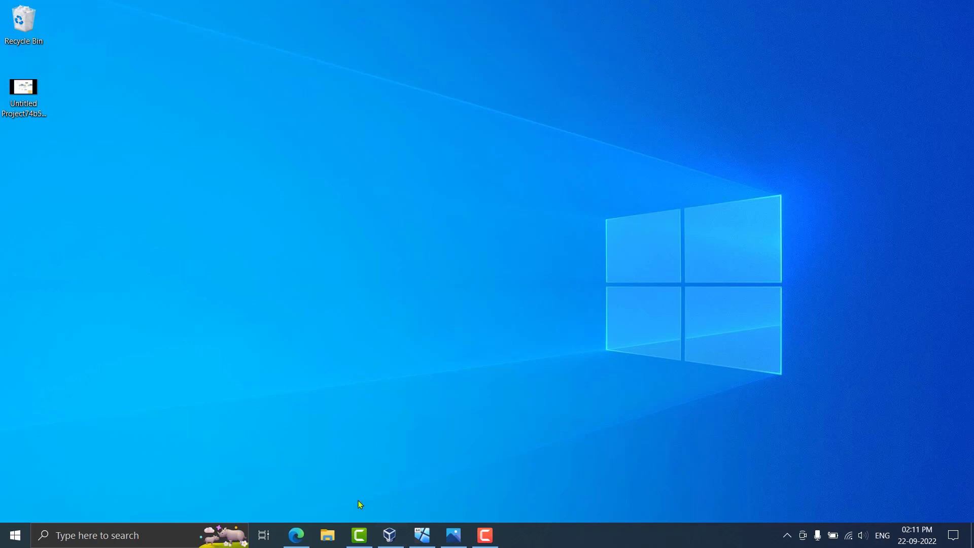
pyautogui.click(421, 535)
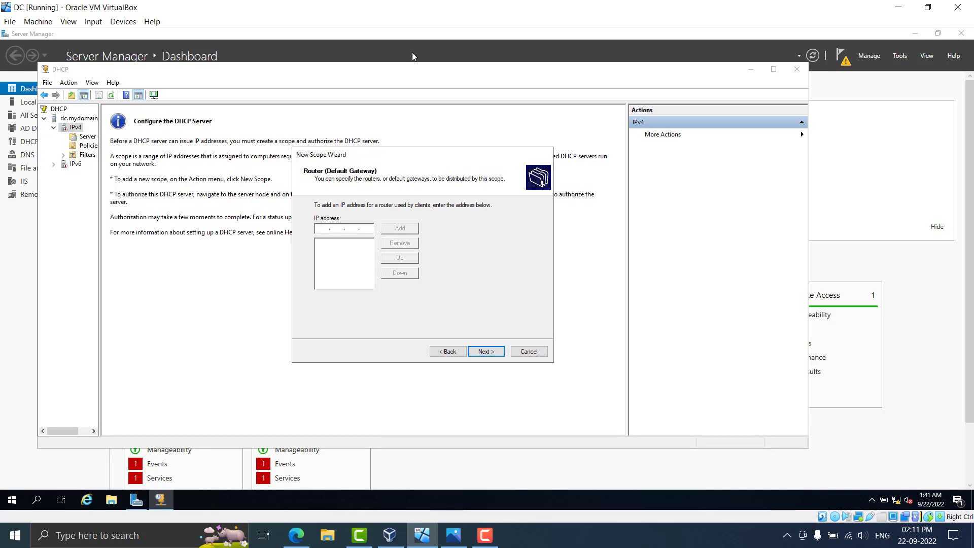
# Check the network diagram, then add 172.16.0.1 as the scope's default gateway router
pyautogui.click(455, 537)
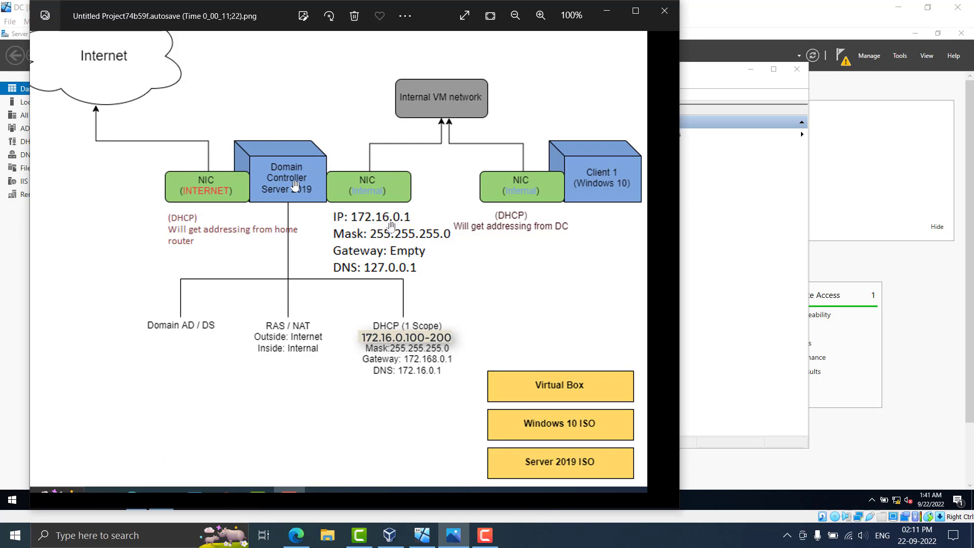
pyautogui.click(454, 537)
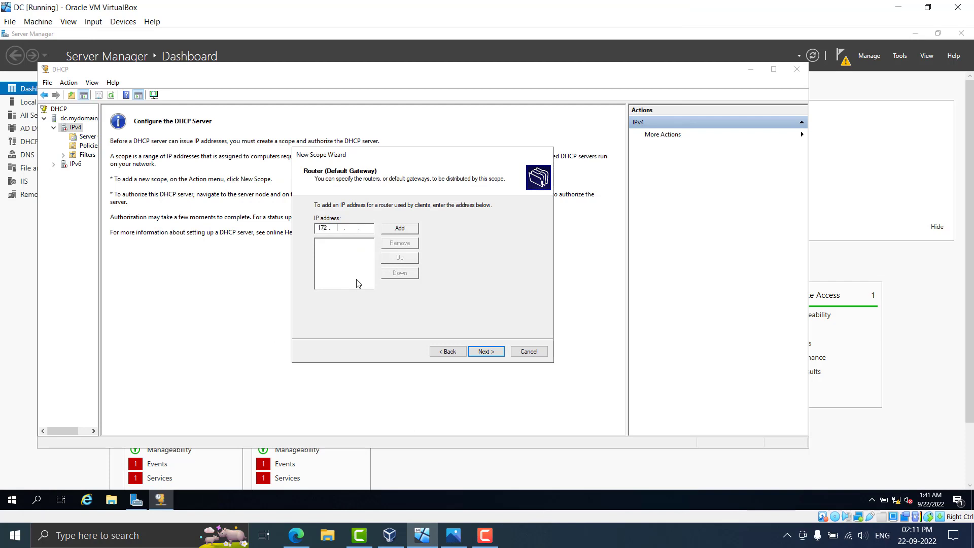
pyautogui.write('16')
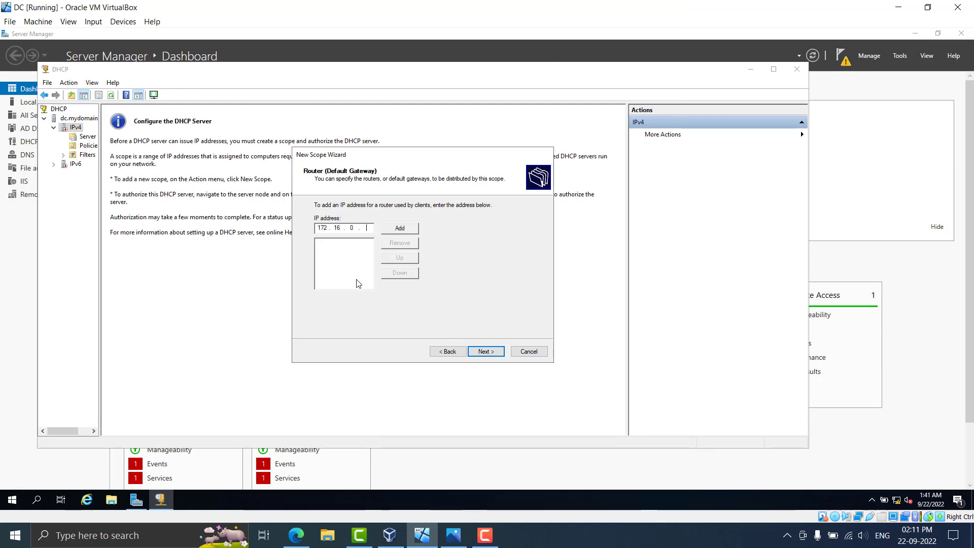
pyautogui.write('1')
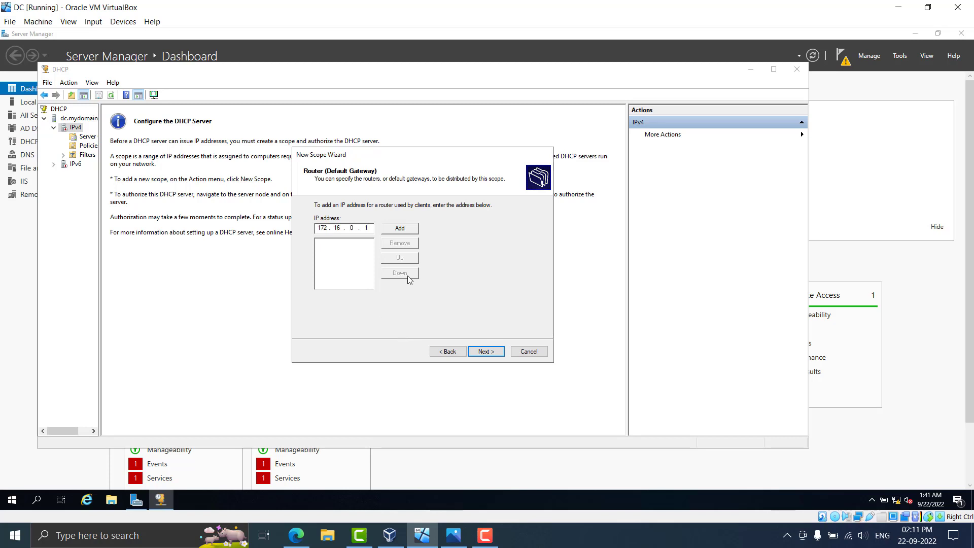
pyautogui.click(407, 230)
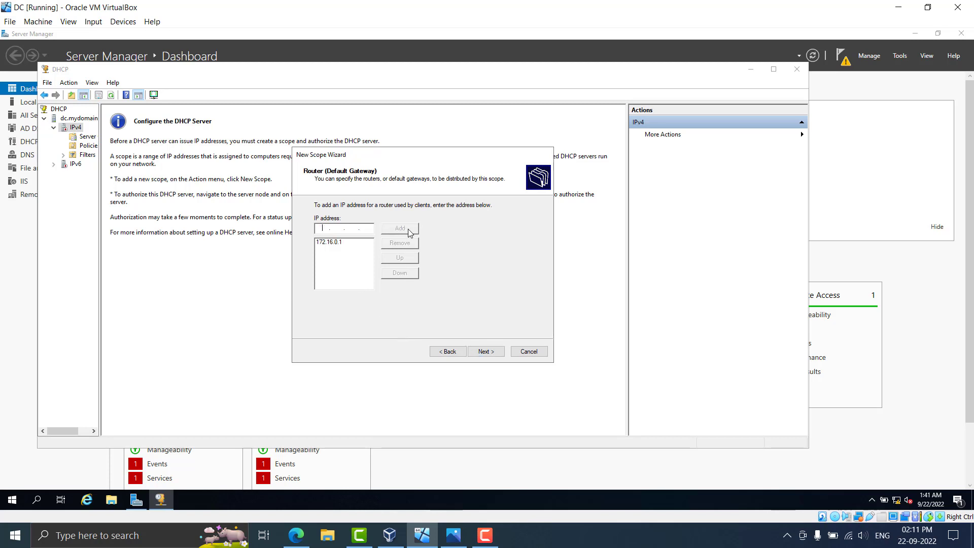
# Confirm parent domain mydomain.com and DNS server 172.16.0.1, then continue to WINS servers
pyautogui.click(485, 352)
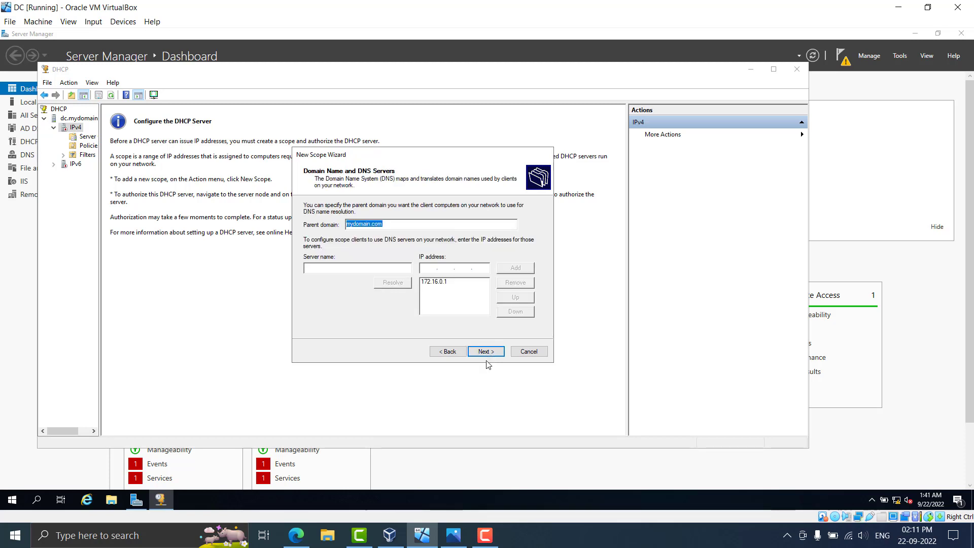
pyautogui.click(485, 538)
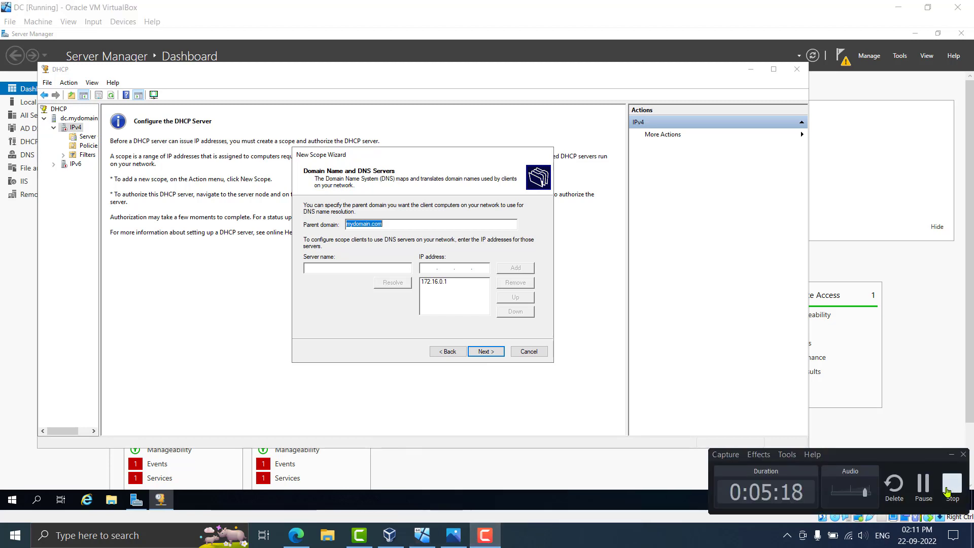
pyautogui.click(929, 486)
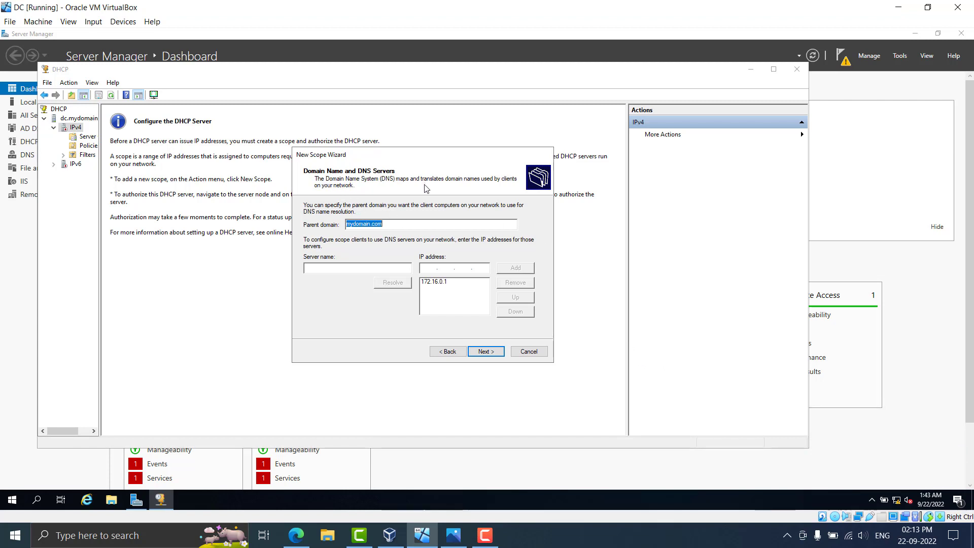
pyautogui.click(407, 225)
pyautogui.click(431, 287)
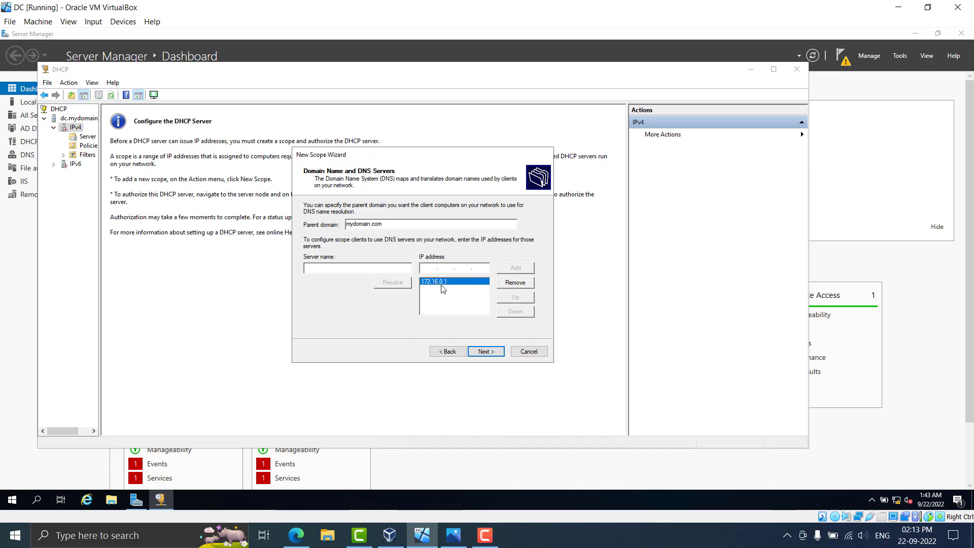
pyautogui.click(483, 352)
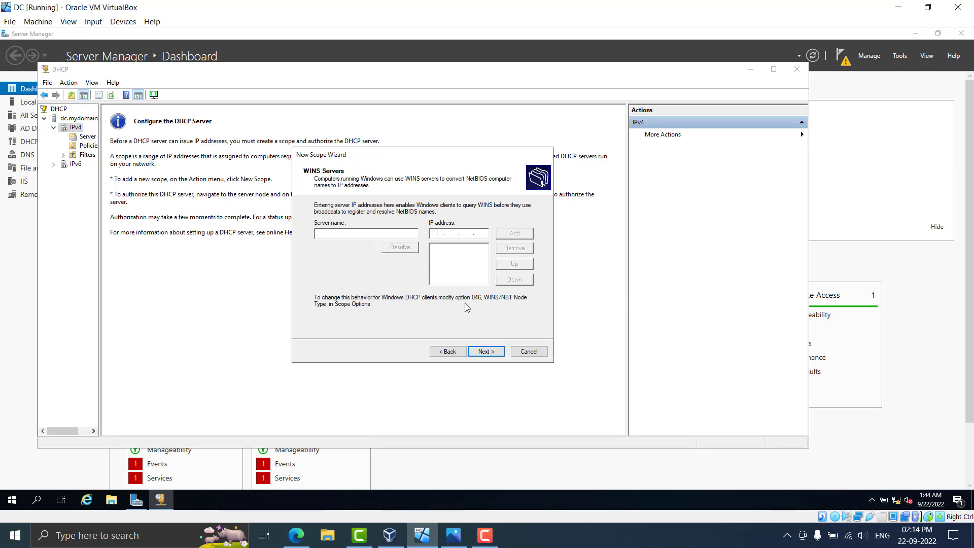
# Skip WINS, activate the scope, finish the wizard, and refresh the IPv4 node
pyautogui.click(479, 354)
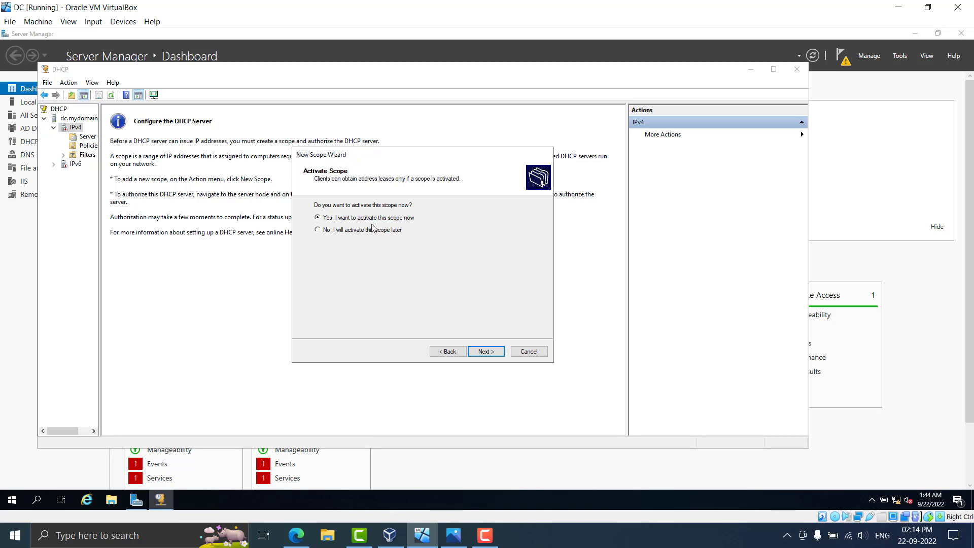
pyautogui.click(479, 354)
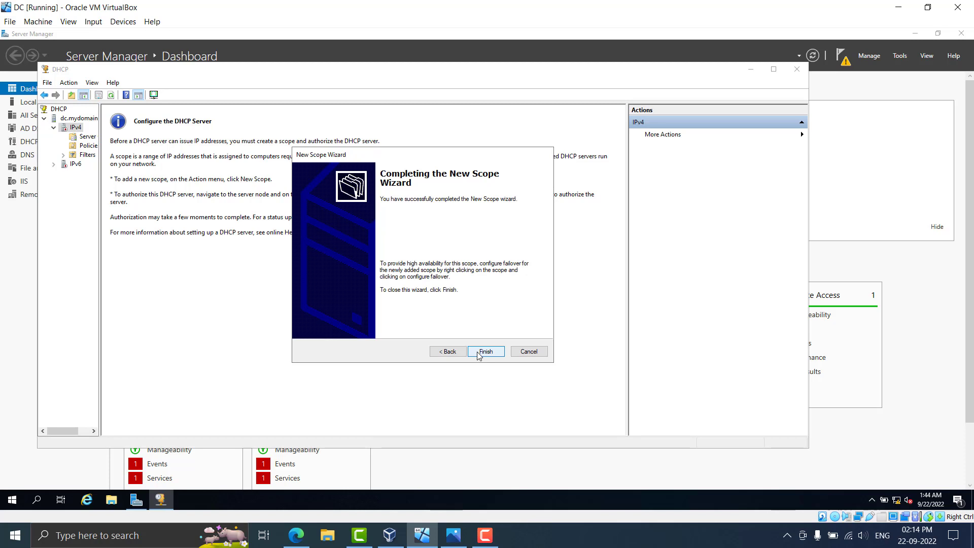
pyautogui.click(479, 353)
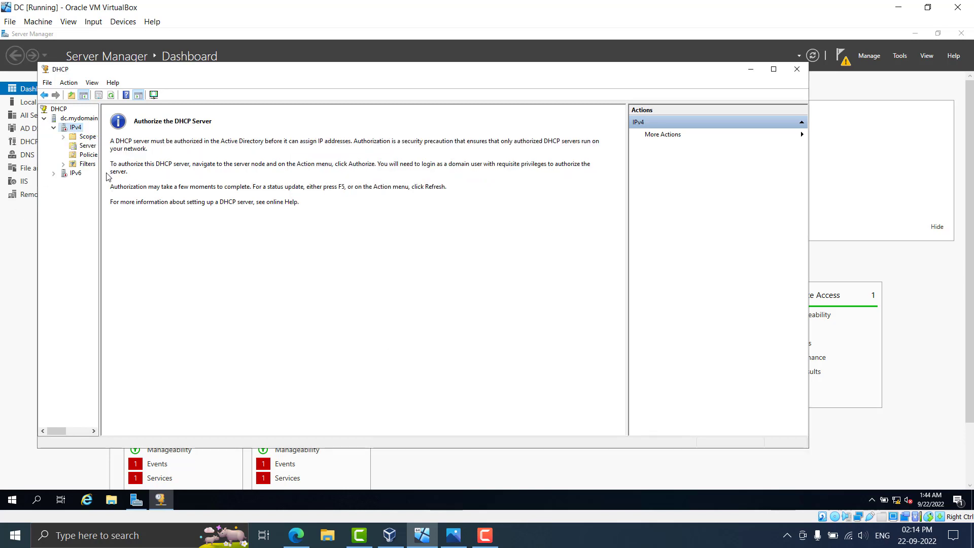
pyautogui.rightClick(79, 128)
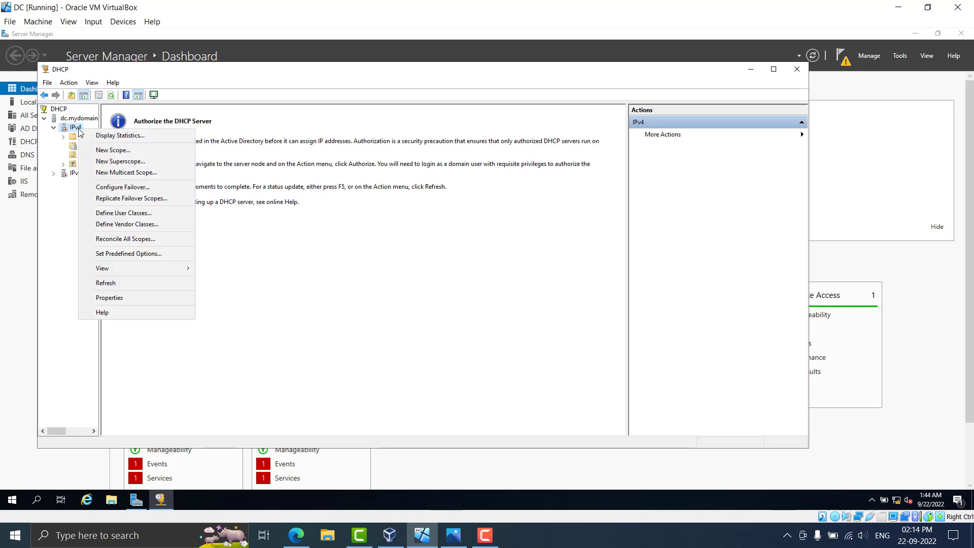
pyautogui.click(132, 283)
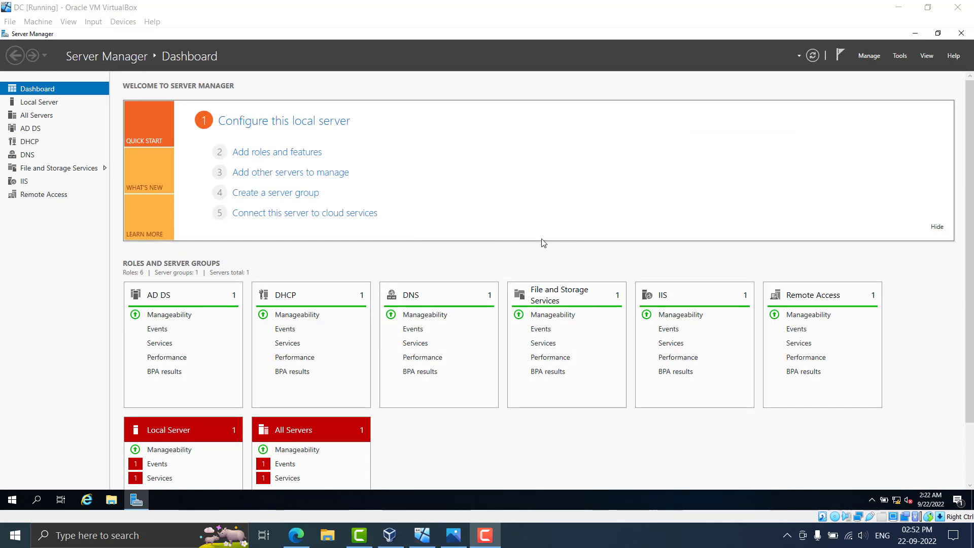
# Launch Active Directory Users and Computers from Windows Administrative Tools in the Start menu
pyautogui.click(479, 15)
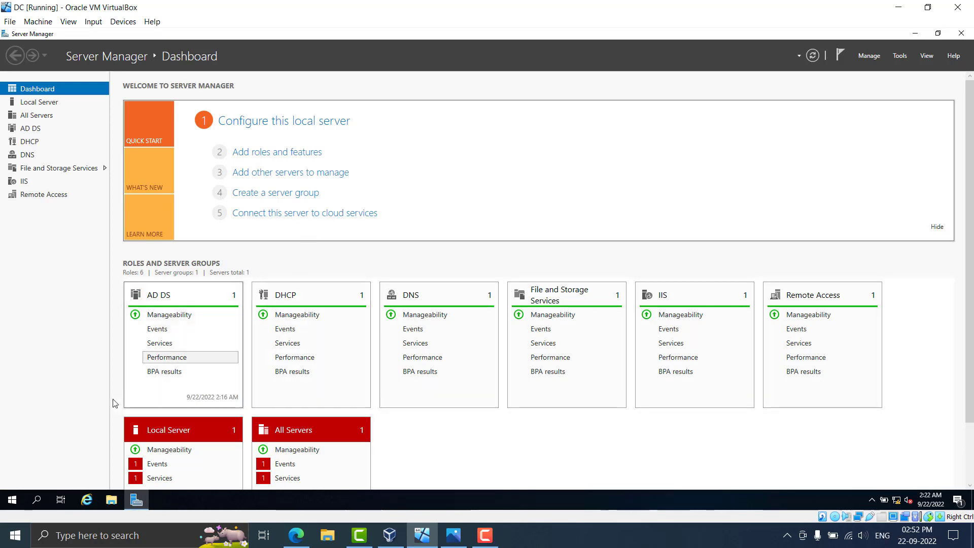
pyautogui.click(12, 500)
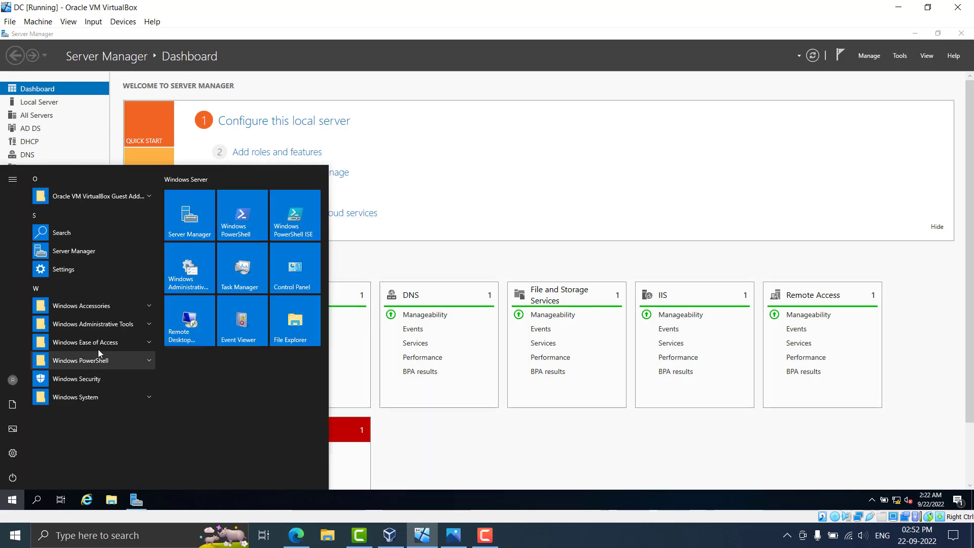
pyautogui.click(110, 328)
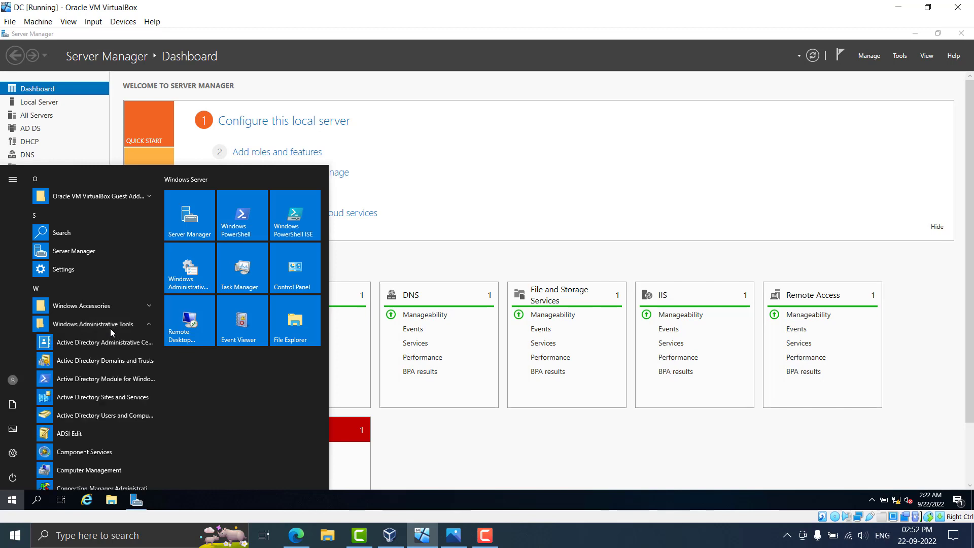
pyautogui.click(132, 418)
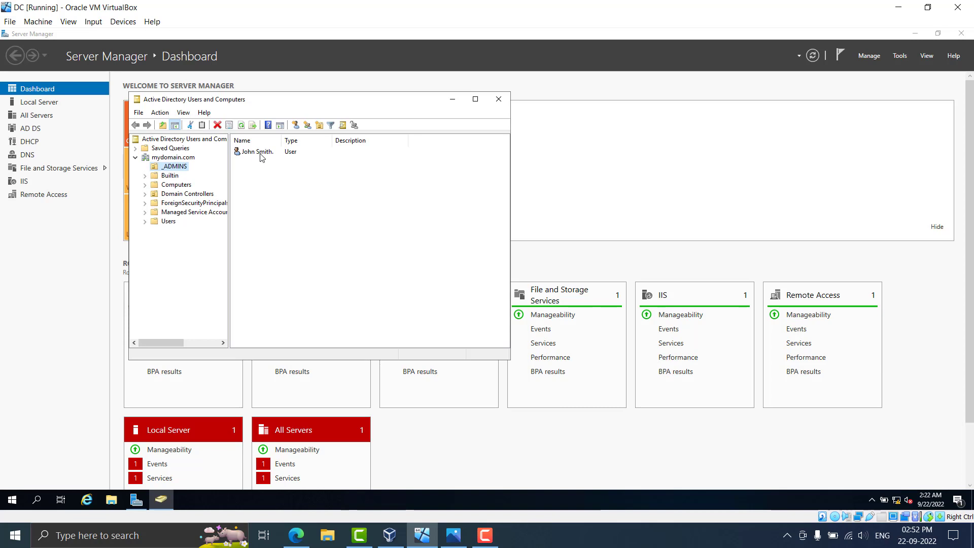
pyautogui.click(261, 154)
pyautogui.rightClick(260, 154)
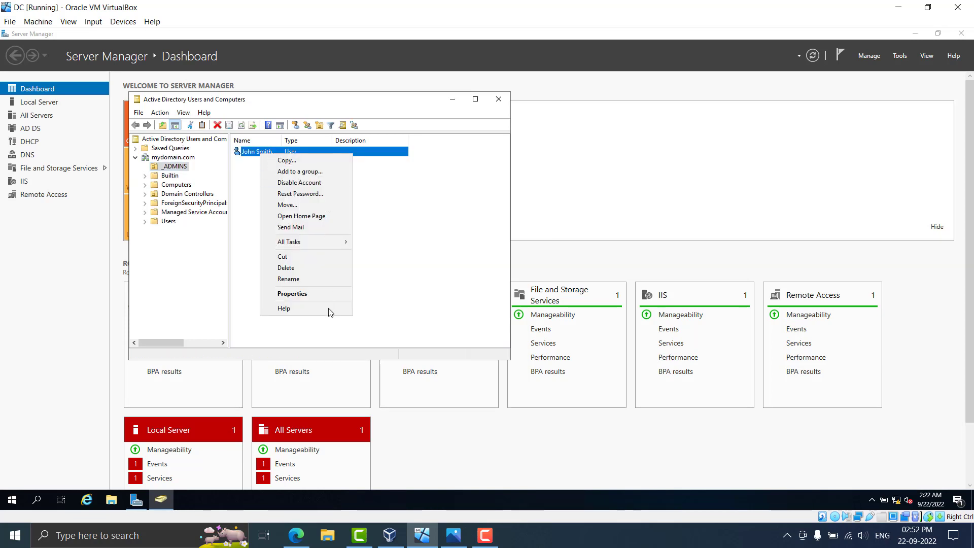
pyautogui.click(319, 294)
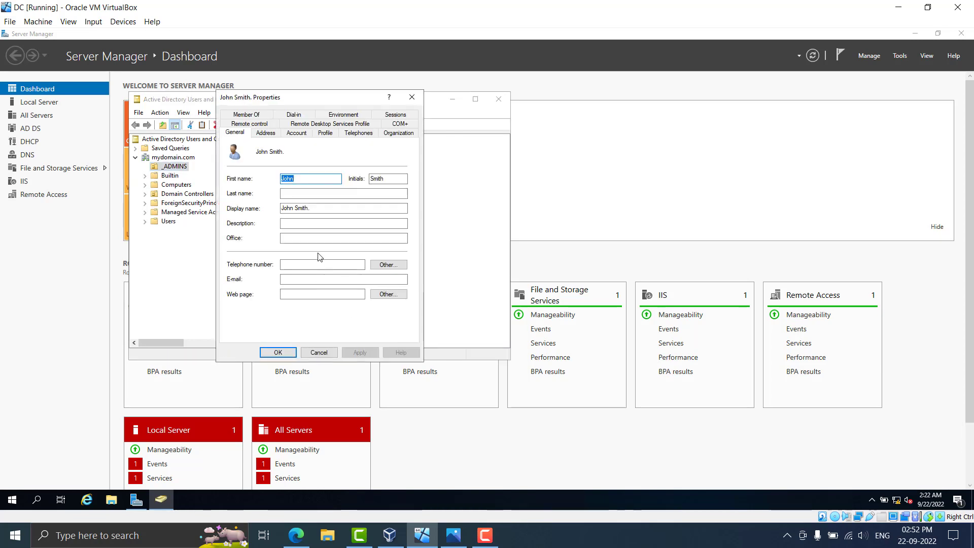
pyautogui.click(247, 114)
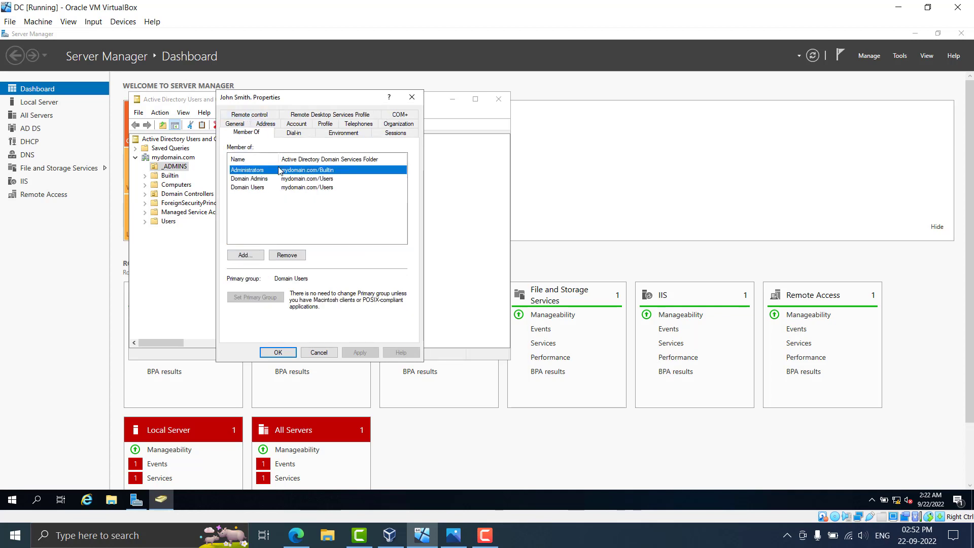
pyautogui.click(253, 179)
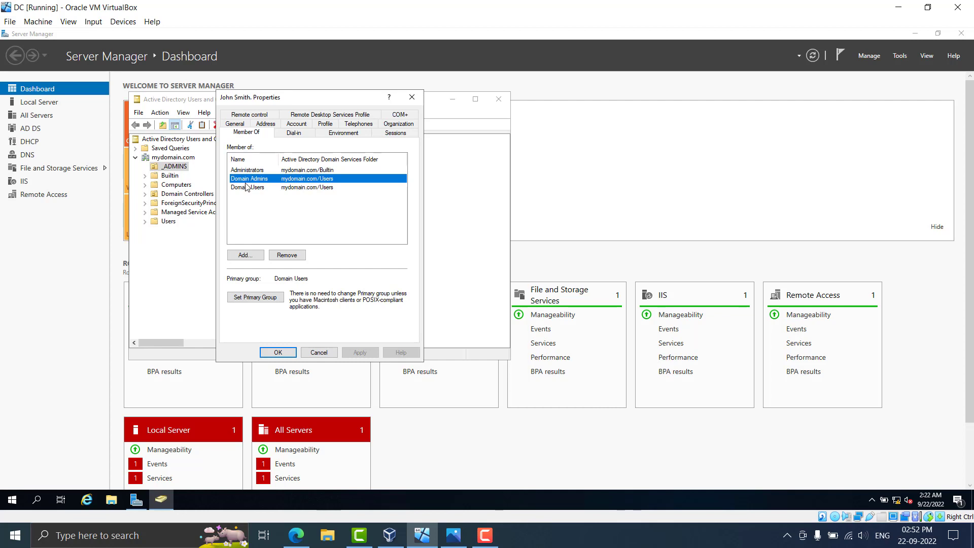
pyautogui.click(239, 260)
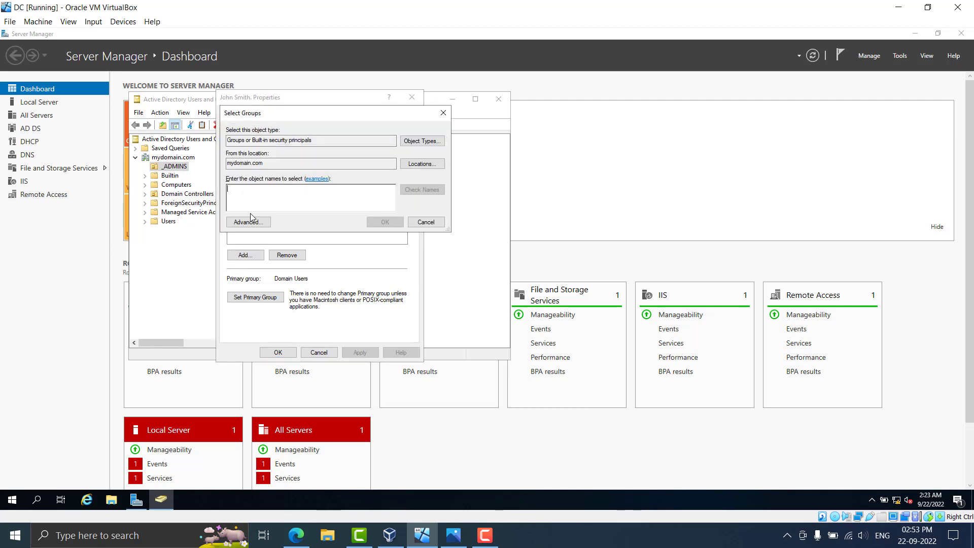
pyautogui.write('domain admins')
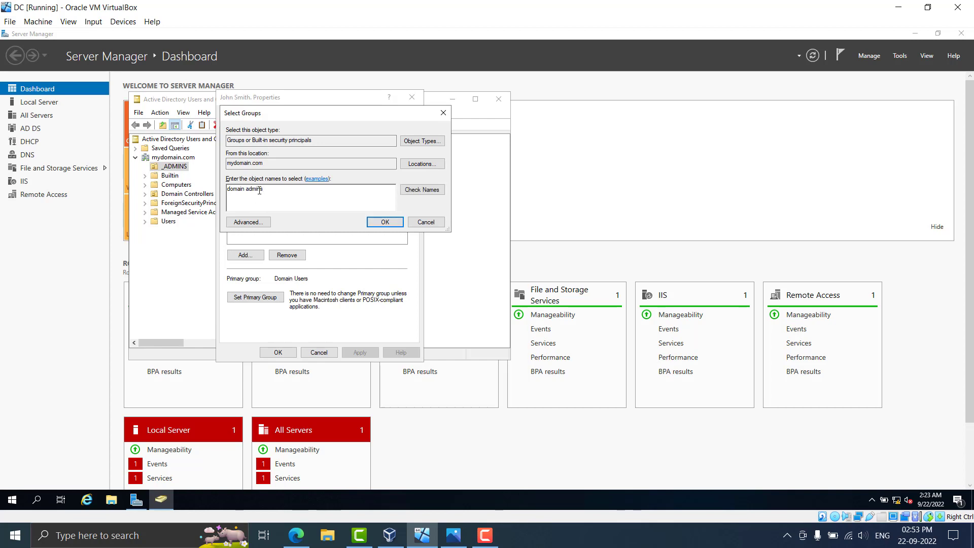
pyautogui.click(433, 193)
pyautogui.click(384, 222)
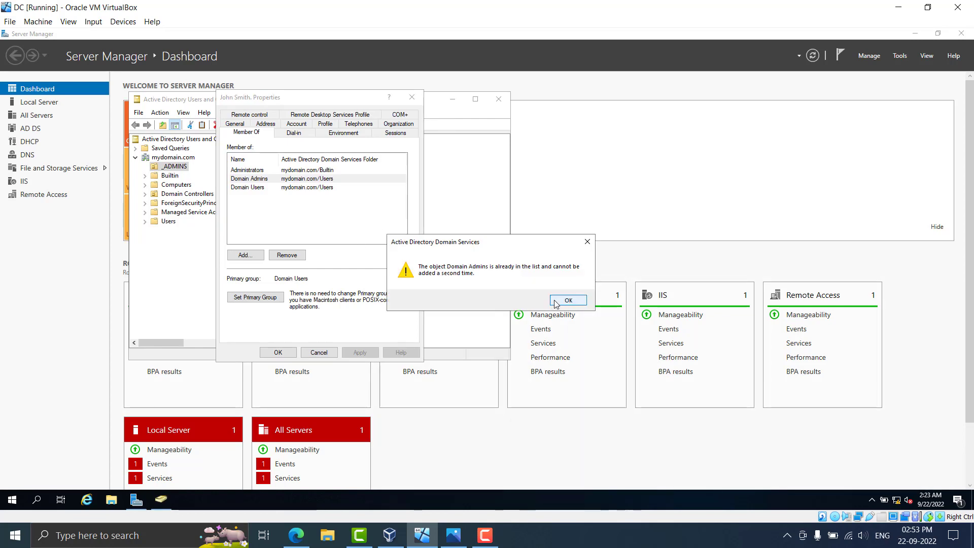
pyautogui.click(560, 300)
pyautogui.click(265, 206)
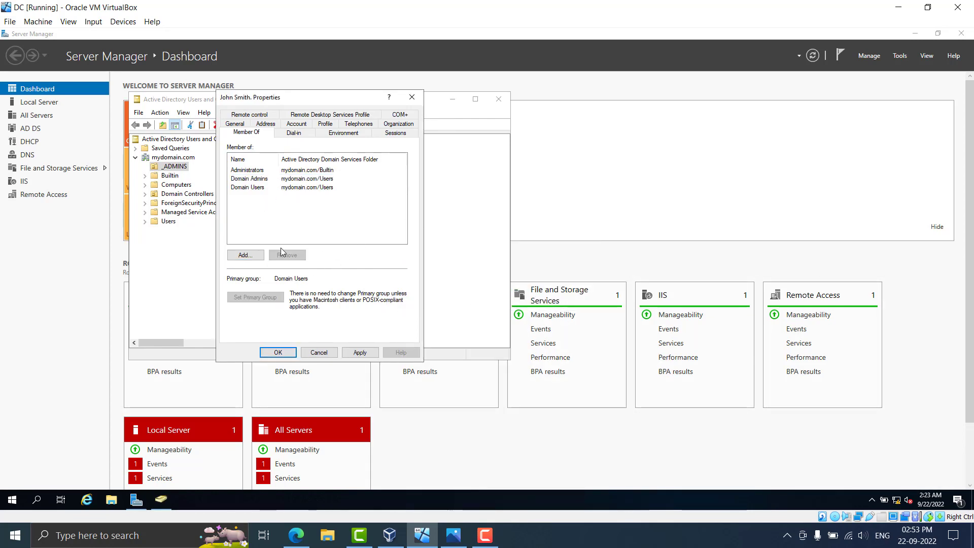
pyautogui.moveTo(300, 212); pyautogui.dragTo(277, 152)
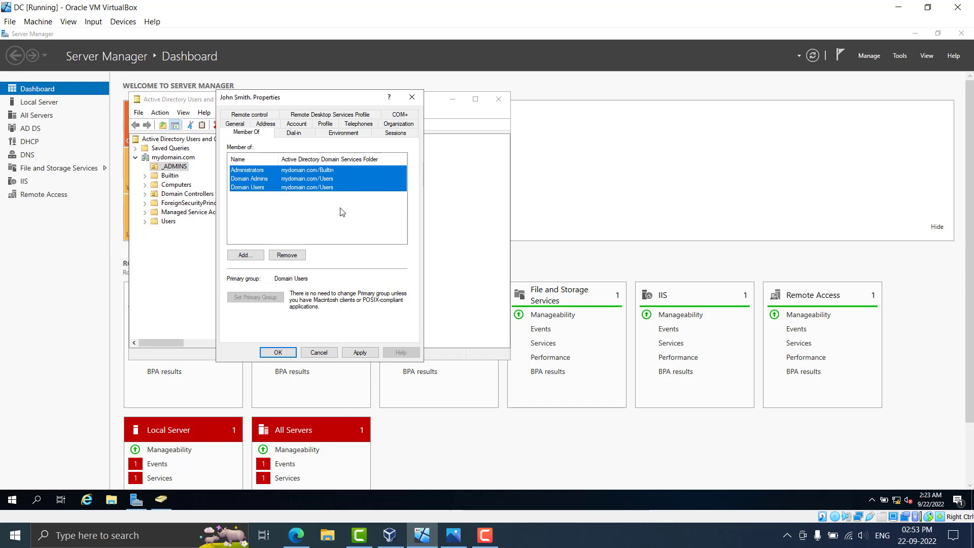
pyautogui.click(337, 232)
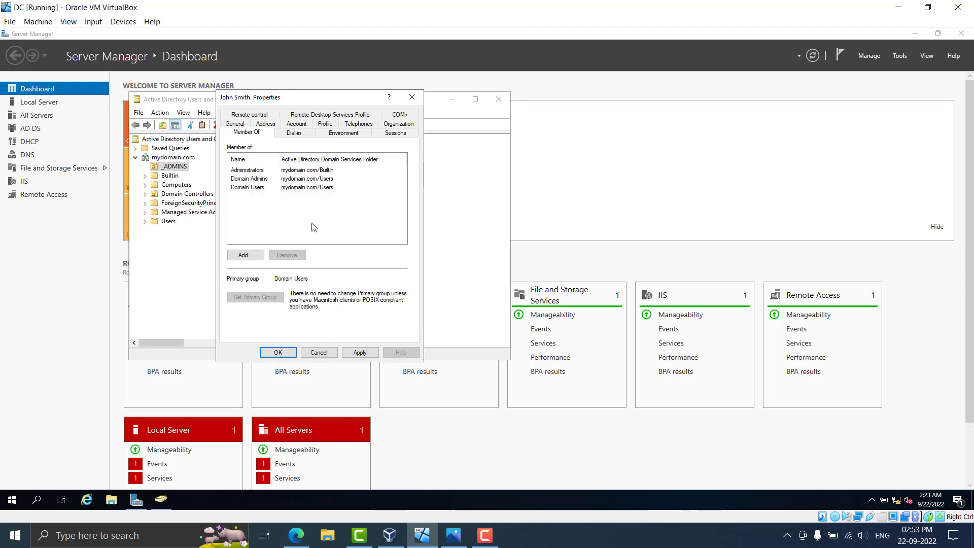
pyautogui.click(293, 189)
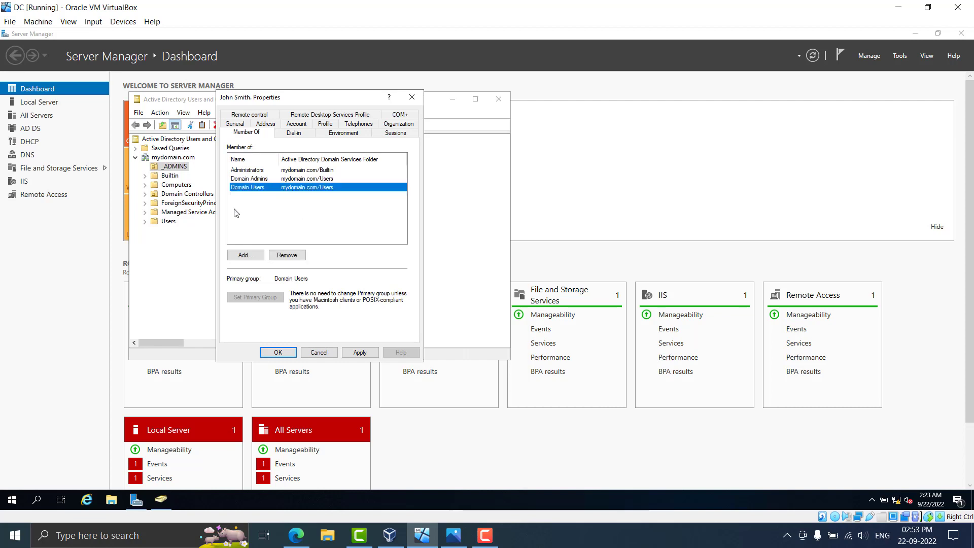
pyautogui.moveTo(268, 221); pyautogui.dragTo(265, 153)
pyautogui.click(265, 205)
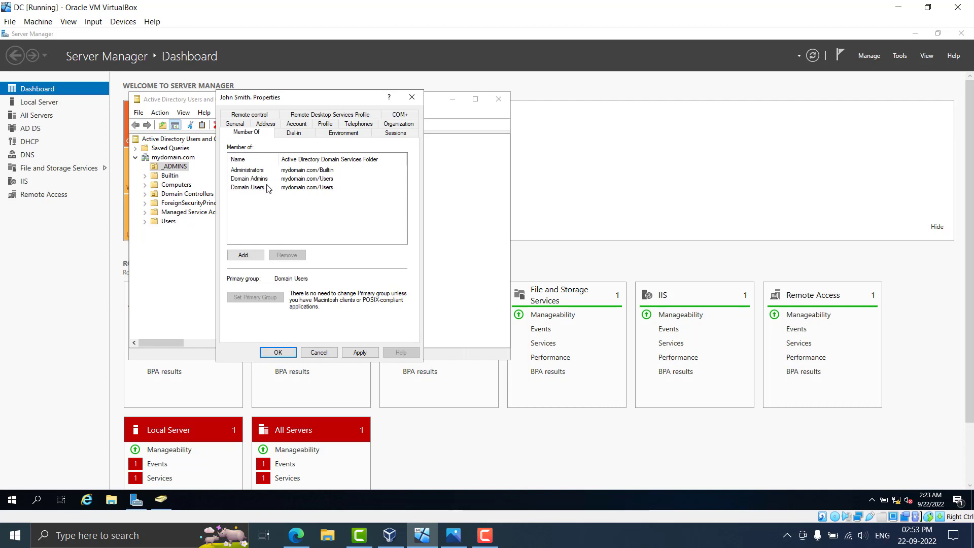
# Close the user's properties dialog and Active Directory Users and Computers
pyautogui.click(285, 359)
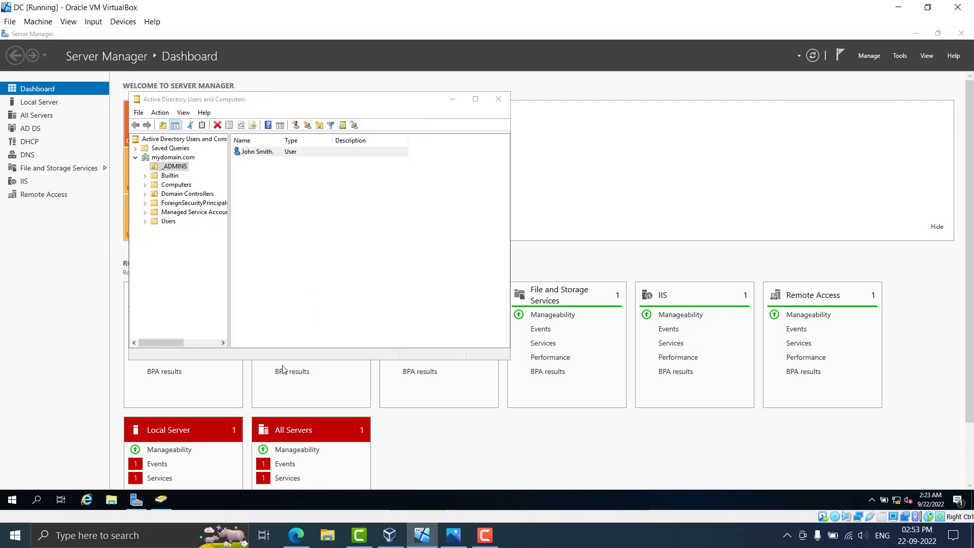
pyautogui.click(499, 100)
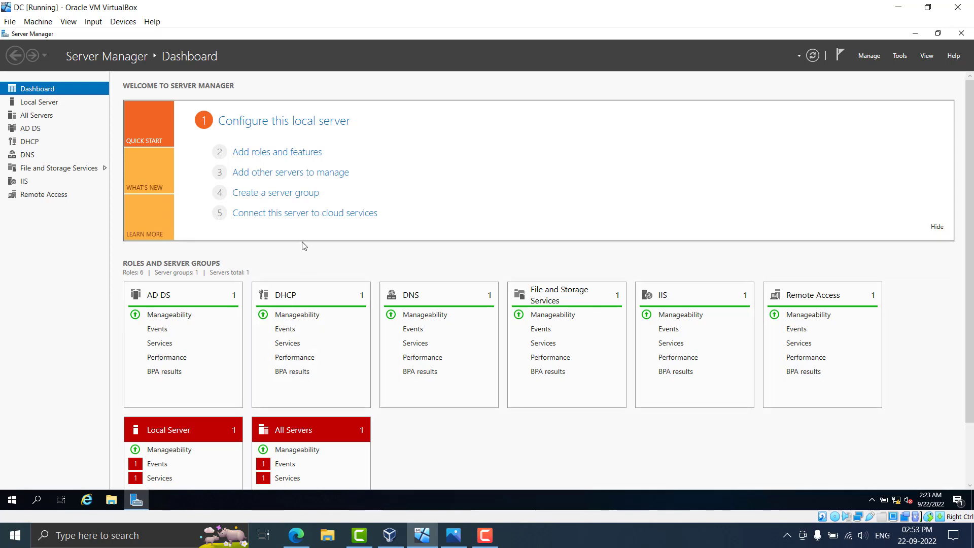
pyautogui.click(495, 536)
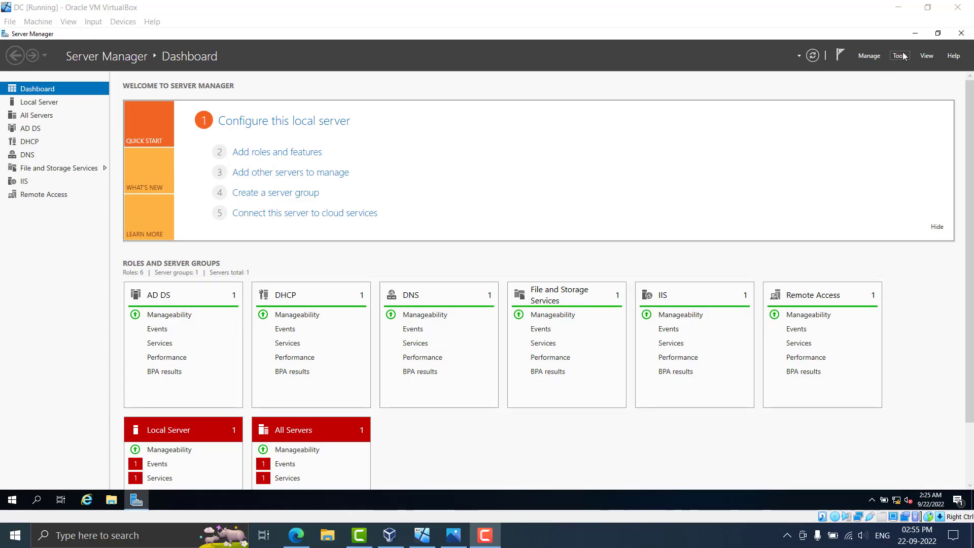
# In the DHCP console, expand dc.mydomain.com > IPv4 to verify the scope is active, then close it
pyautogui.click(901, 56)
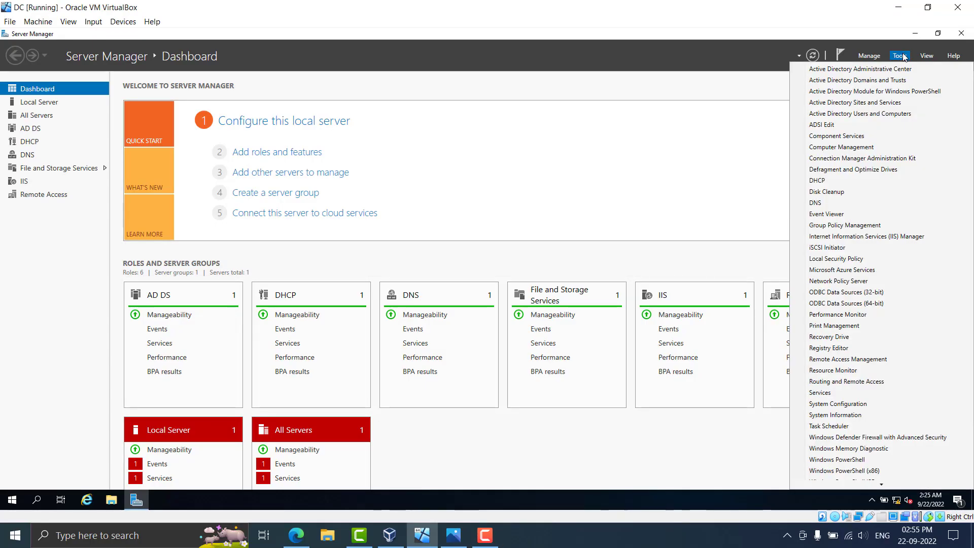
pyautogui.click(841, 180)
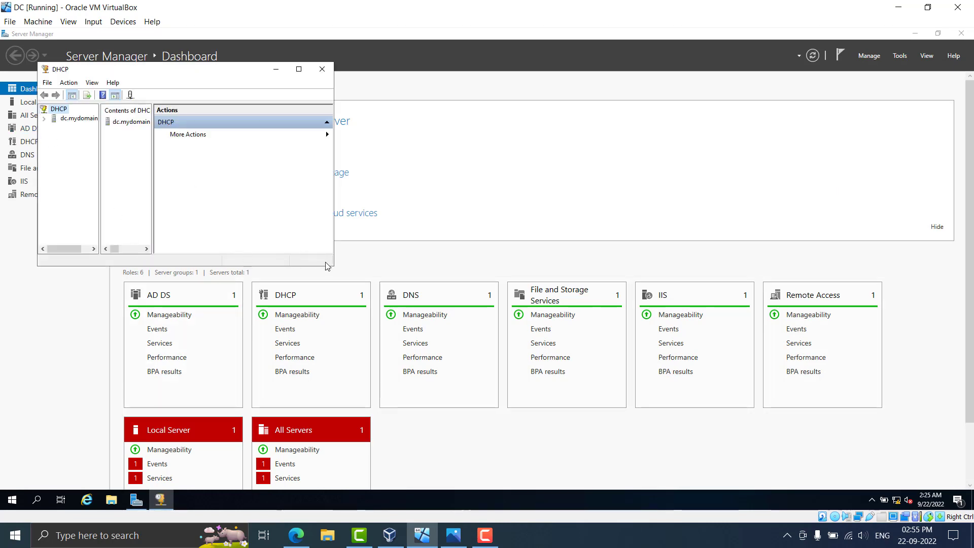
pyautogui.moveTo(335, 266); pyautogui.dragTo(536, 348)
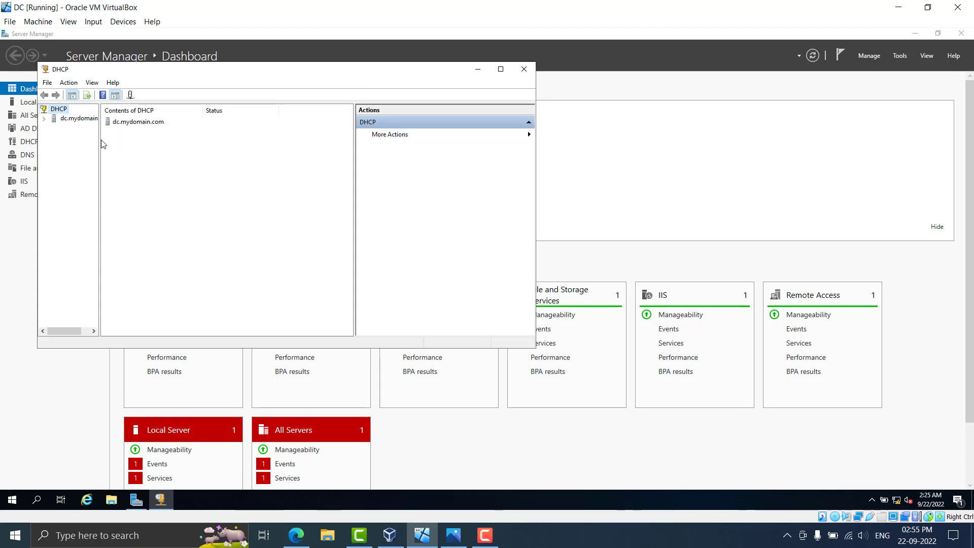
pyautogui.moveTo(100, 141); pyautogui.dragTo(133, 140)
pyautogui.click(45, 118)
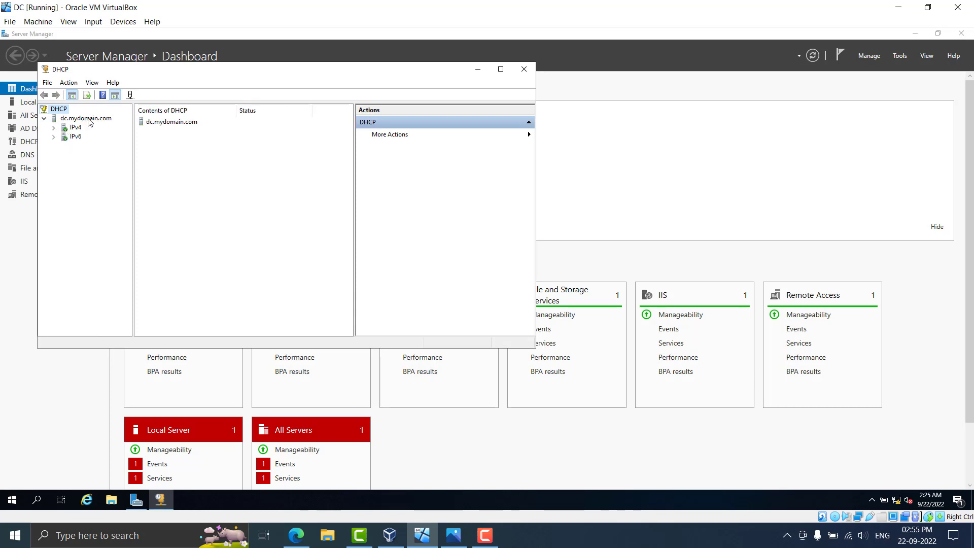
pyautogui.doubleClick(75, 127)
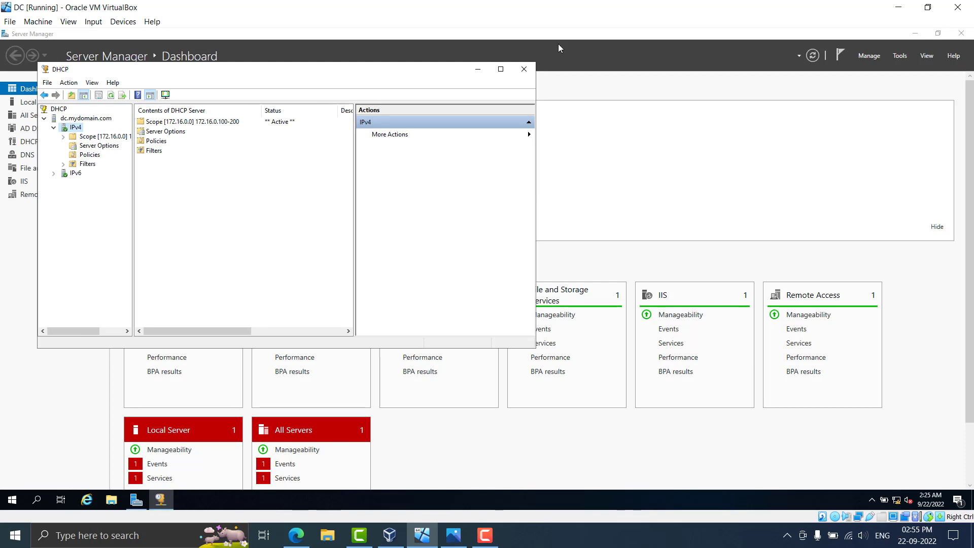
pyautogui.click(525, 69)
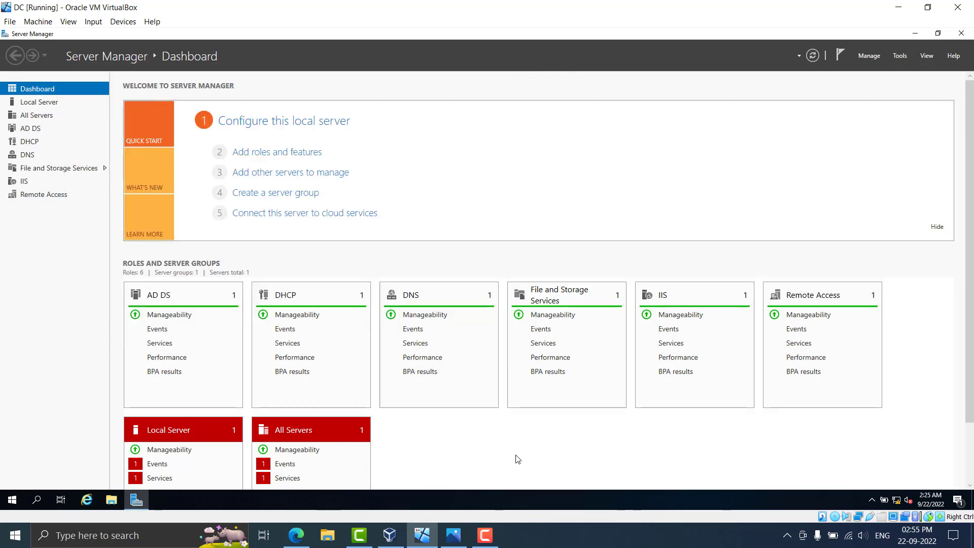
pyautogui.click(485, 537)
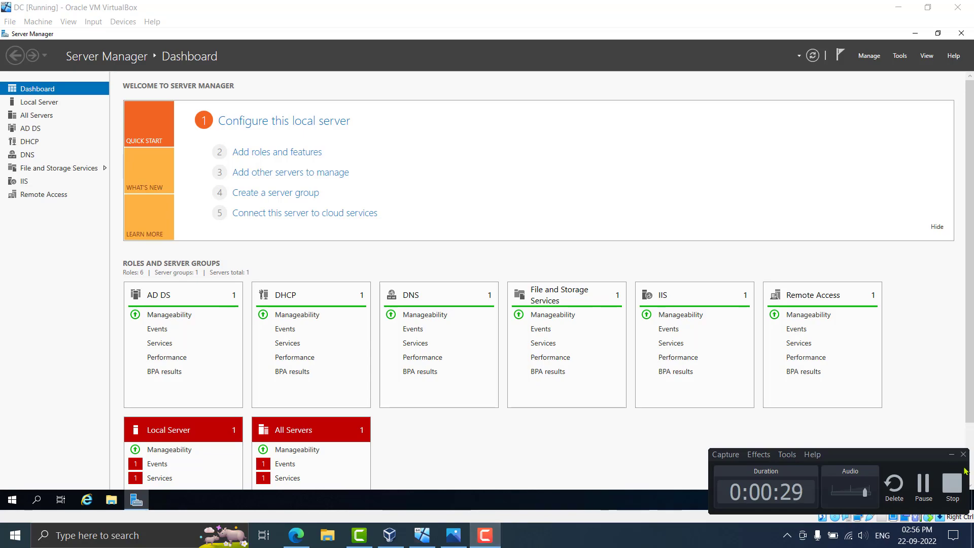
pyautogui.click(953, 484)
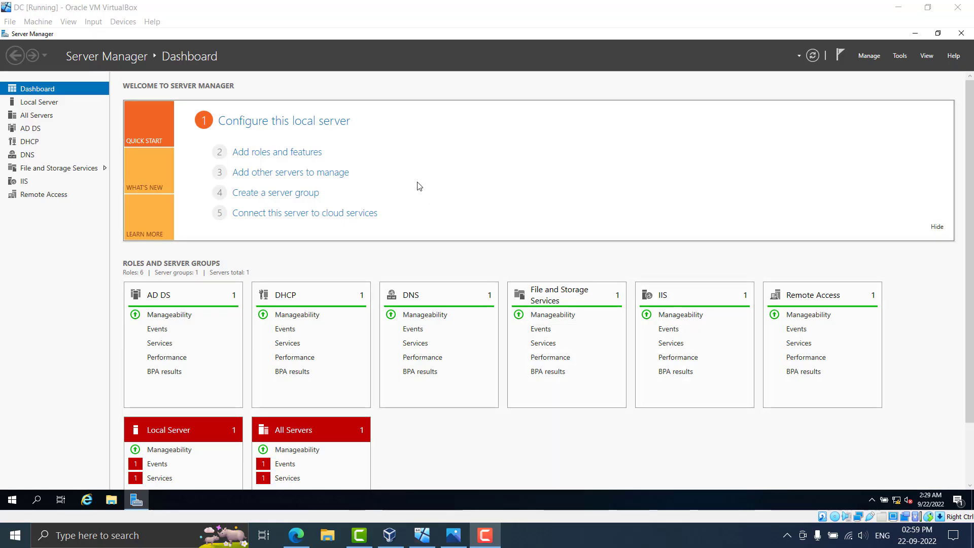
pyautogui.click(383, 15)
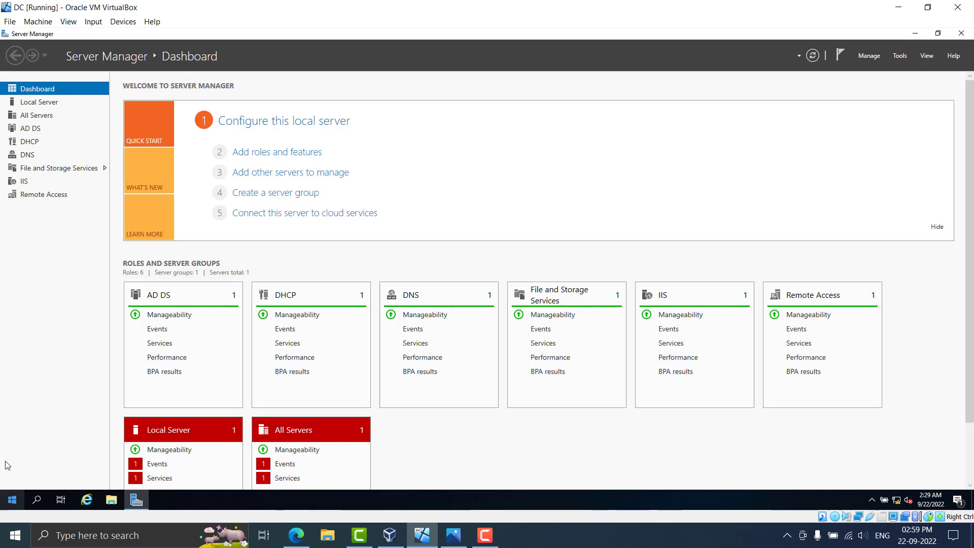
# Reopen Active Directory Users and Computers and bring up the actions menu in the _ADMINS OU
pyautogui.click(12, 500)
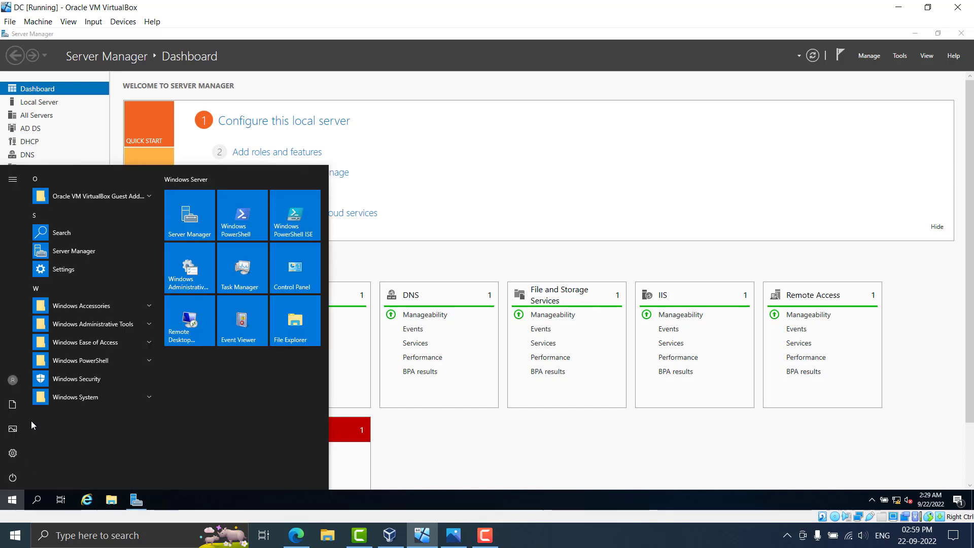
pyautogui.click(111, 328)
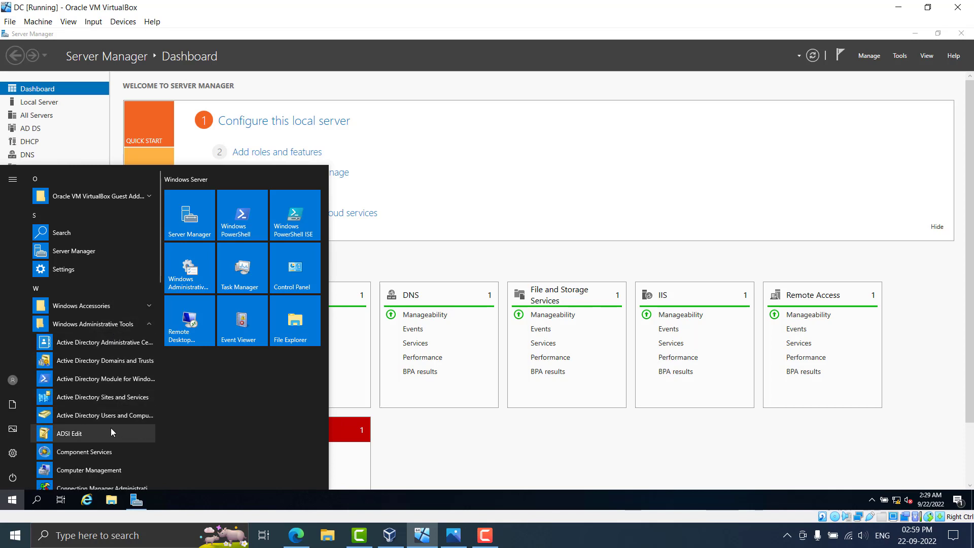
pyautogui.click(118, 415)
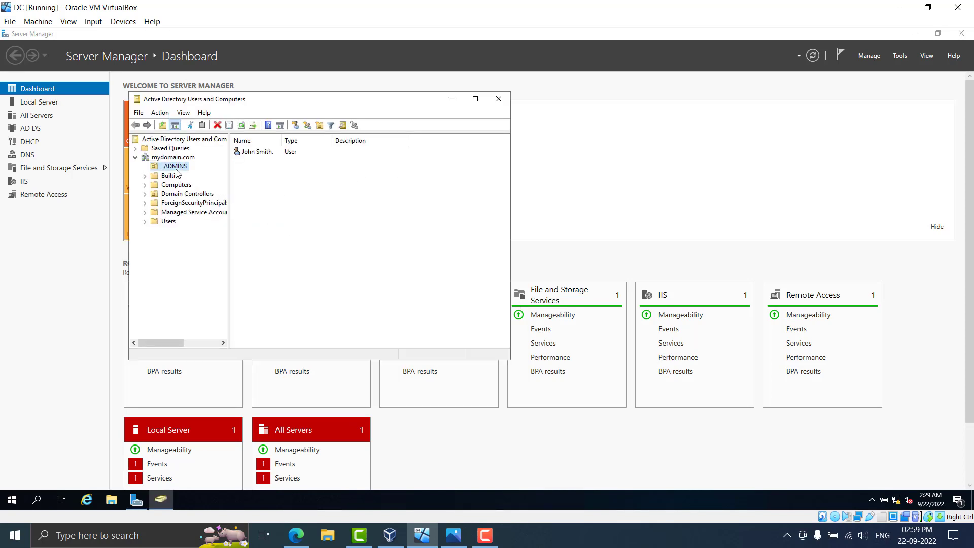
pyautogui.rightClick(259, 170)
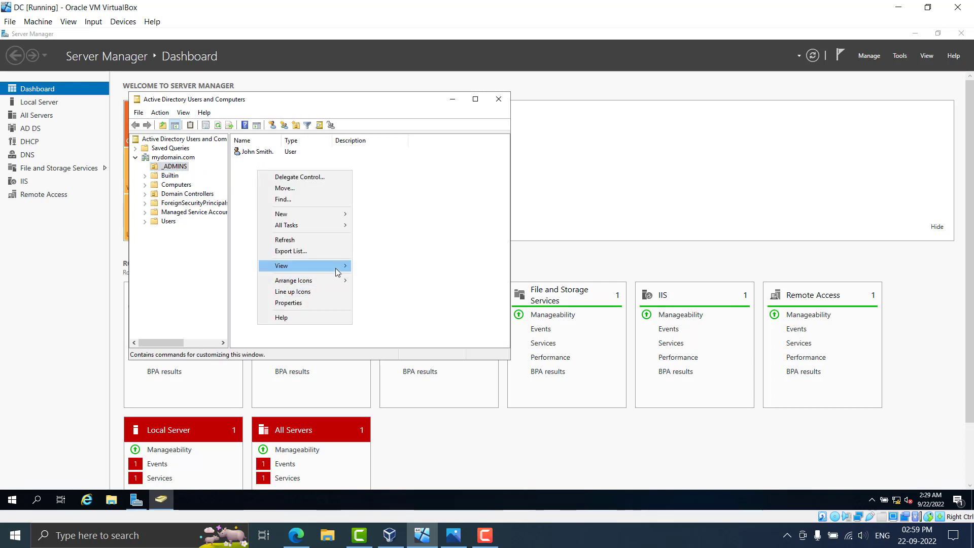
# Start a new user in _ADMINS and fill in the user's first name, last name and logon name
pyautogui.moveTo(330, 212)
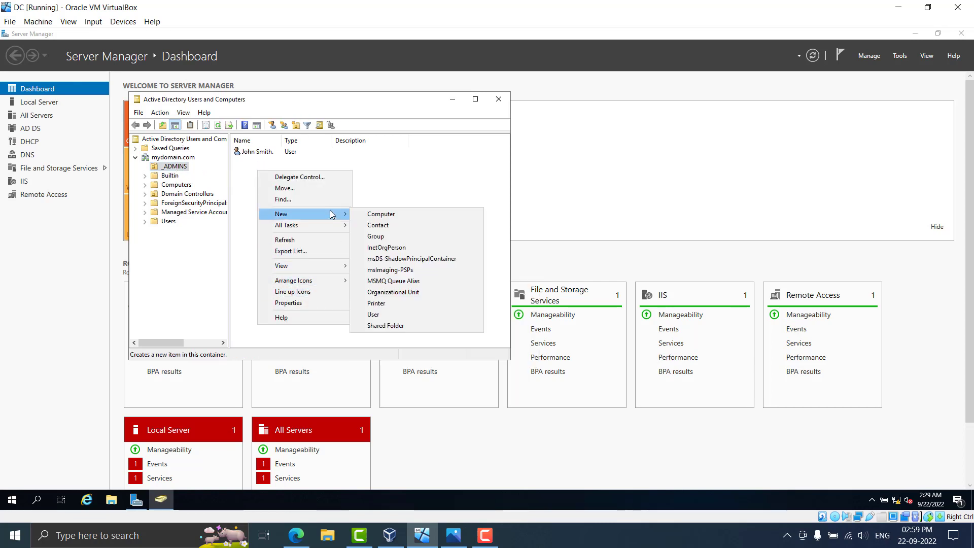
pyautogui.click(438, 315)
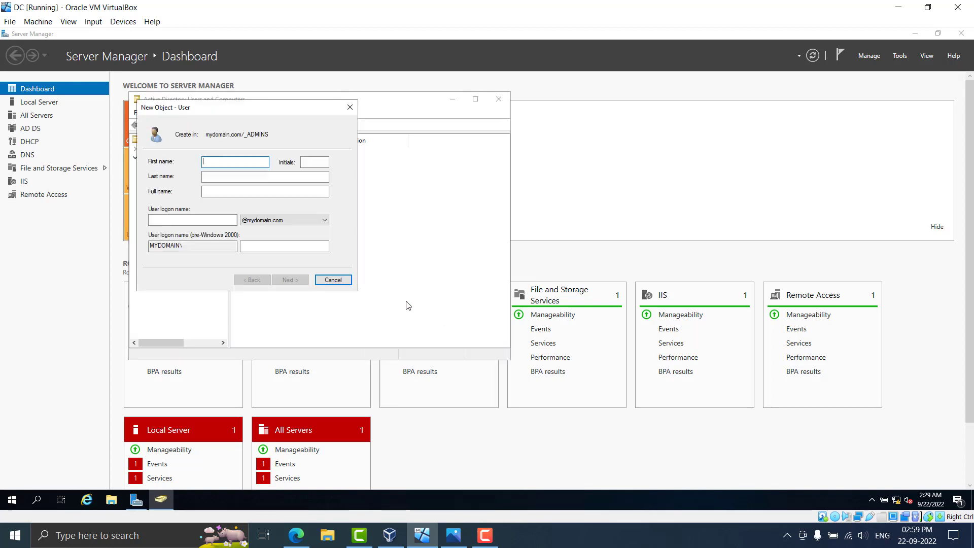
pyautogui.click(223, 162)
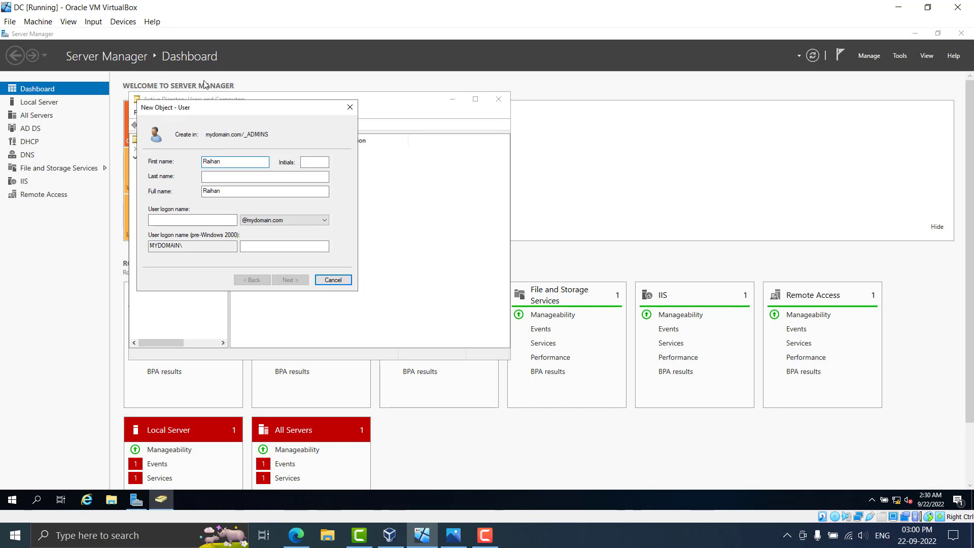
pyautogui.click(250, 176)
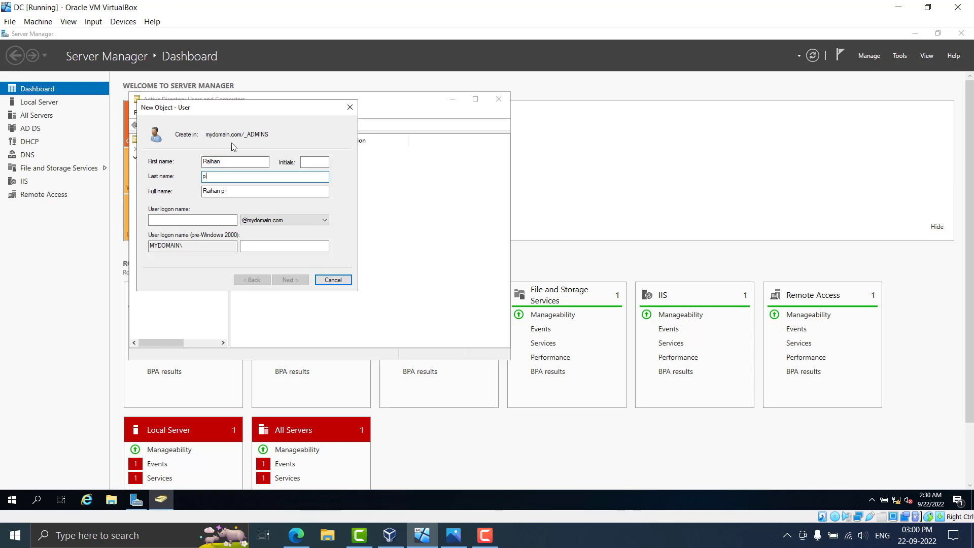
pyautogui.click(215, 221)
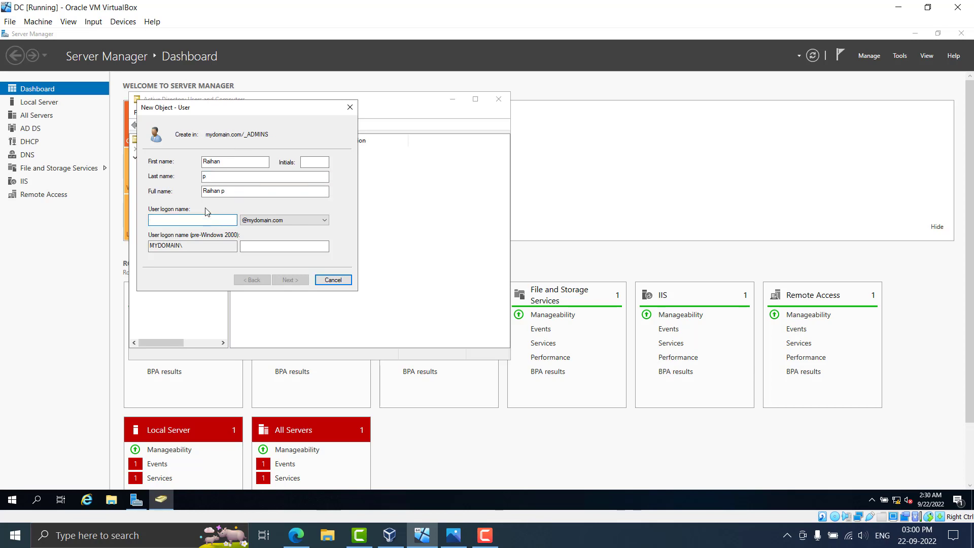
pyautogui.click(210, 175)
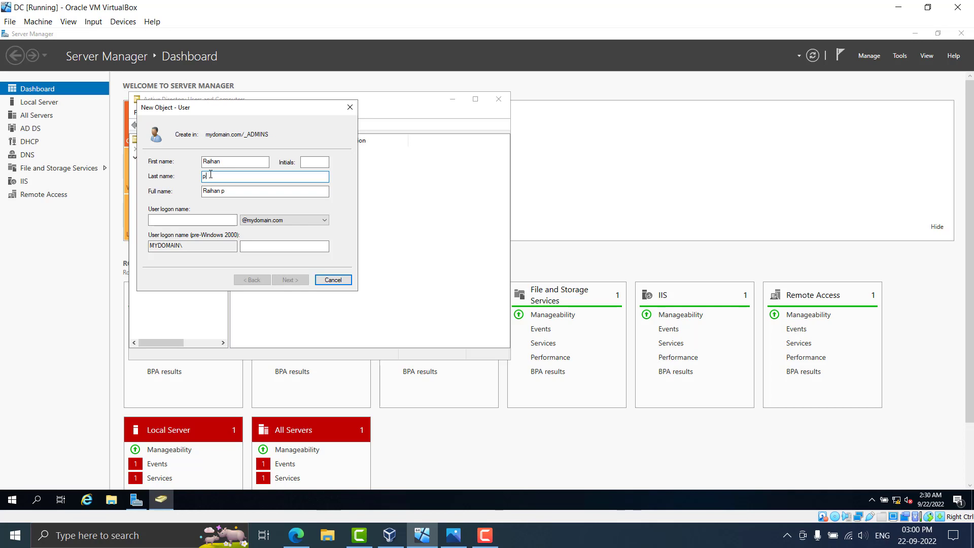
pyautogui.click(190, 220)
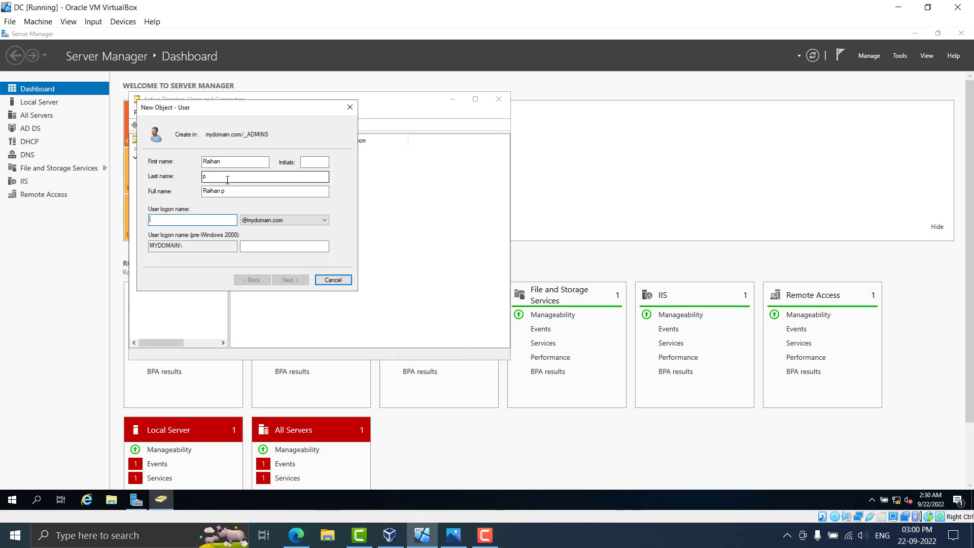
pyautogui.write('raihanp')
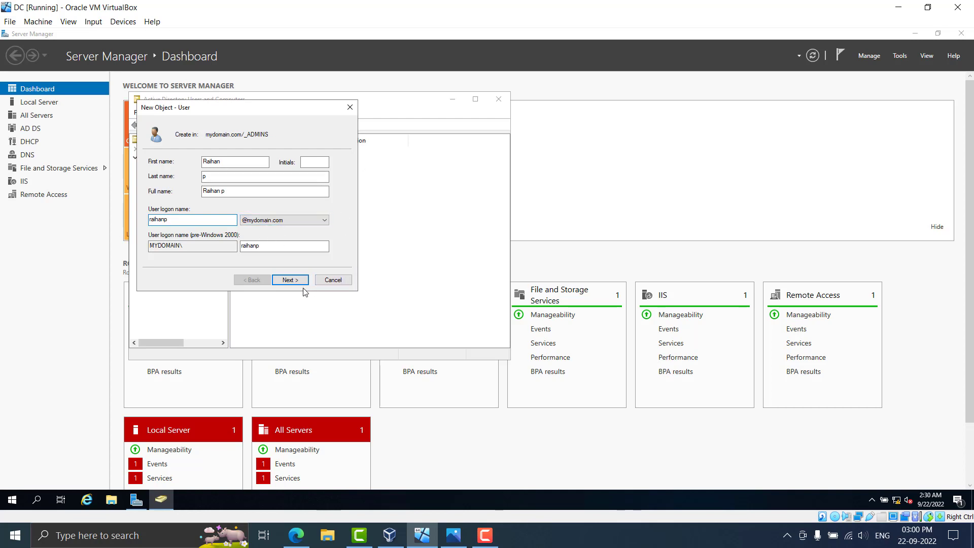
# Confirm the password, set it to never expire, accept the warning, and create the user
pyautogui.click(288, 281)
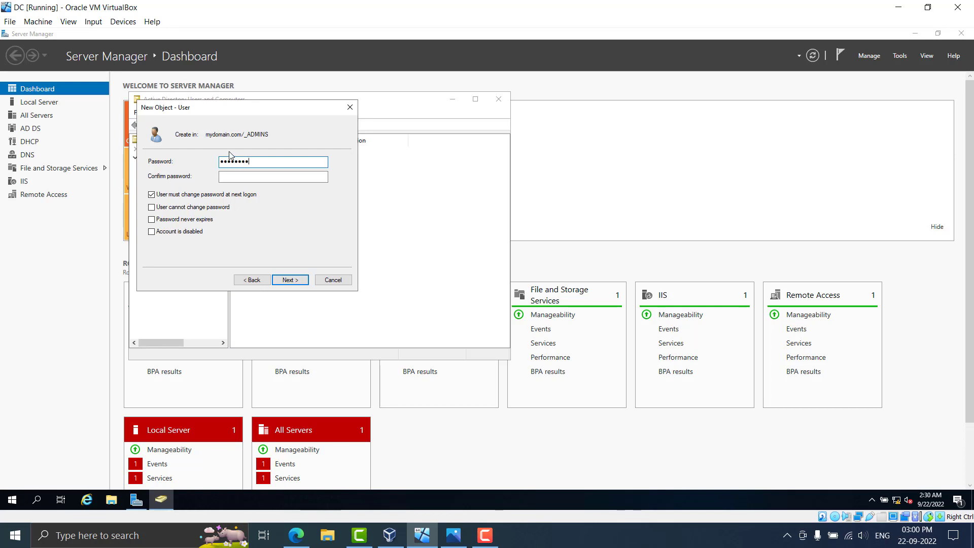
pyautogui.click(244, 176)
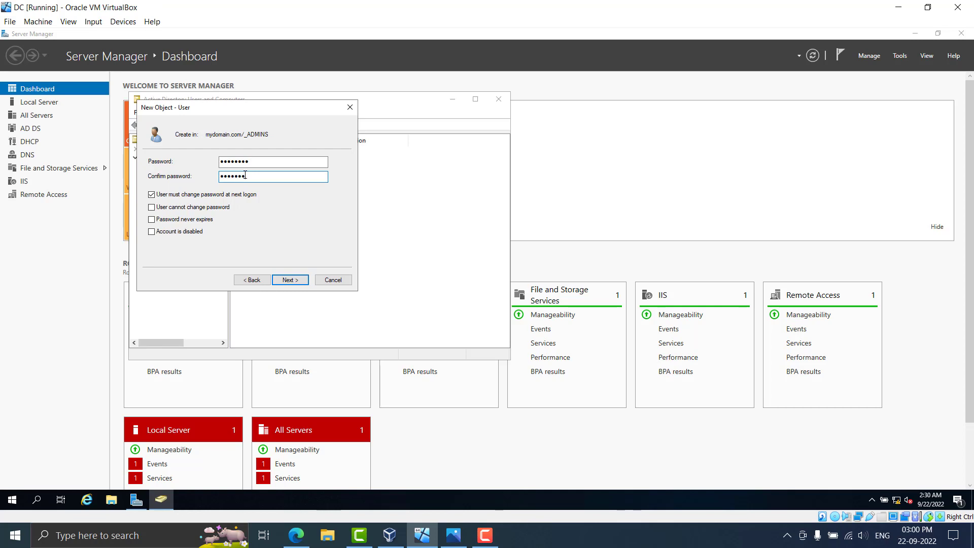
pyautogui.click(178, 220)
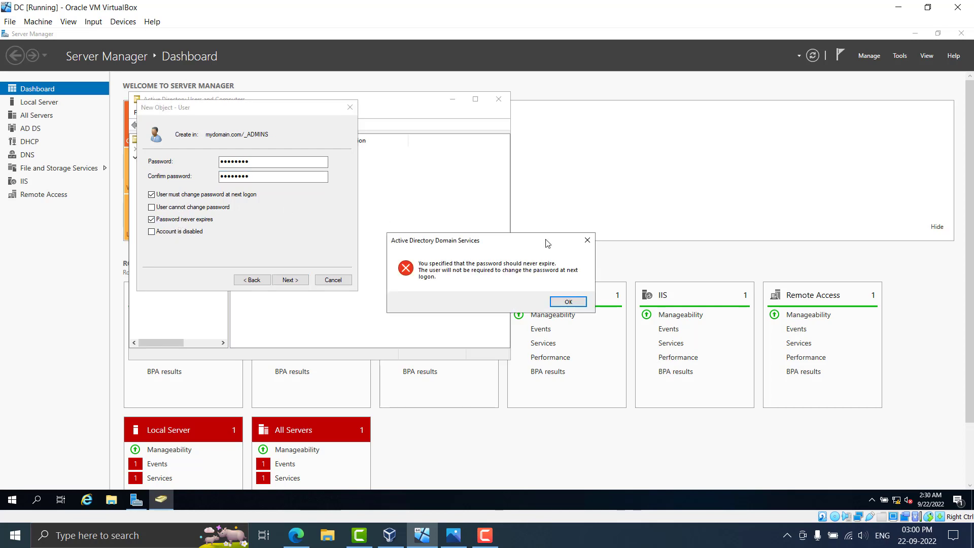
pyautogui.click(586, 242)
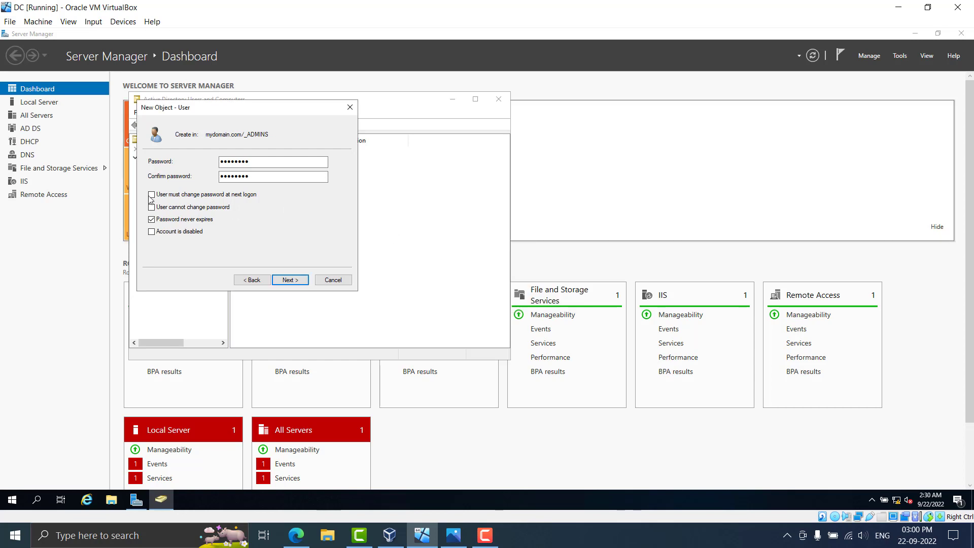
pyautogui.click(282, 282)
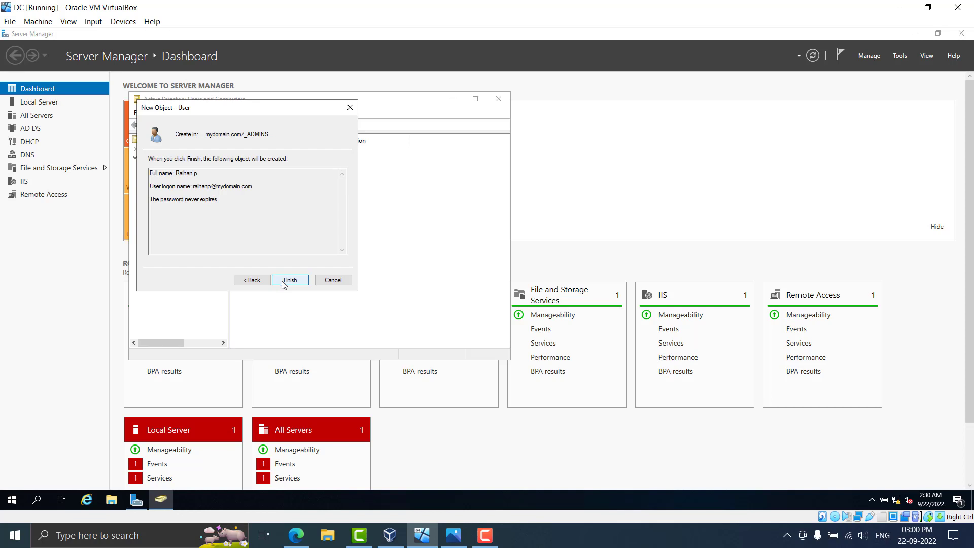
pyautogui.click(285, 281)
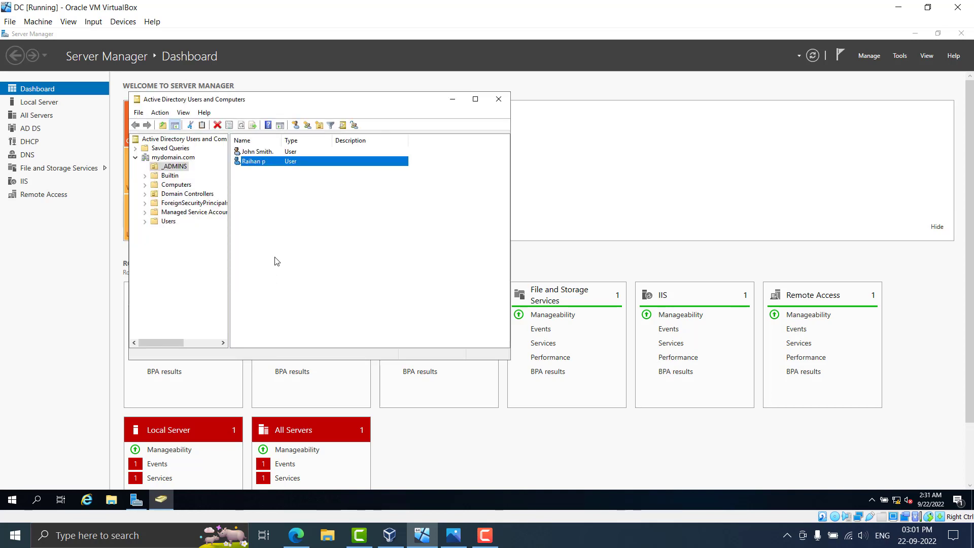
# Start another new user in _ADMINS and enter the user's first name, last name and logon name
pyautogui.click(285, 220)
pyautogui.rightClick(288, 209)
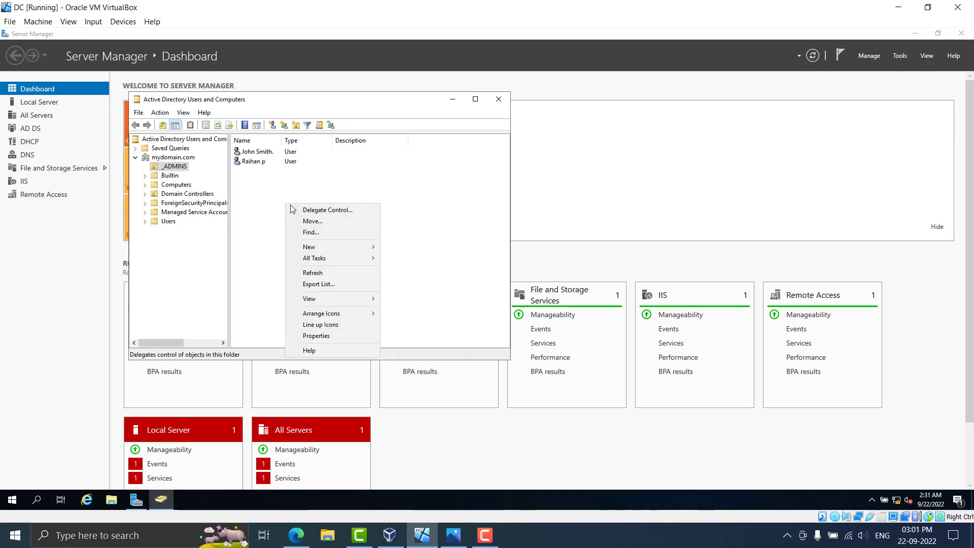
pyautogui.moveTo(353, 253)
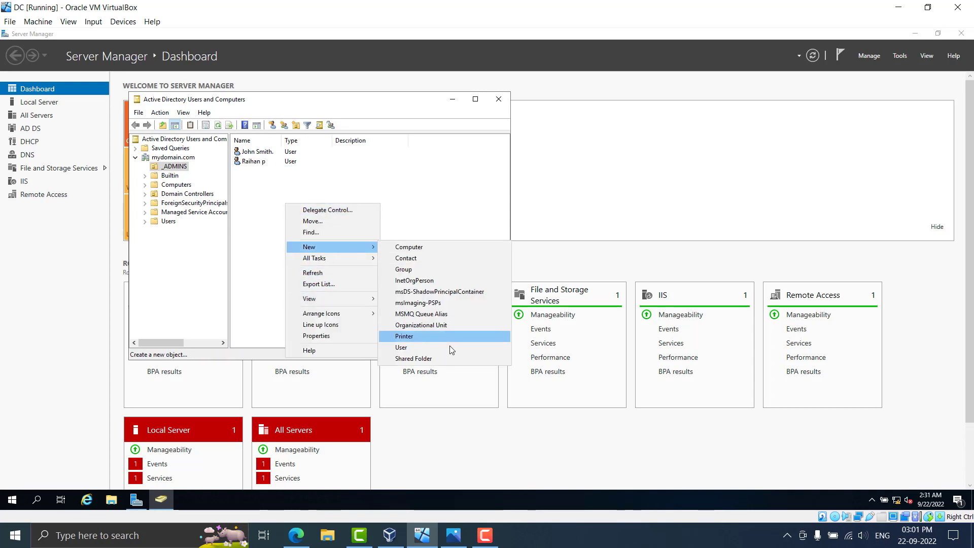
pyautogui.click(434, 348)
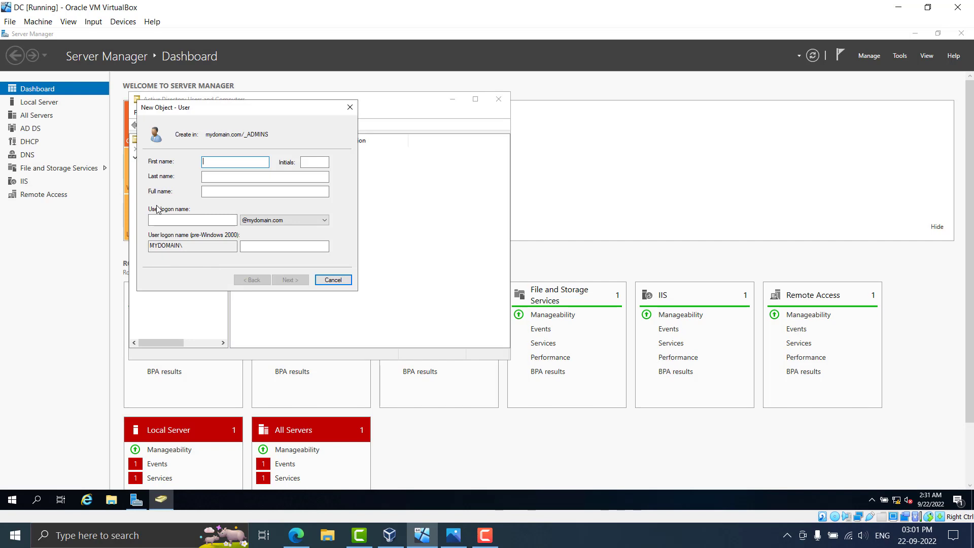
pyautogui.write('Shibila')
pyautogui.press('Tab')
pyautogui.click(221, 178)
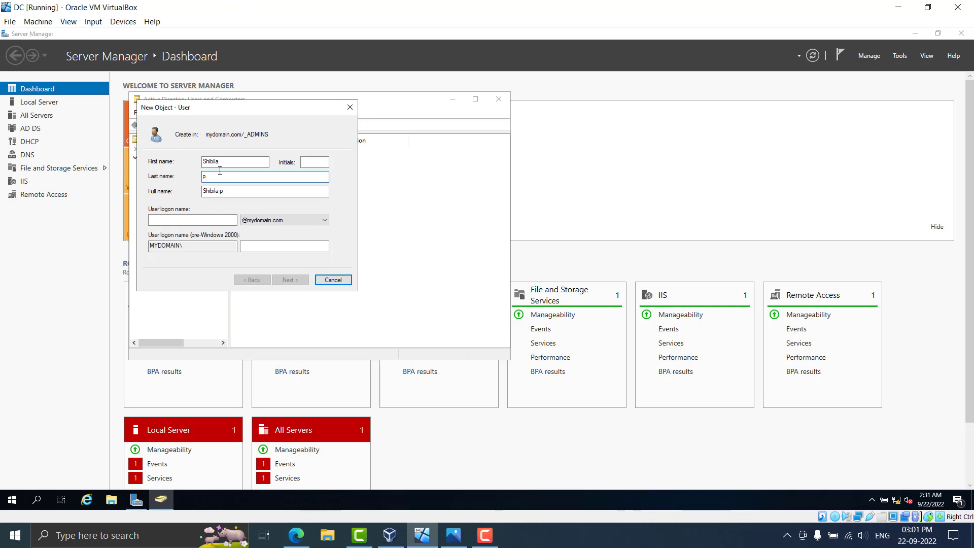
pyautogui.click(197, 221)
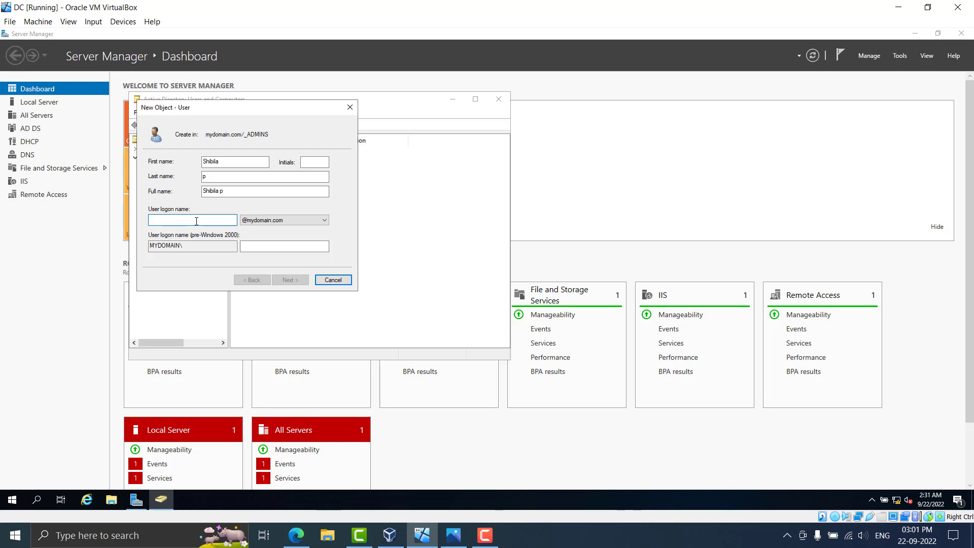
pyautogui.write('shib')
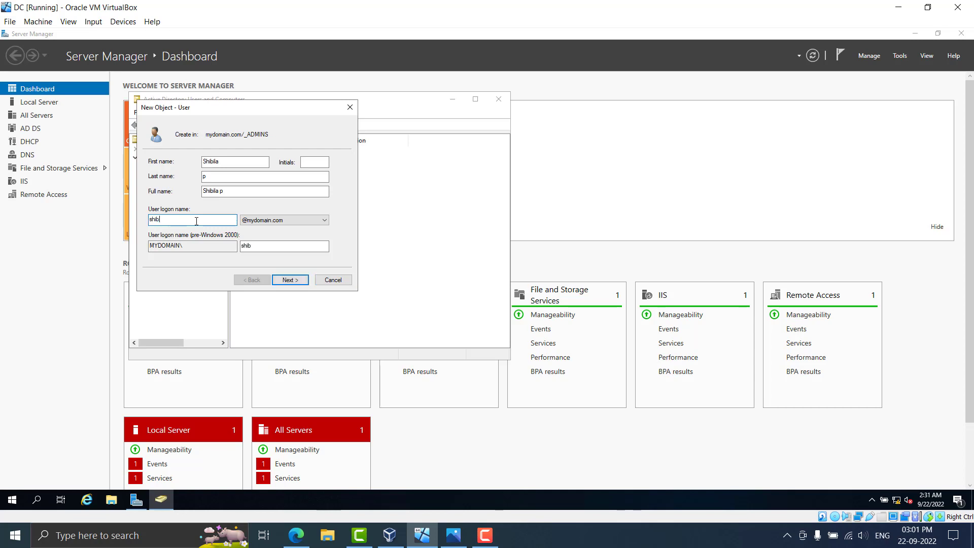
pyautogui.write('ilap')
# Clear must-change, set Password never expires, enter and confirm the account password, and create the user
pyautogui.click(289, 280)
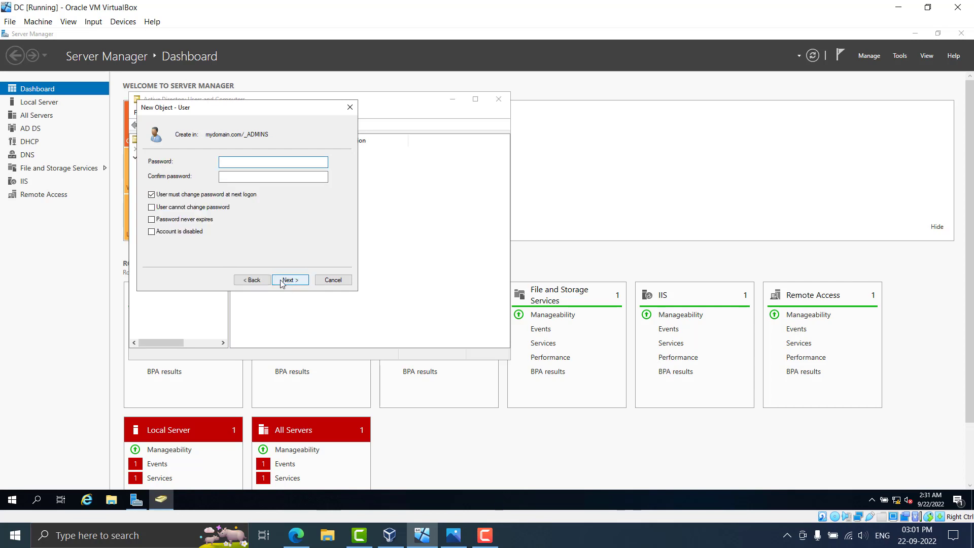
pyautogui.click(154, 195)
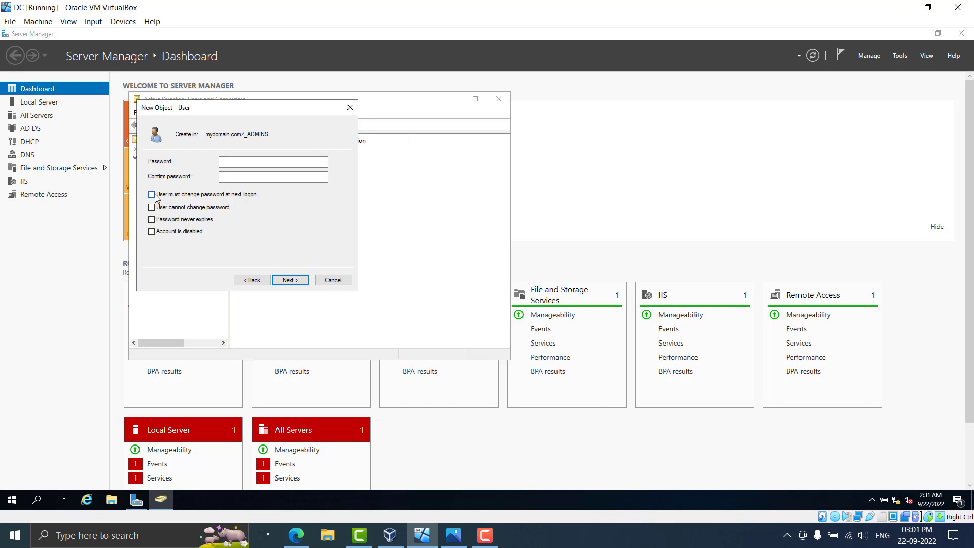
pyautogui.click(152, 219)
pyautogui.click(251, 163)
pyautogui.write('P@ss••')
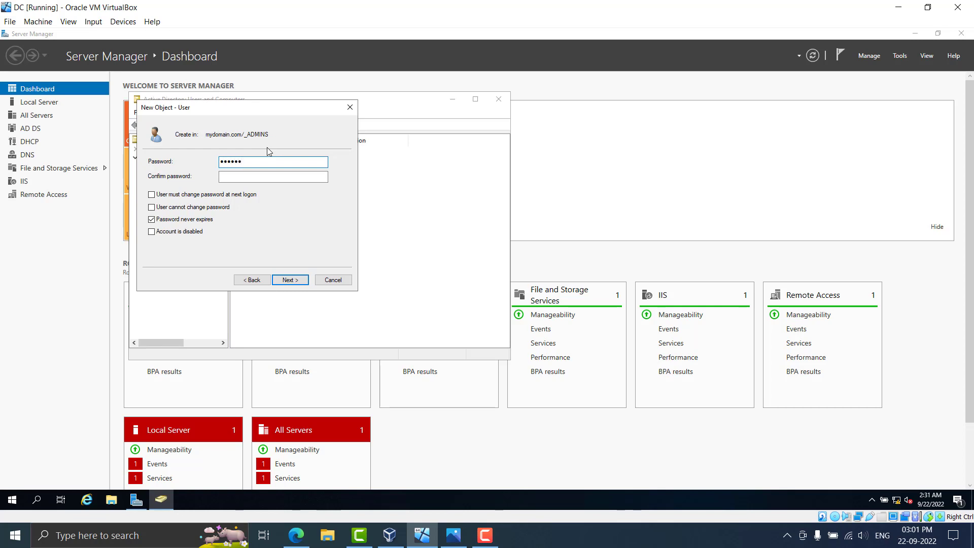
pyautogui.press('Tab')
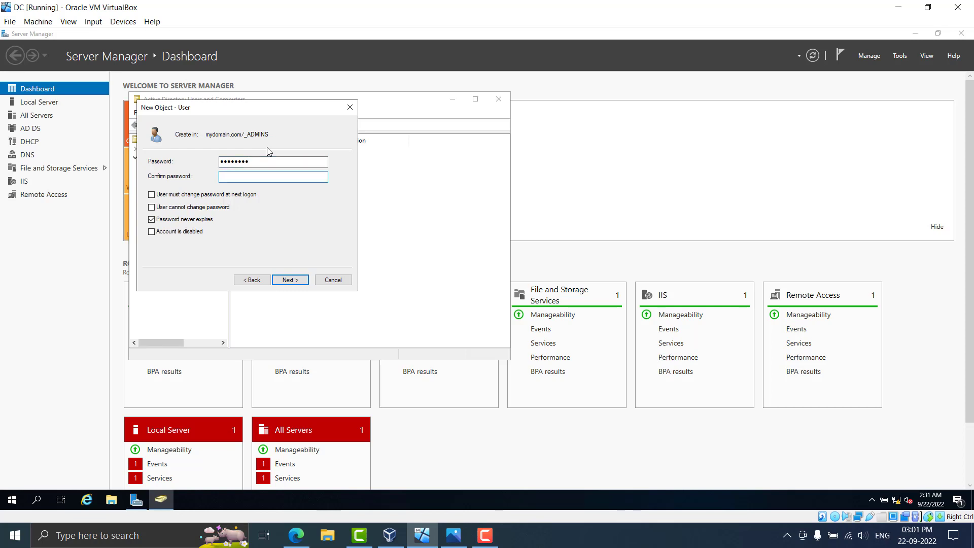
pyautogui.write('•••••••')
pyautogui.click(304, 282)
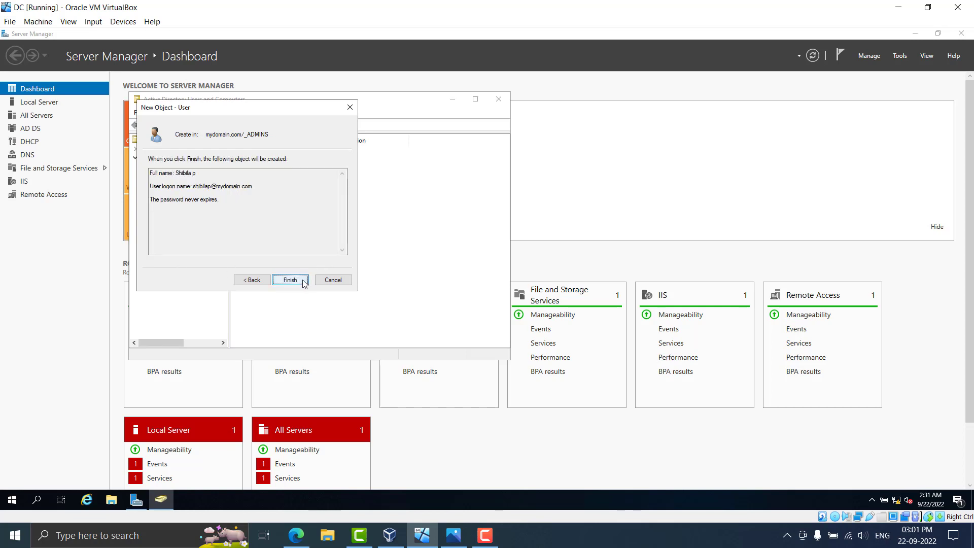
pyautogui.click(290, 280)
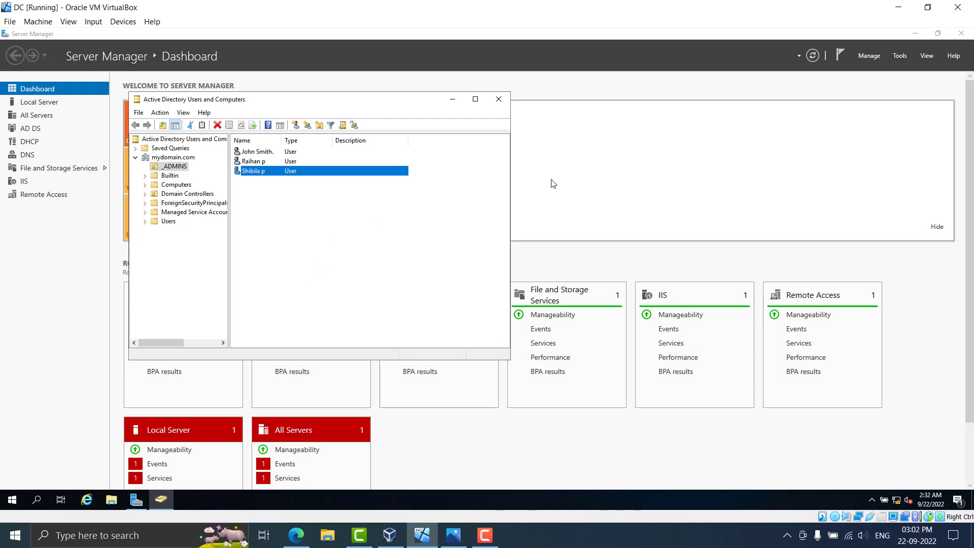
# Close Active Directory Users and Computers, then cancel the VirtualBox close prompt so the VM keeps running
pyautogui.click(497, 103)
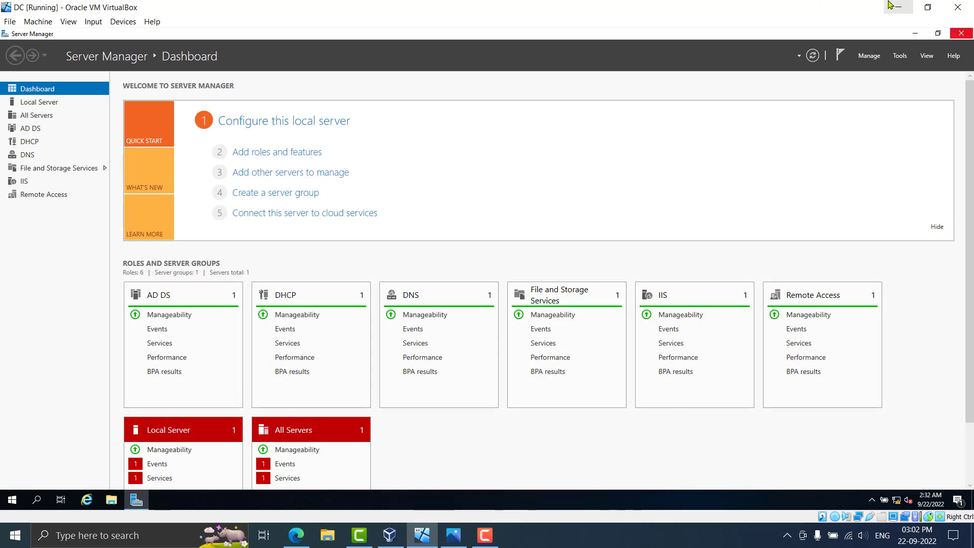
pyautogui.click(958, 7)
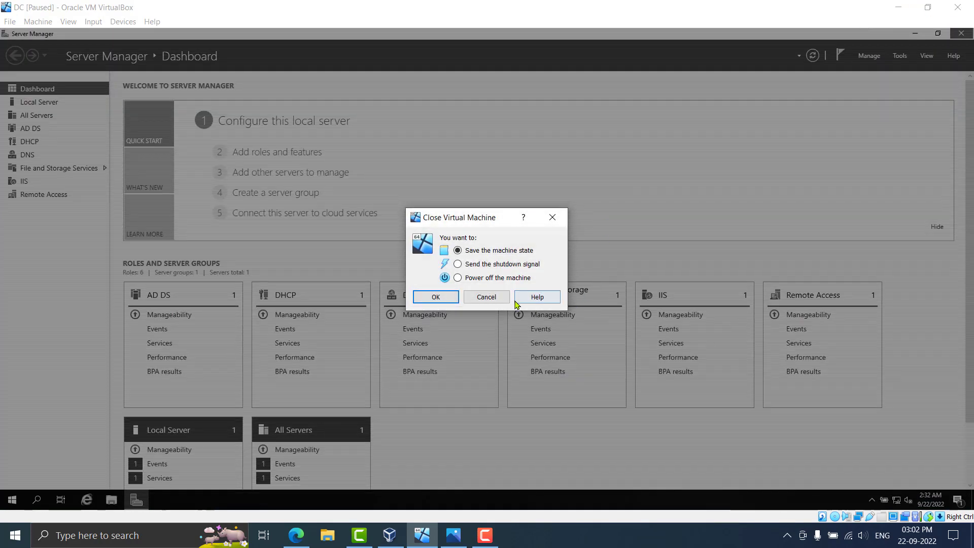
pyautogui.click(486, 296)
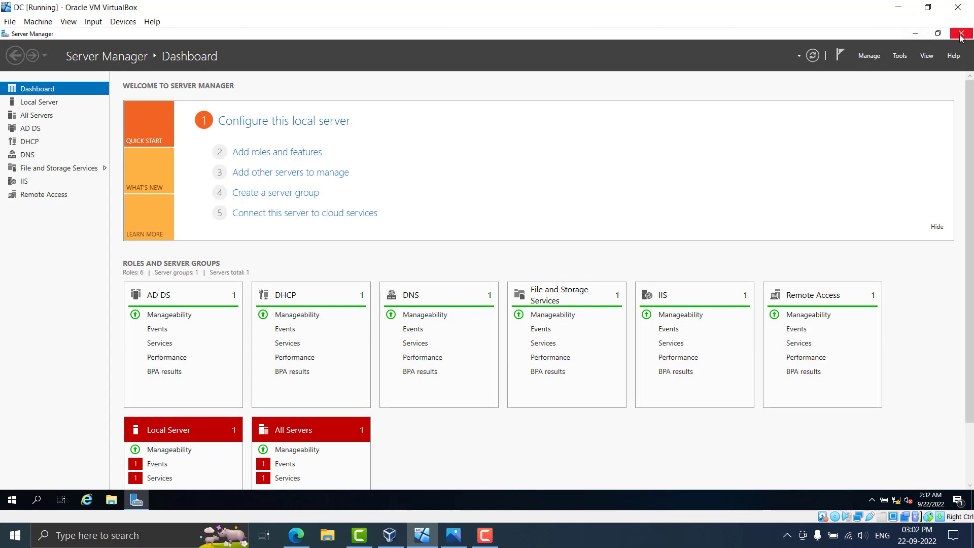